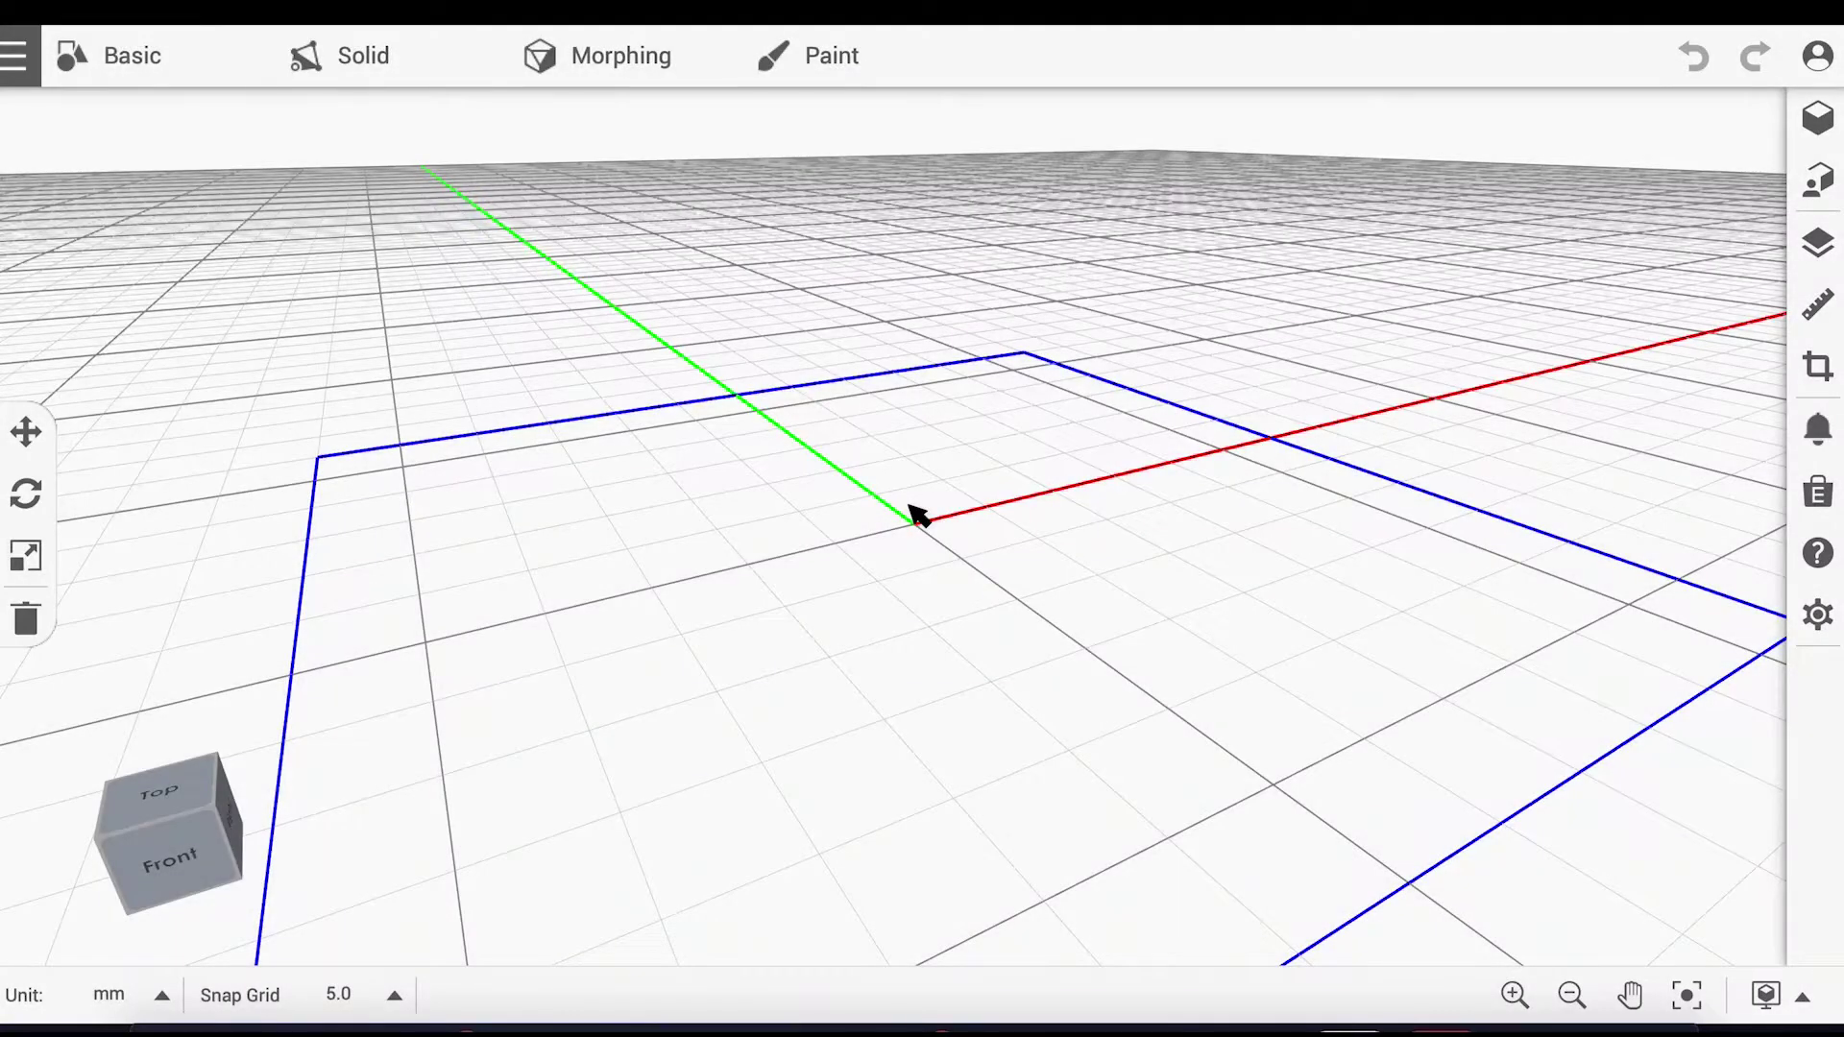
# Step: Insert a cylinder from the Geometric shapes package
pyautogui.click(1819, 120)
pyautogui.click(1631, 238)
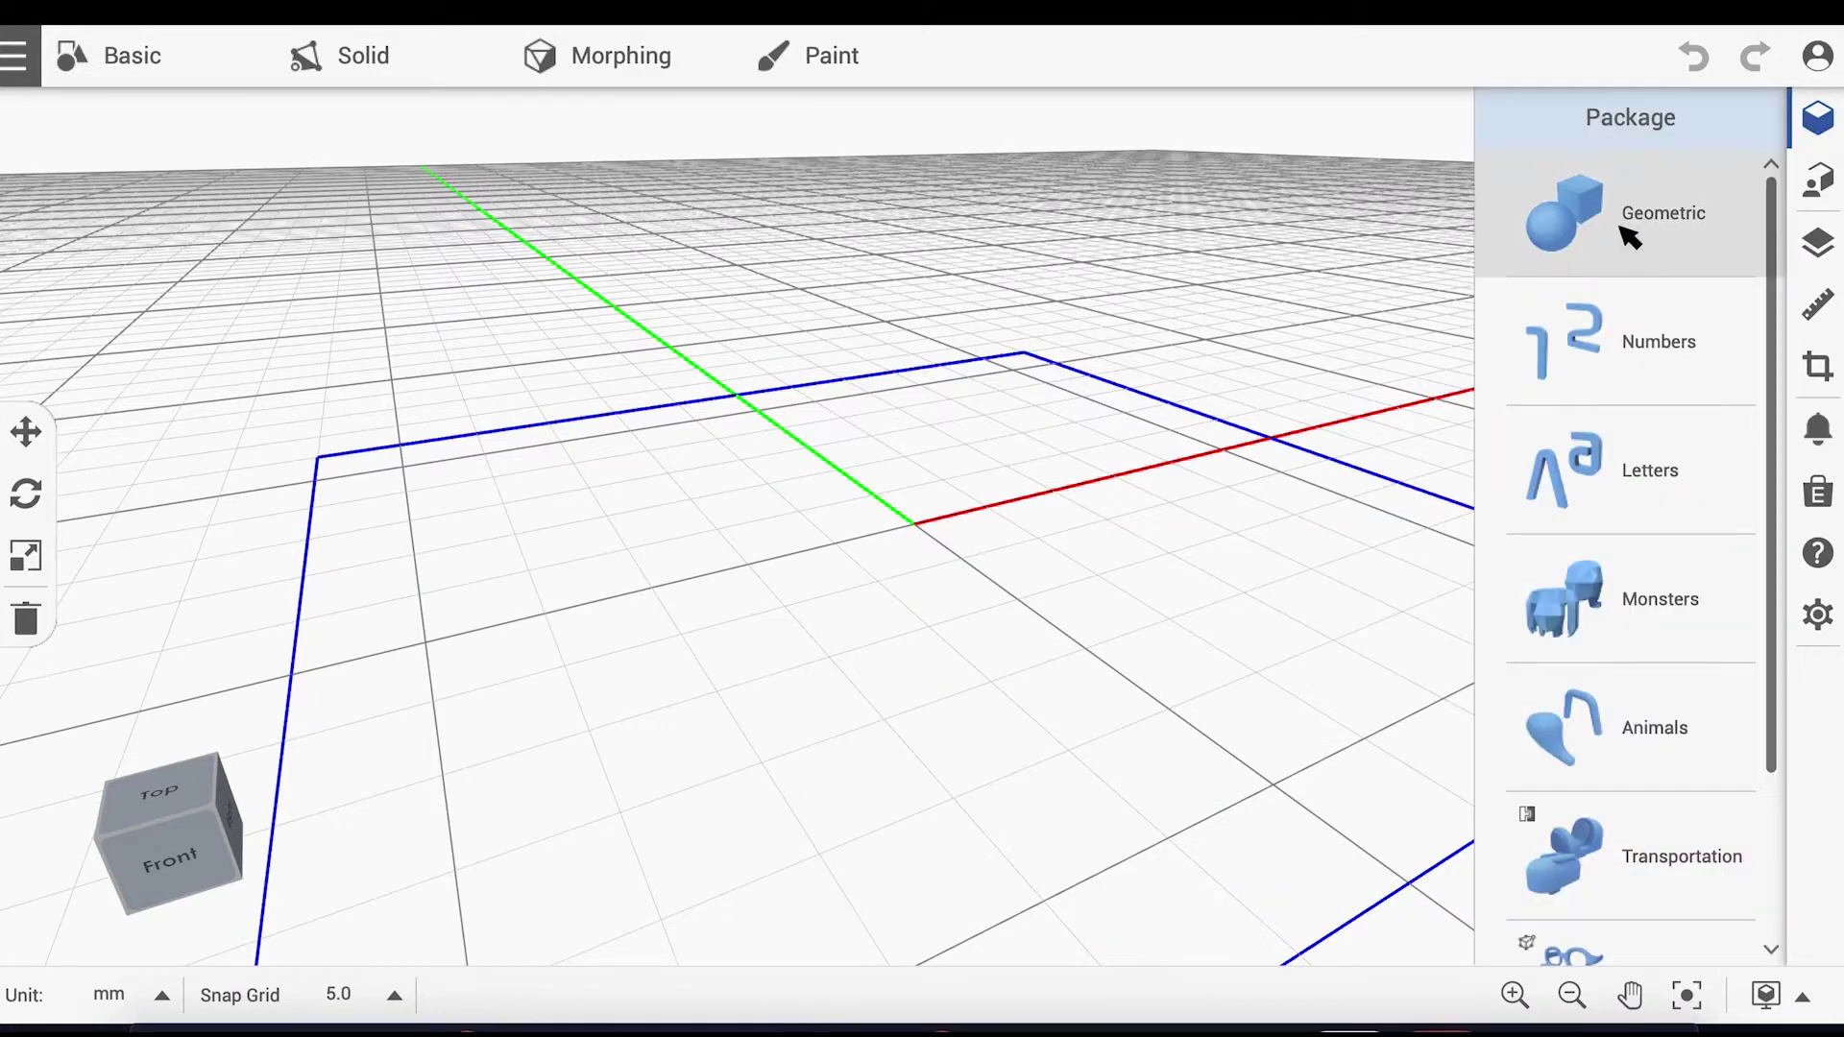
pyautogui.click(1630, 237)
pyautogui.click(1573, 459)
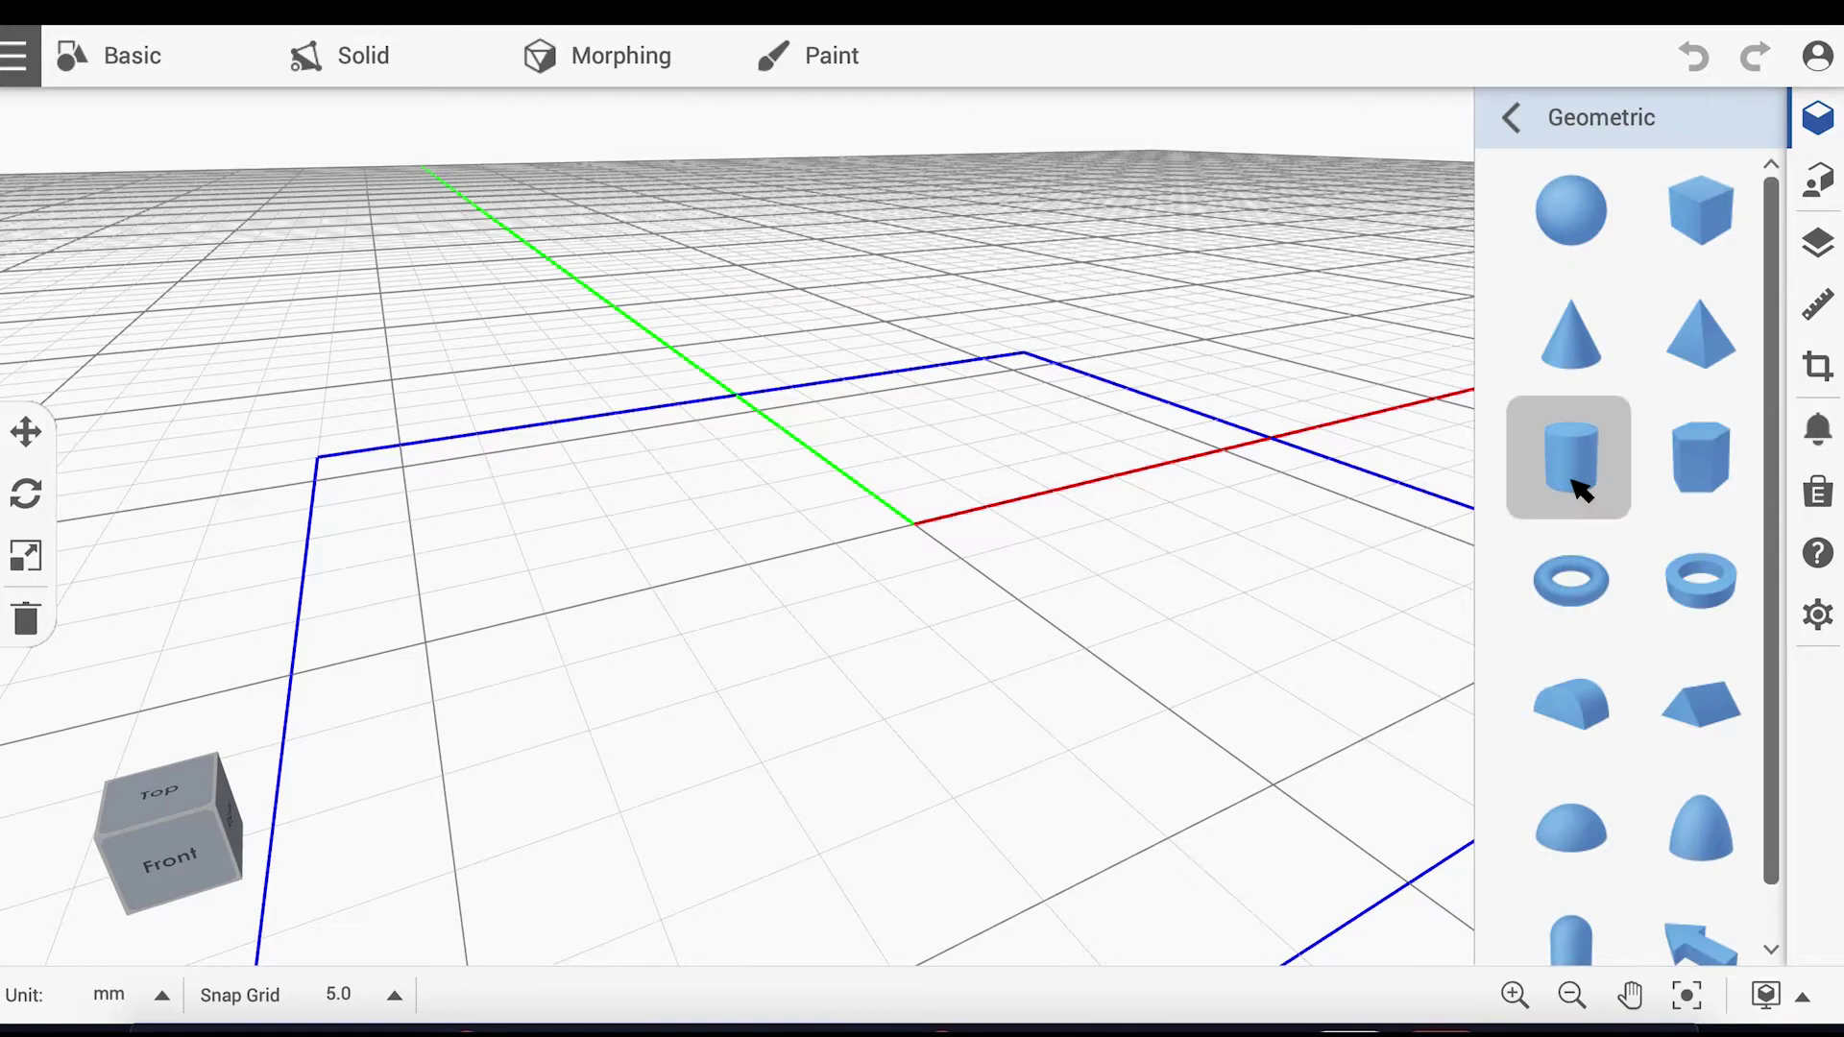
pyautogui.click(917, 531)
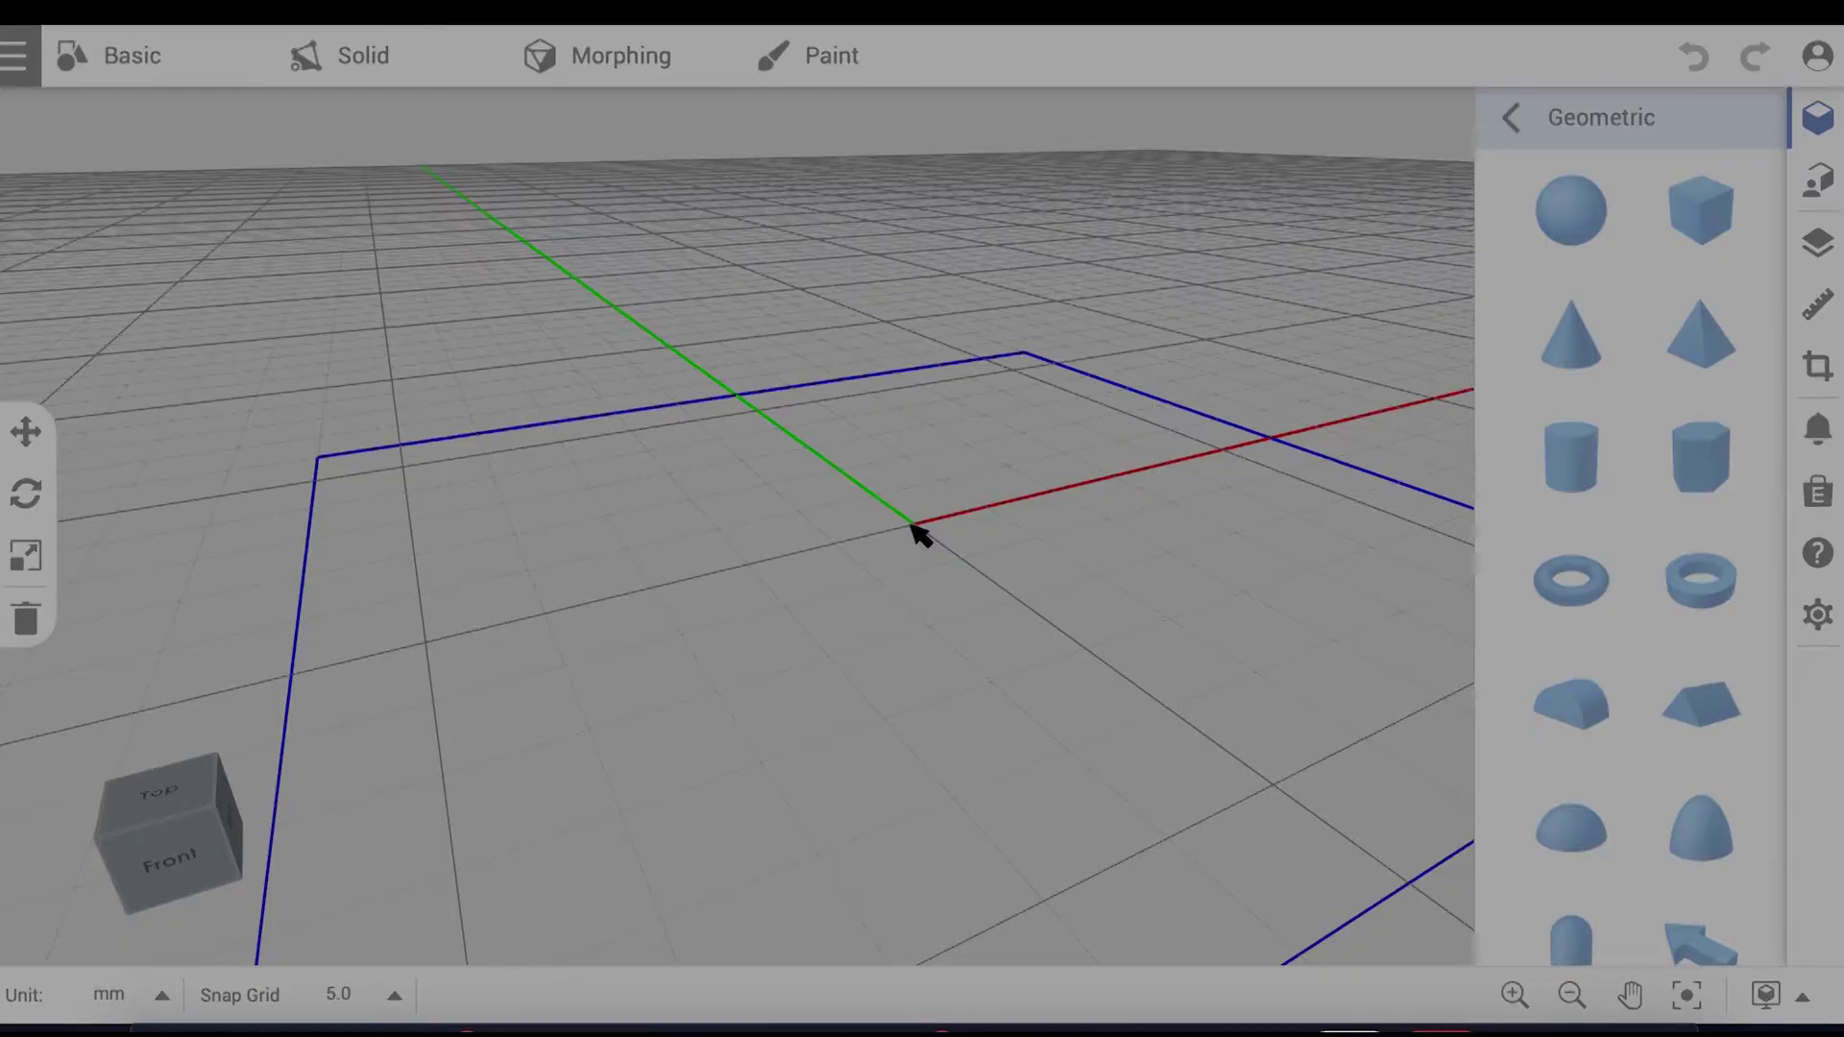
pyautogui.click(1813, 309)
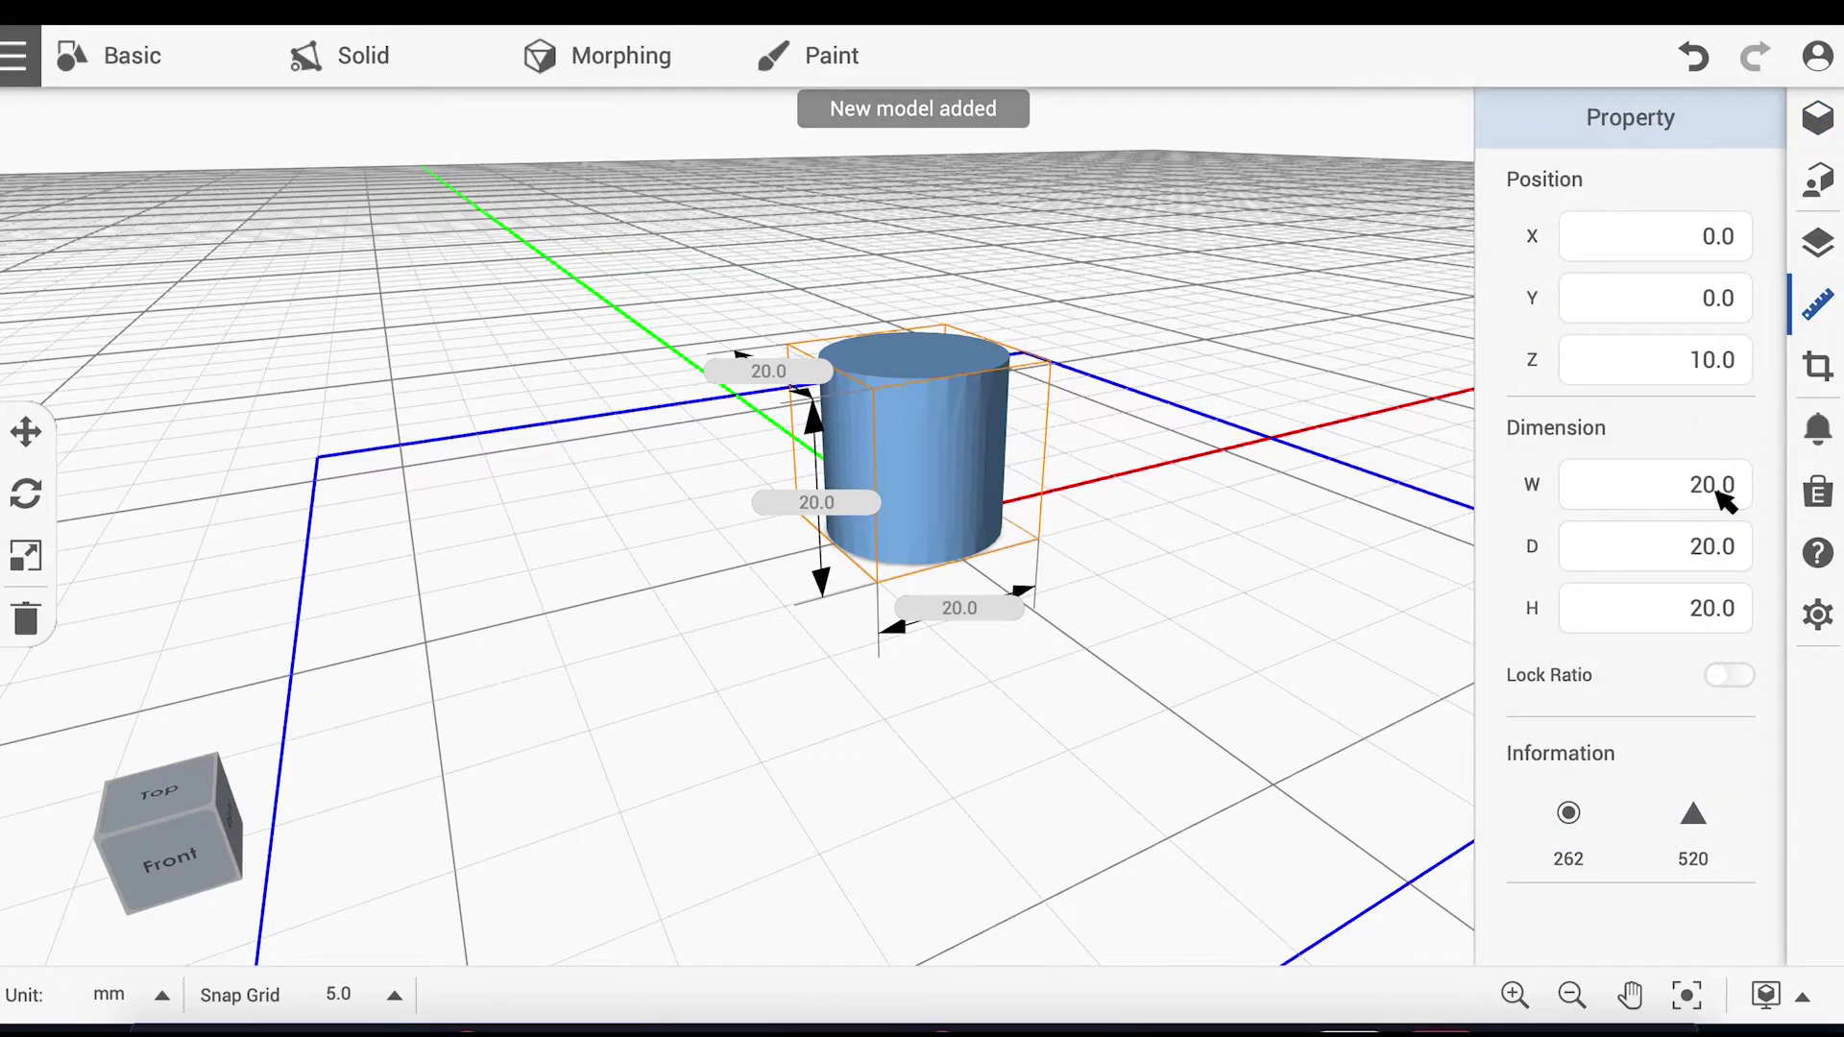
# Step: Resize the cylinder to 7 × 7 mm and move it to X −19.5
pyautogui.click(1725, 497)
pyautogui.press('BackSpace')
pyautogui.write('7')
pyautogui.click(1725, 564)
pyautogui.write('7')
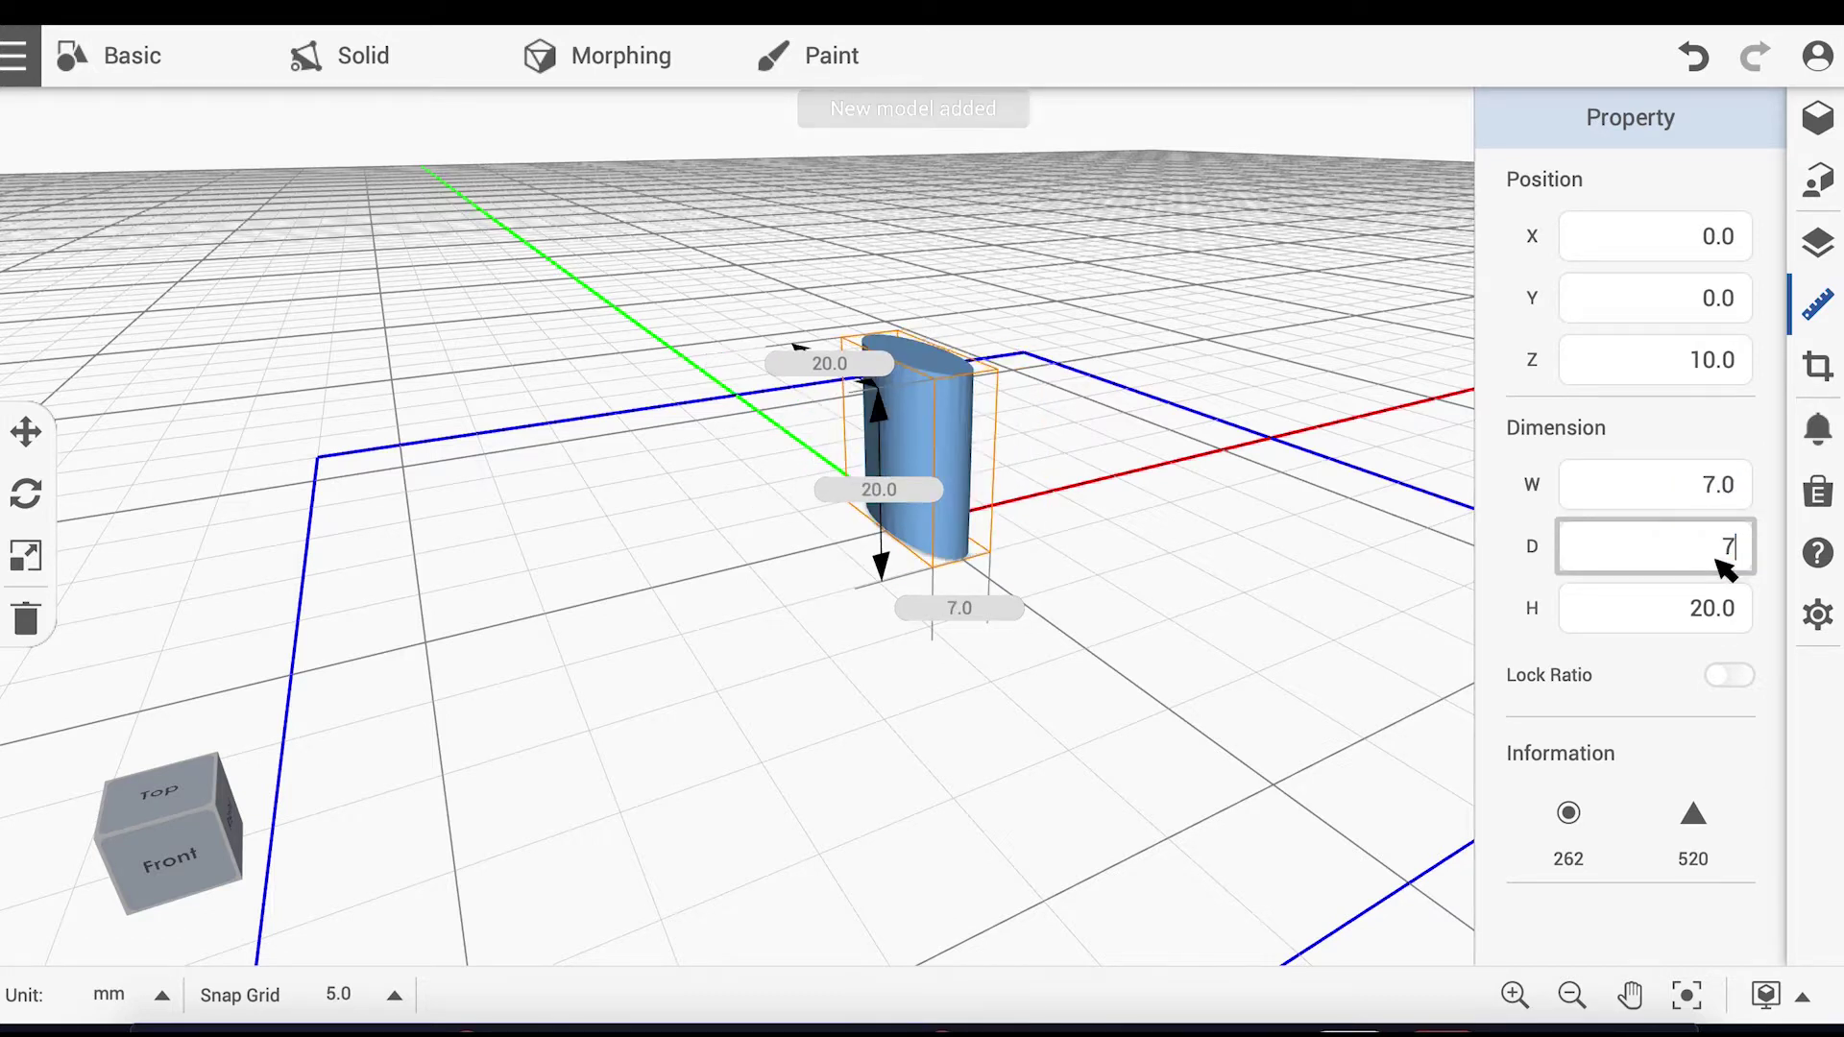
pyautogui.click(1727, 254)
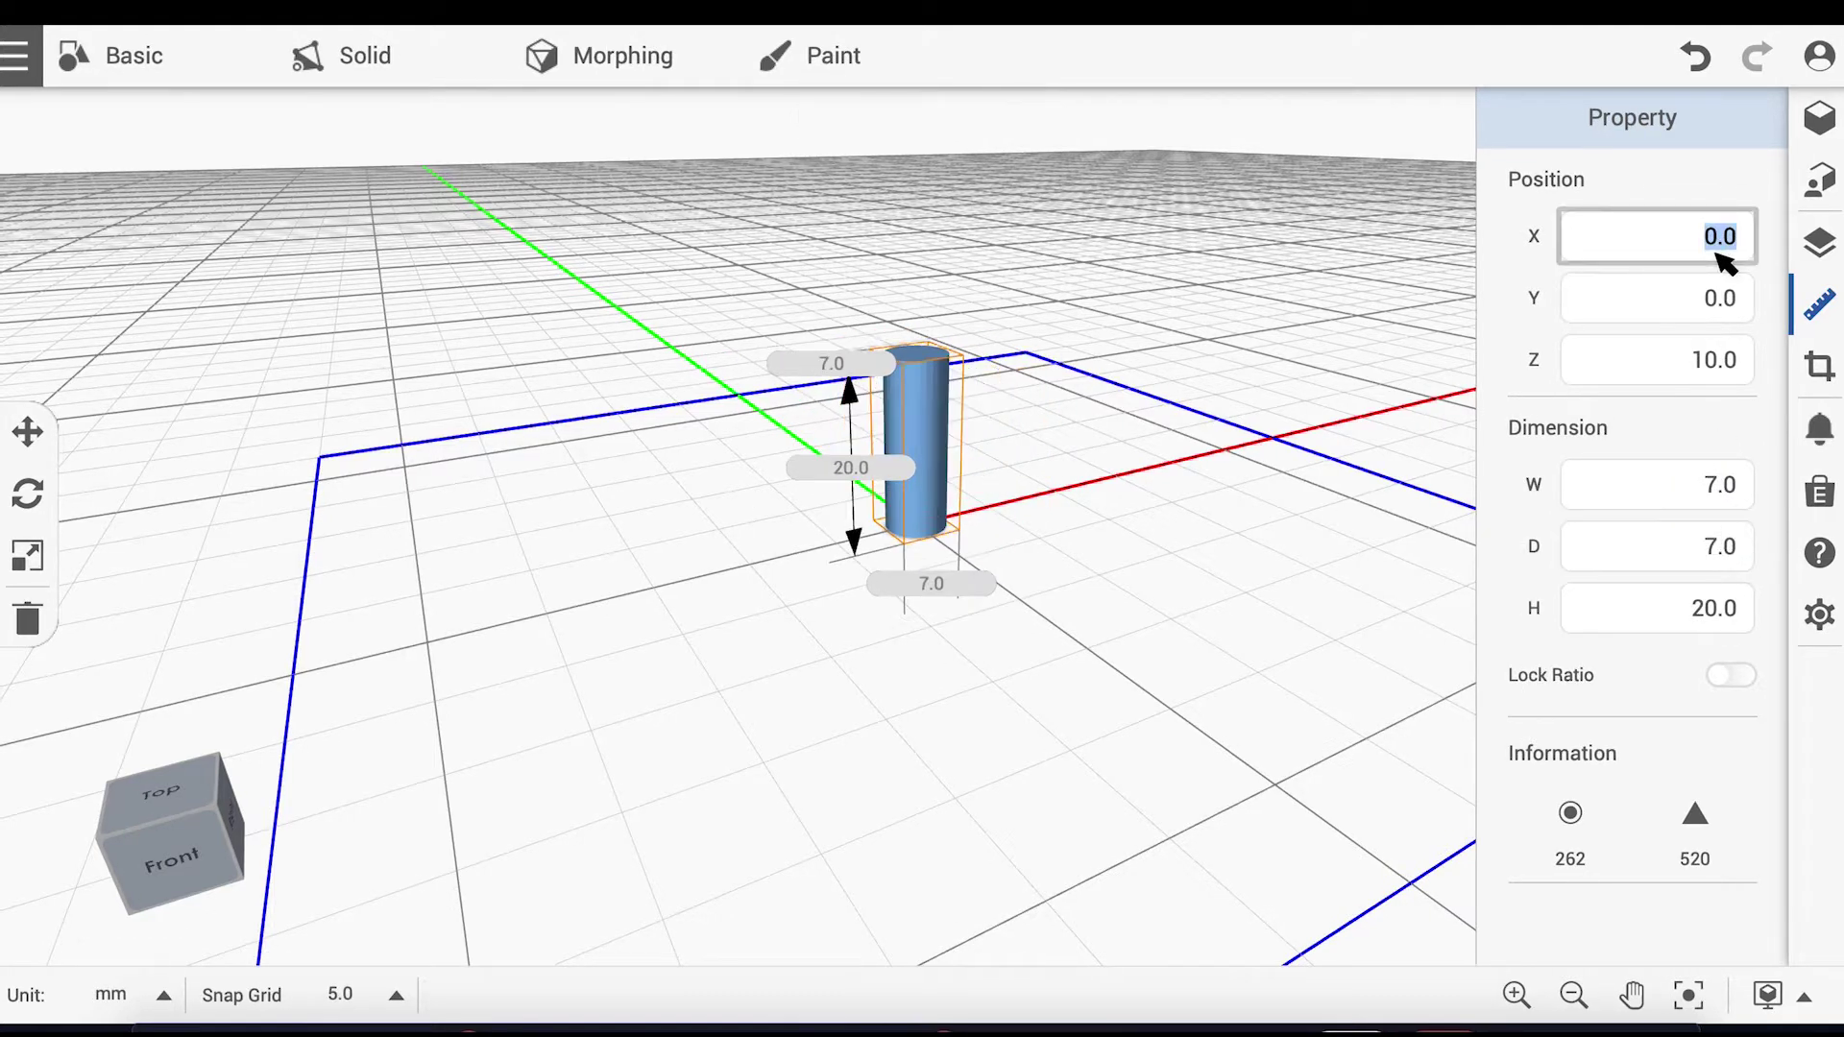
pyautogui.write('-19.5')
pyautogui.press('Return')
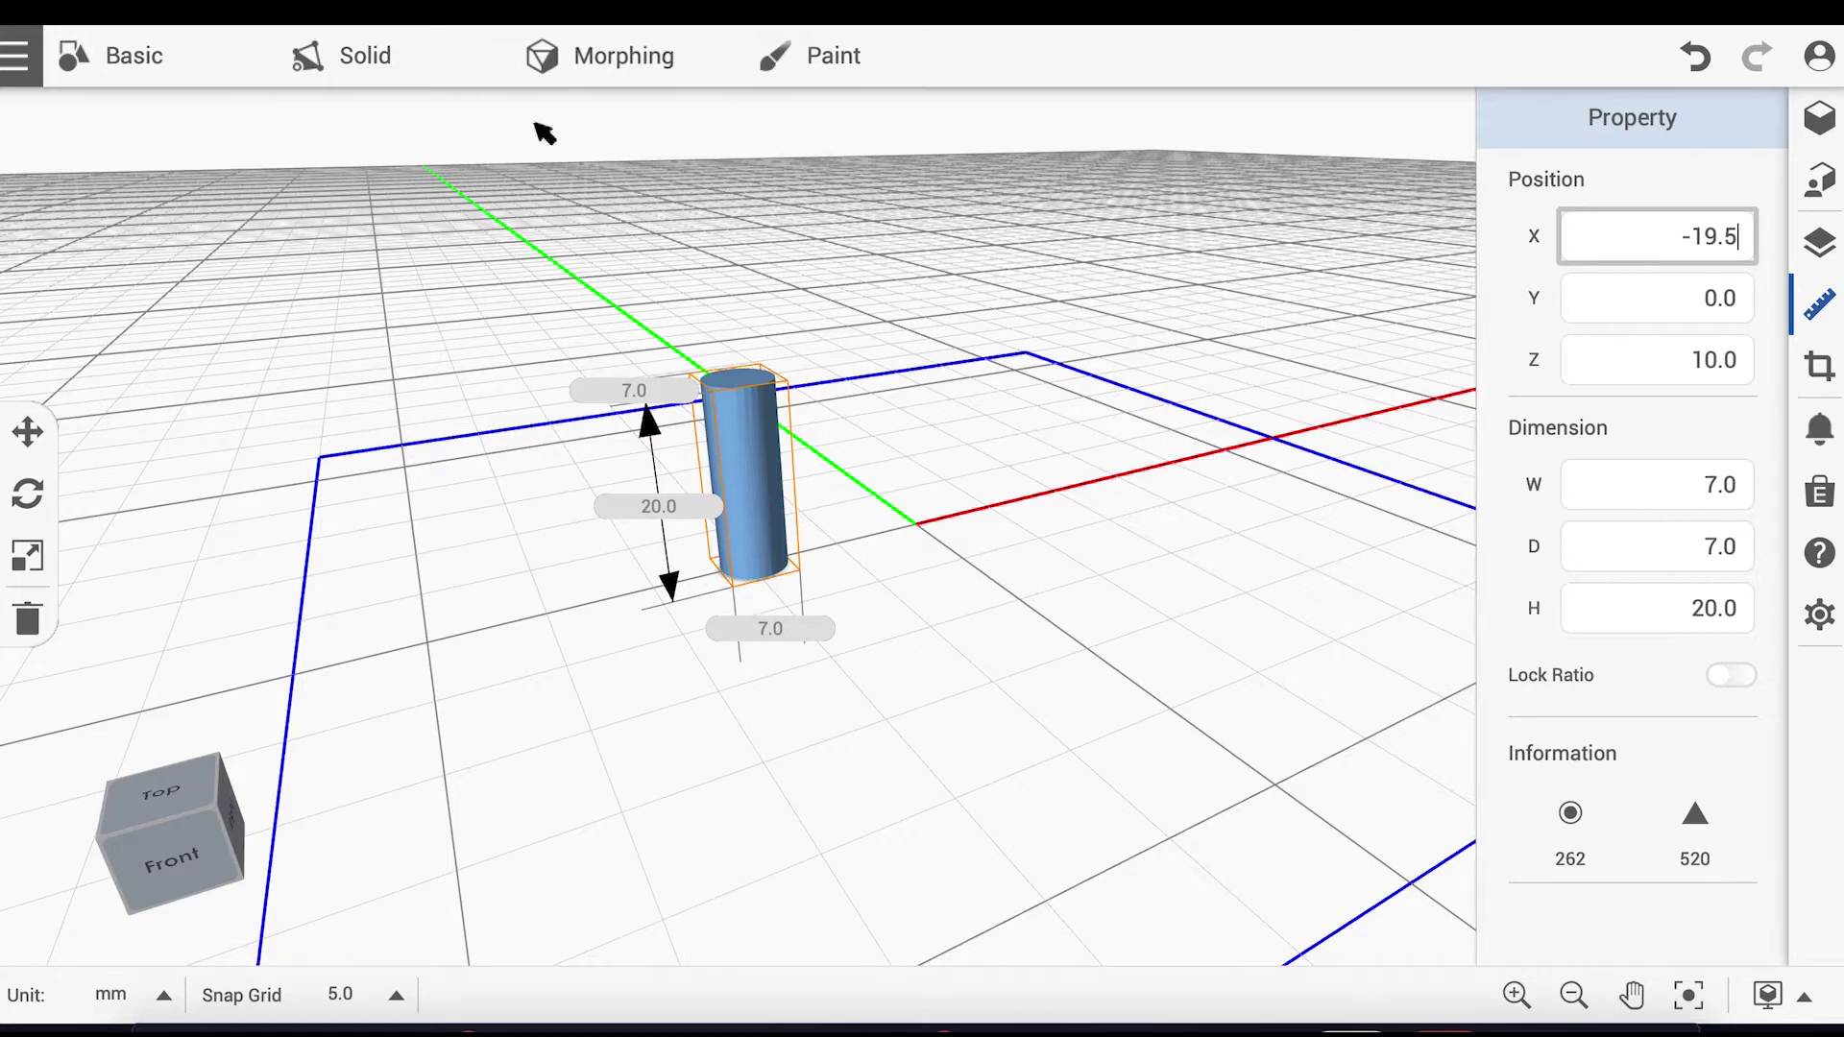
pyautogui.click(141, 87)
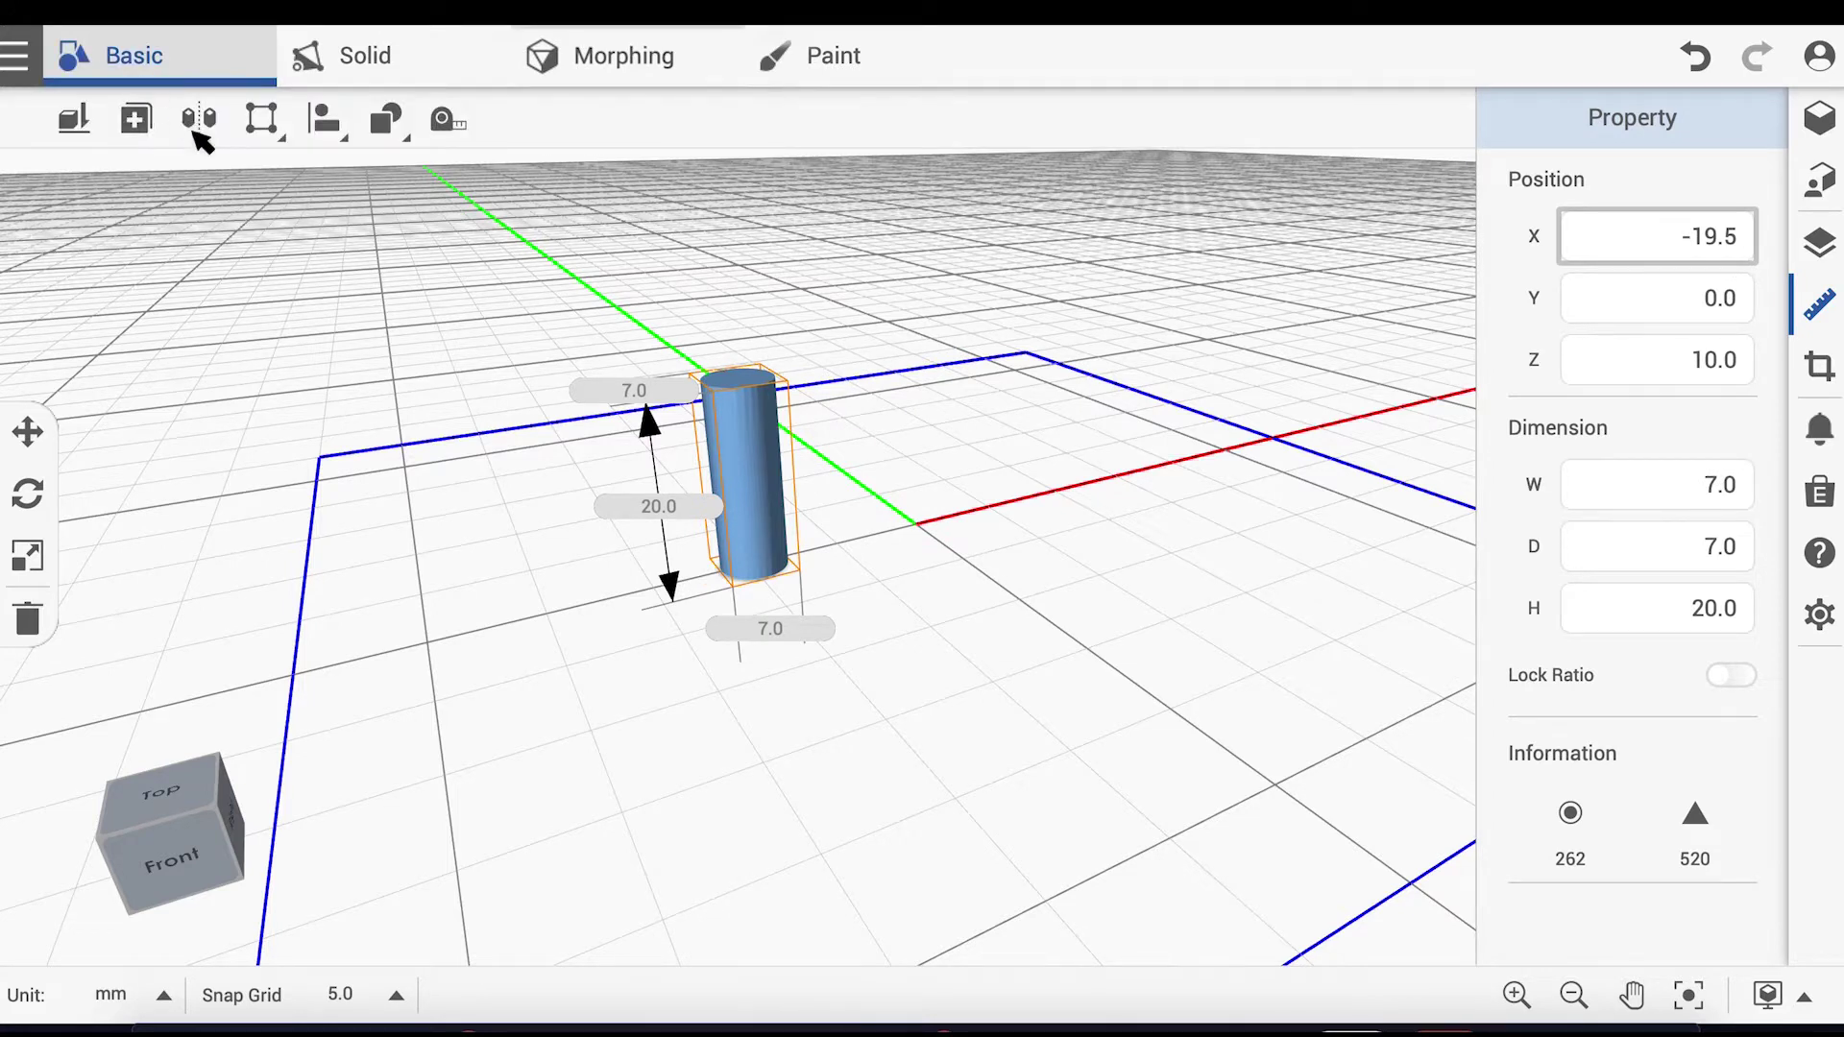
# Step: Mirror the cylinder to make a copy on its right
pyautogui.click(199, 119)
pyautogui.click(746, 476)
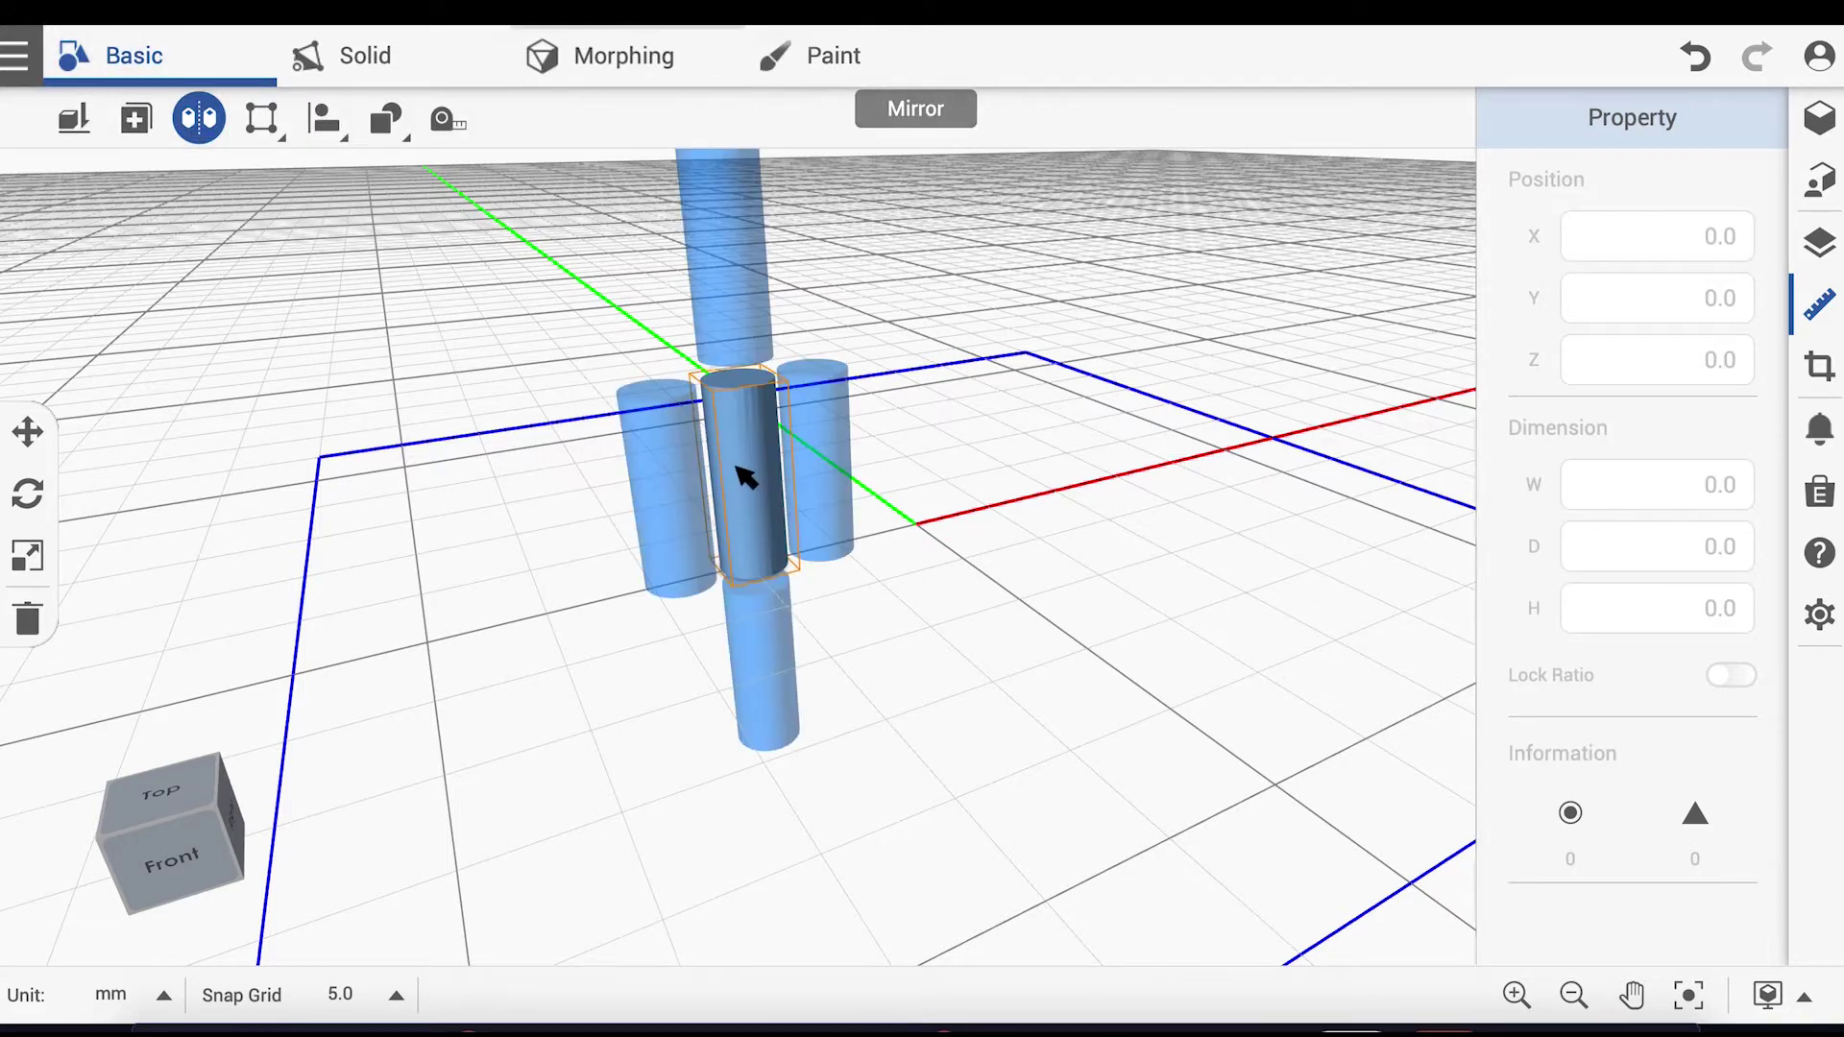
pyautogui.click(813, 476)
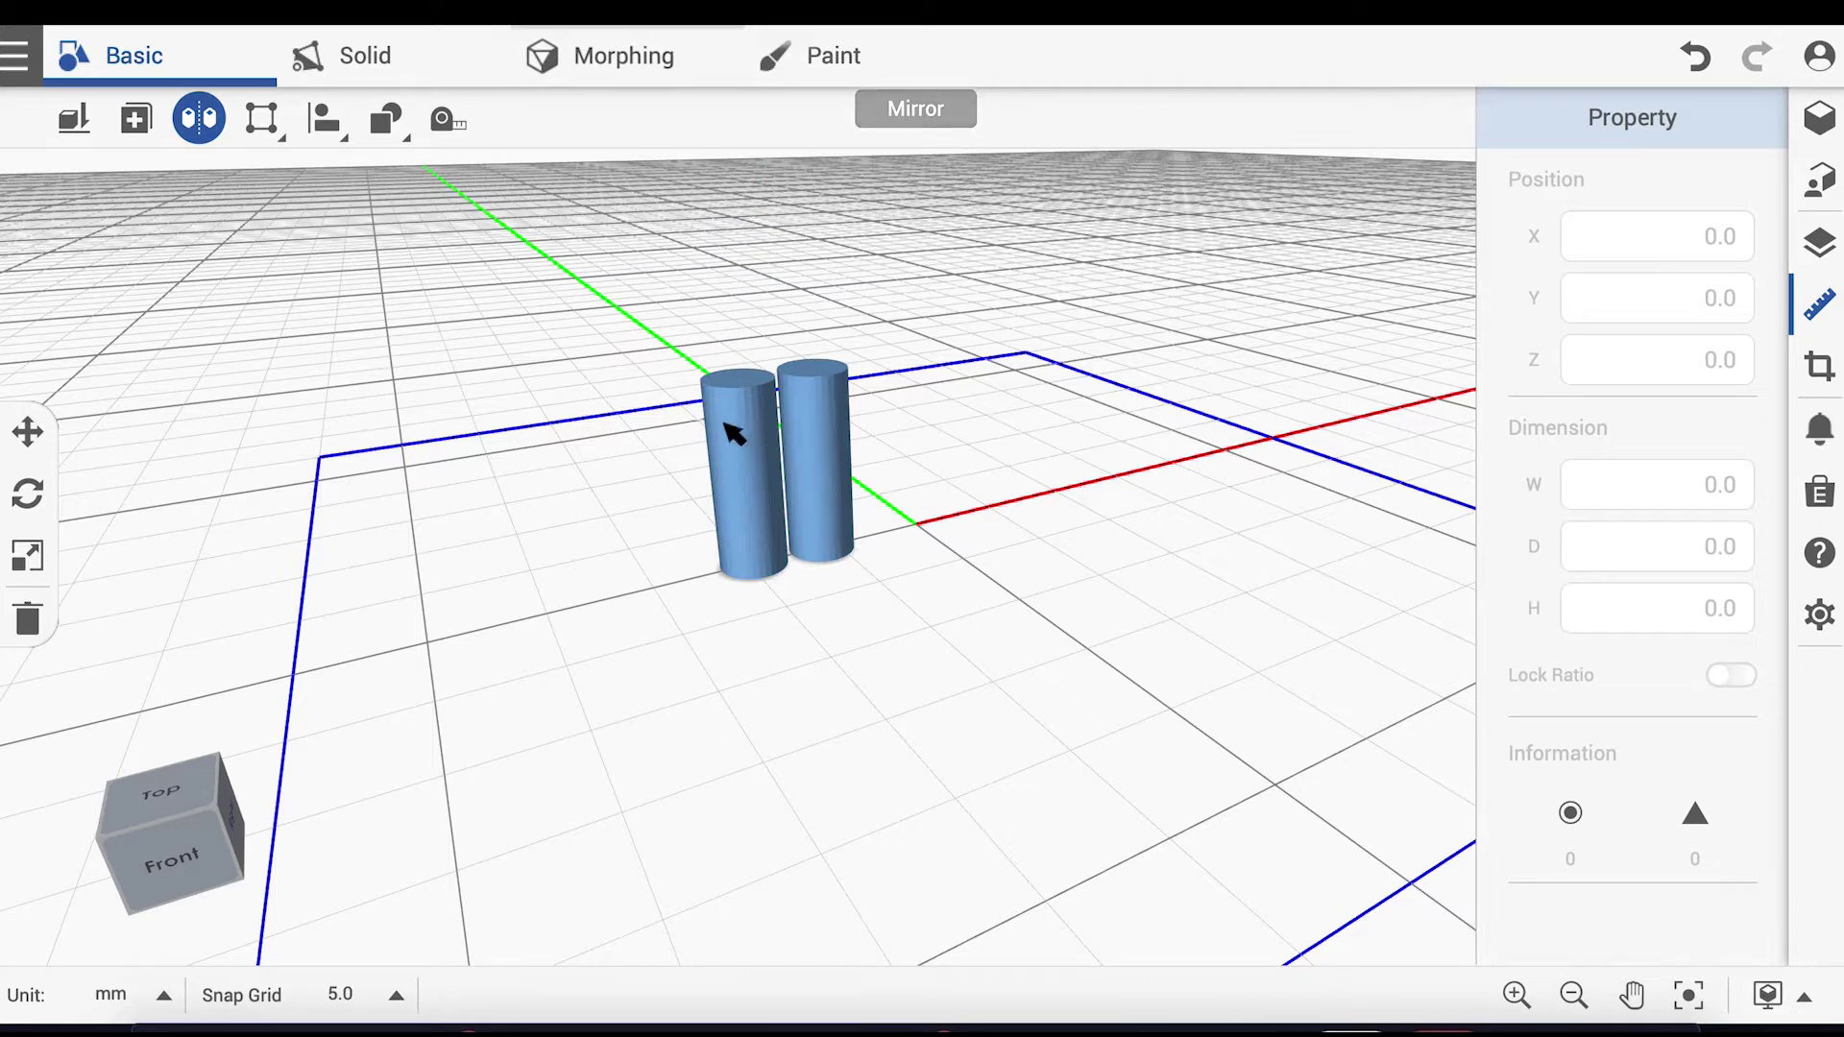
pyautogui.click(199, 128)
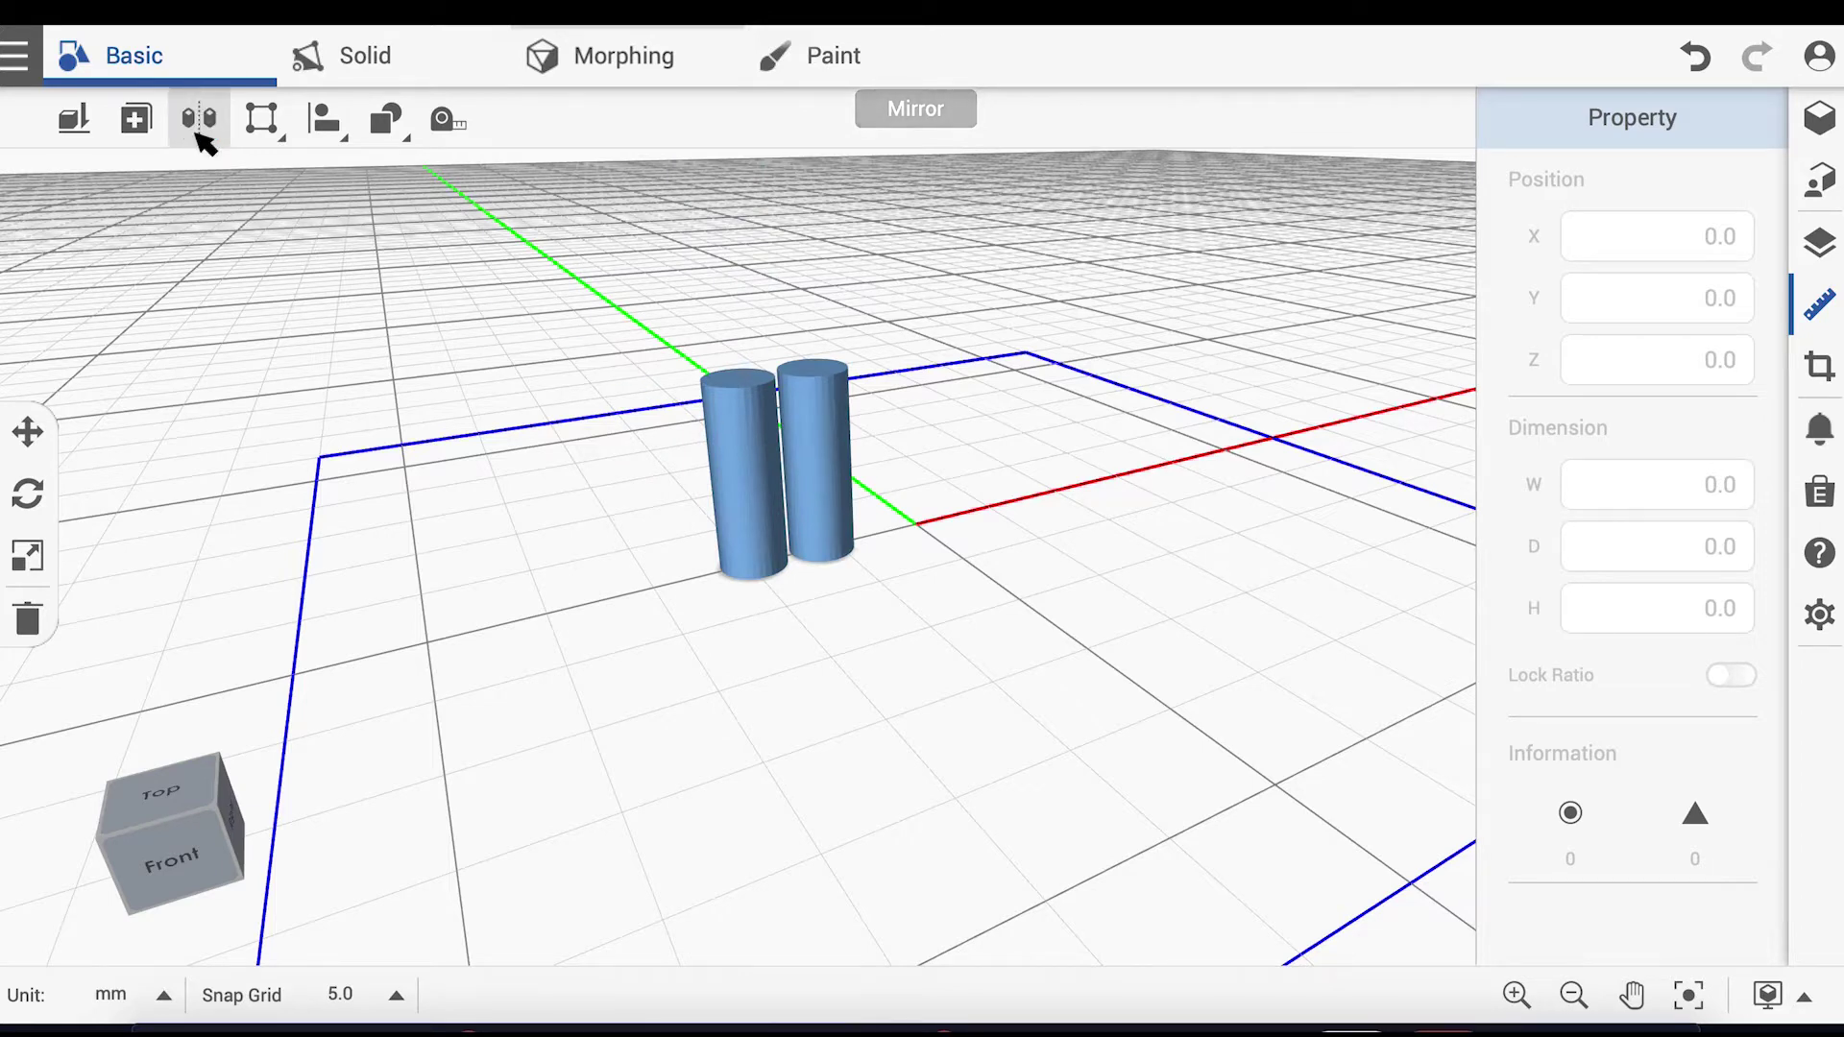
# Step: Position the mirrored cylinder copy at X 5.5
pyautogui.click(820, 475)
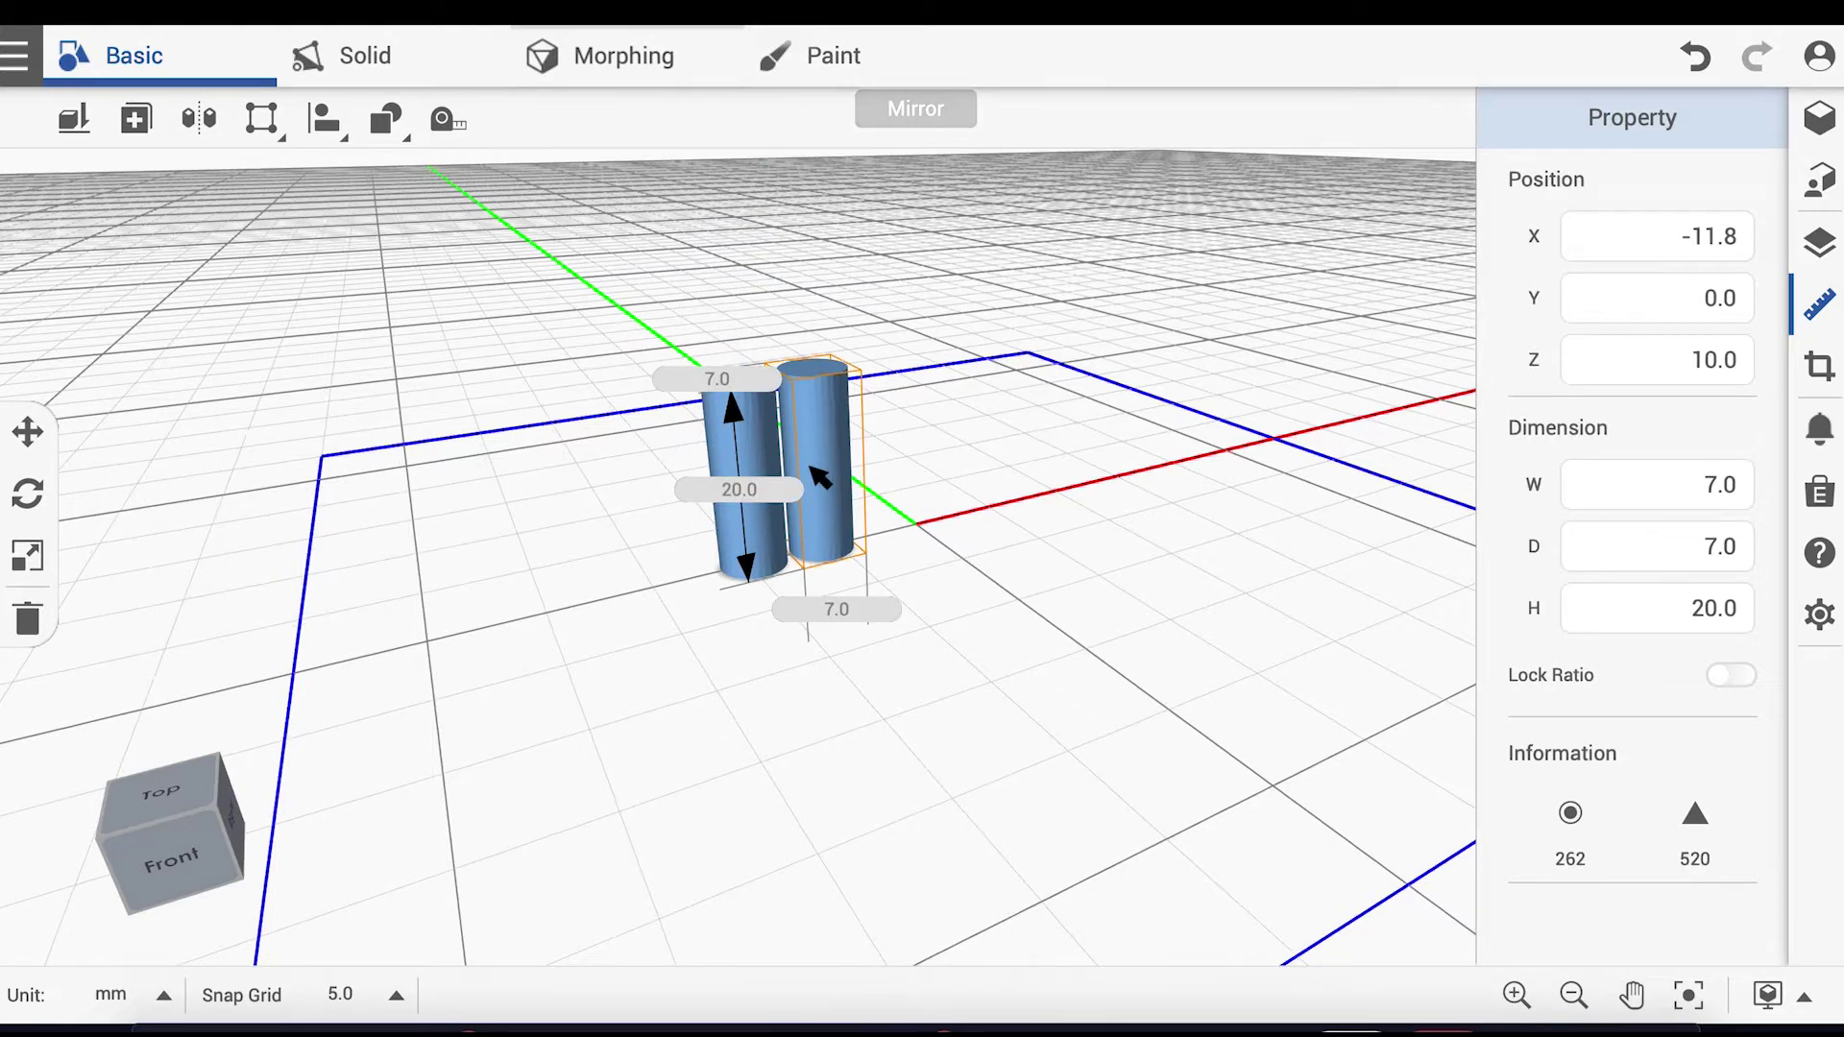
pyautogui.click(1717, 253)
pyautogui.write('5.')
pyautogui.press('Return')
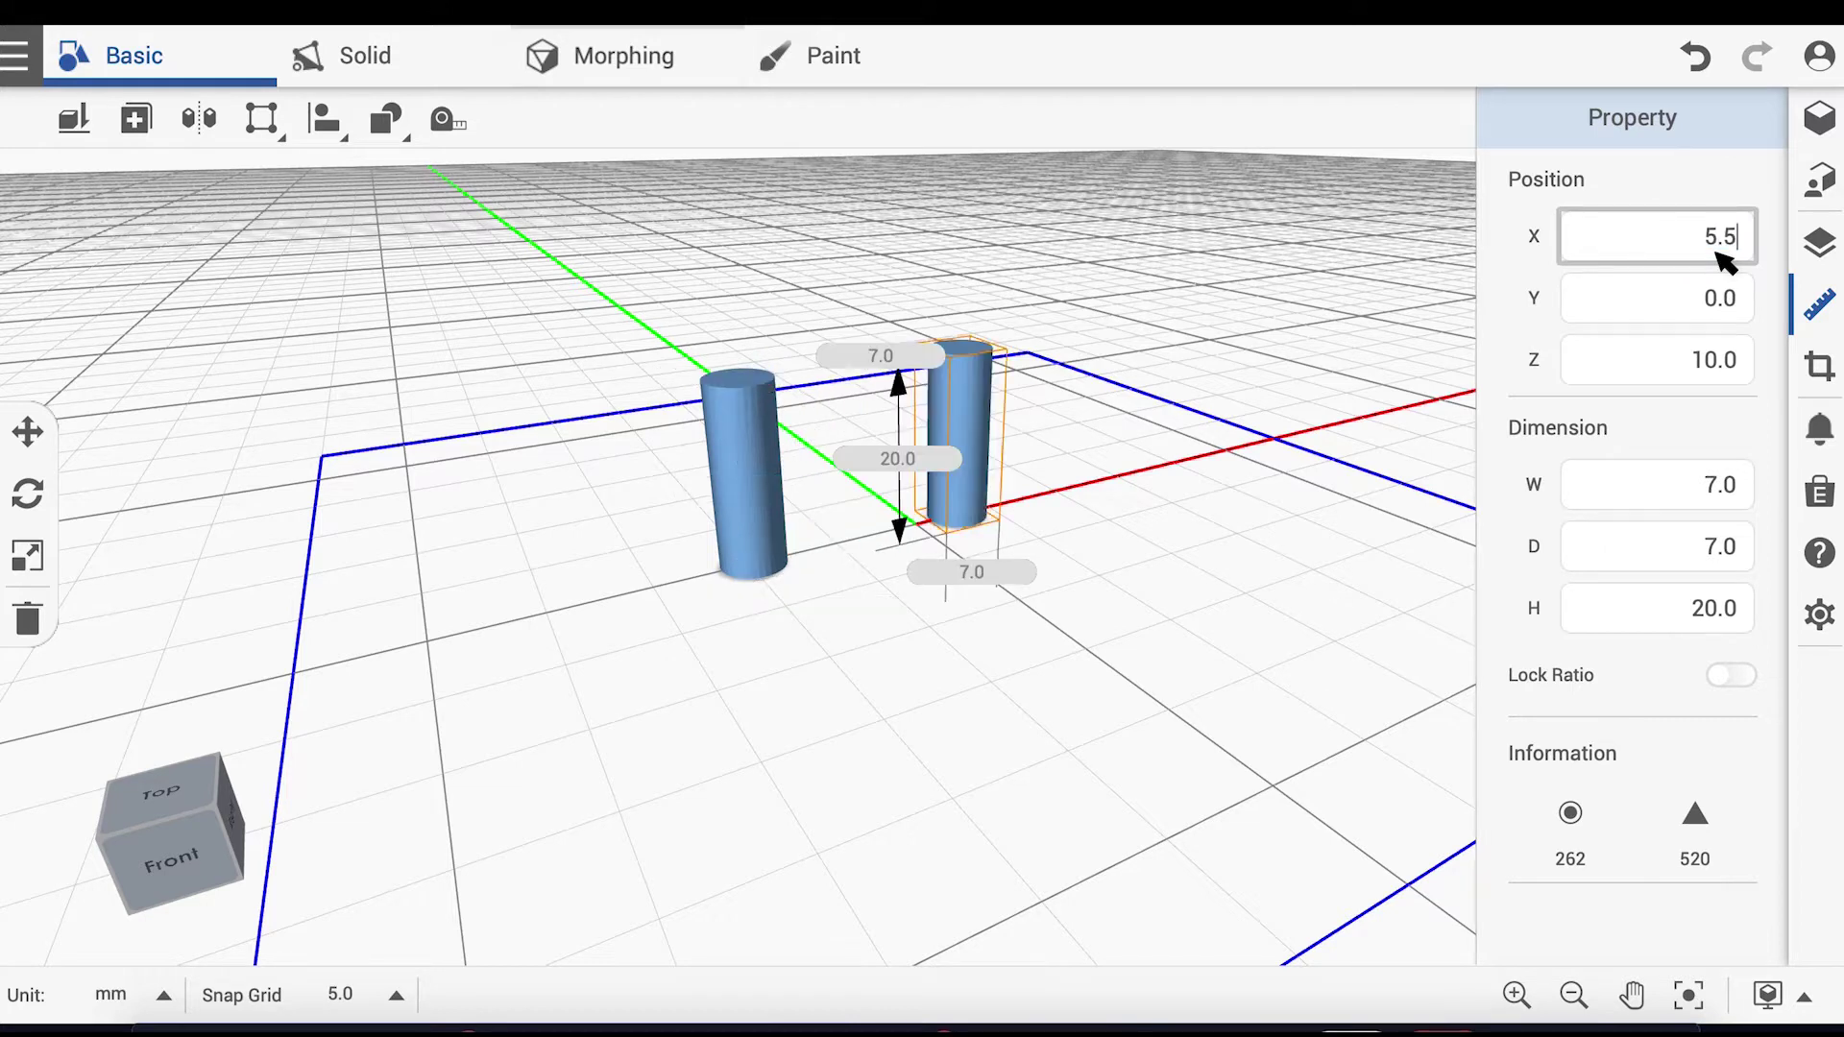
pyautogui.click(1819, 119)
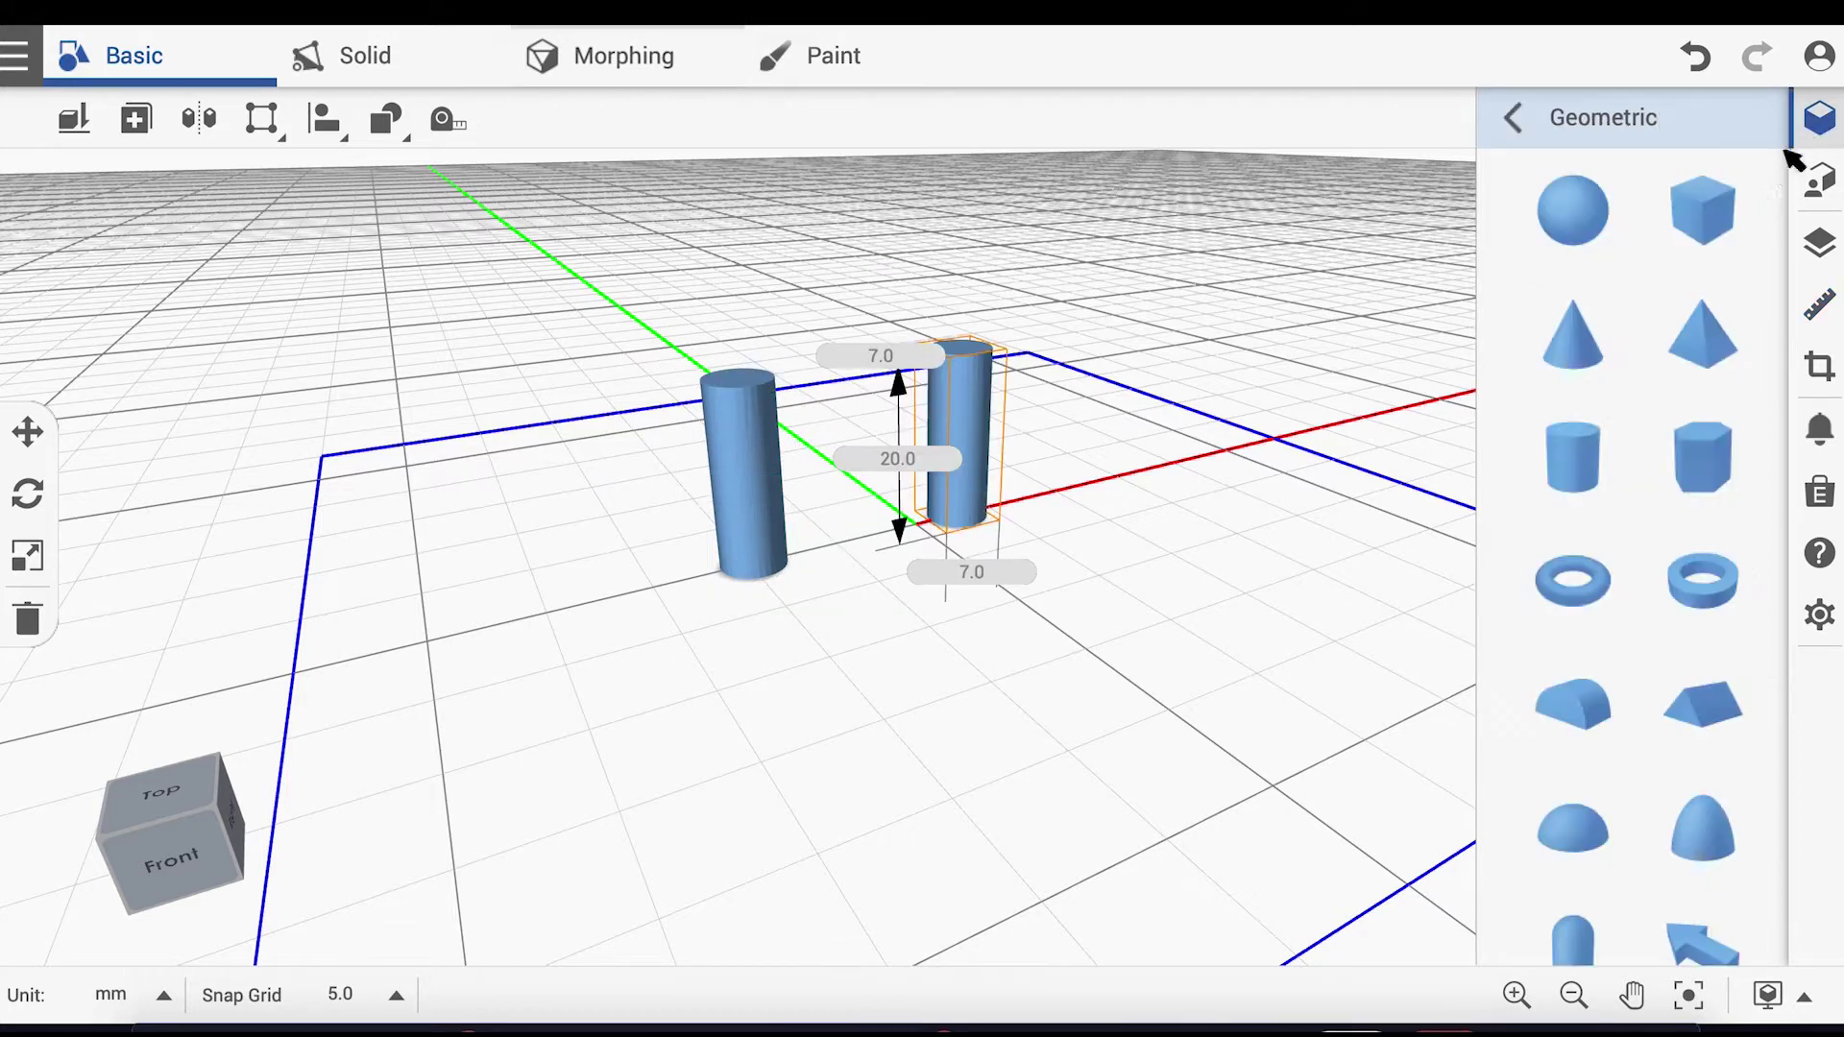
pyautogui.click(1726, 223)
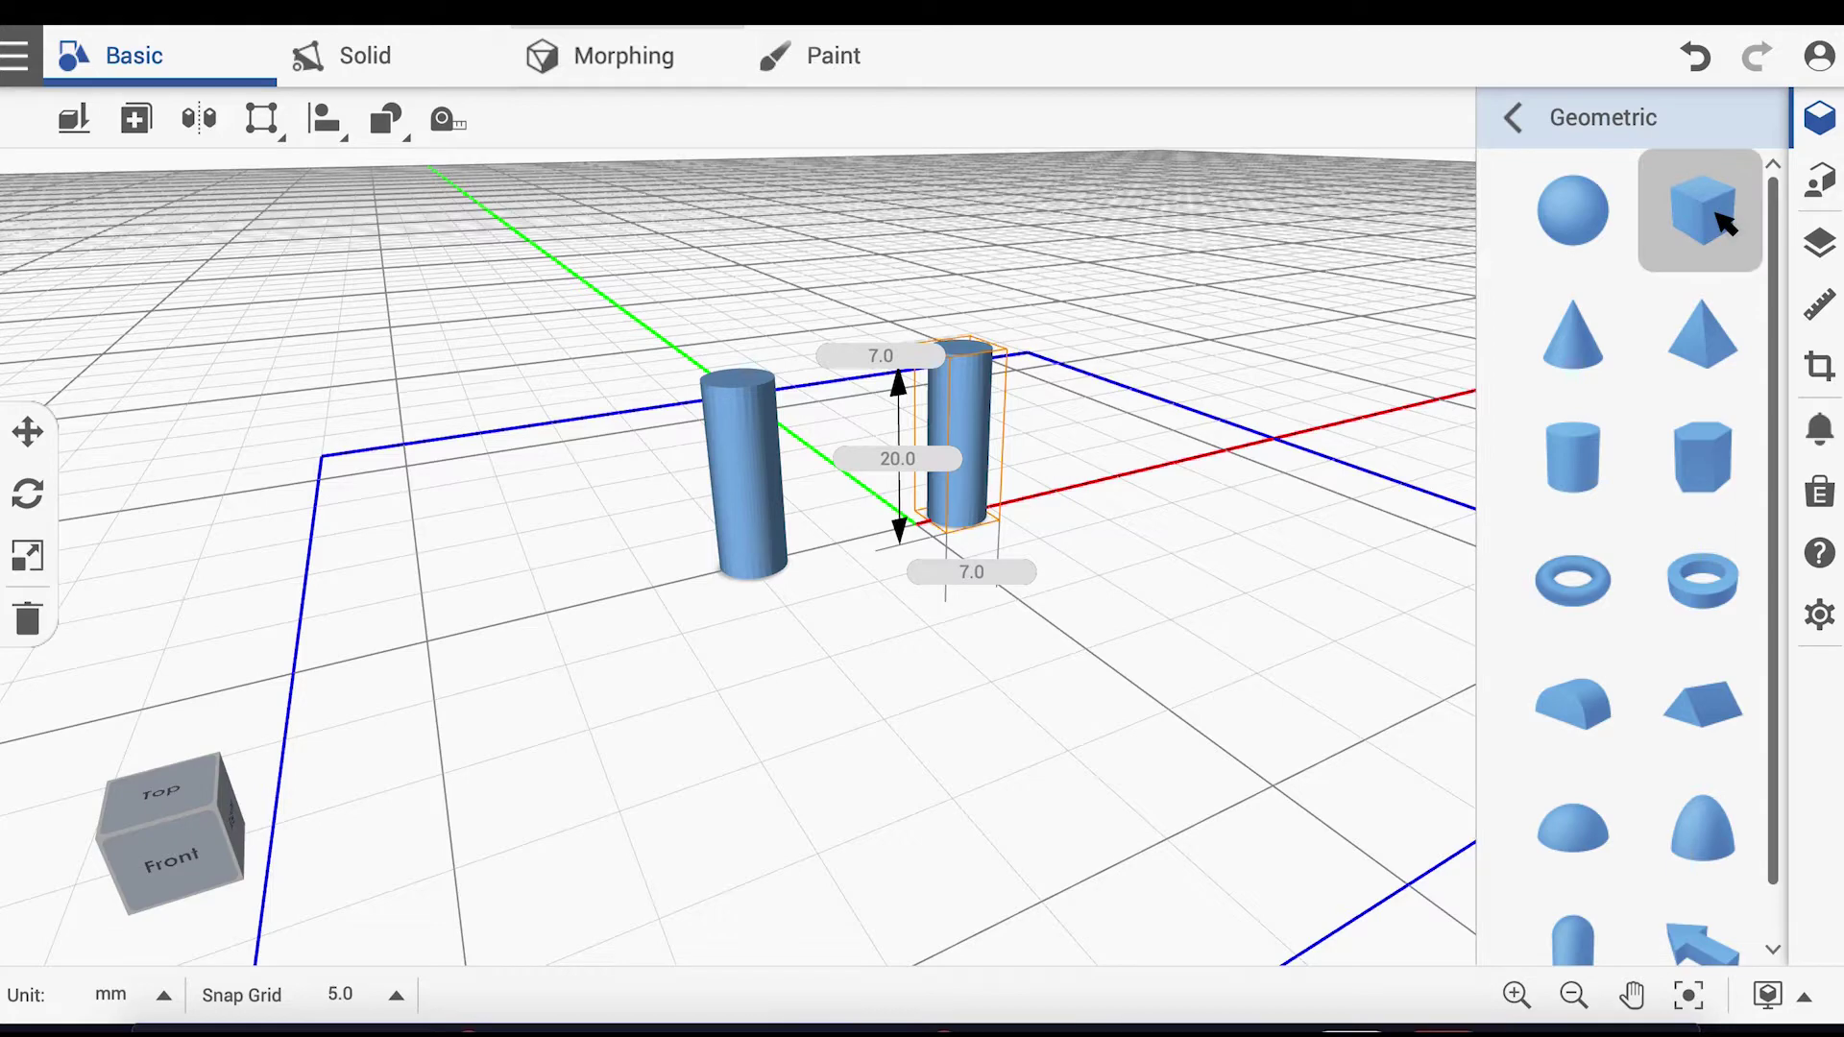
# Step: Place a cube and resize it into a 50 × 10 × 3 mm bar across both cylinders
pyautogui.click(937, 538)
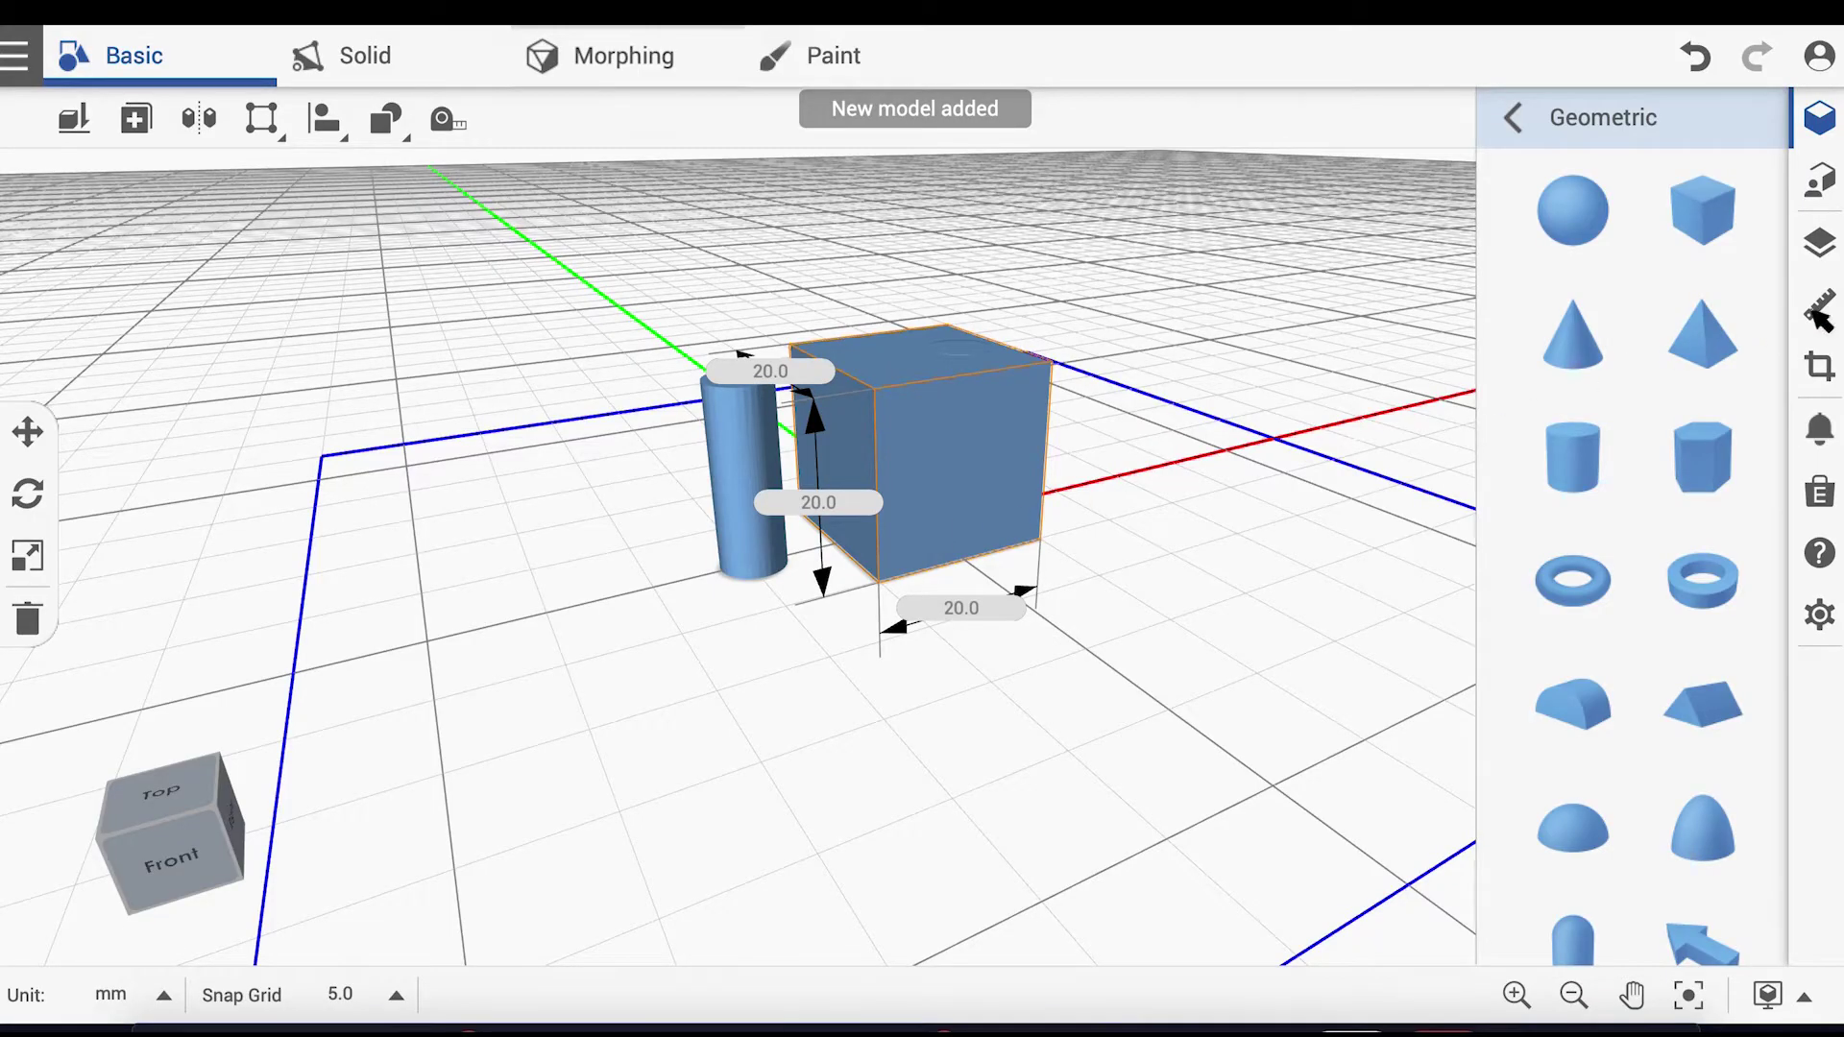
pyautogui.click(1819, 306)
pyautogui.click(1725, 505)
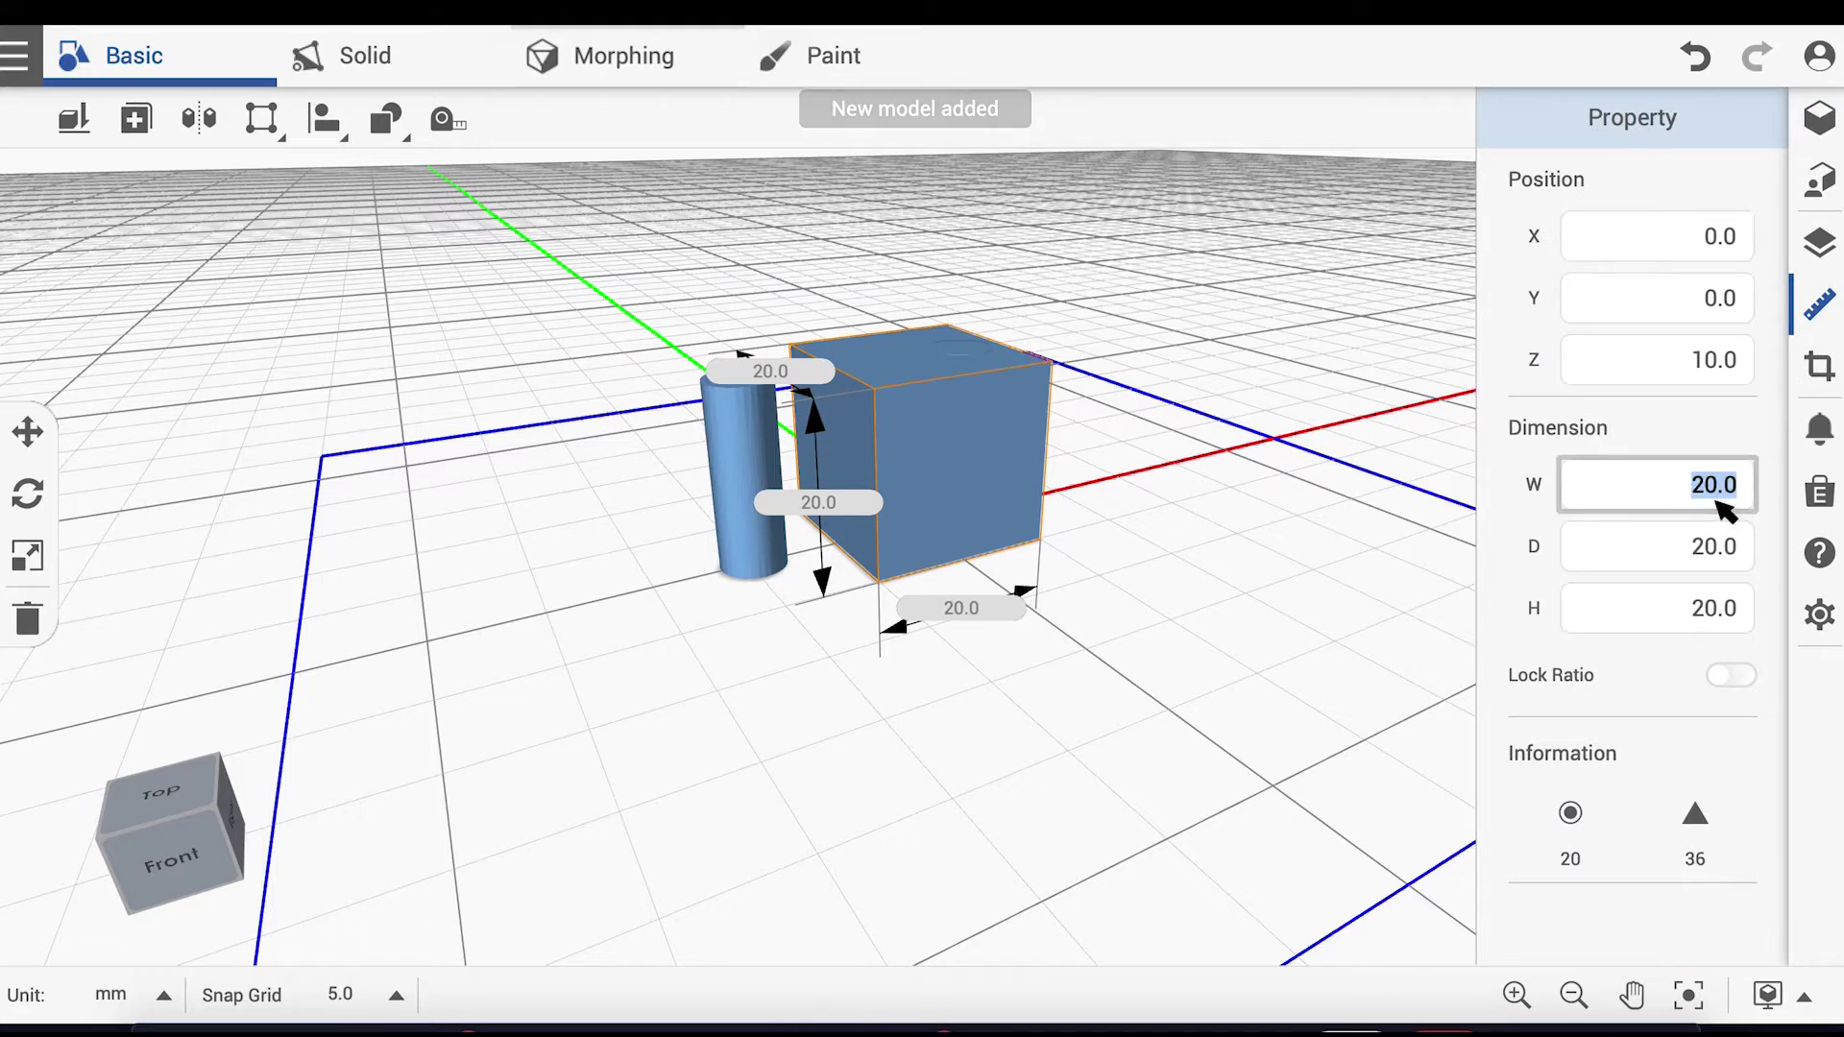
pyautogui.write('50')
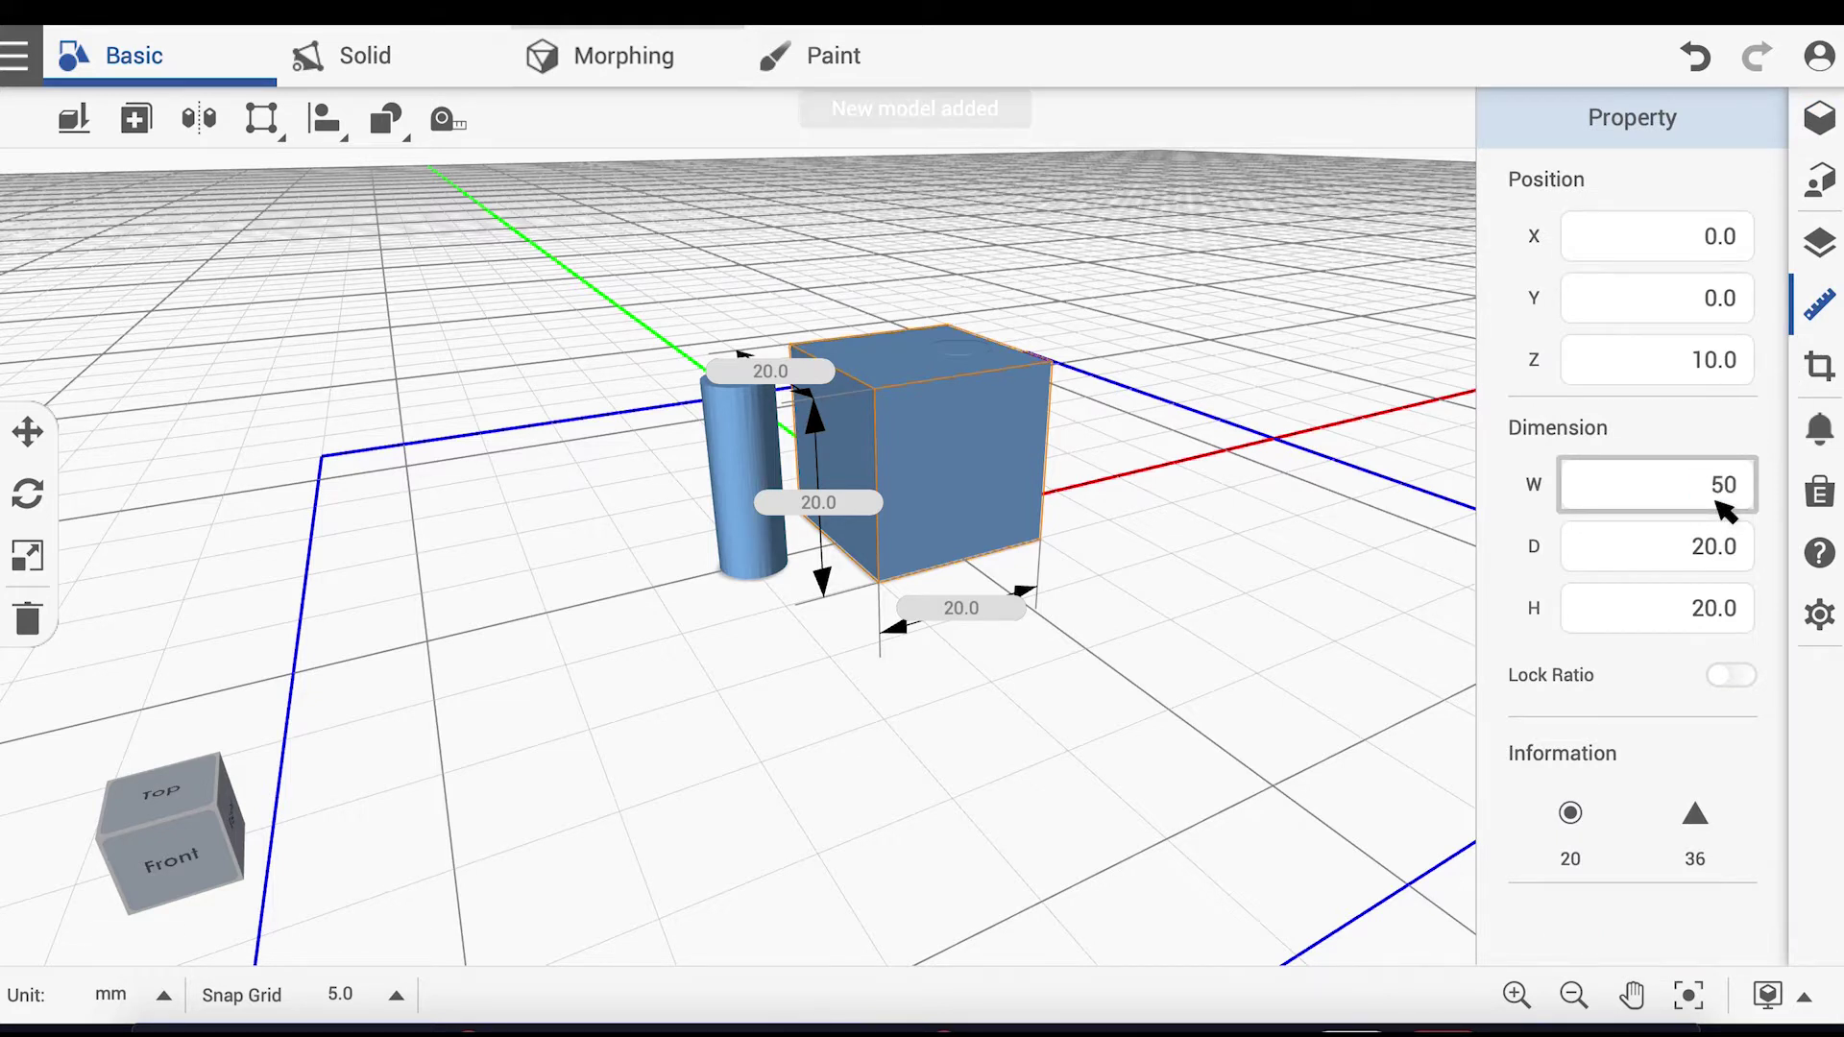
pyautogui.press('Return')
pyautogui.click(1727, 564)
pyautogui.write('10')
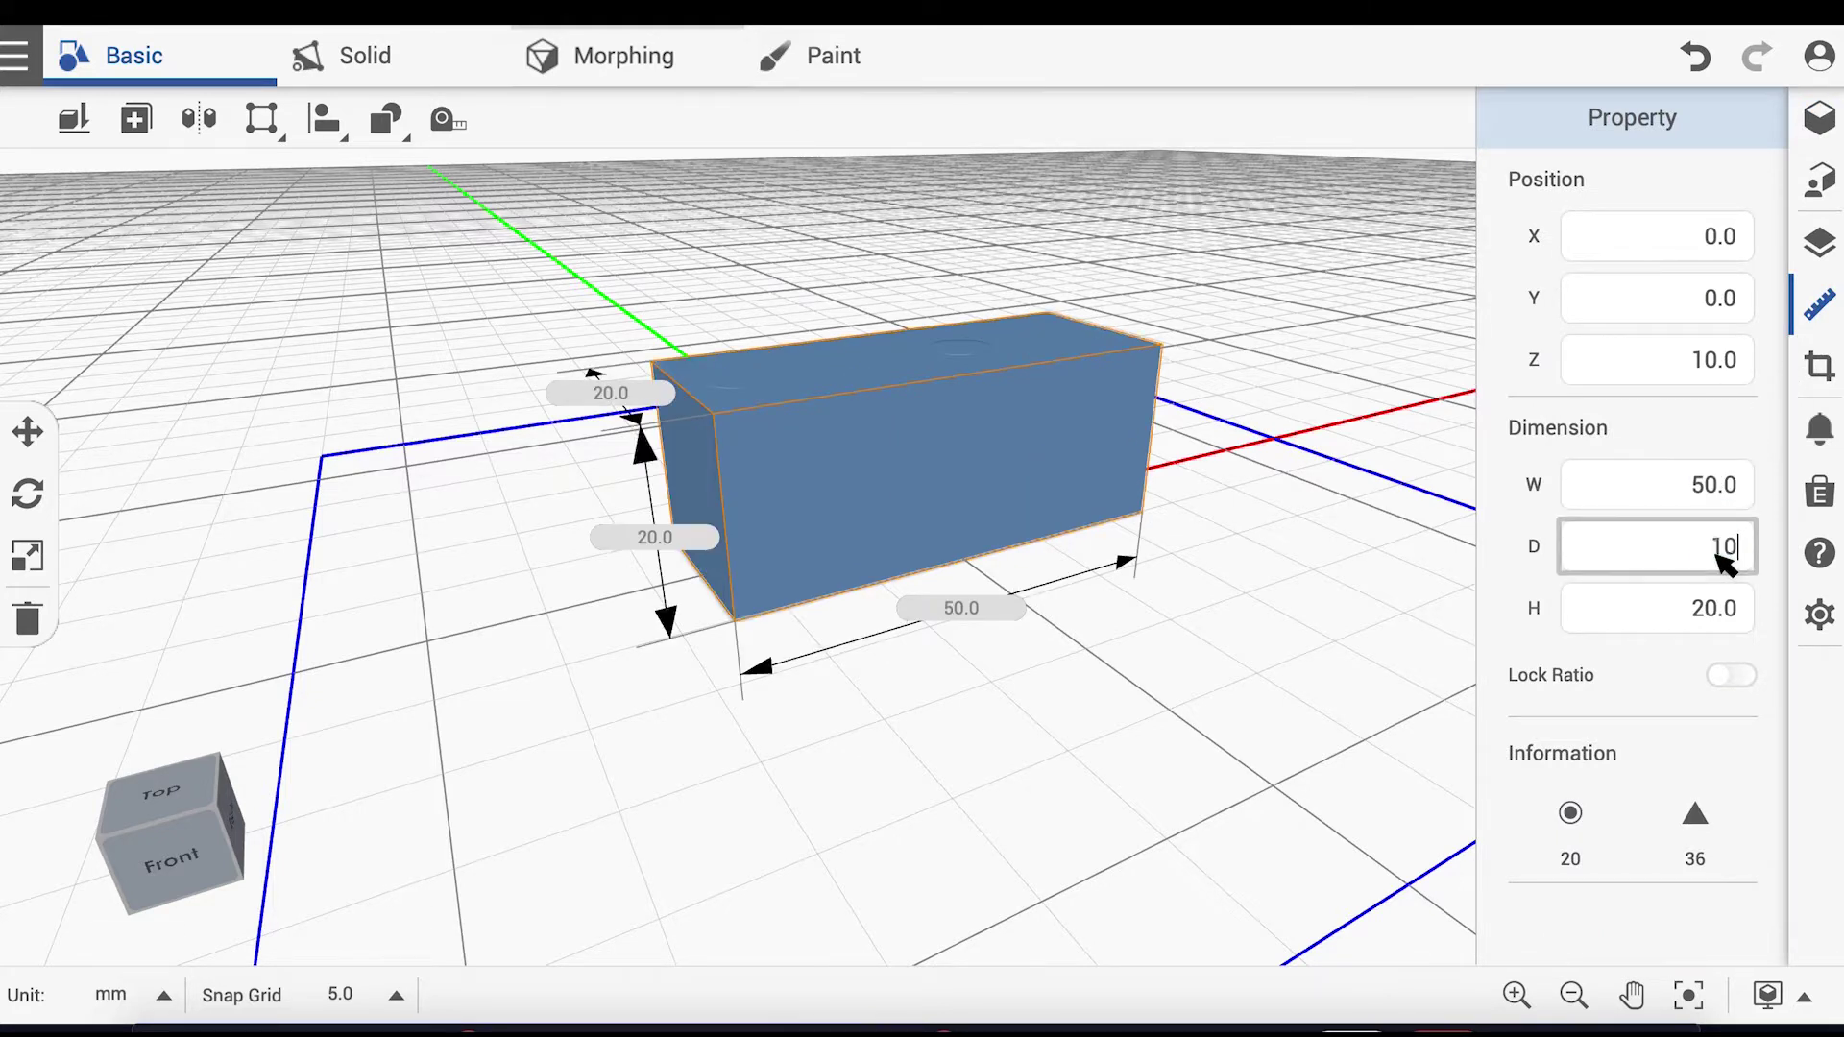
pyautogui.press('Return')
pyautogui.click(1726, 630)
pyautogui.write('3')
pyautogui.press('Return')
pyautogui.moveTo(1132, 630); pyautogui.dragTo(955, 630)
pyautogui.scroll(3, 954, 630)
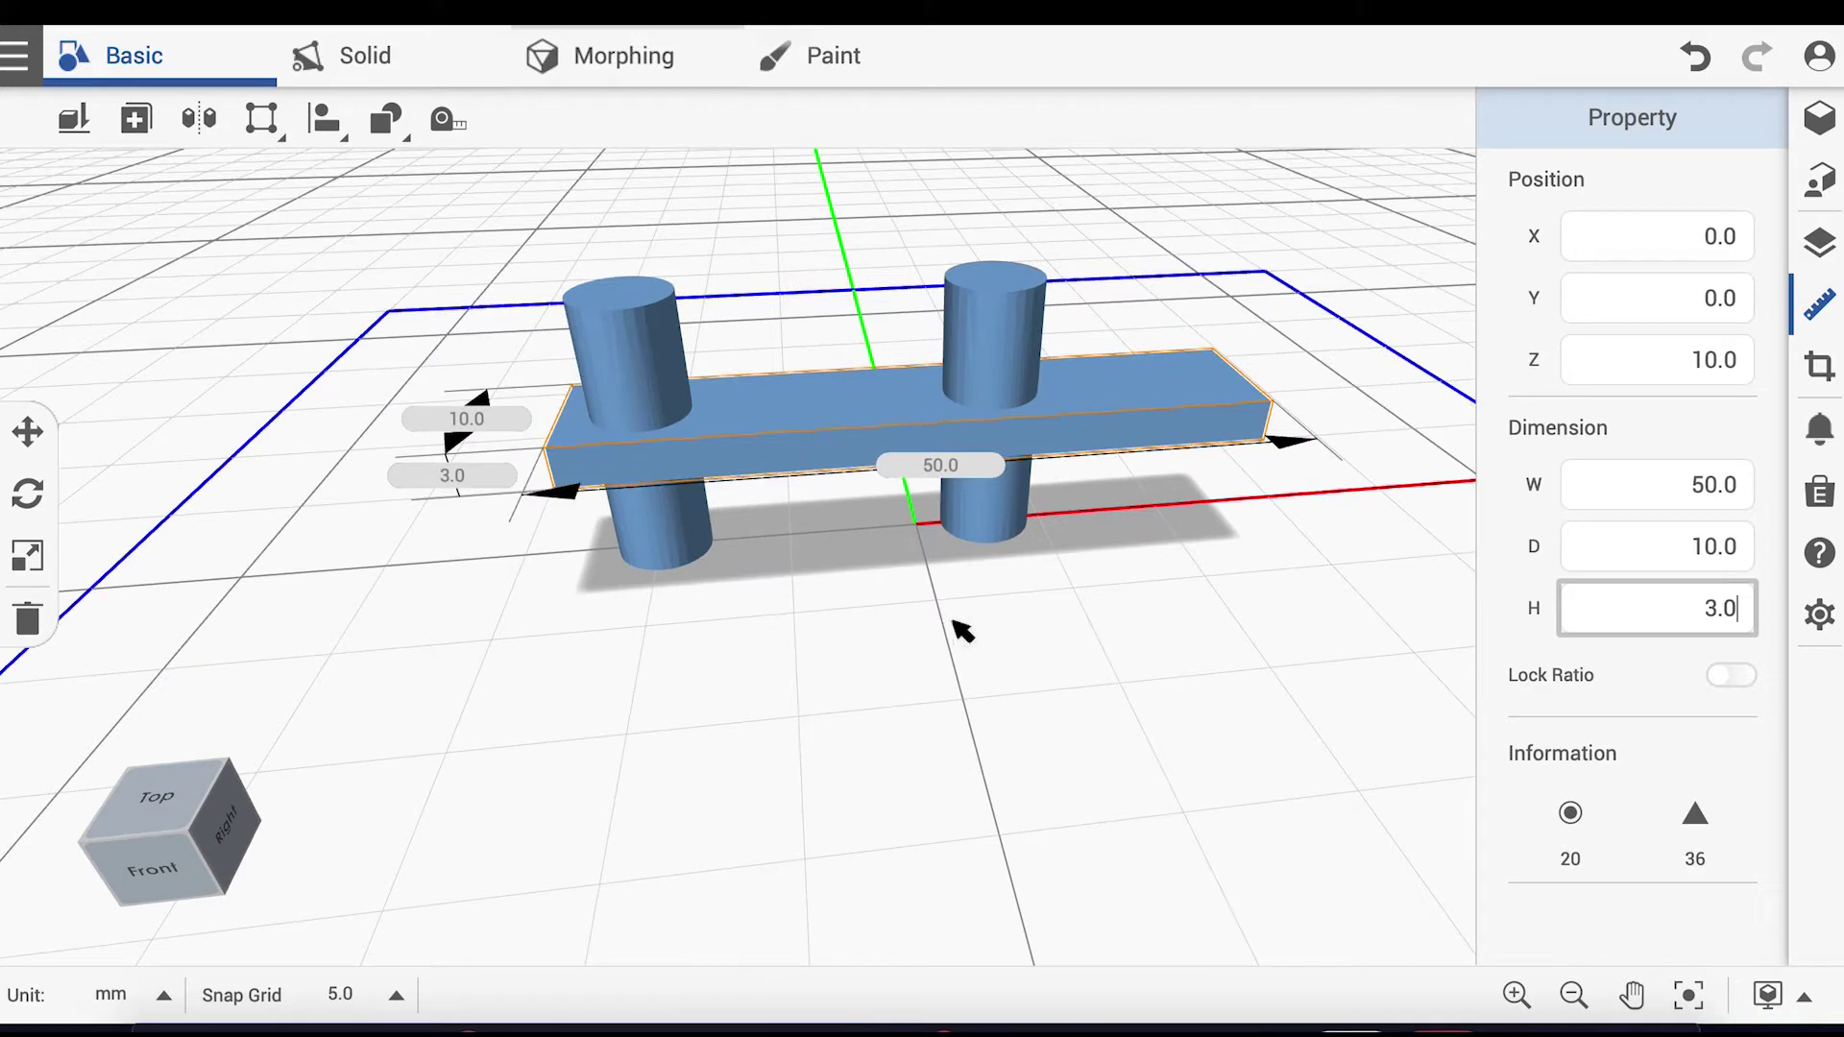
# Step: Subtract the left and right cylinders from the bar to cut two round holes
pyautogui.click(1819, 309)
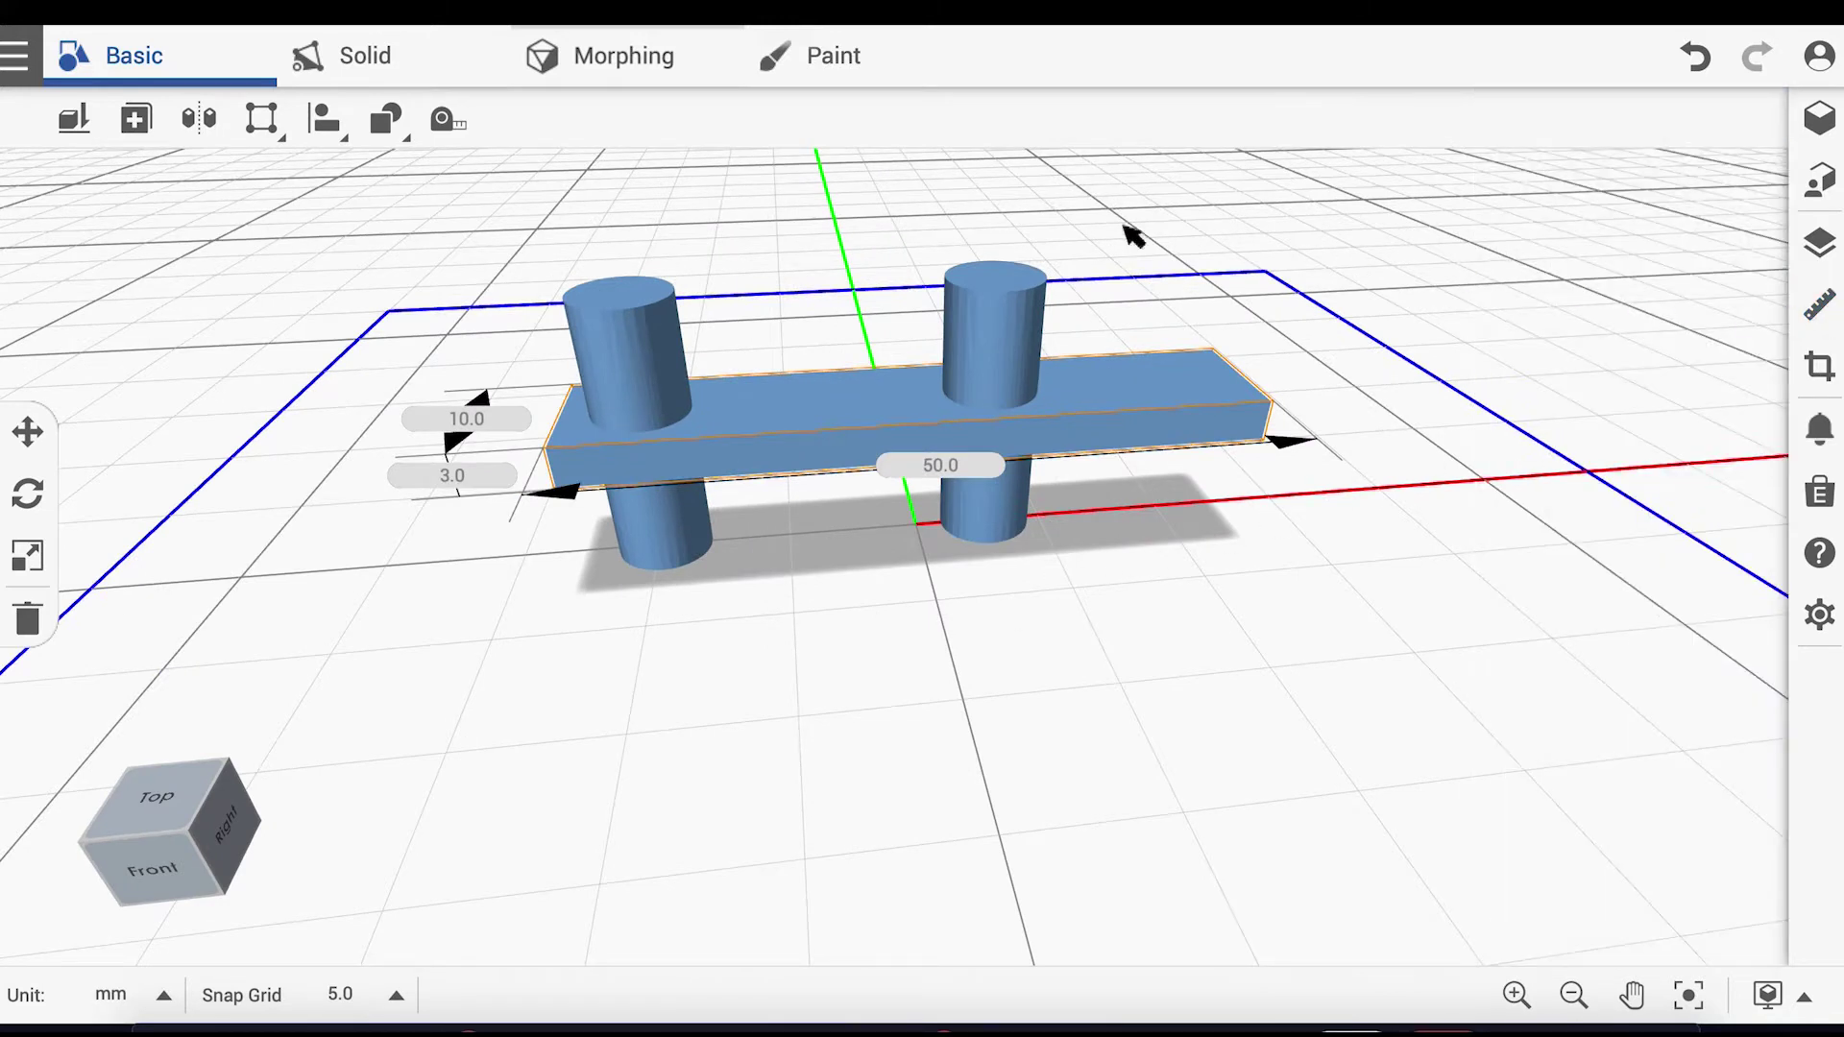
pyautogui.click(387, 139)
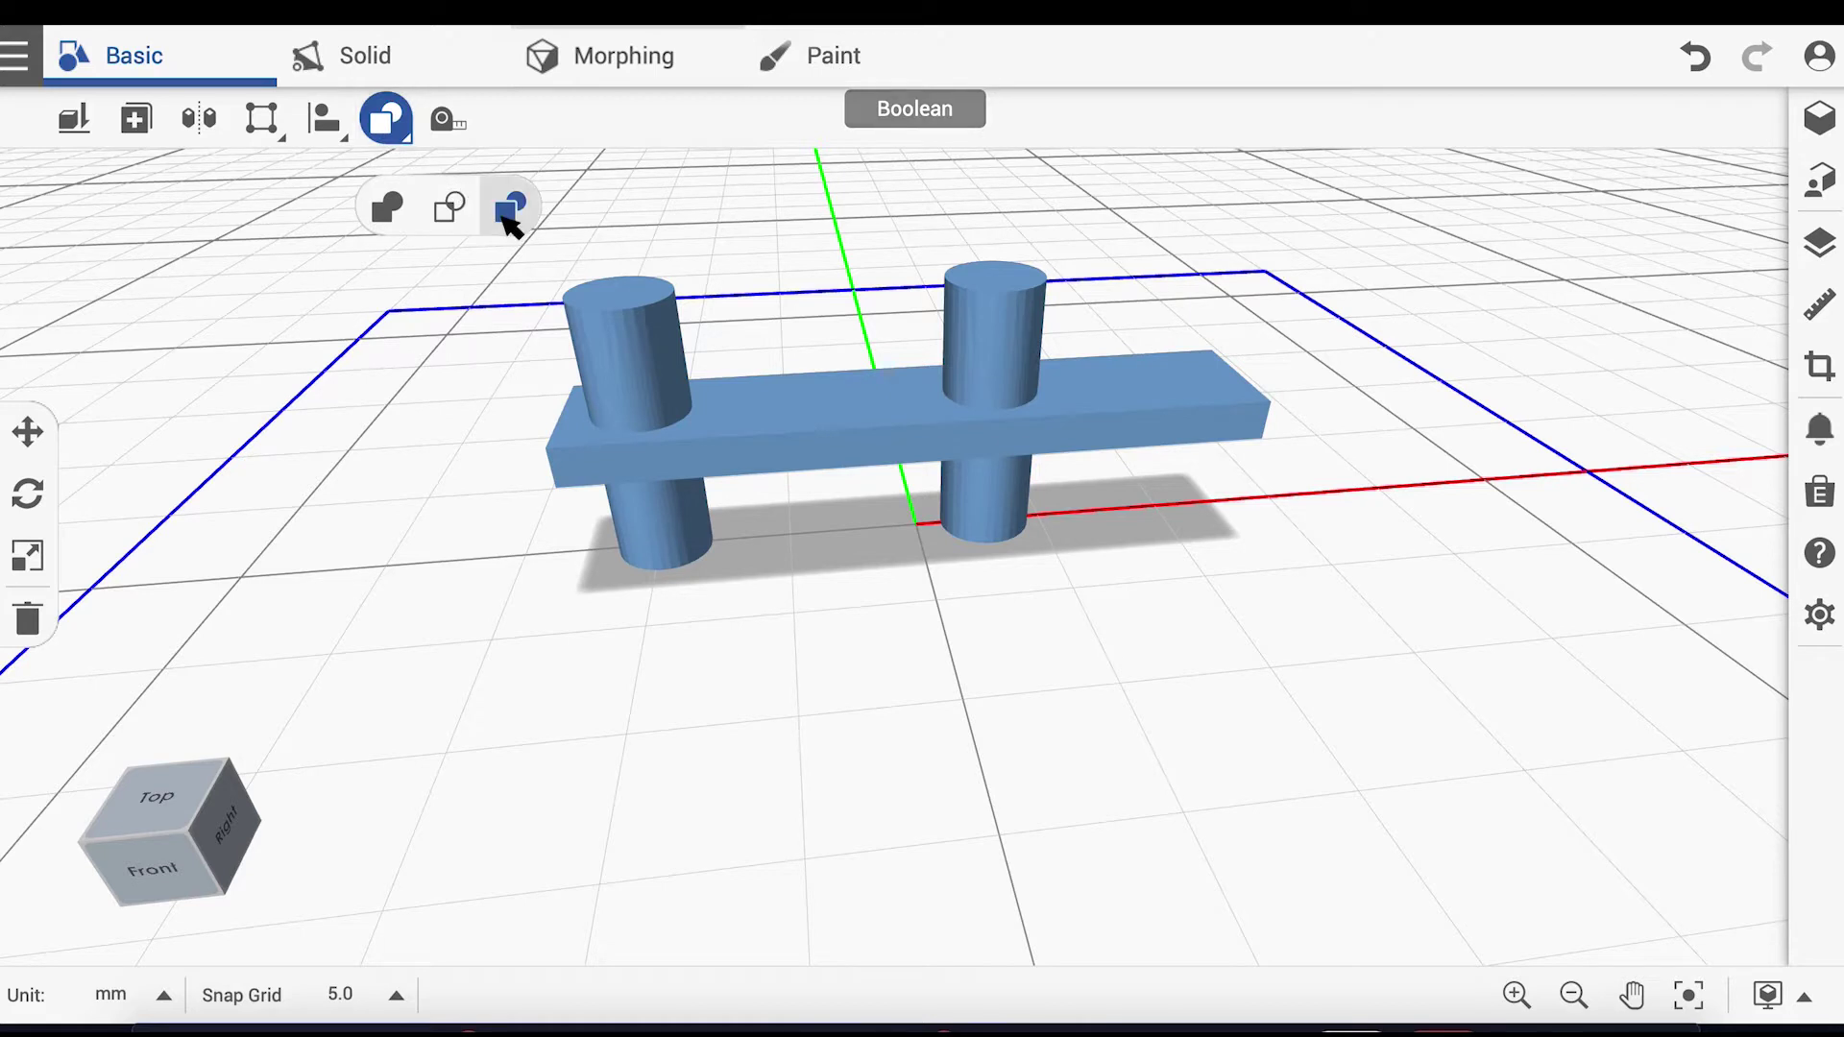
pyautogui.click(511, 223)
pyautogui.click(764, 425)
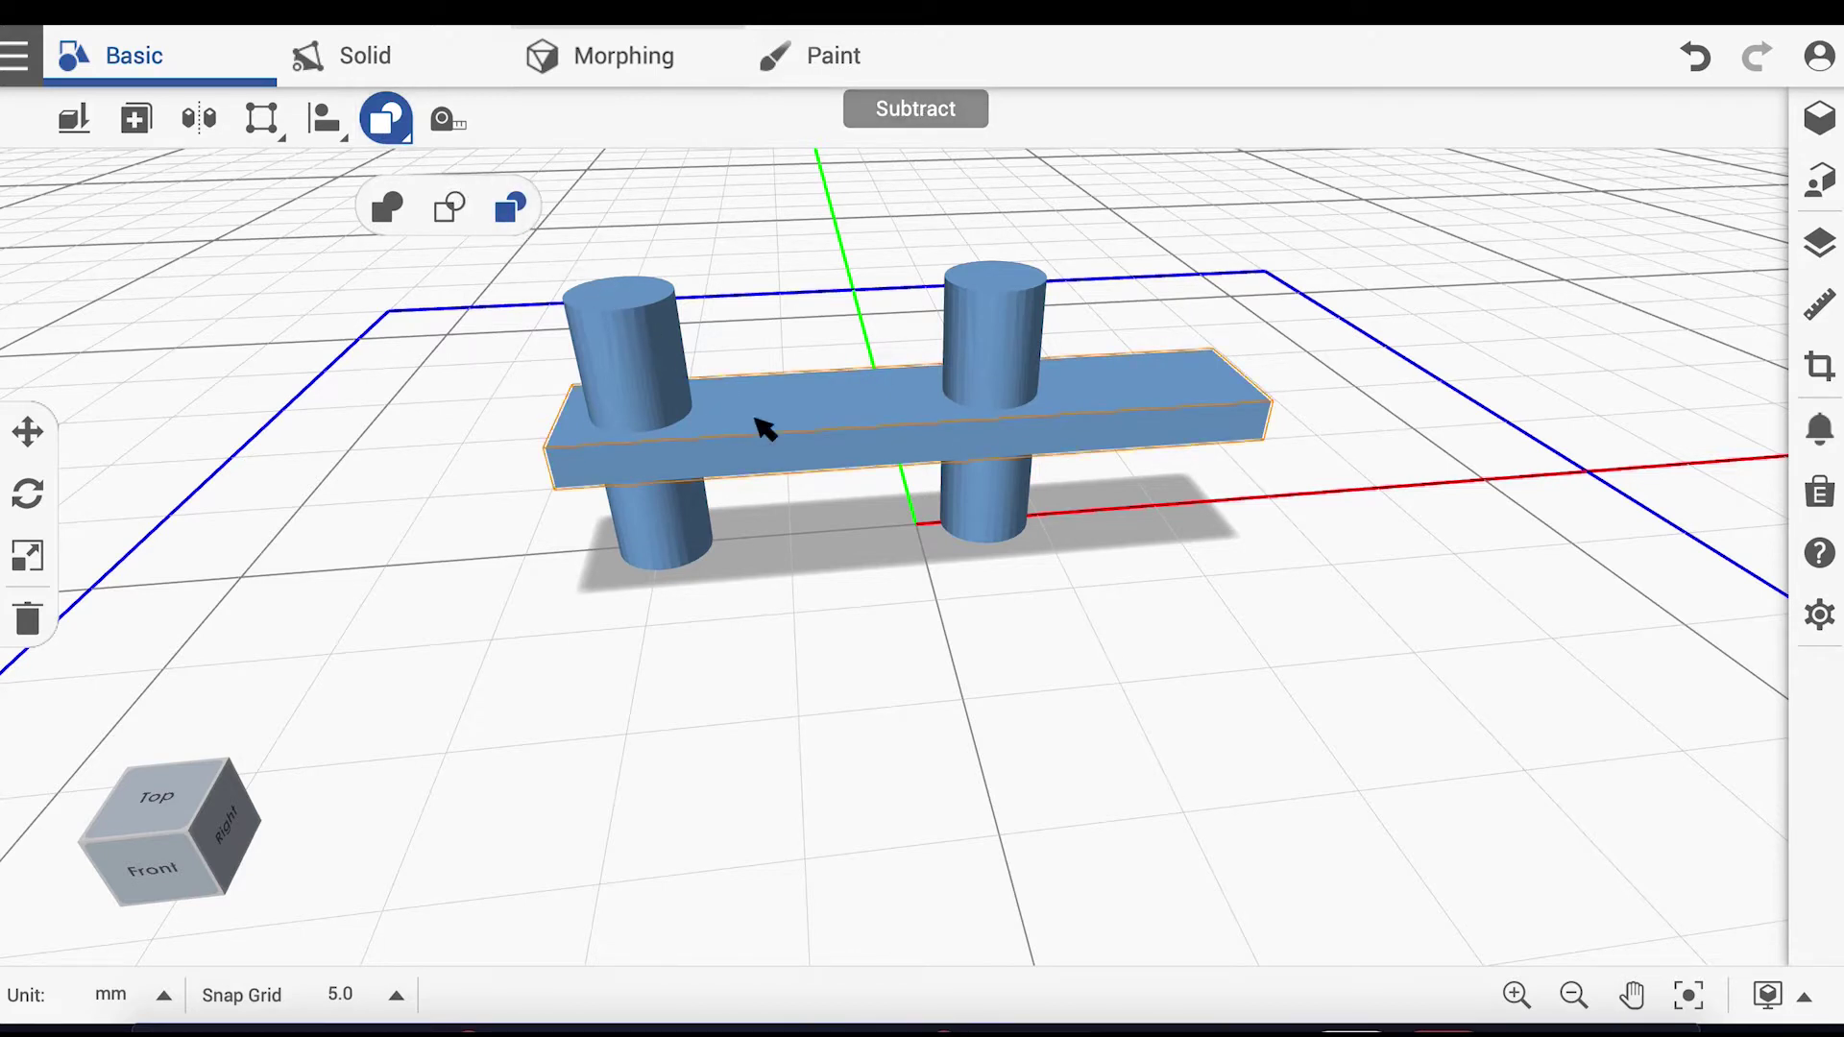
pyautogui.click(679, 386)
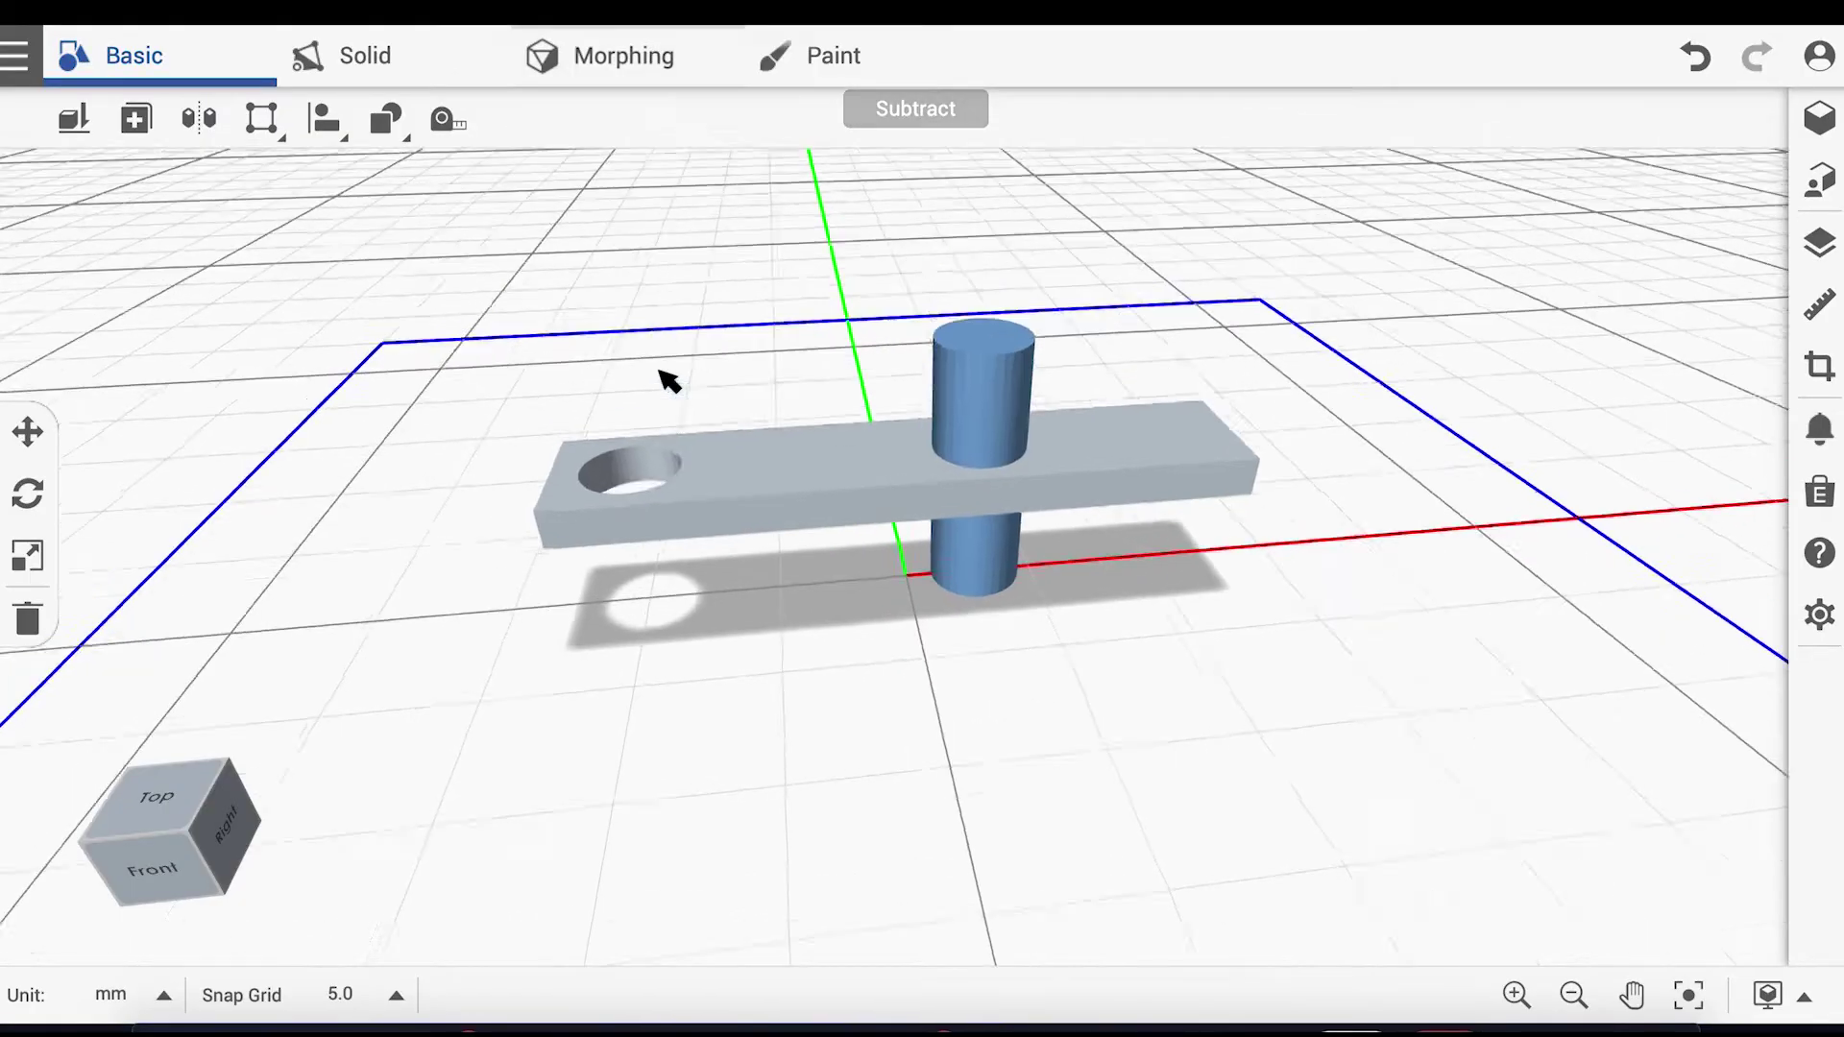
pyautogui.click(389, 127)
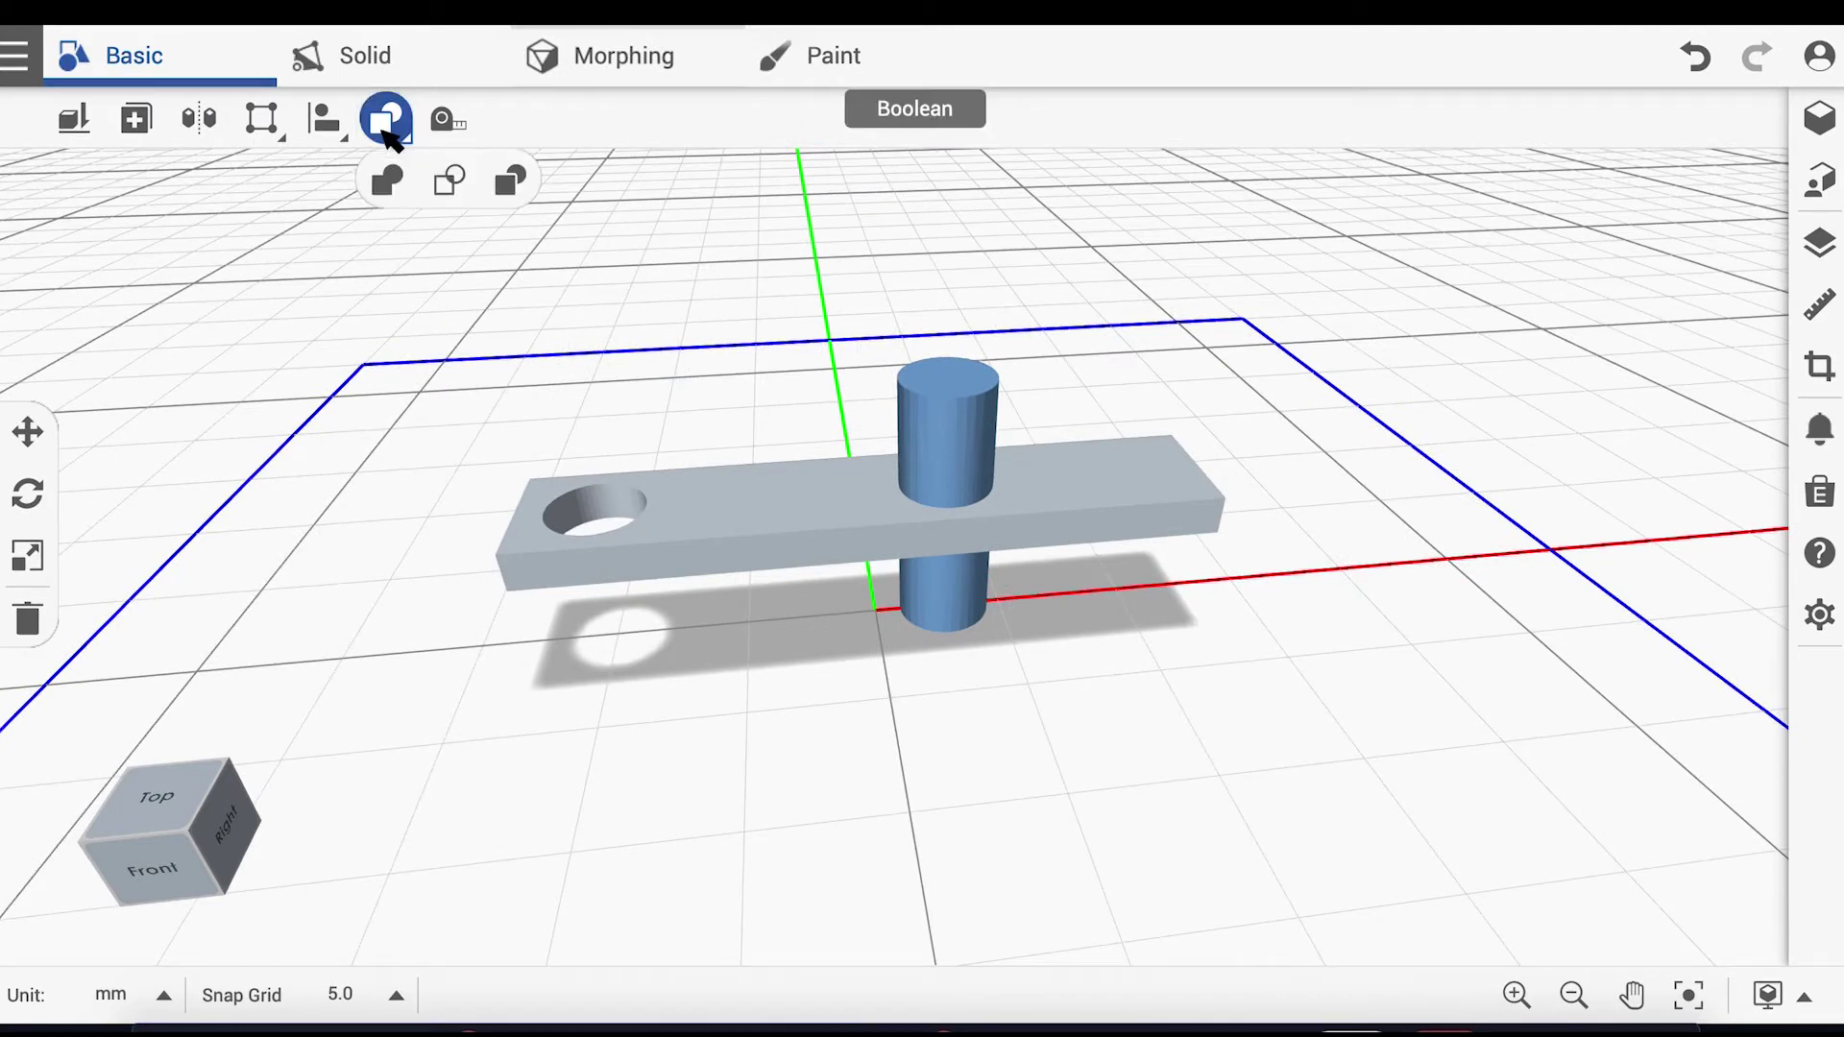
pyautogui.click(509, 200)
pyautogui.click(764, 509)
pyautogui.click(954, 484)
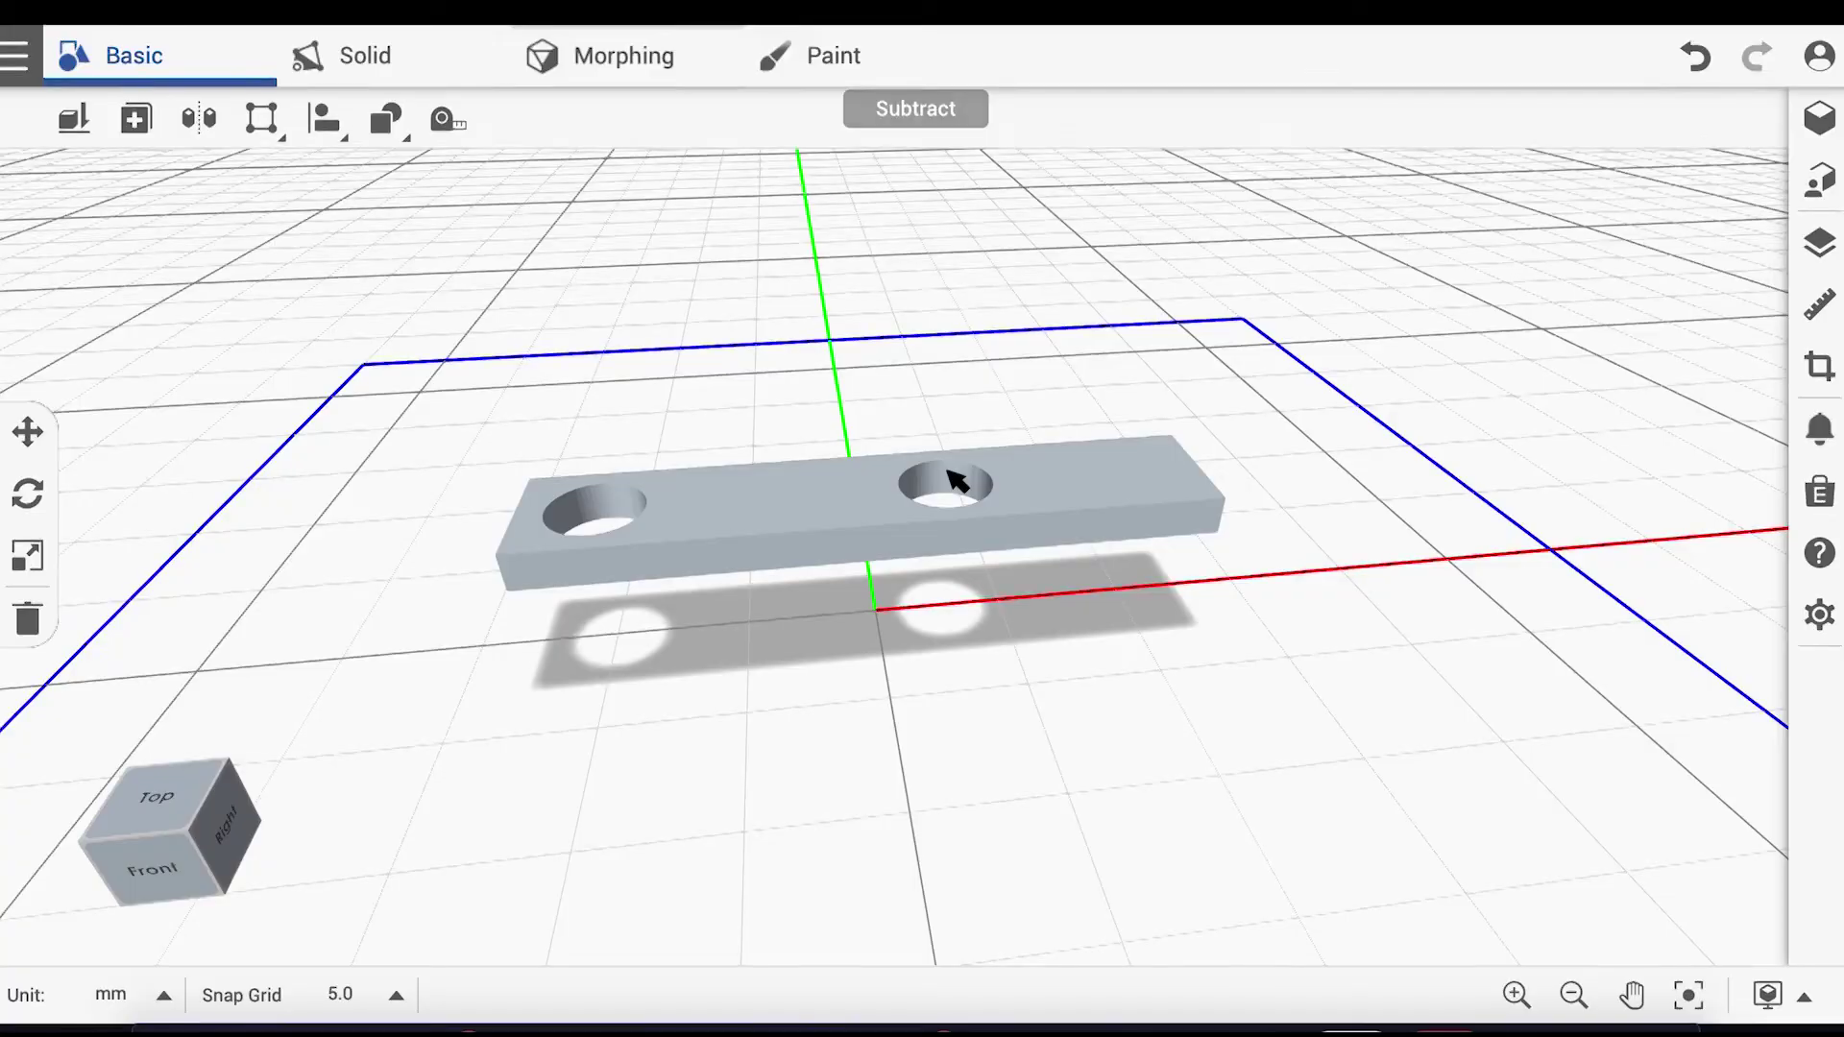
pyautogui.click(836, 59)
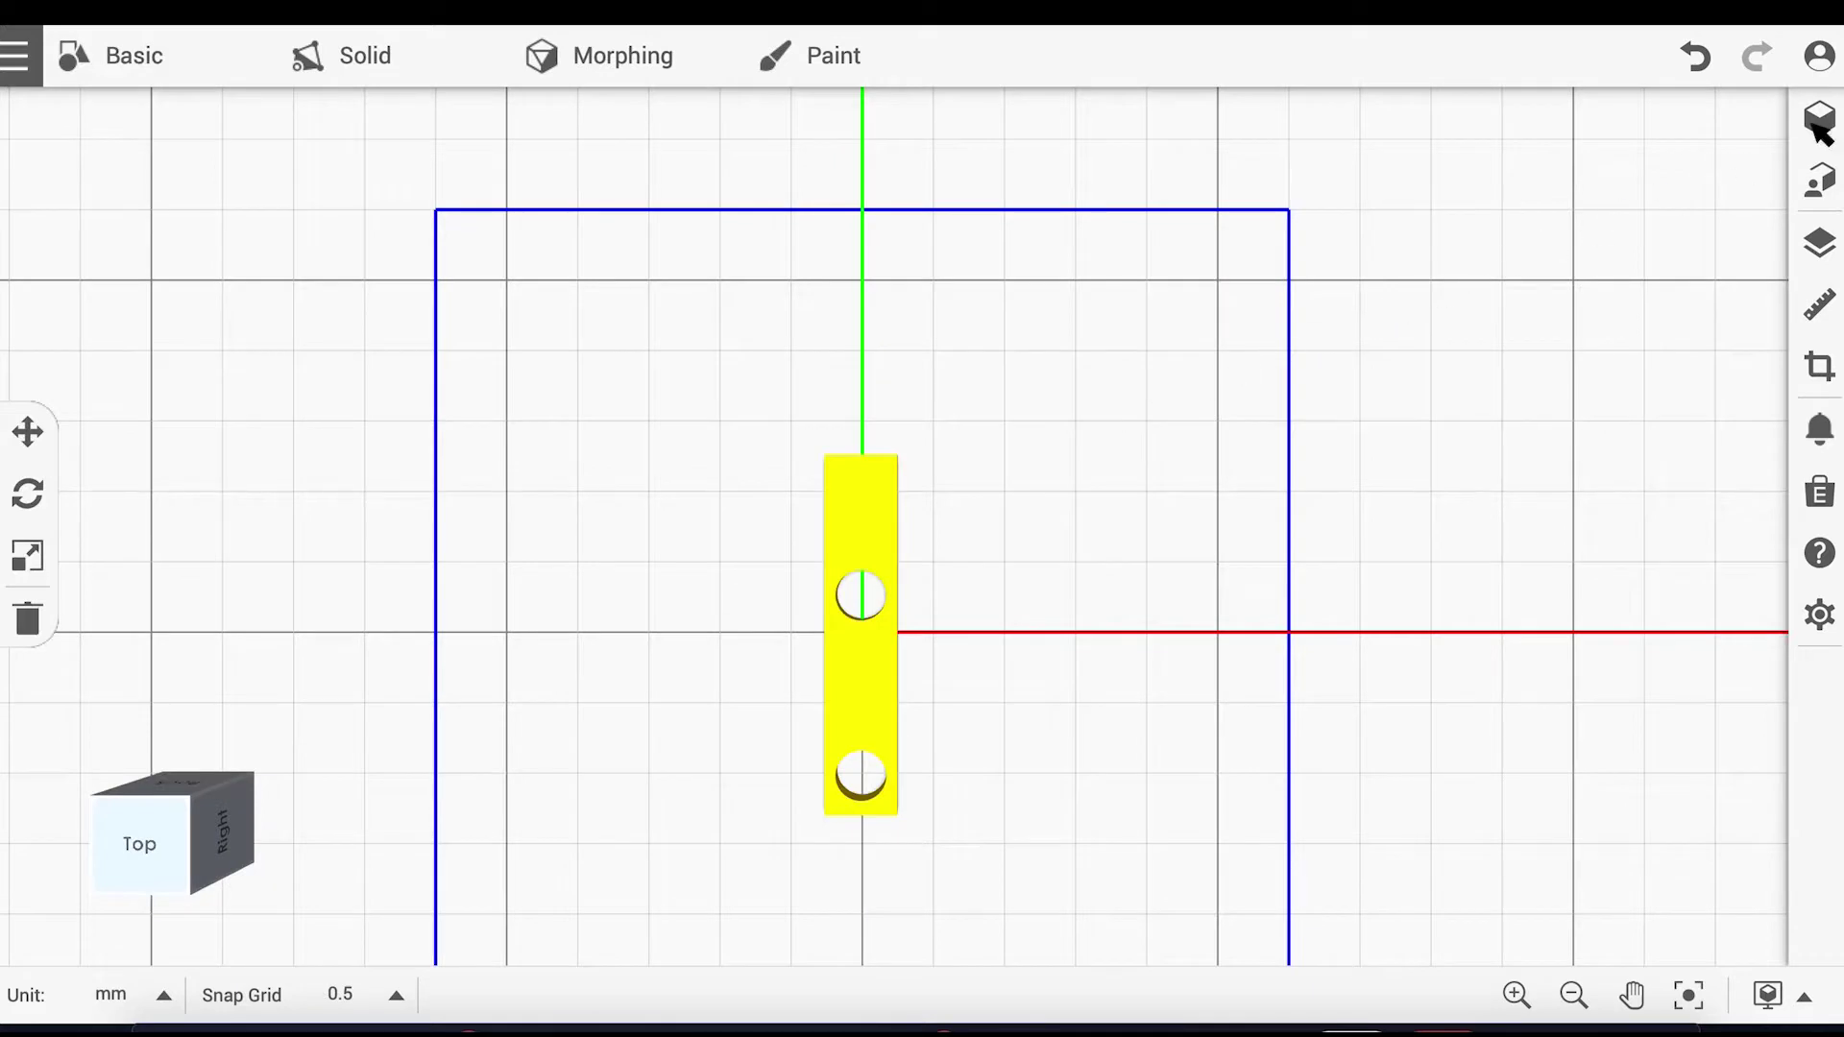
# Step: Insert a cylinder on top of the bar's end
pyautogui.click(1821, 120)
pyautogui.click(1566, 473)
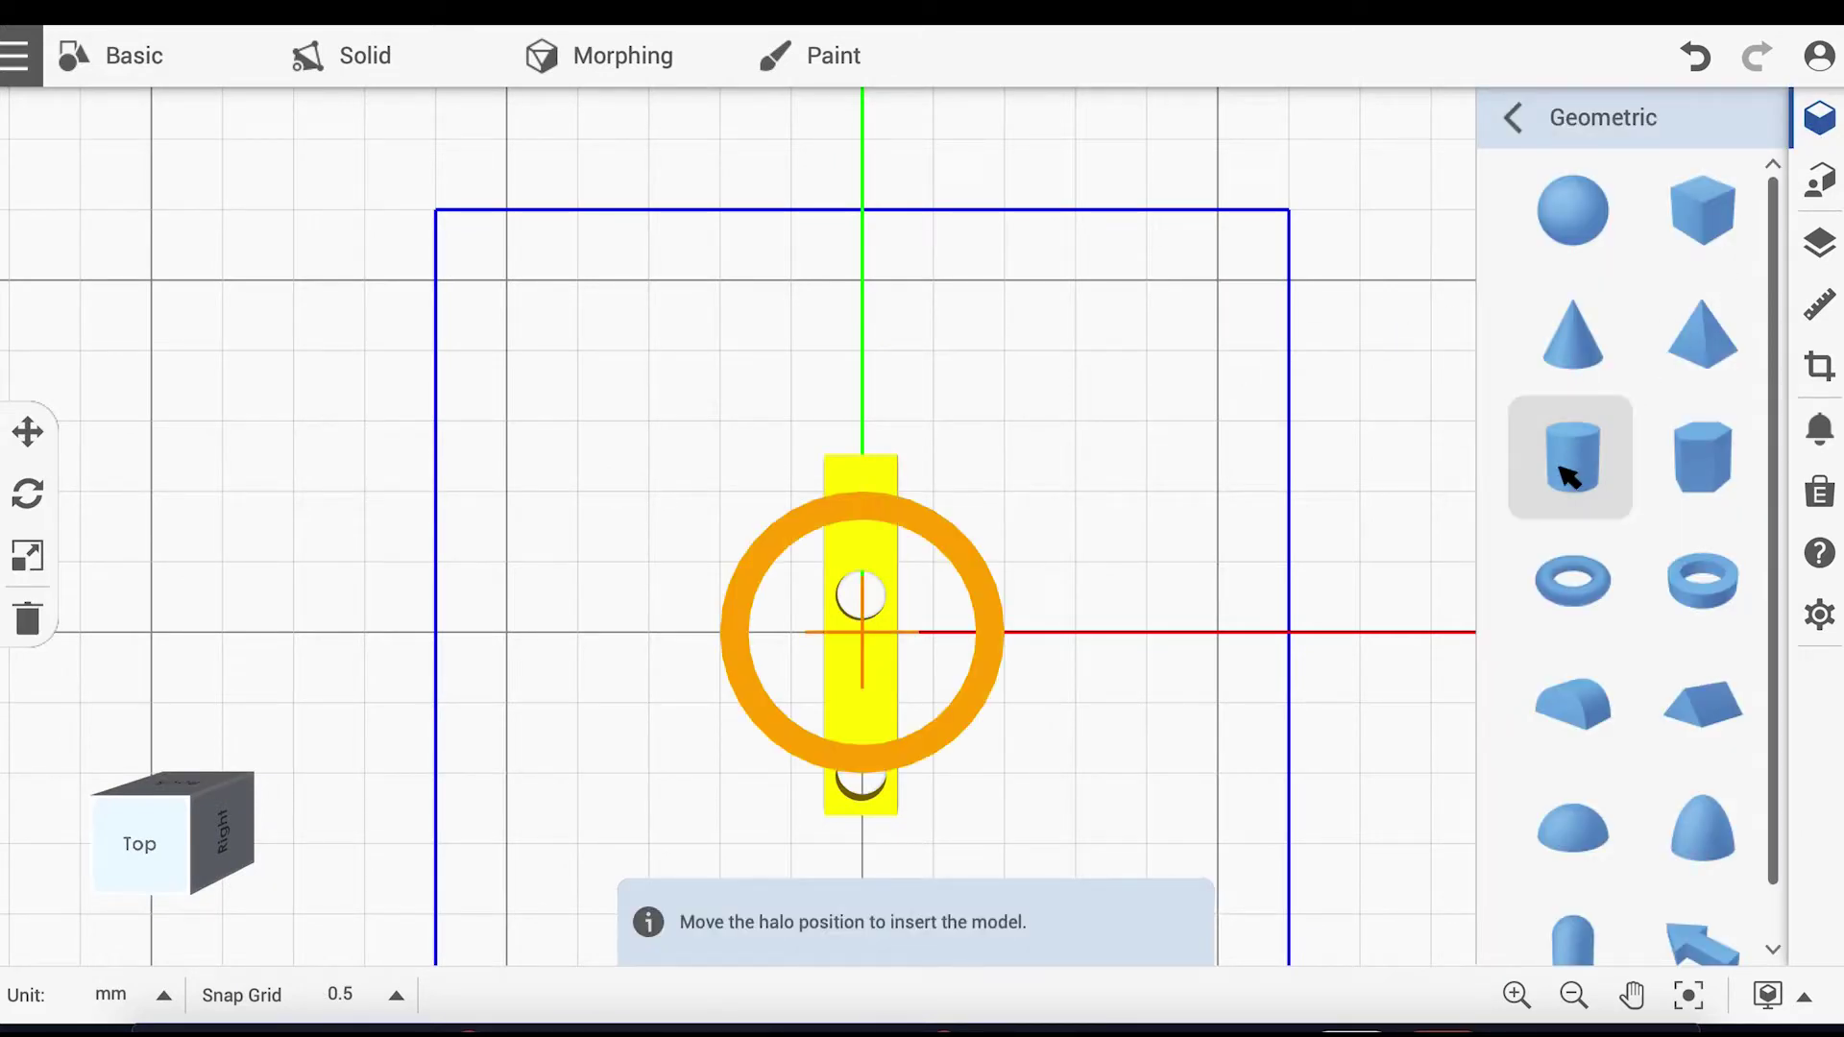
pyautogui.moveTo(865, 642); pyautogui.dragTo(870, 423)
pyautogui.click(869, 423)
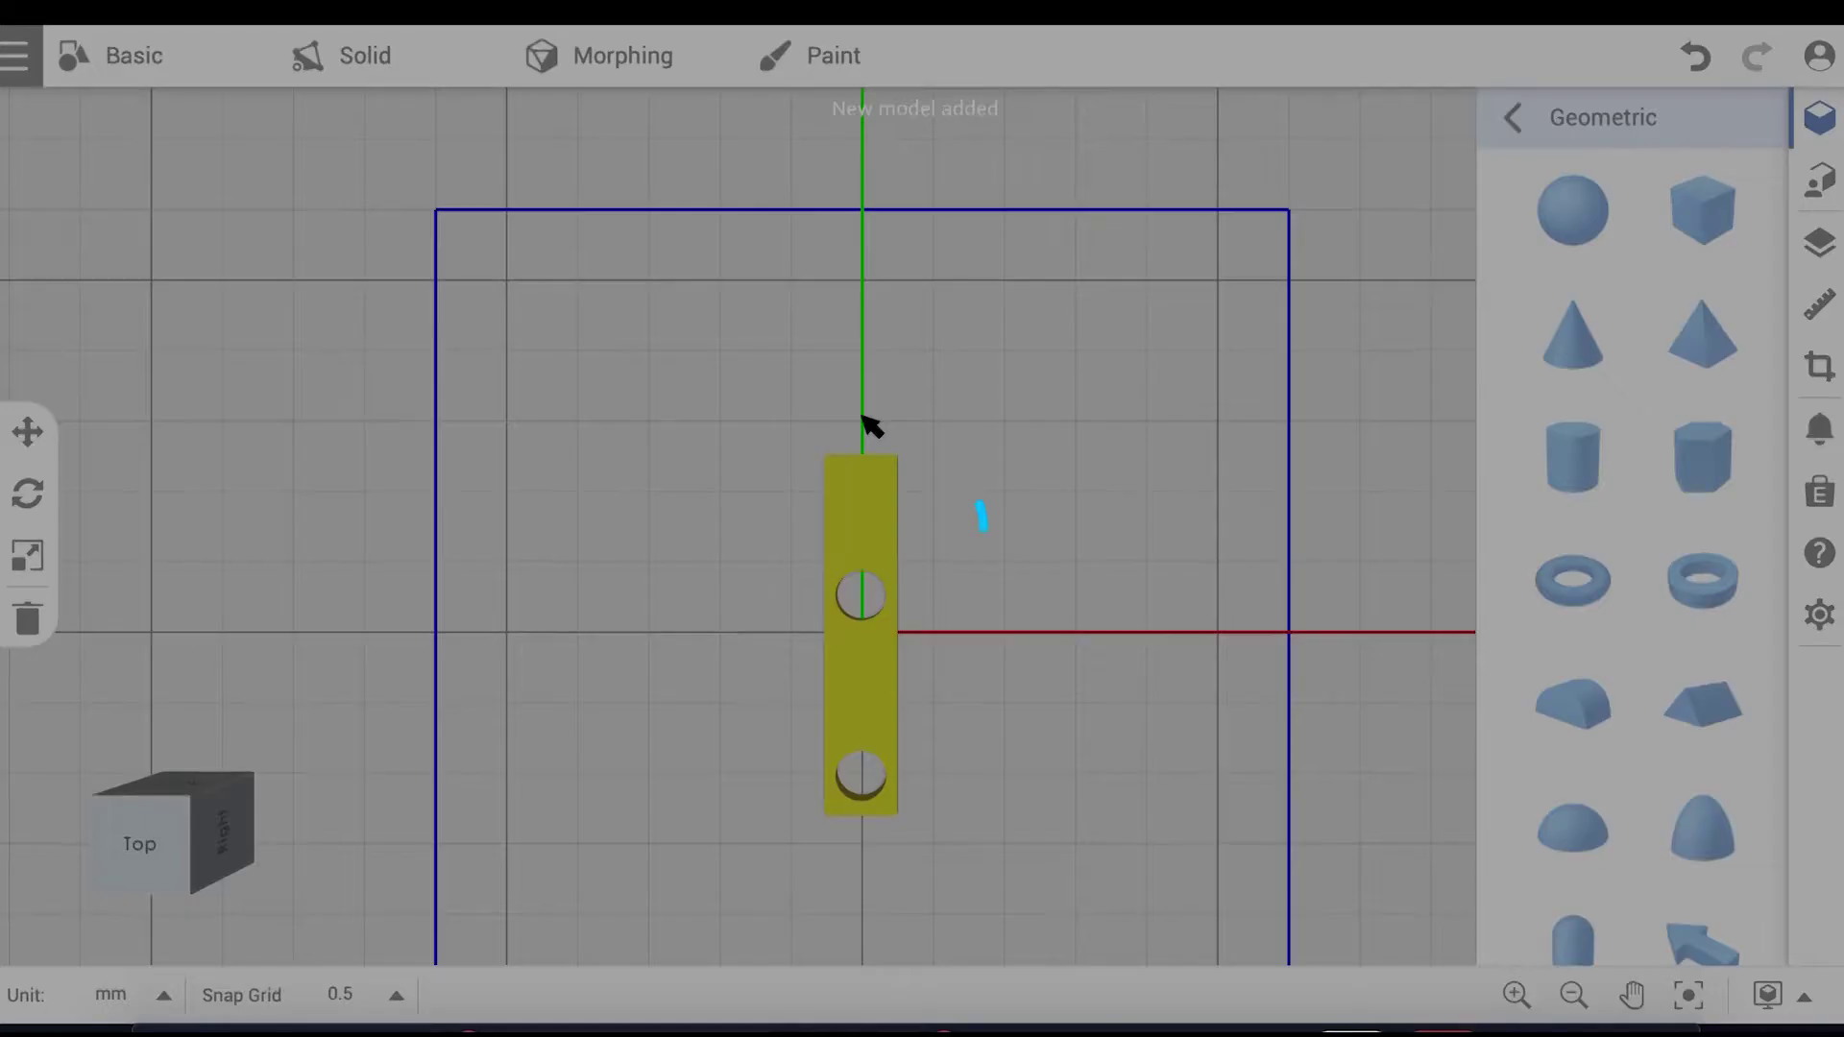
# Step: Clone the cylinder, dragging the copy up and to the right
pyautogui.click(129, 81)
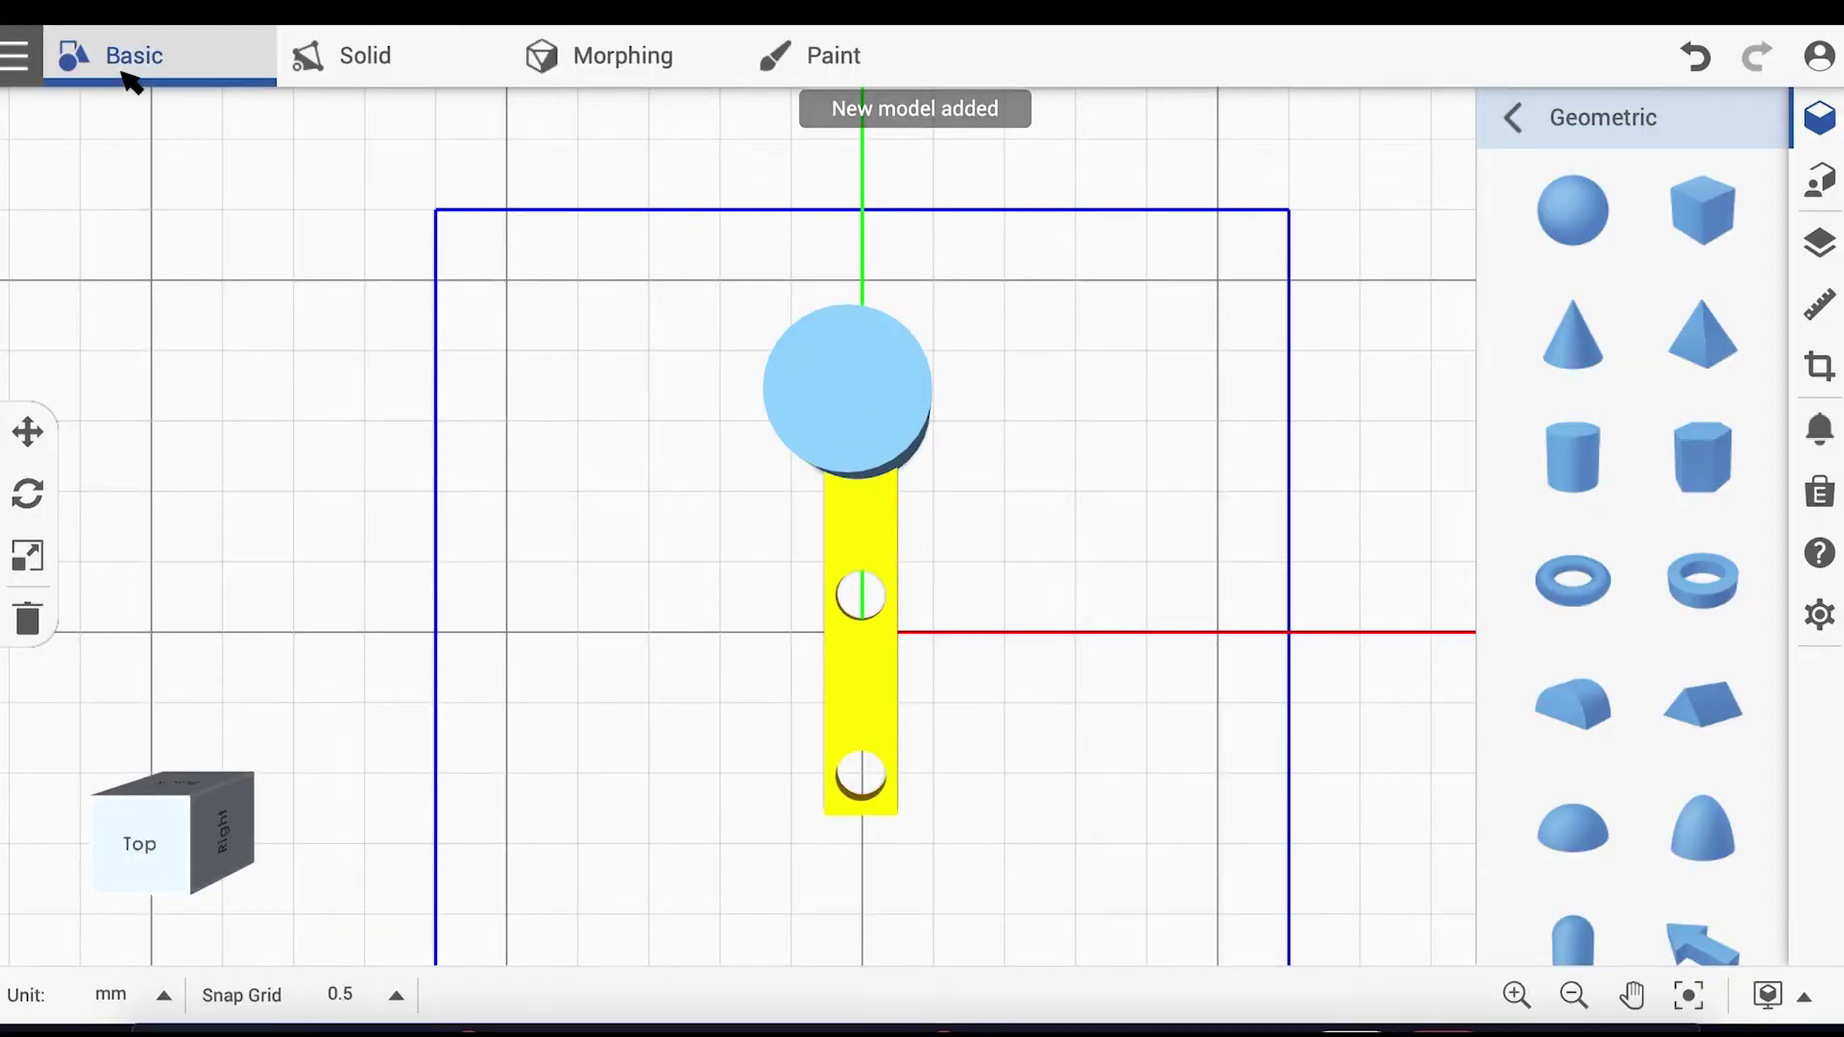
pyautogui.click(135, 119)
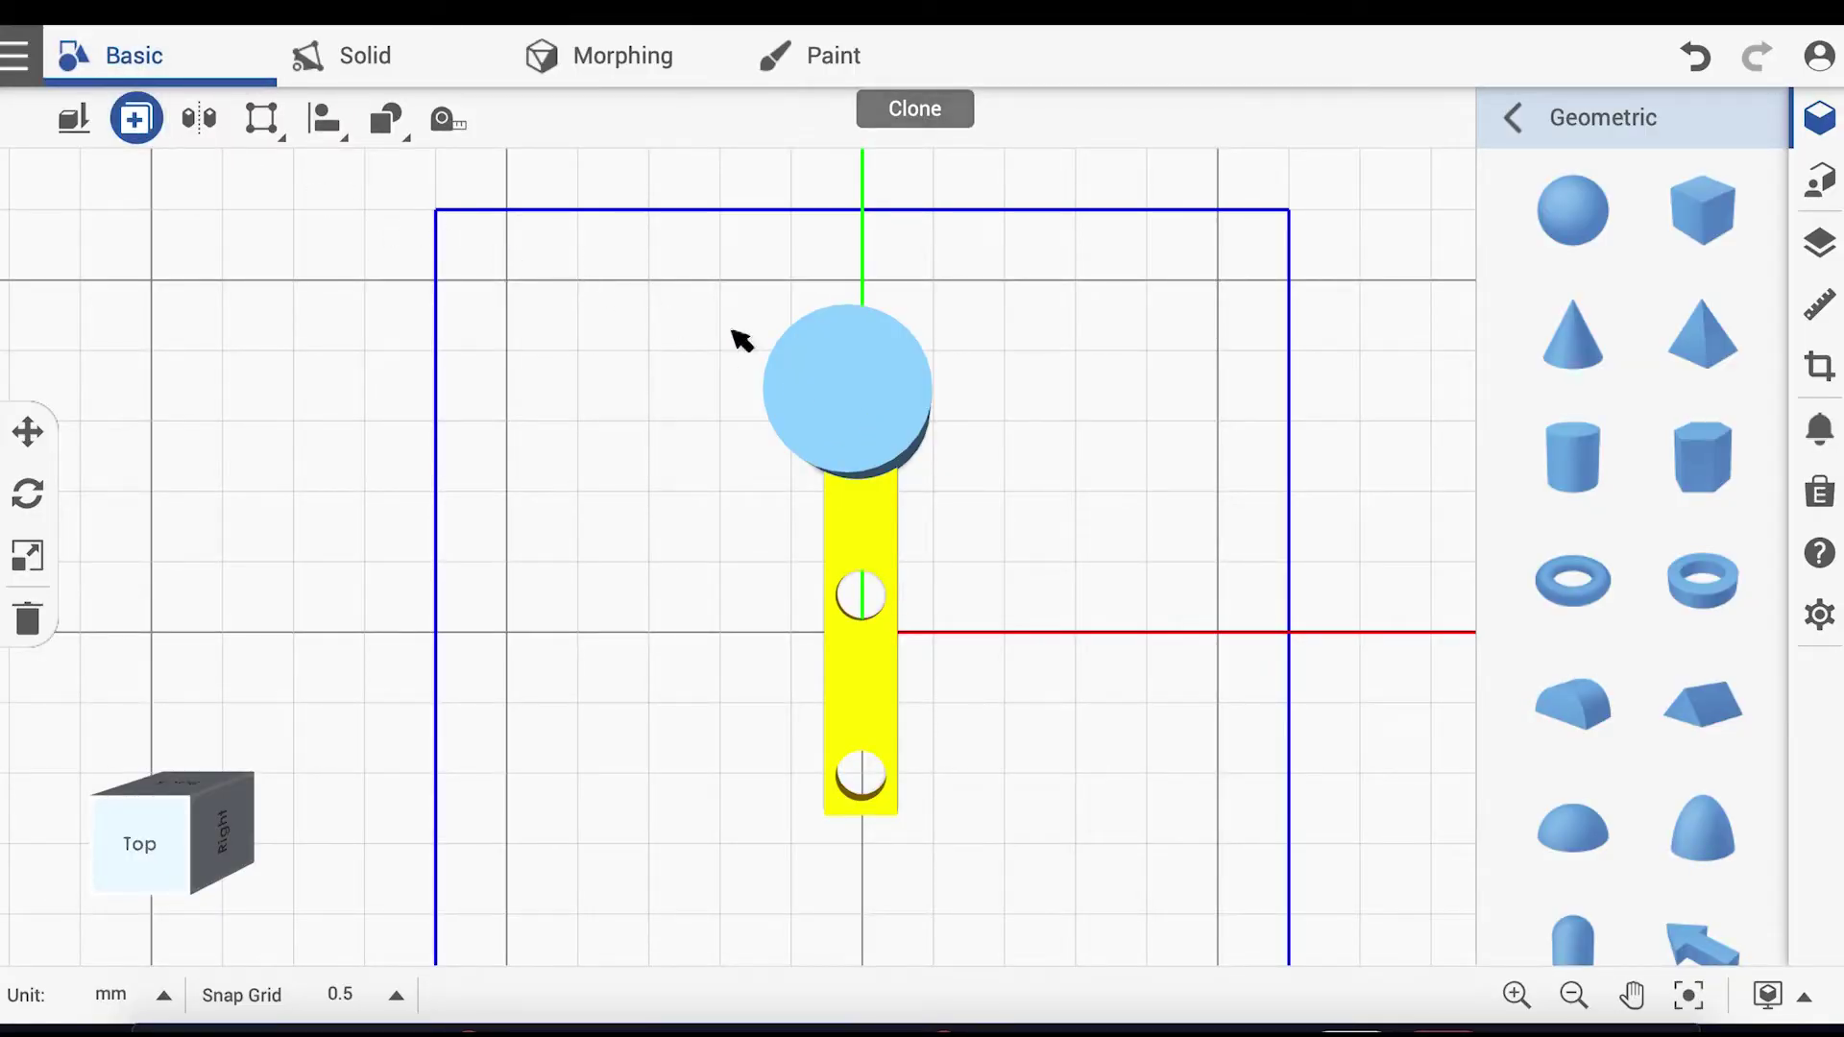
pyautogui.moveTo(865, 378); pyautogui.dragTo(961, 288)
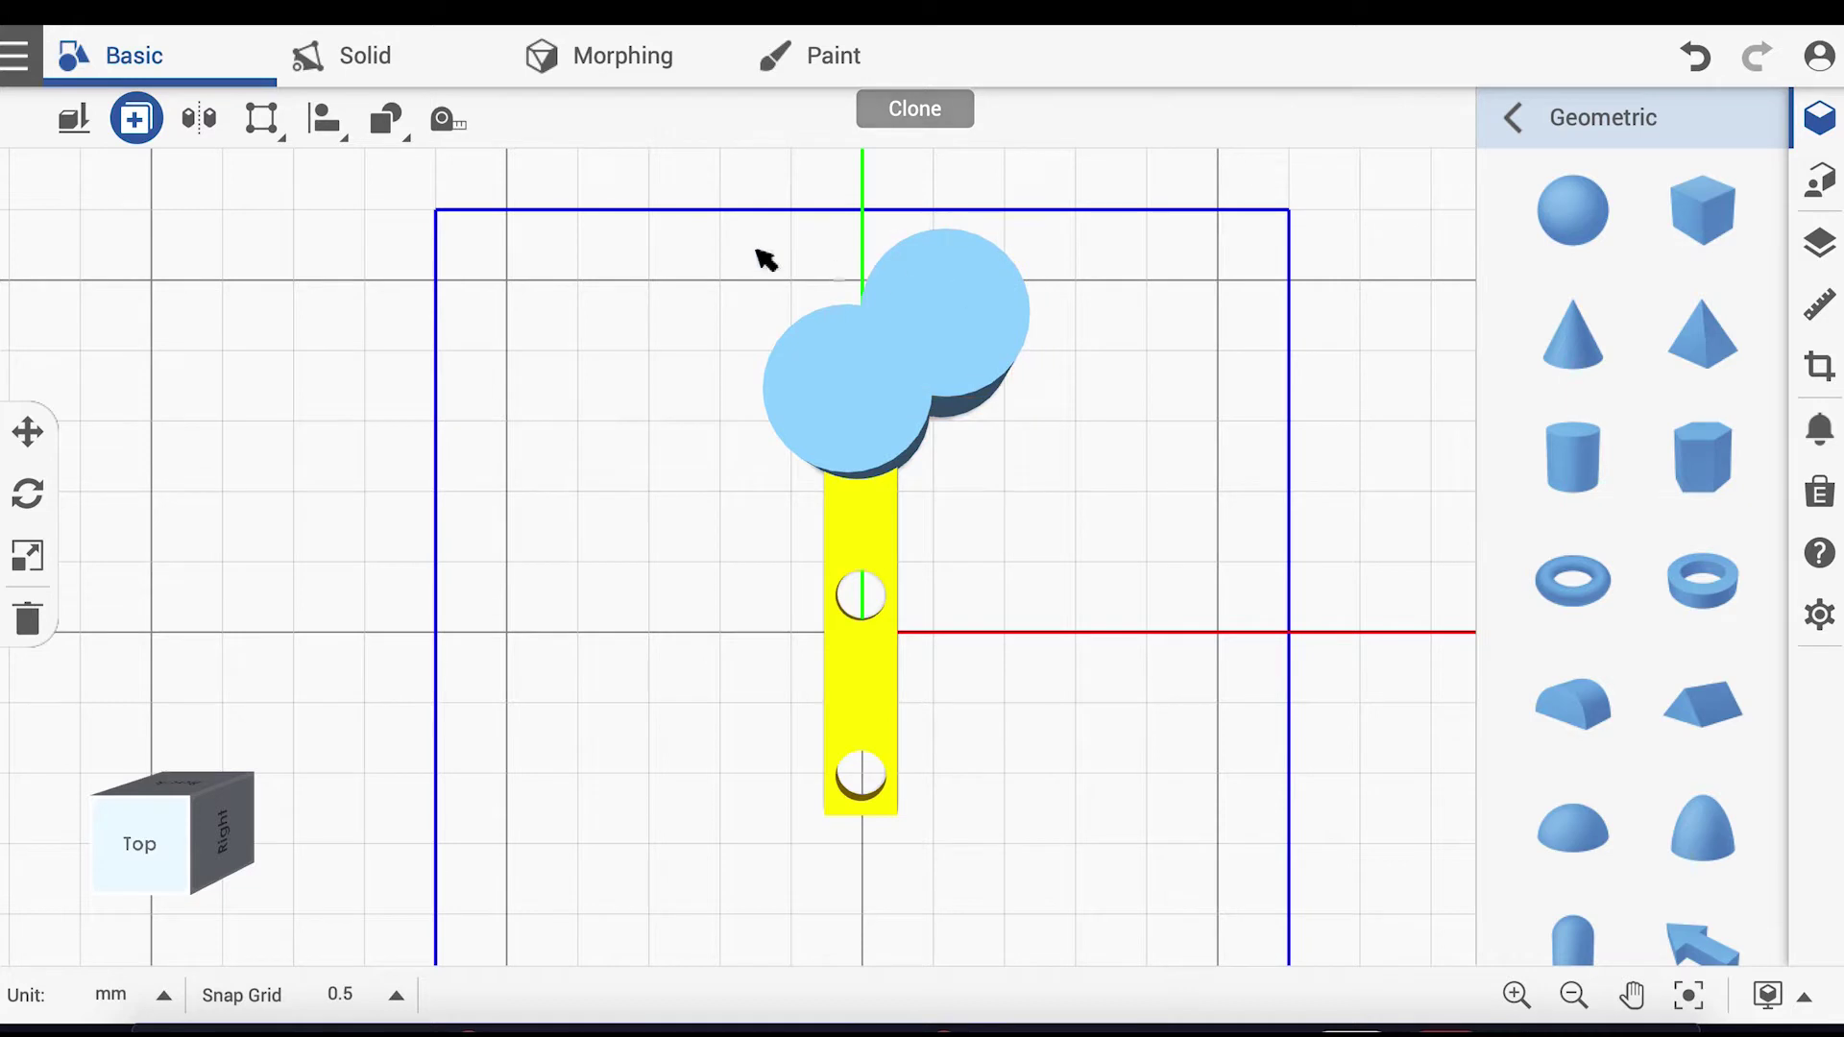
pyautogui.click(135, 119)
pyautogui.click(956, 284)
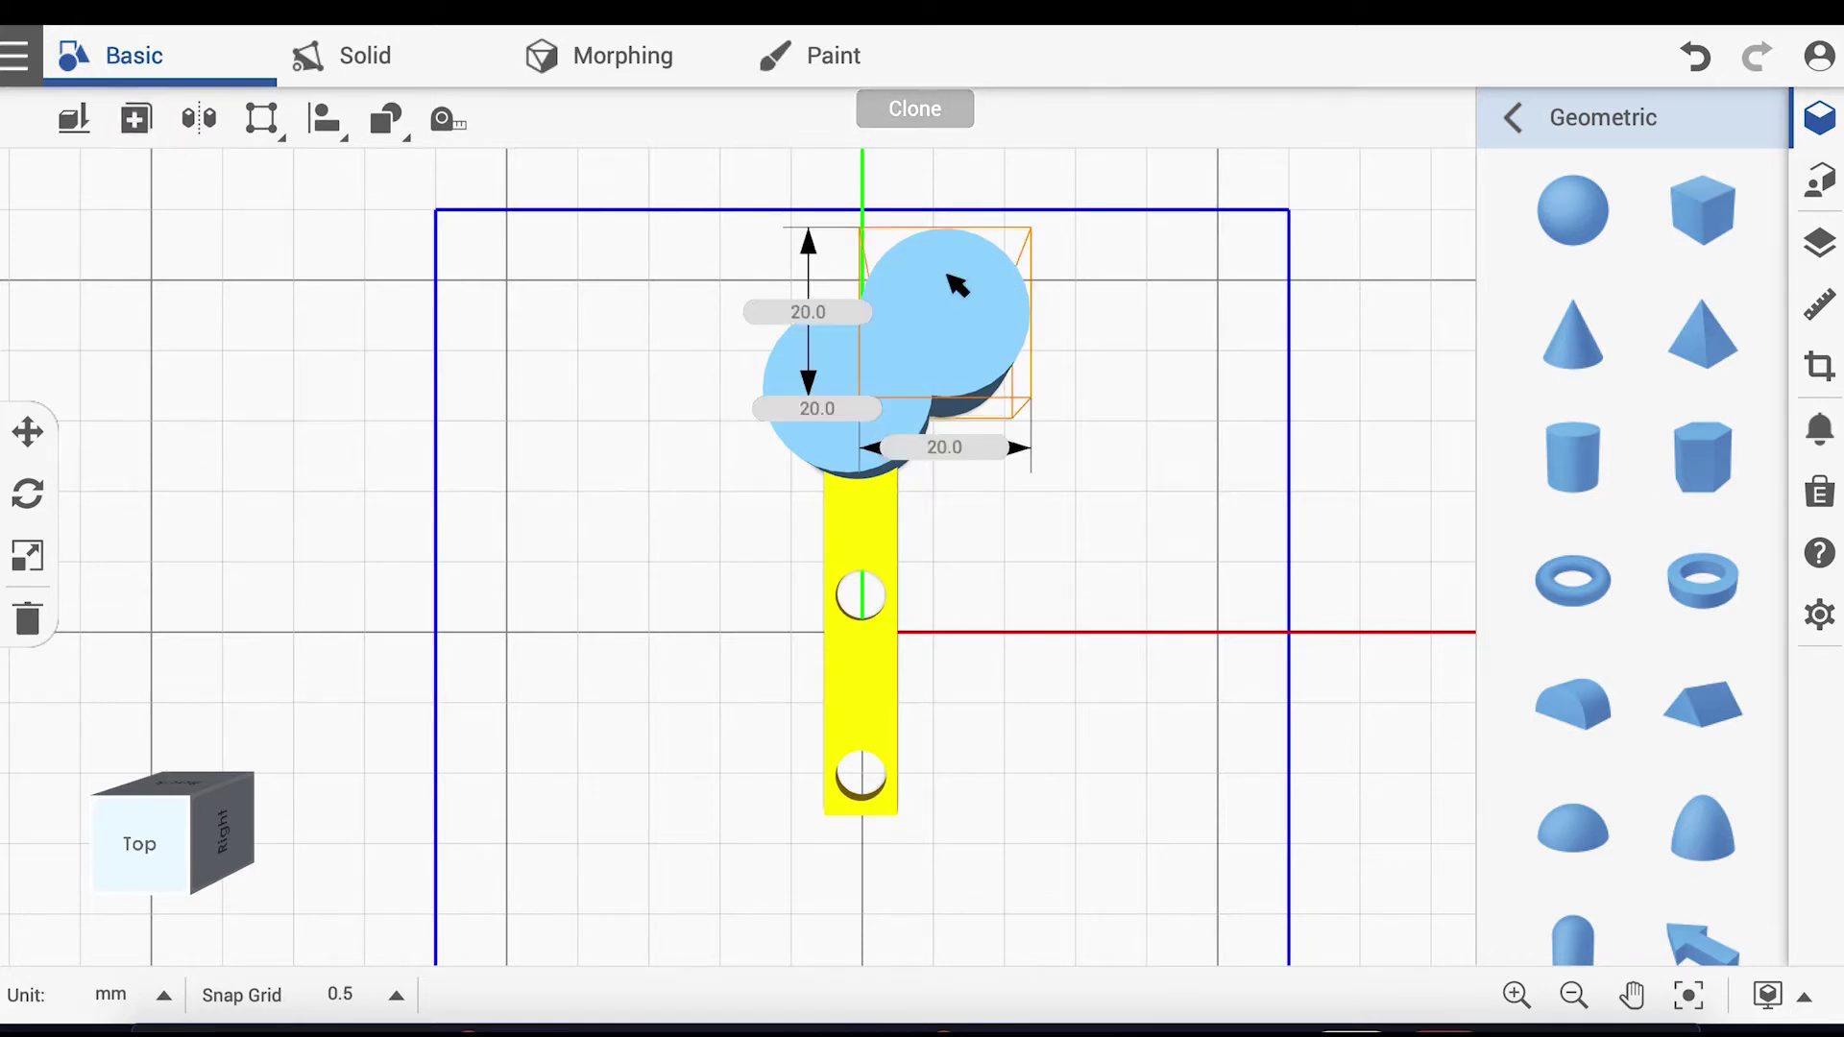
# Step: Resize the cloned cylinder to 15 × 15 mm
pyautogui.click(1820, 309)
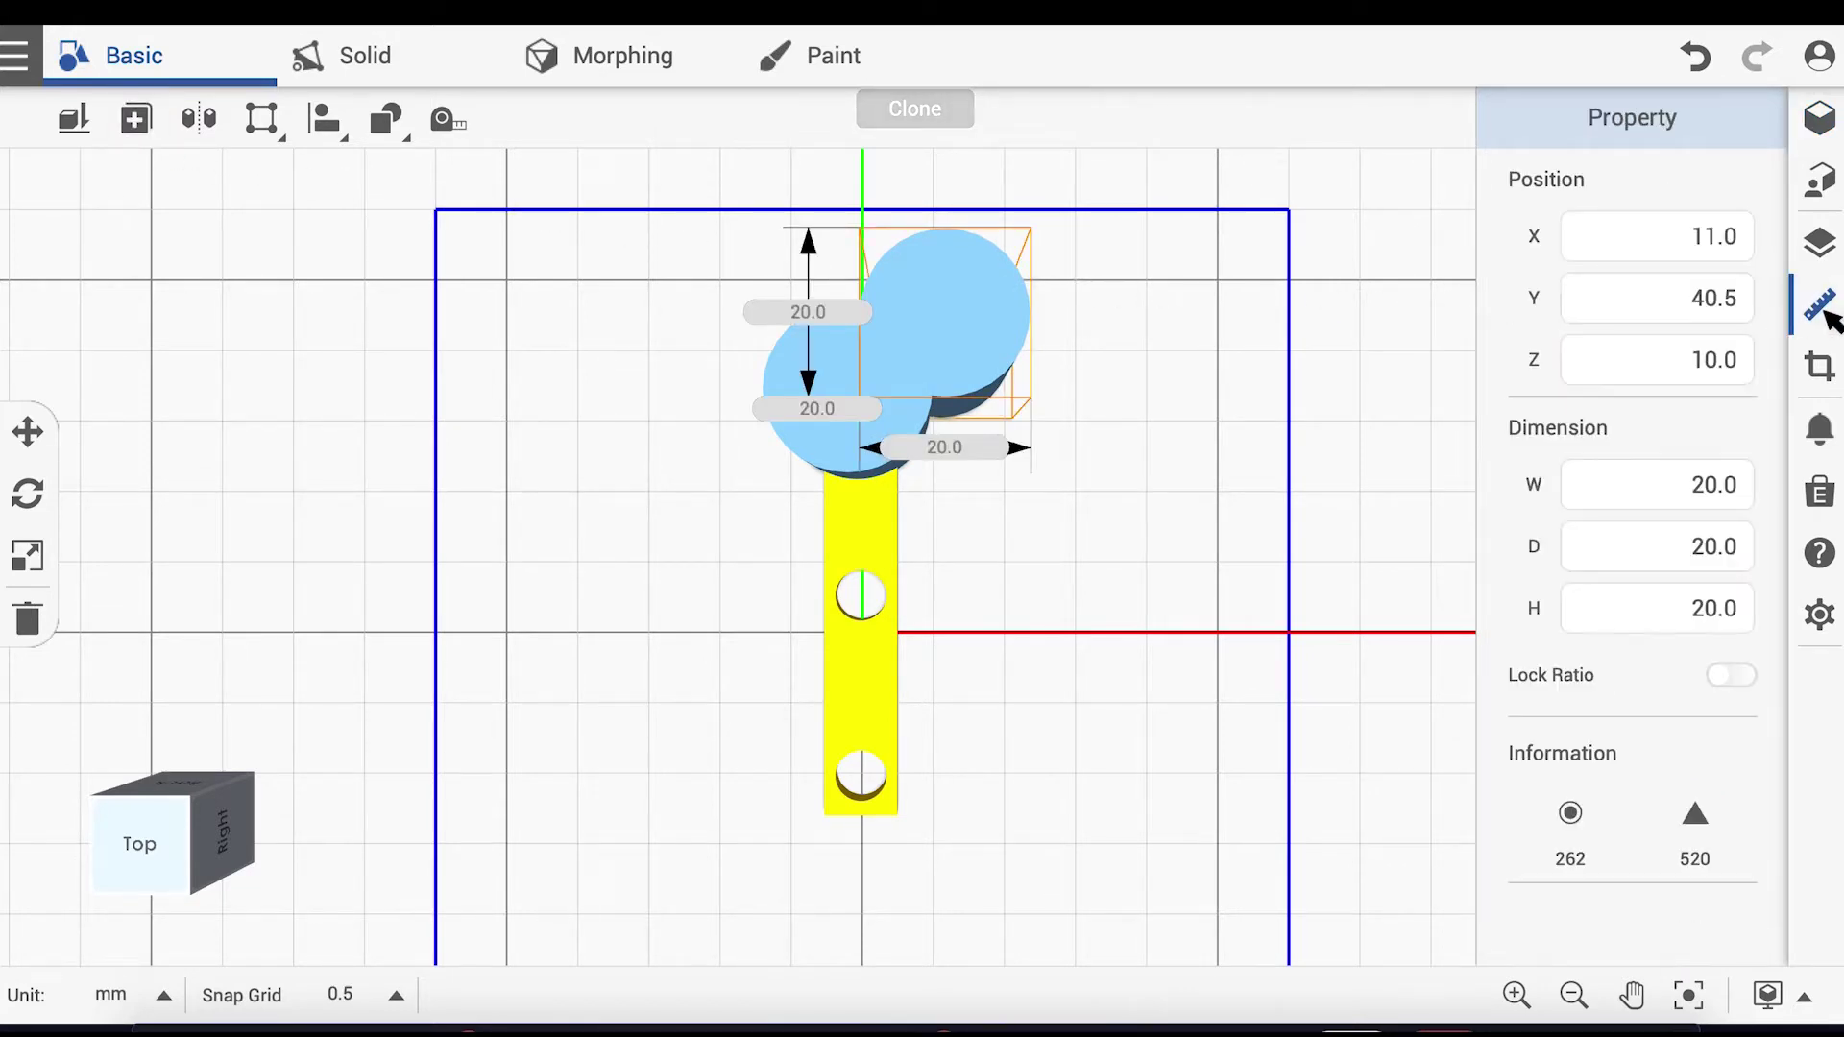
pyautogui.click(1733, 492)
pyautogui.write('15')
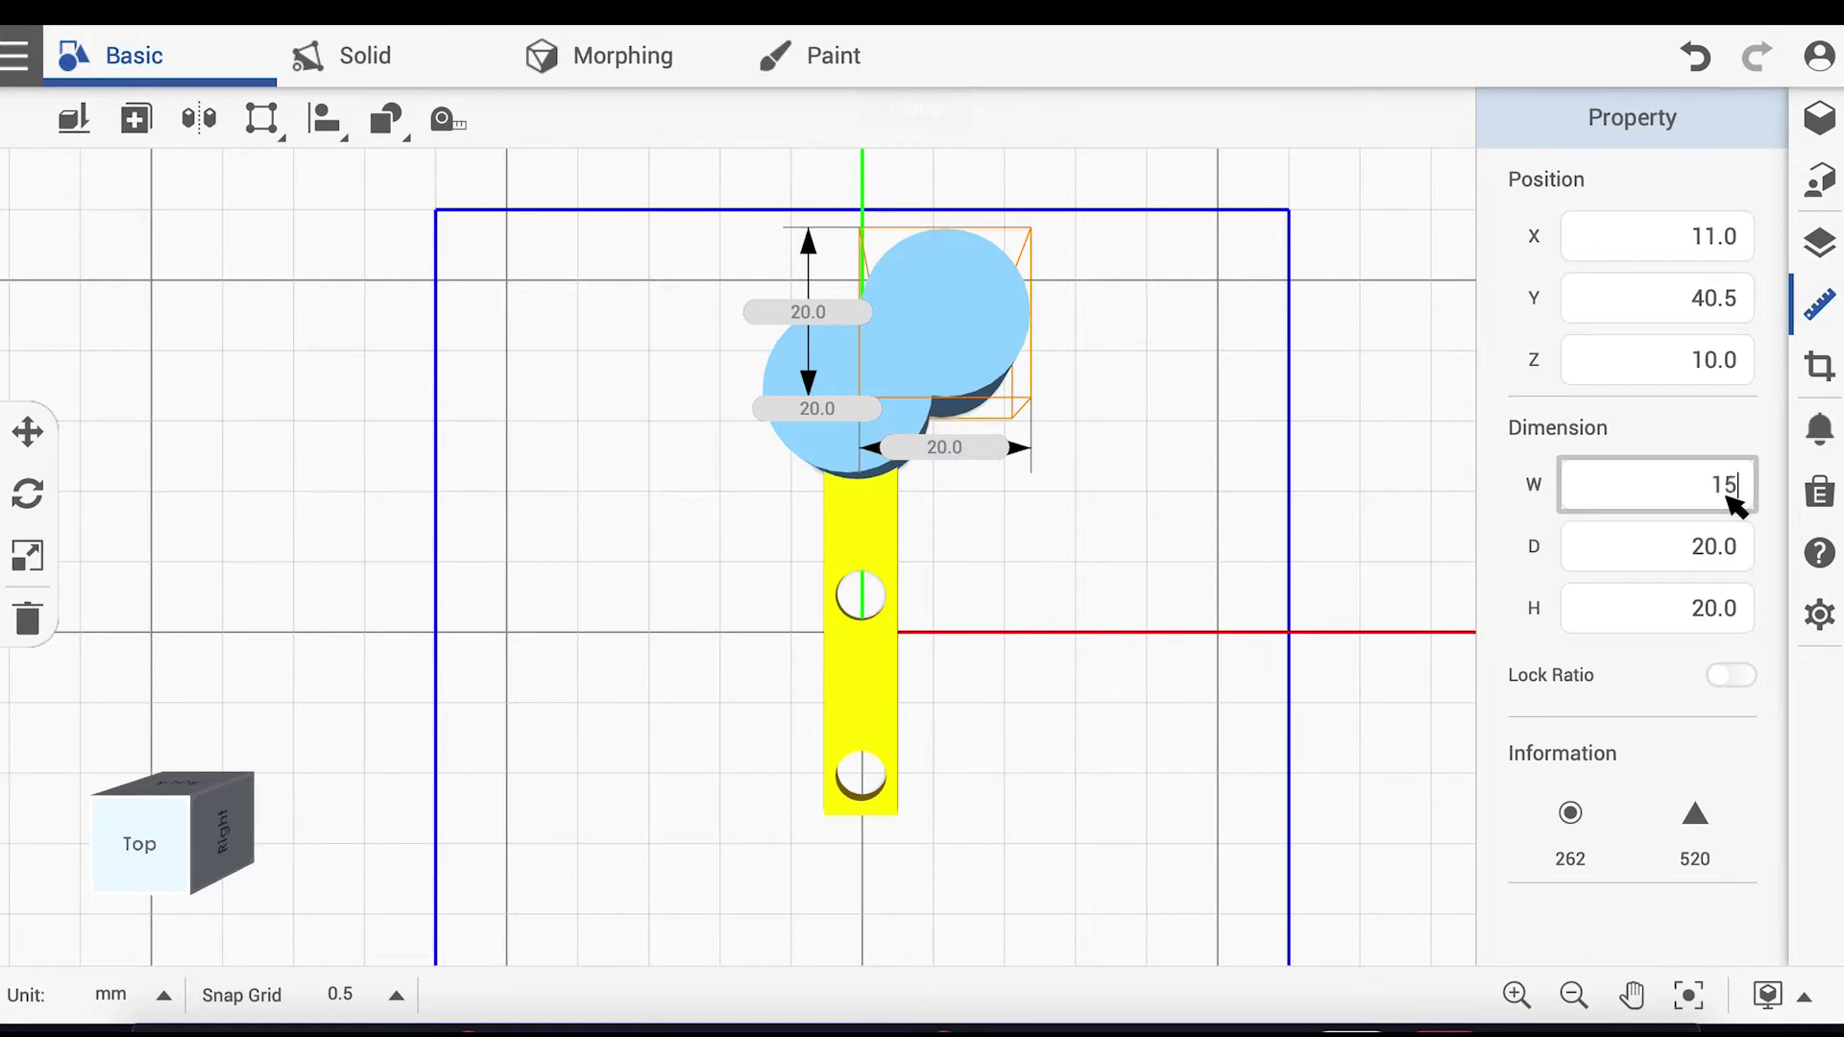
pyautogui.click(1735, 565)
pyautogui.write('15')
pyautogui.press('Return')
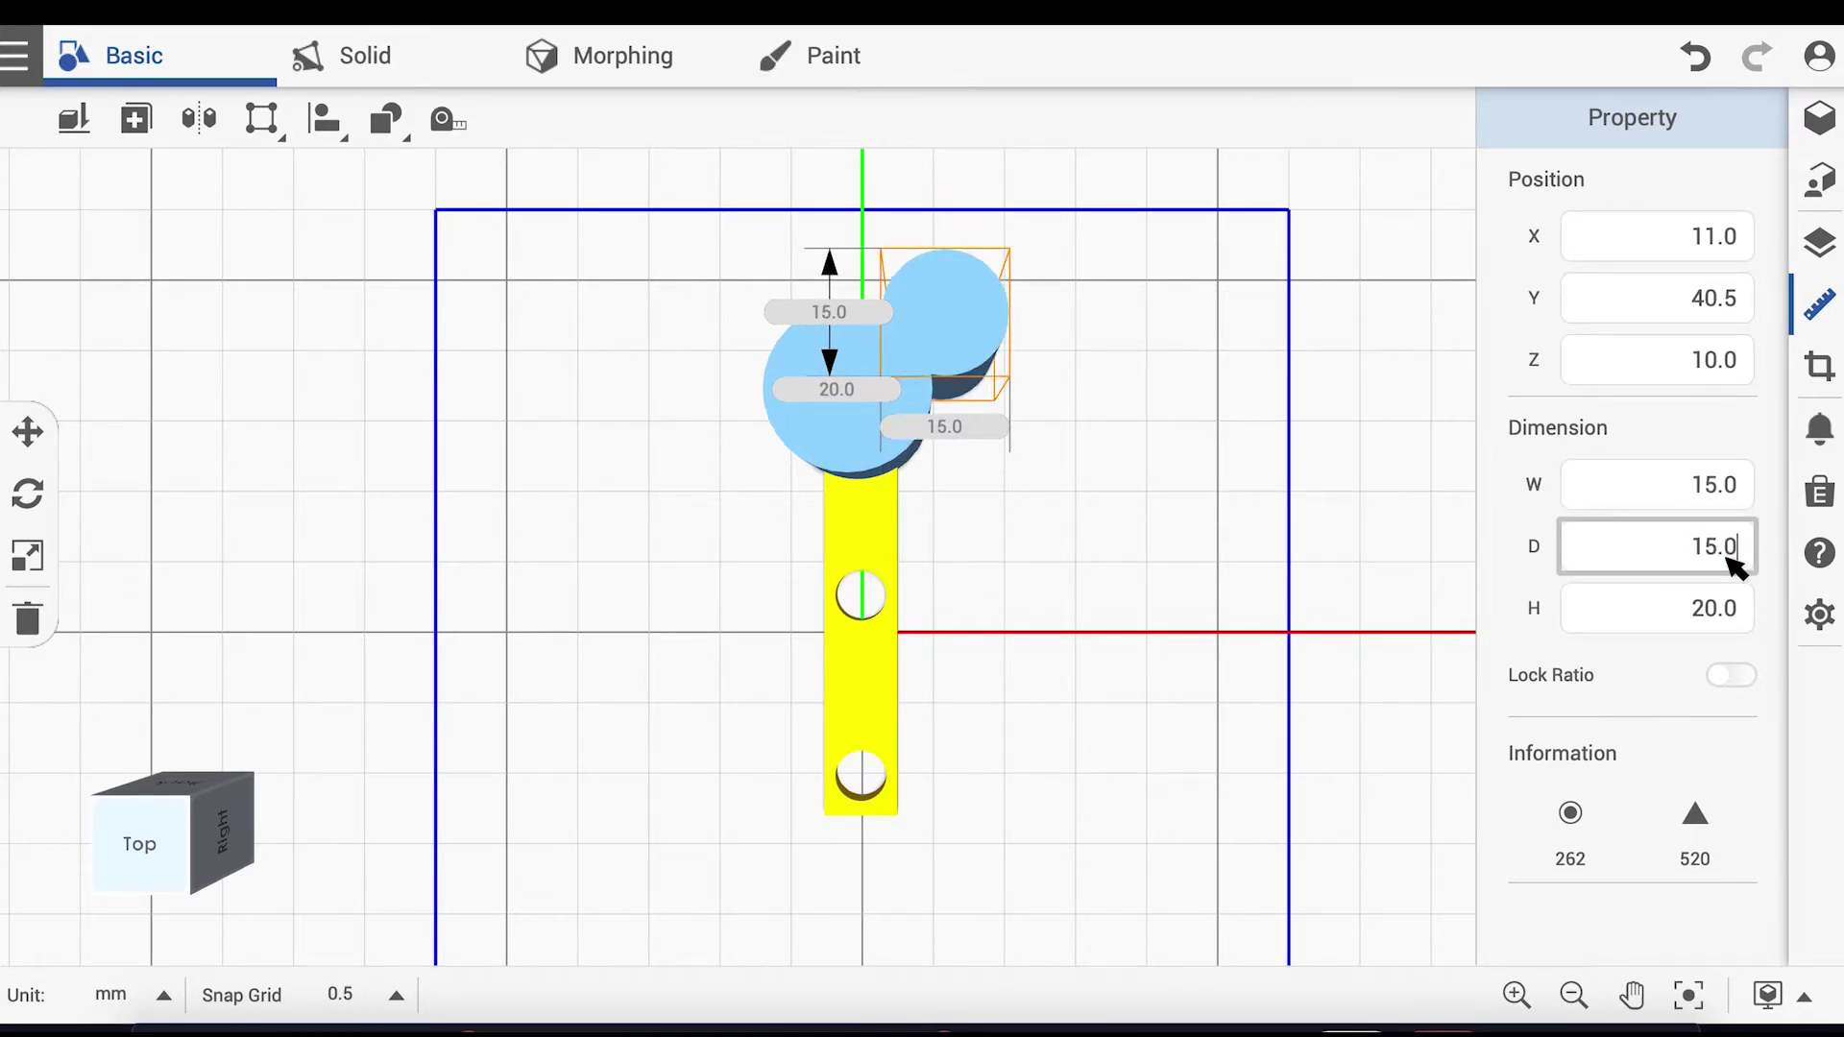
pyautogui.click(1818, 118)
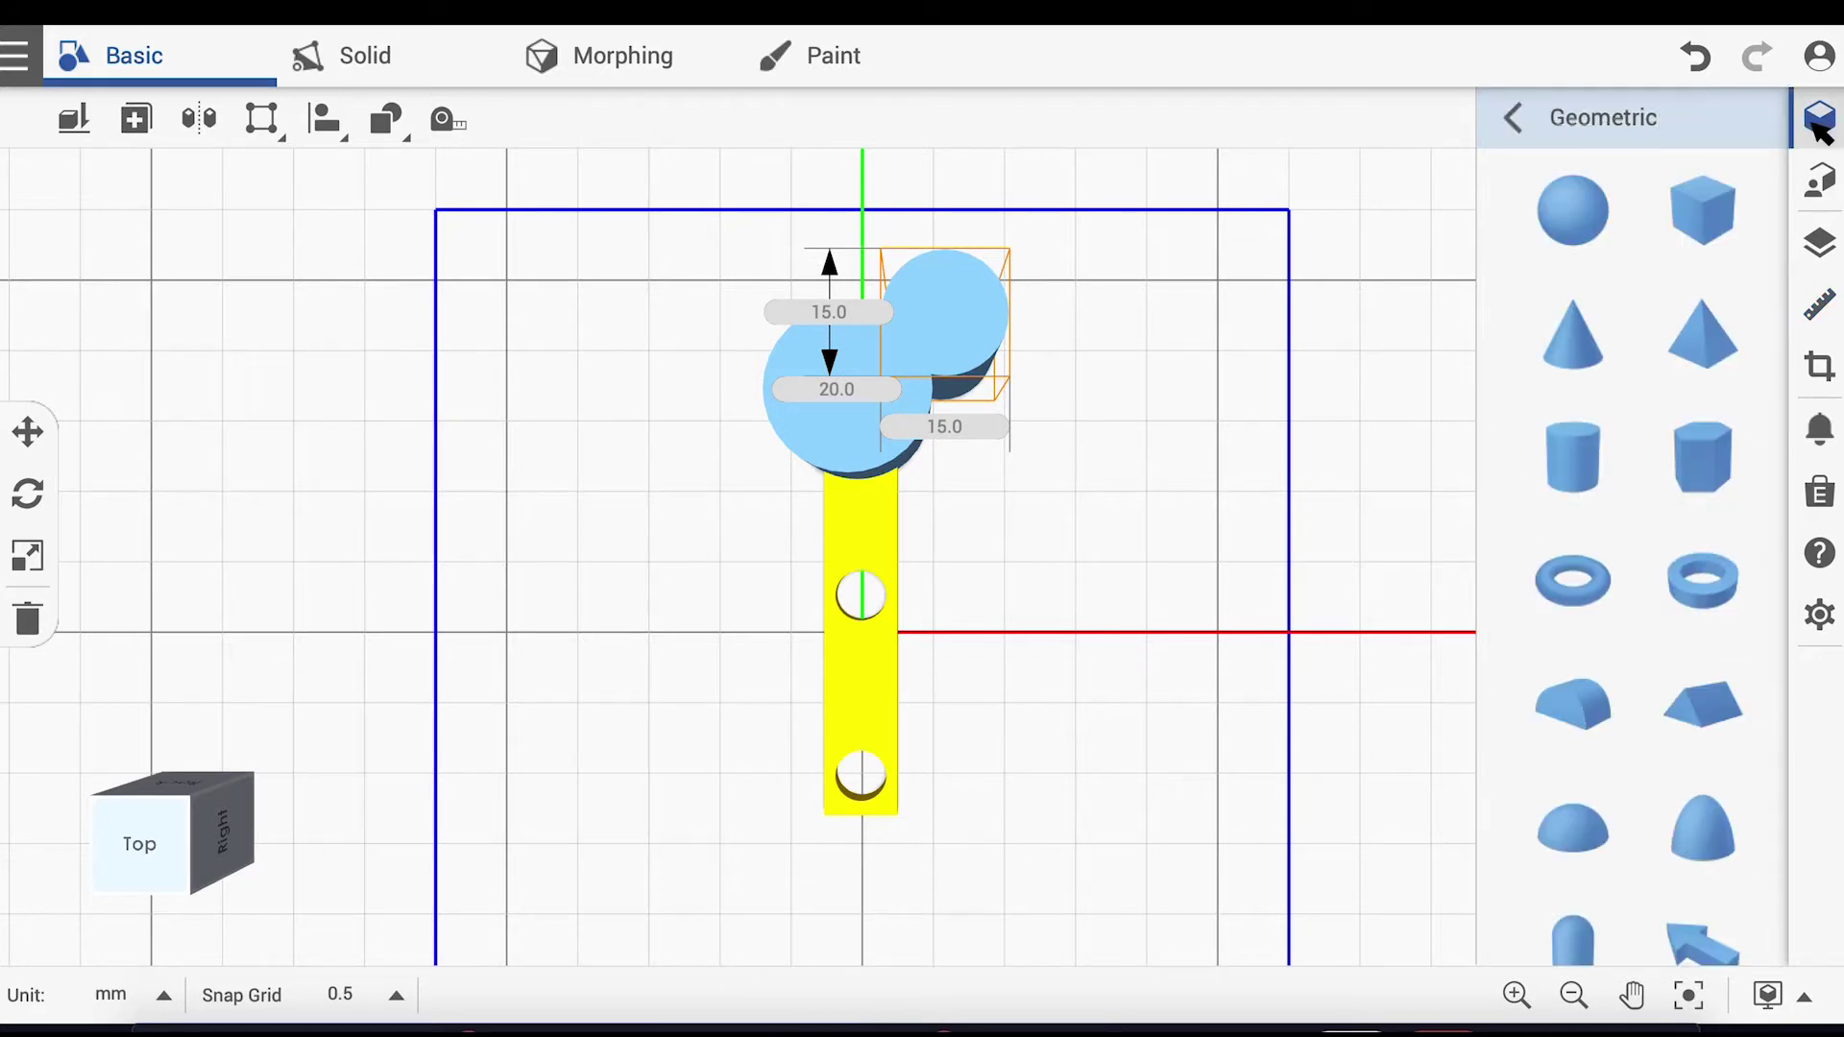
# Step: Insert a wedge beside the cylinders and rotate it upright so it points right
pyautogui.click(1724, 722)
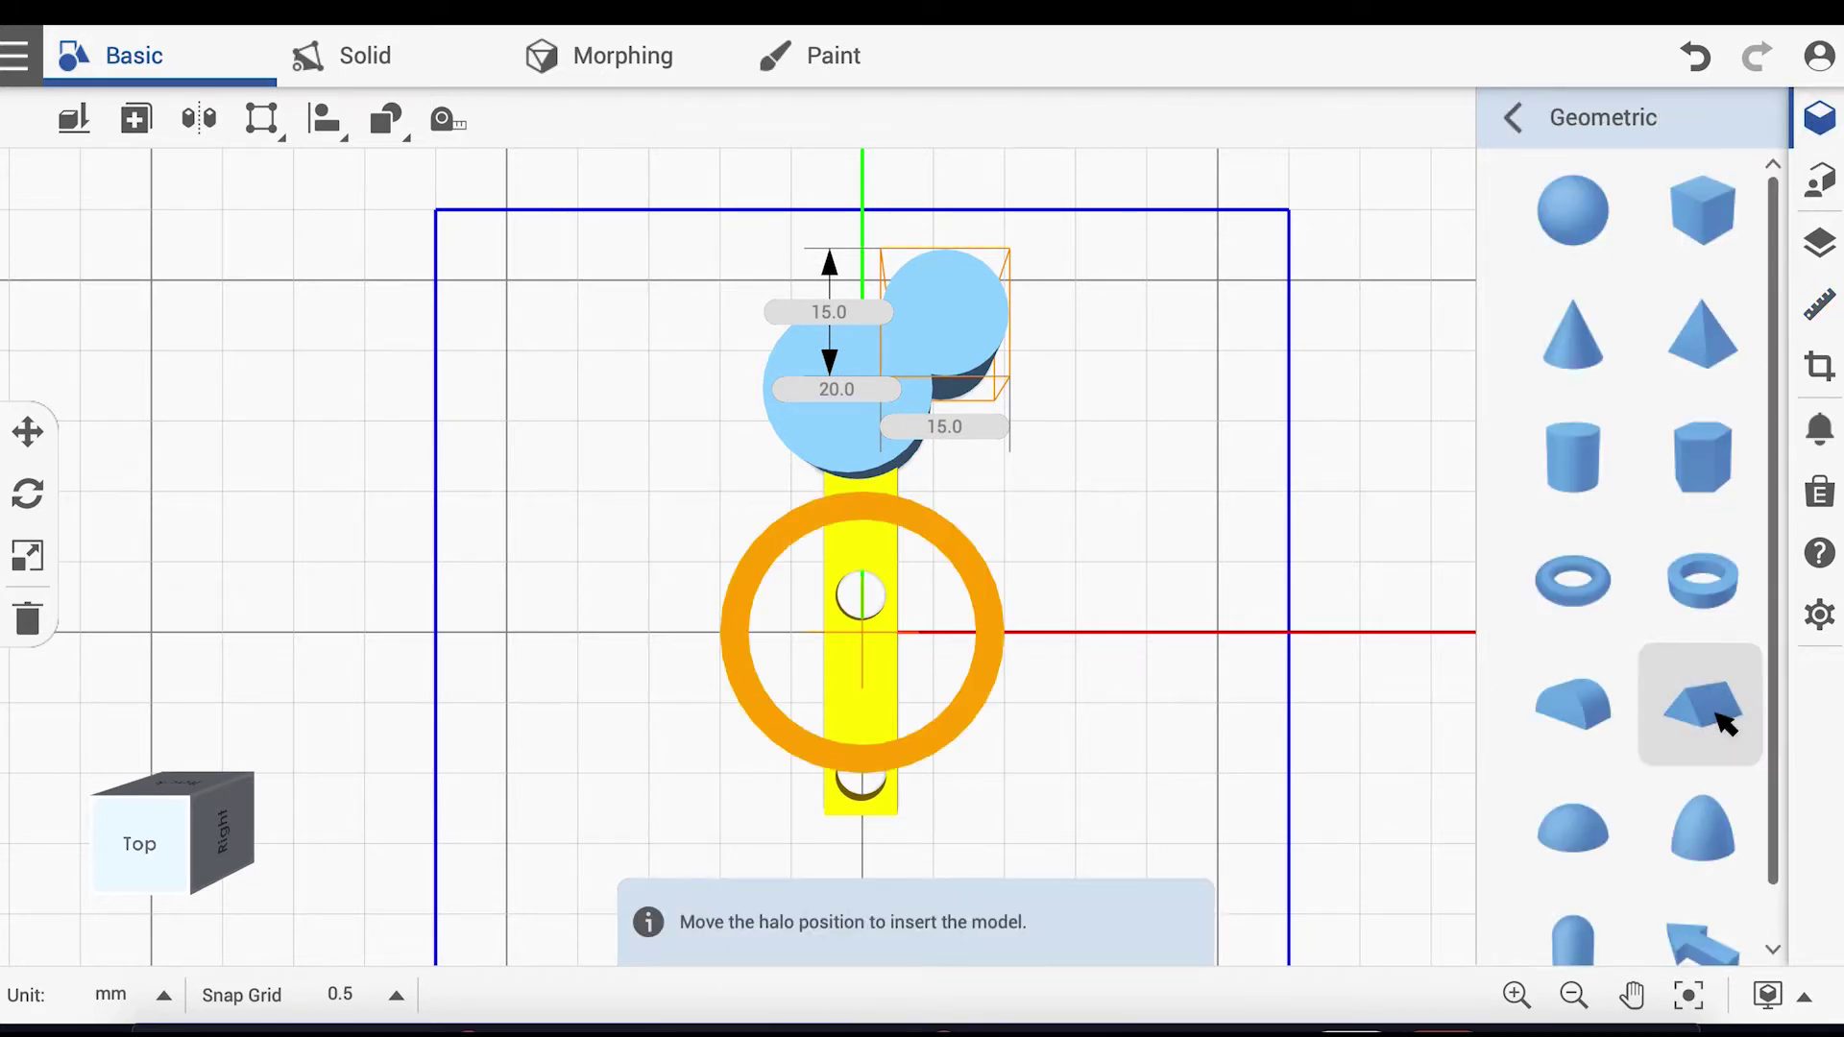
pyautogui.click(1134, 394)
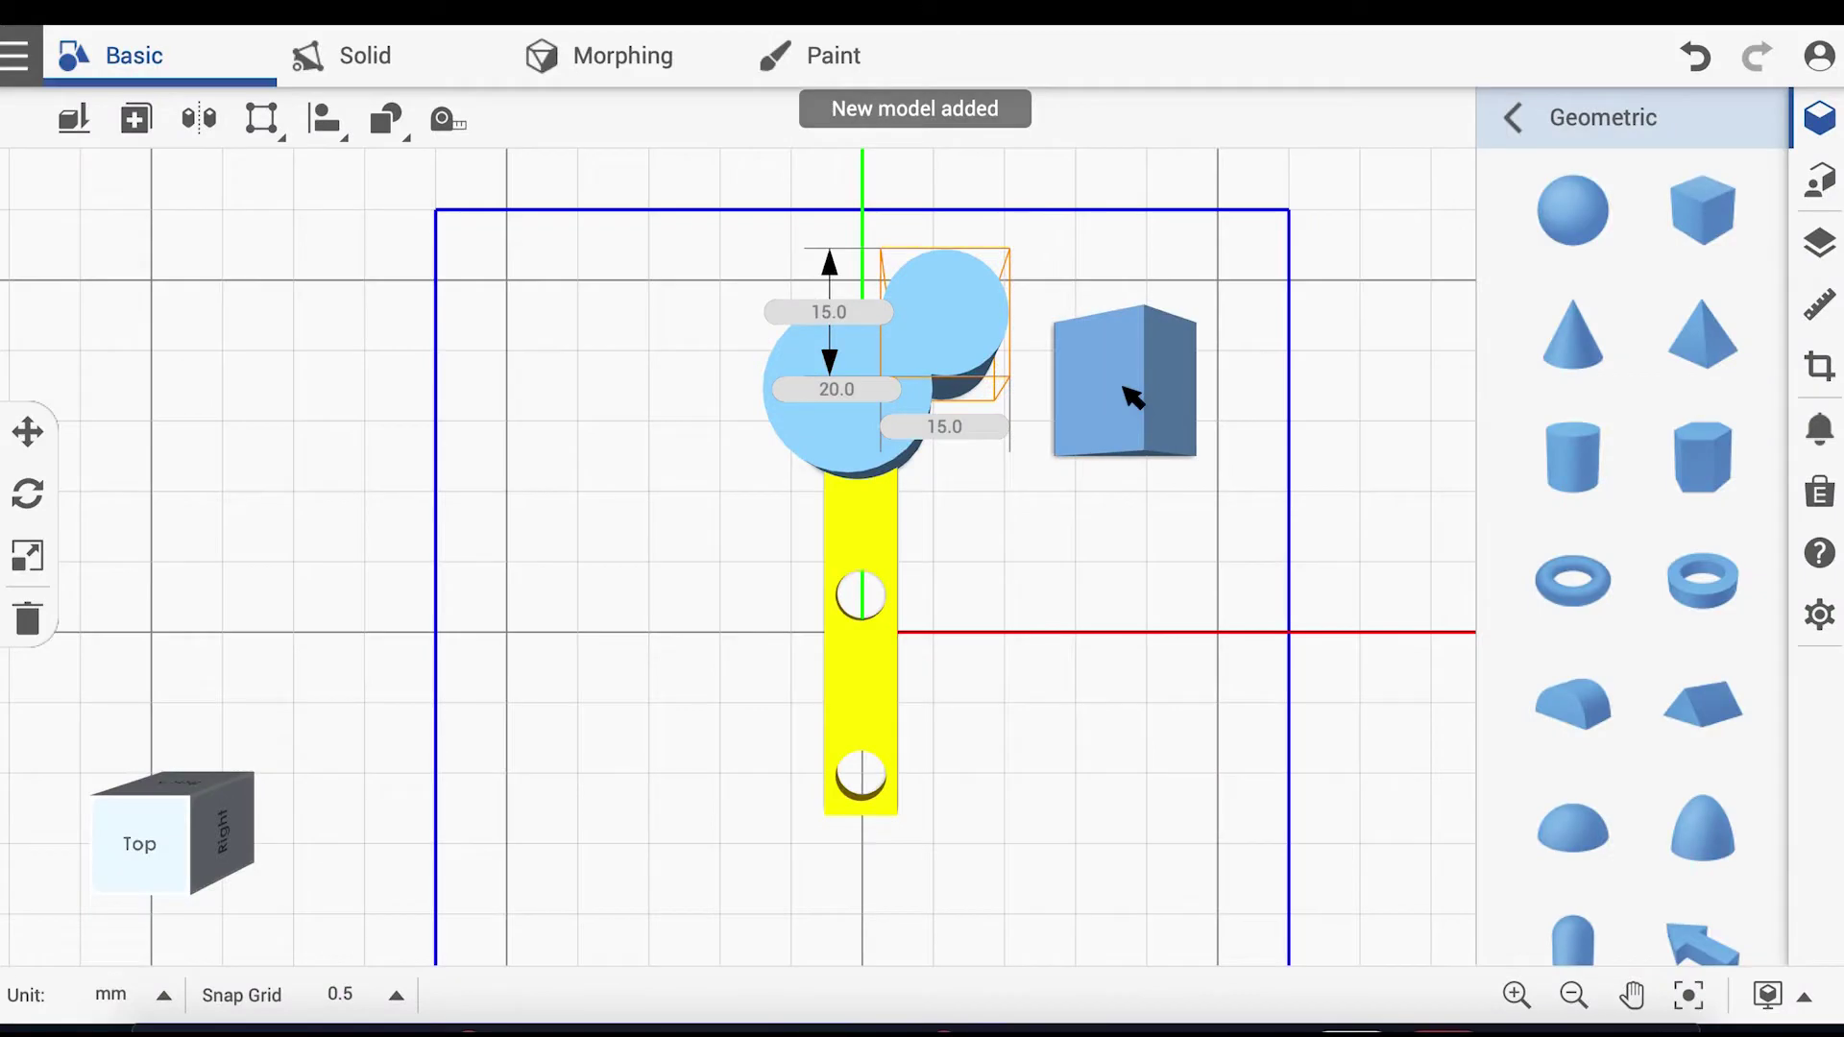
pyautogui.click(28, 496)
pyautogui.click(1132, 398)
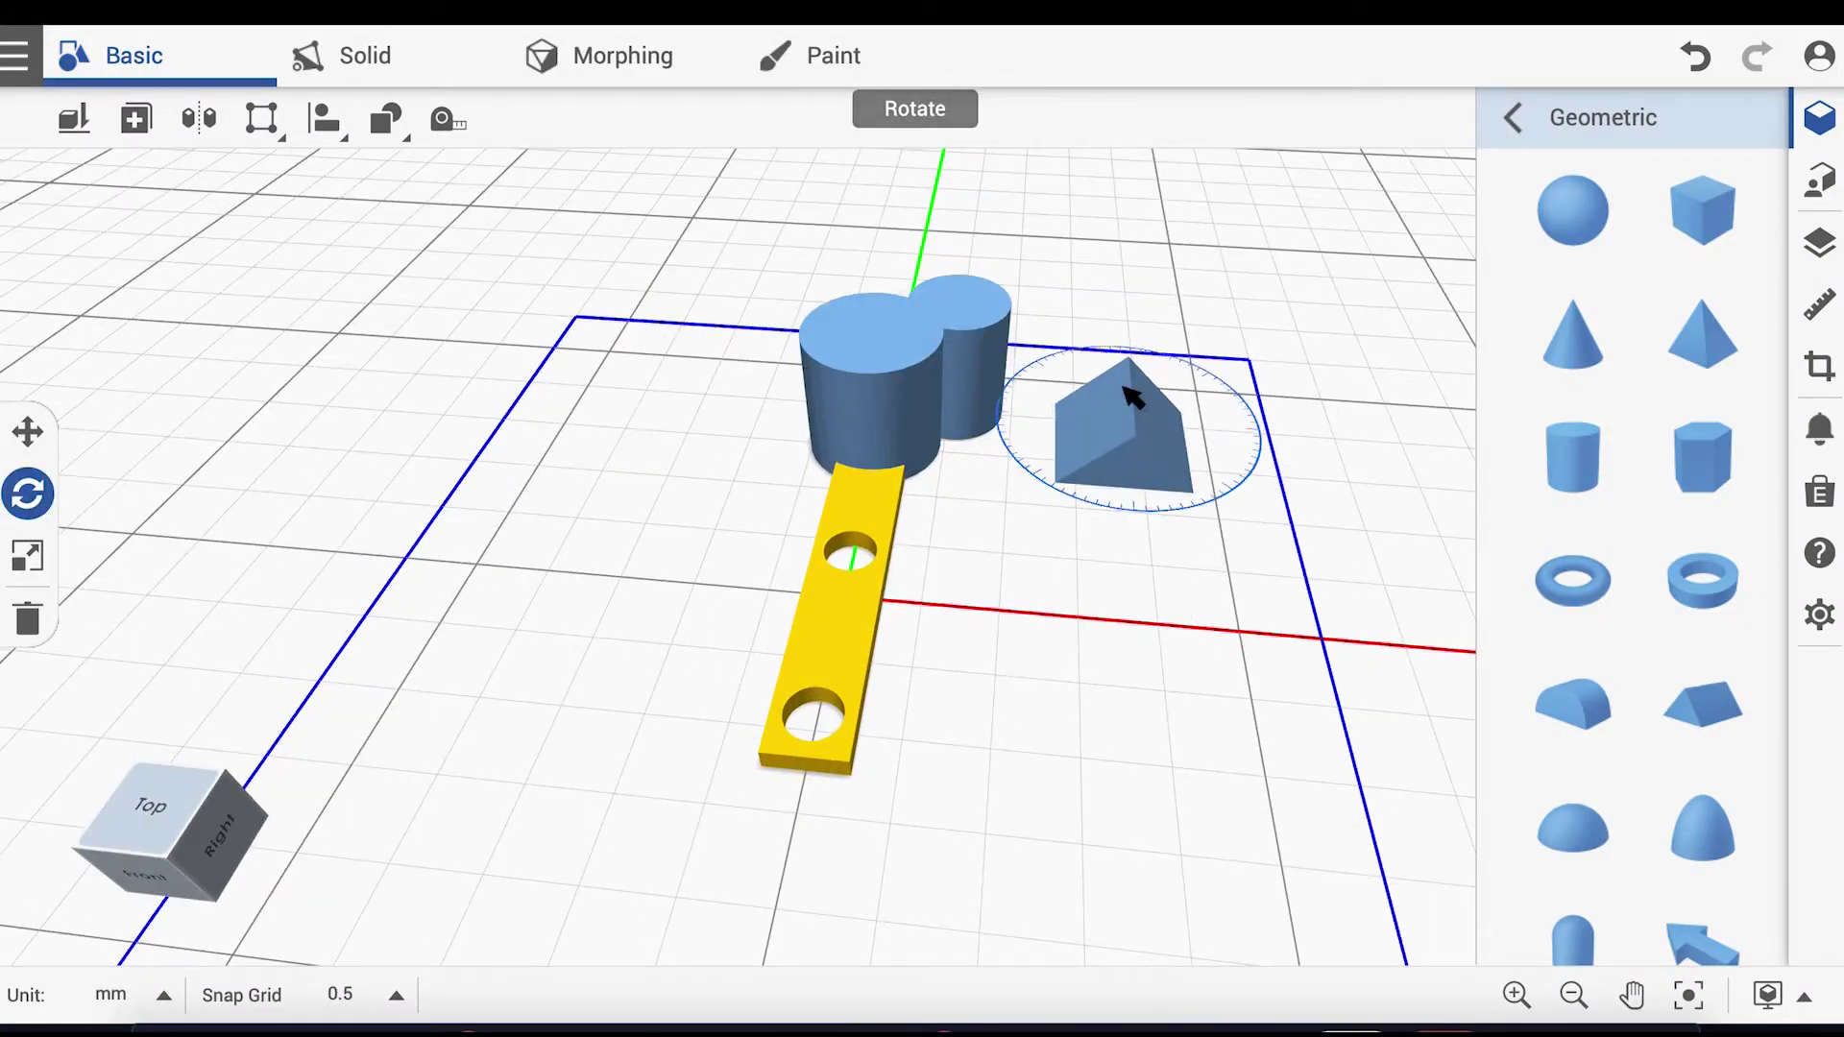
pyautogui.moveTo(1131, 395); pyautogui.dragTo(1231, 306)
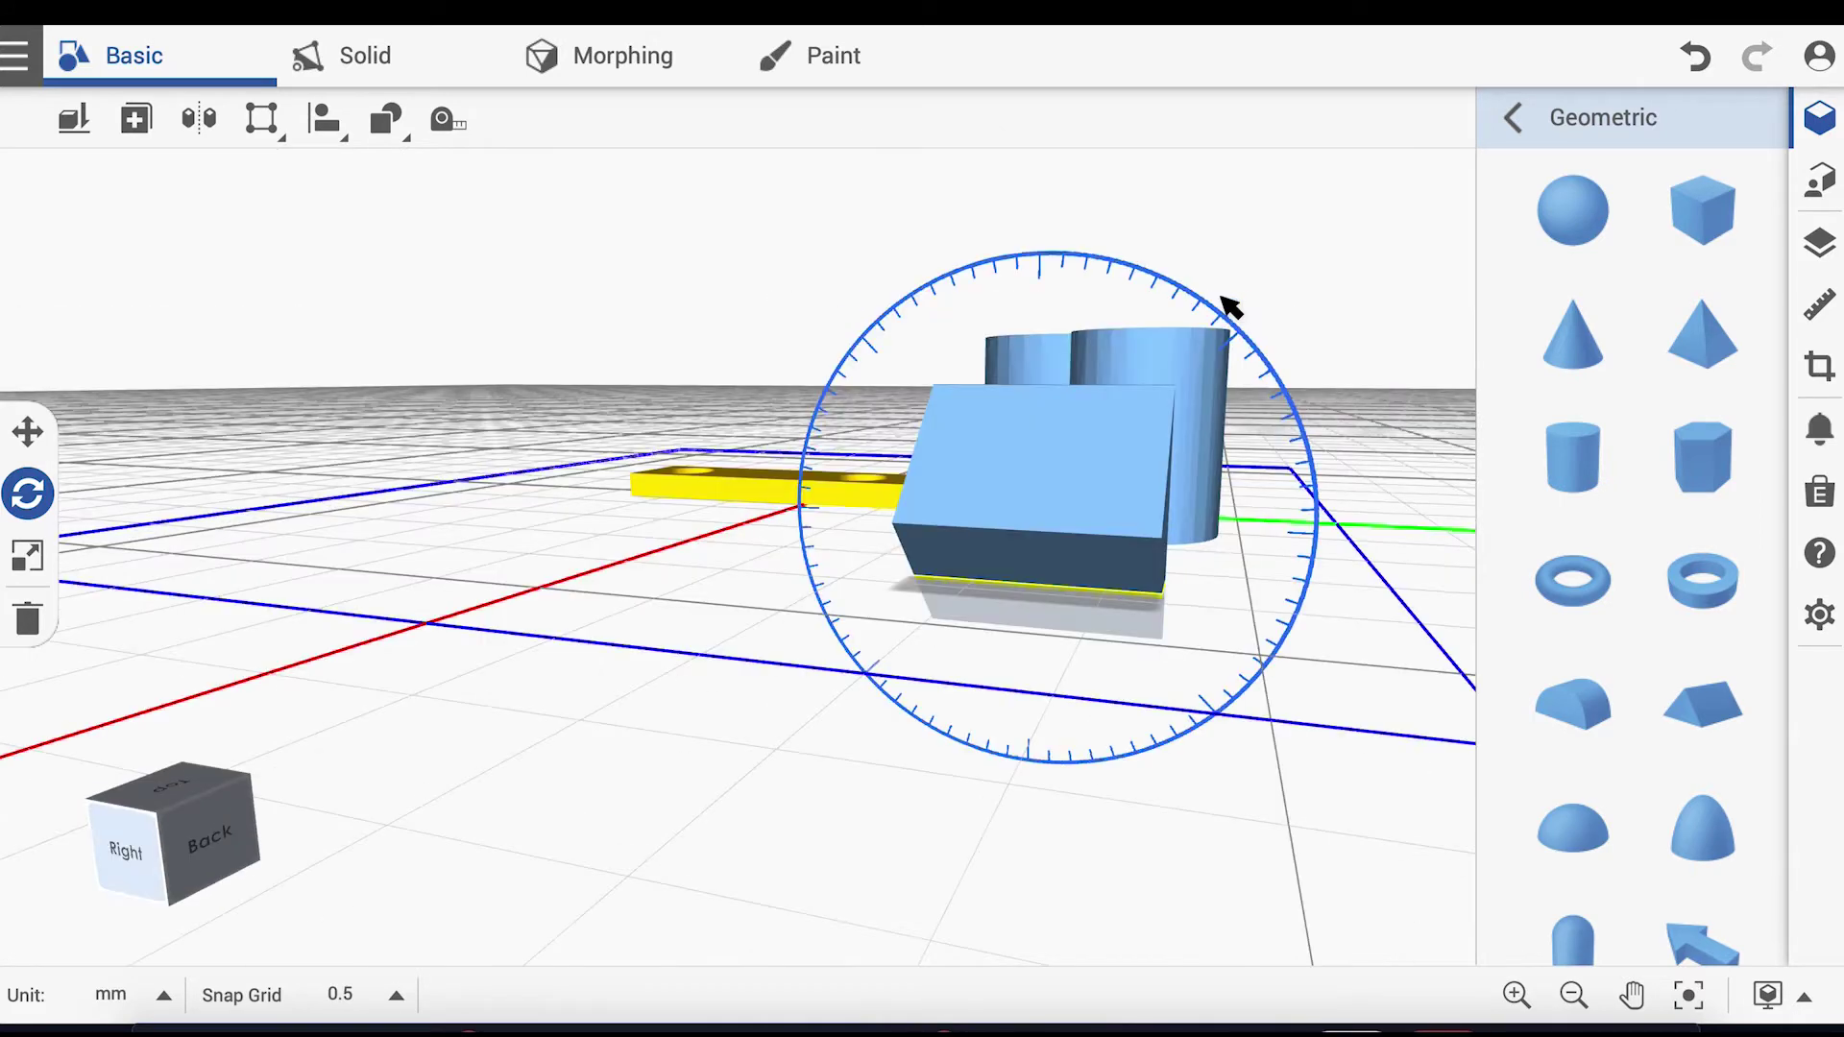
pyautogui.moveTo(982, 698); pyautogui.dragTo(816, 439)
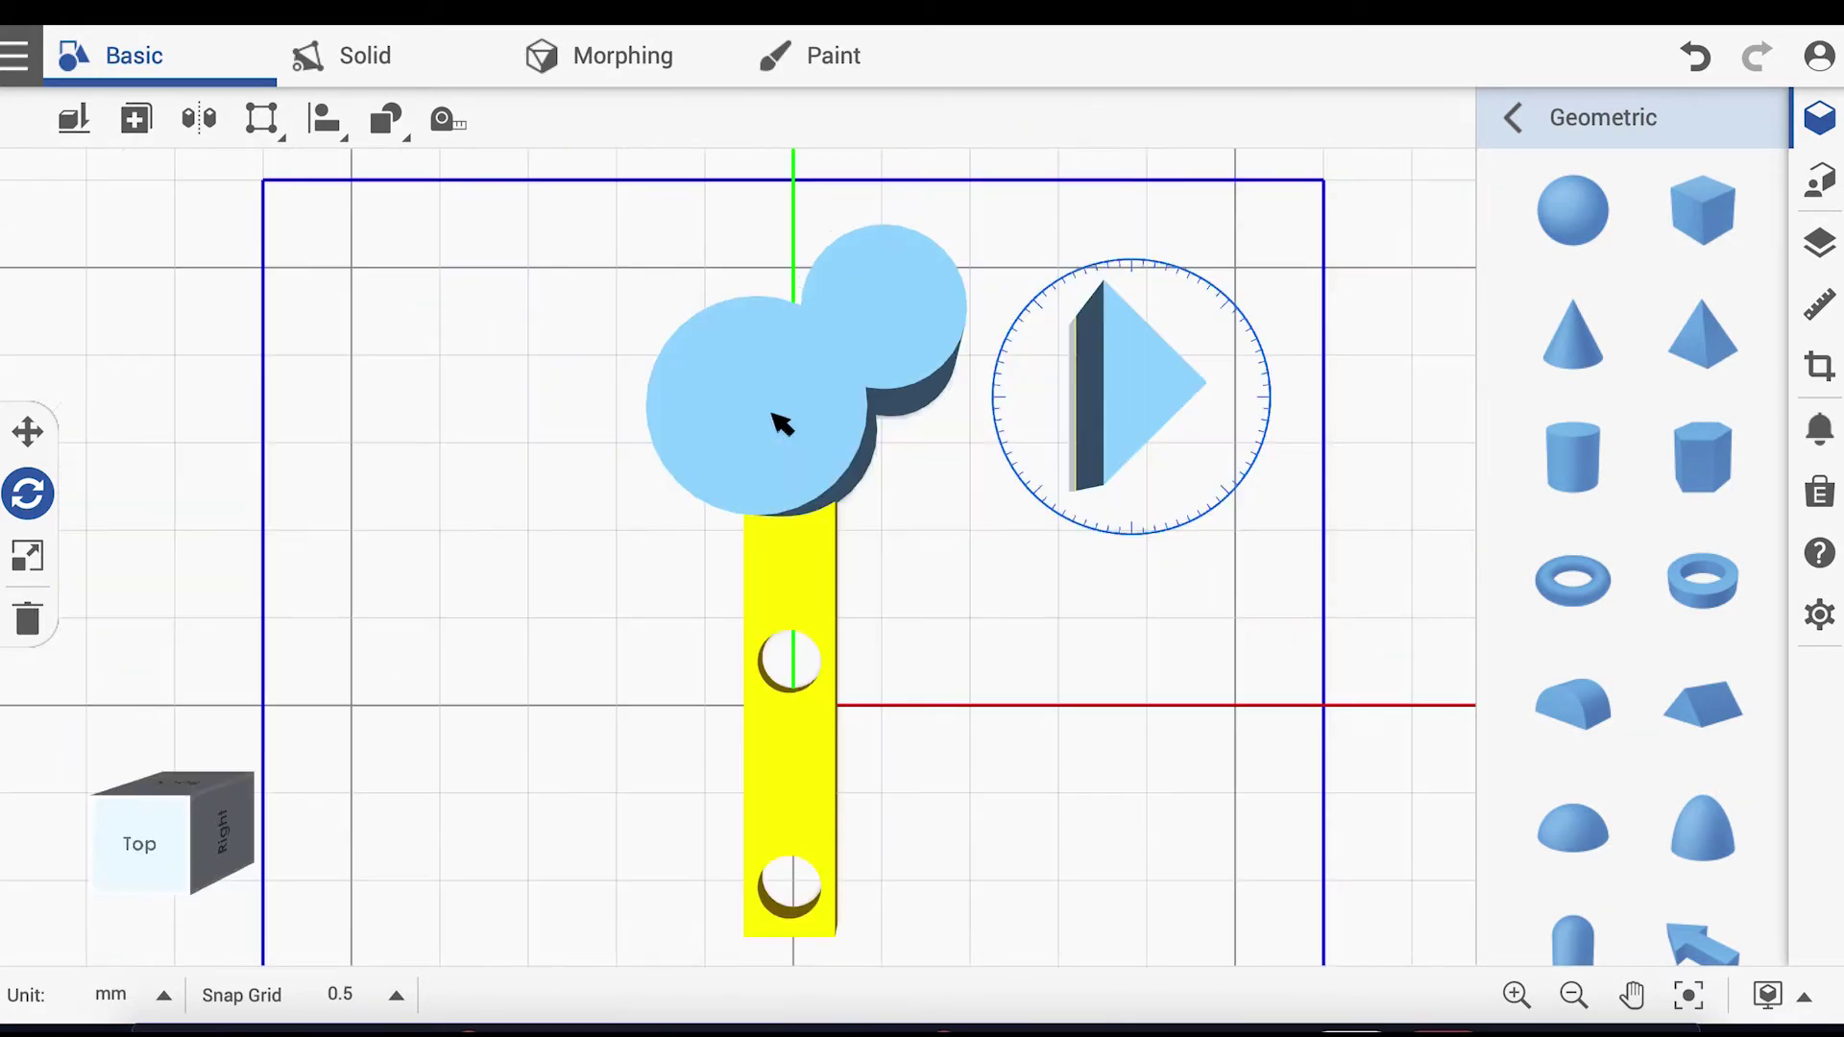
pyautogui.click(133, 130)
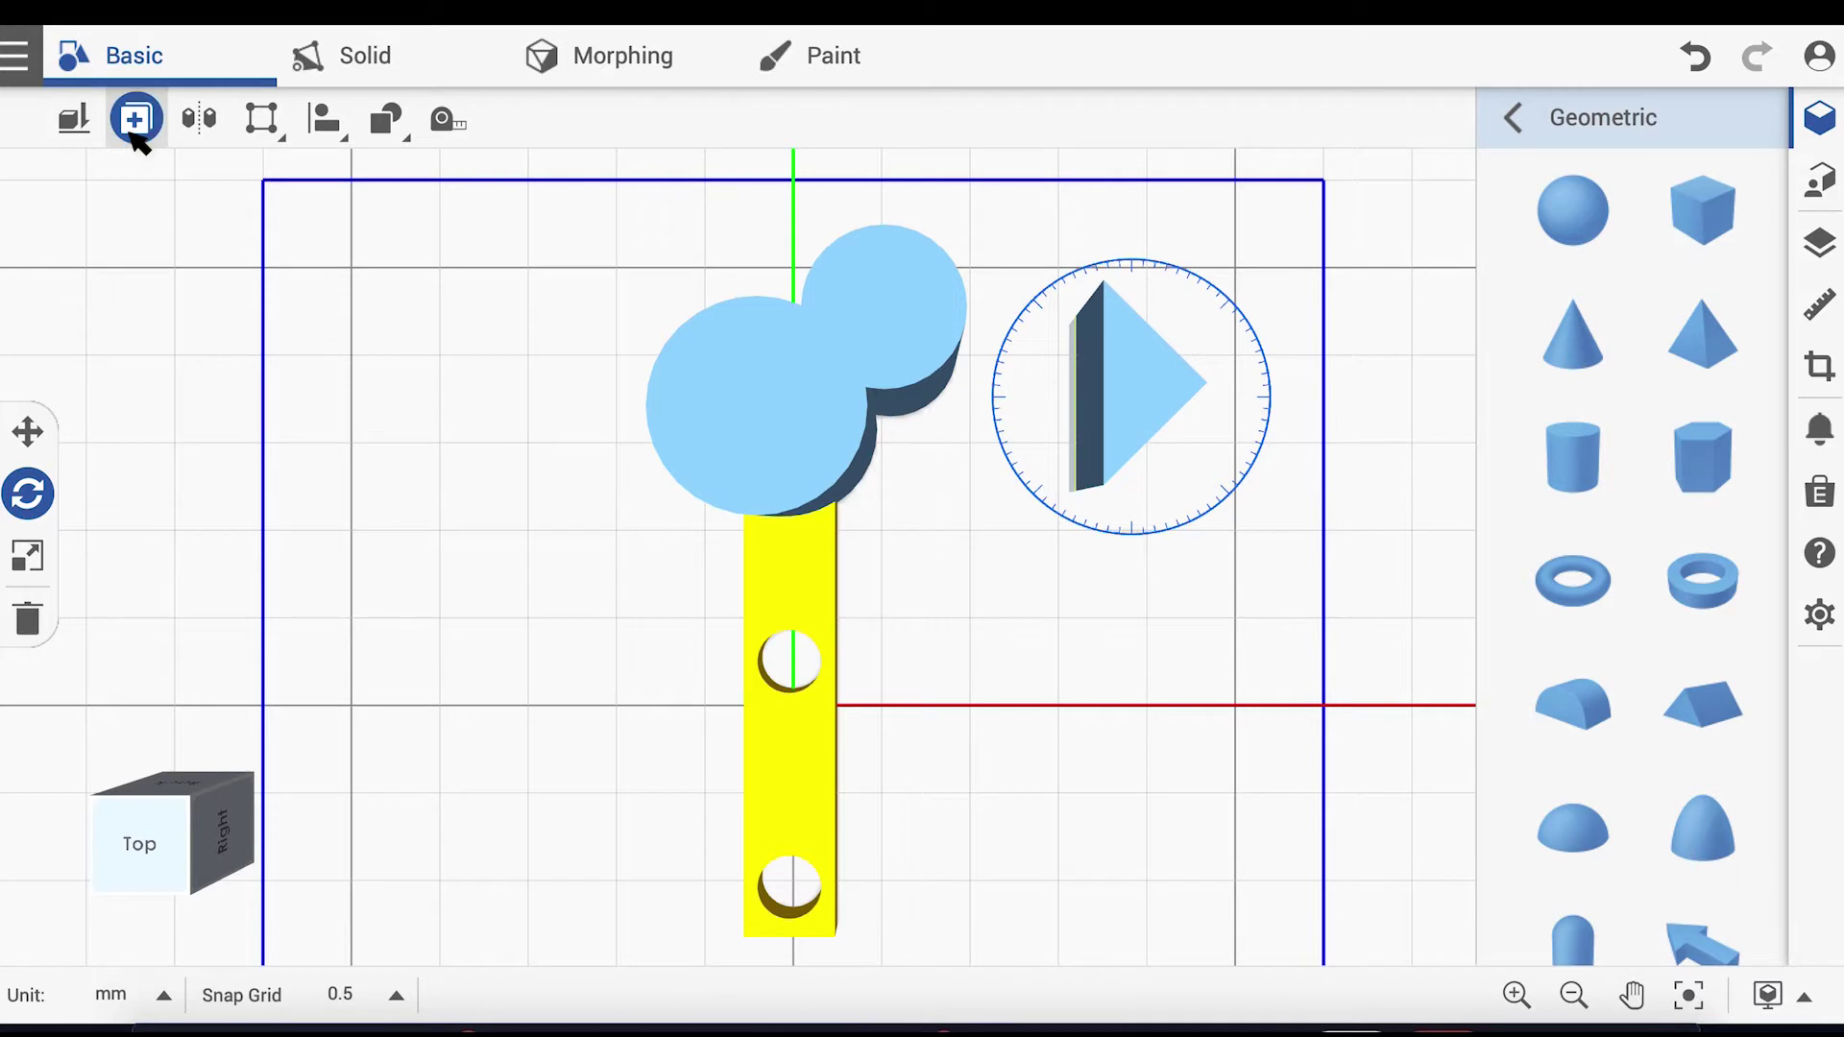
# Step: Clone the wedge to the left and resize the copy to 25 × 10 mm
pyautogui.moveTo(1151, 379); pyautogui.dragTo(534, 296)
pyautogui.click(1818, 308)
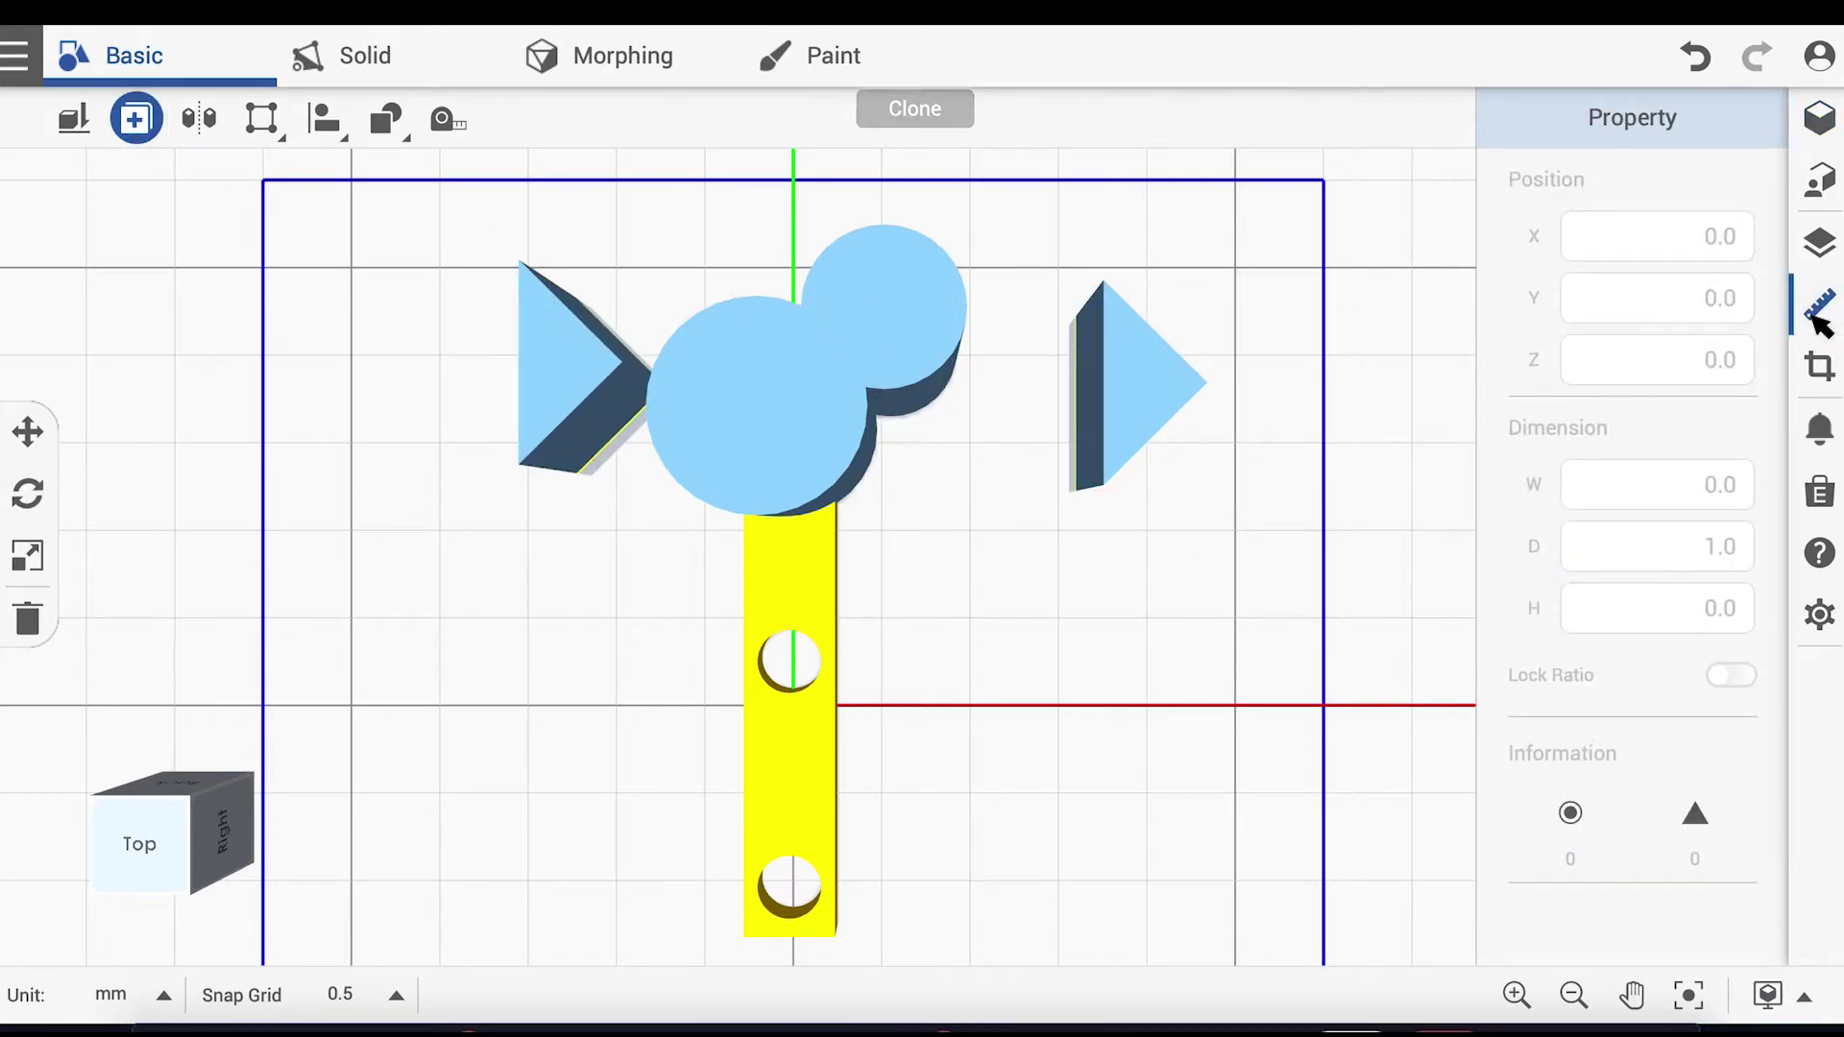
pyautogui.click(141, 130)
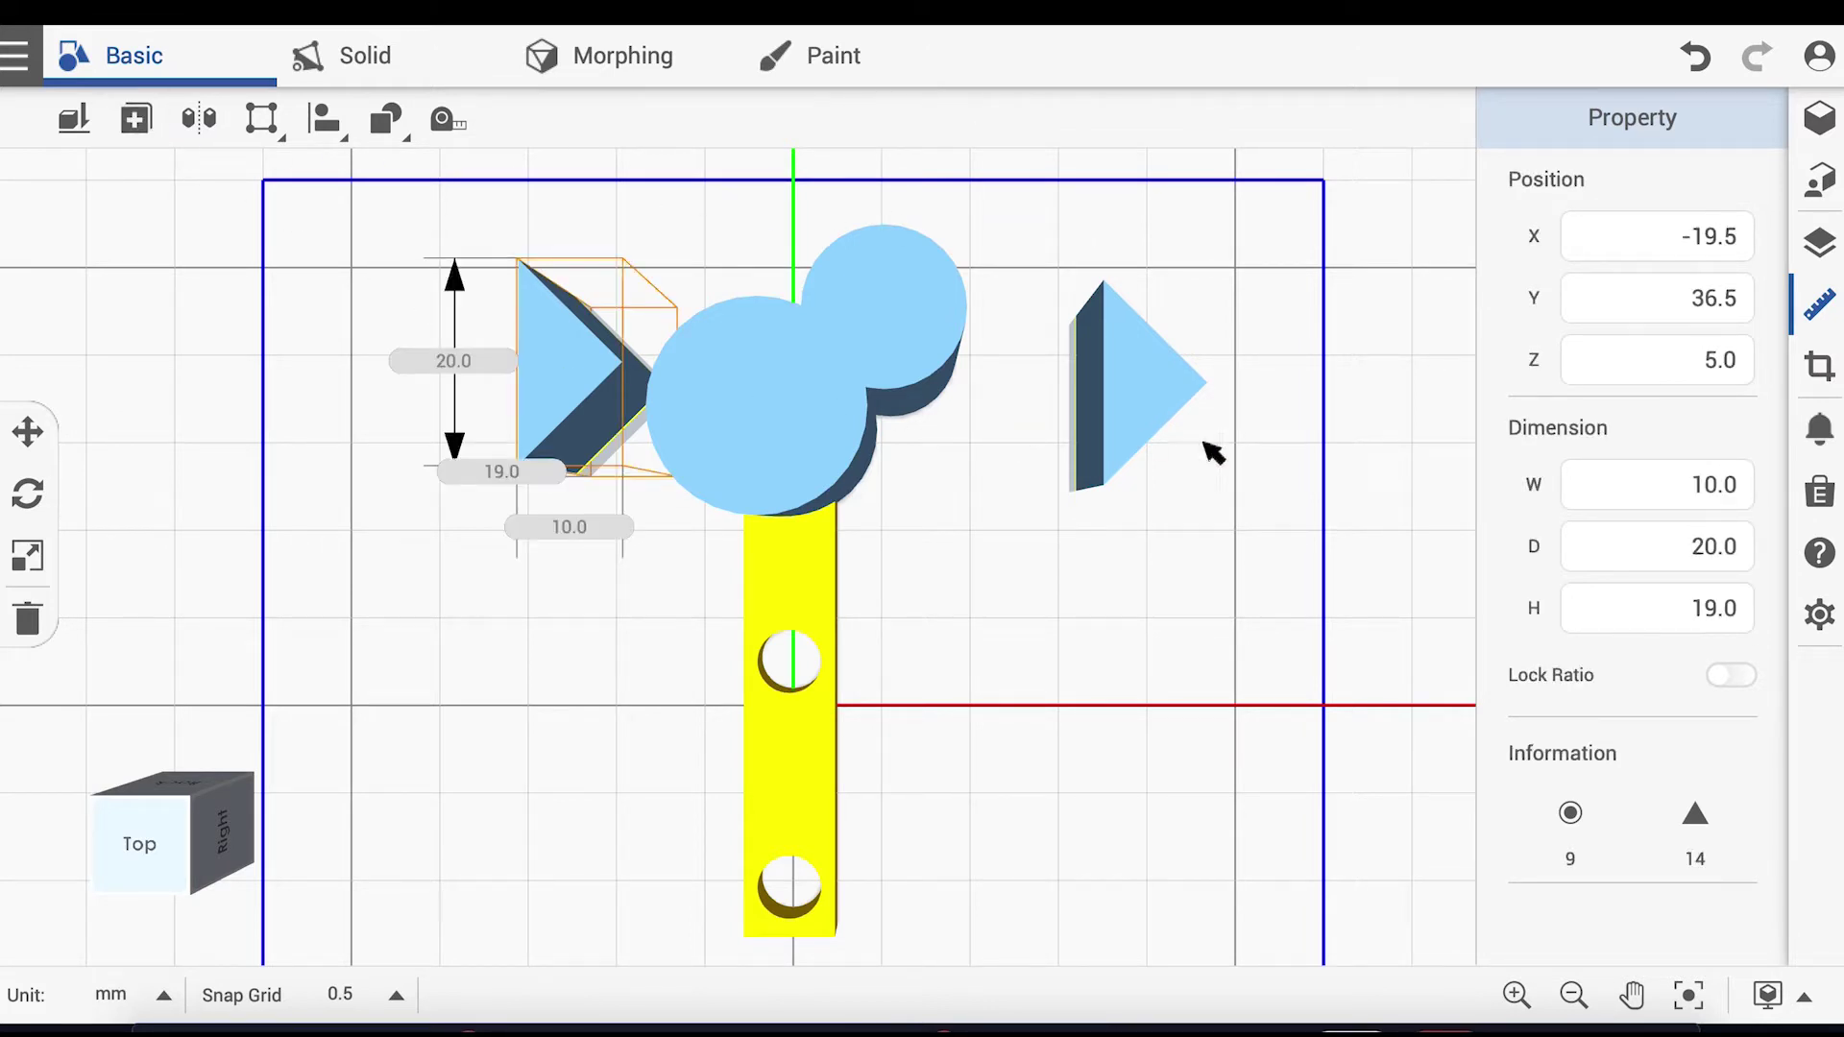
pyautogui.click(1721, 503)
pyautogui.write('25')
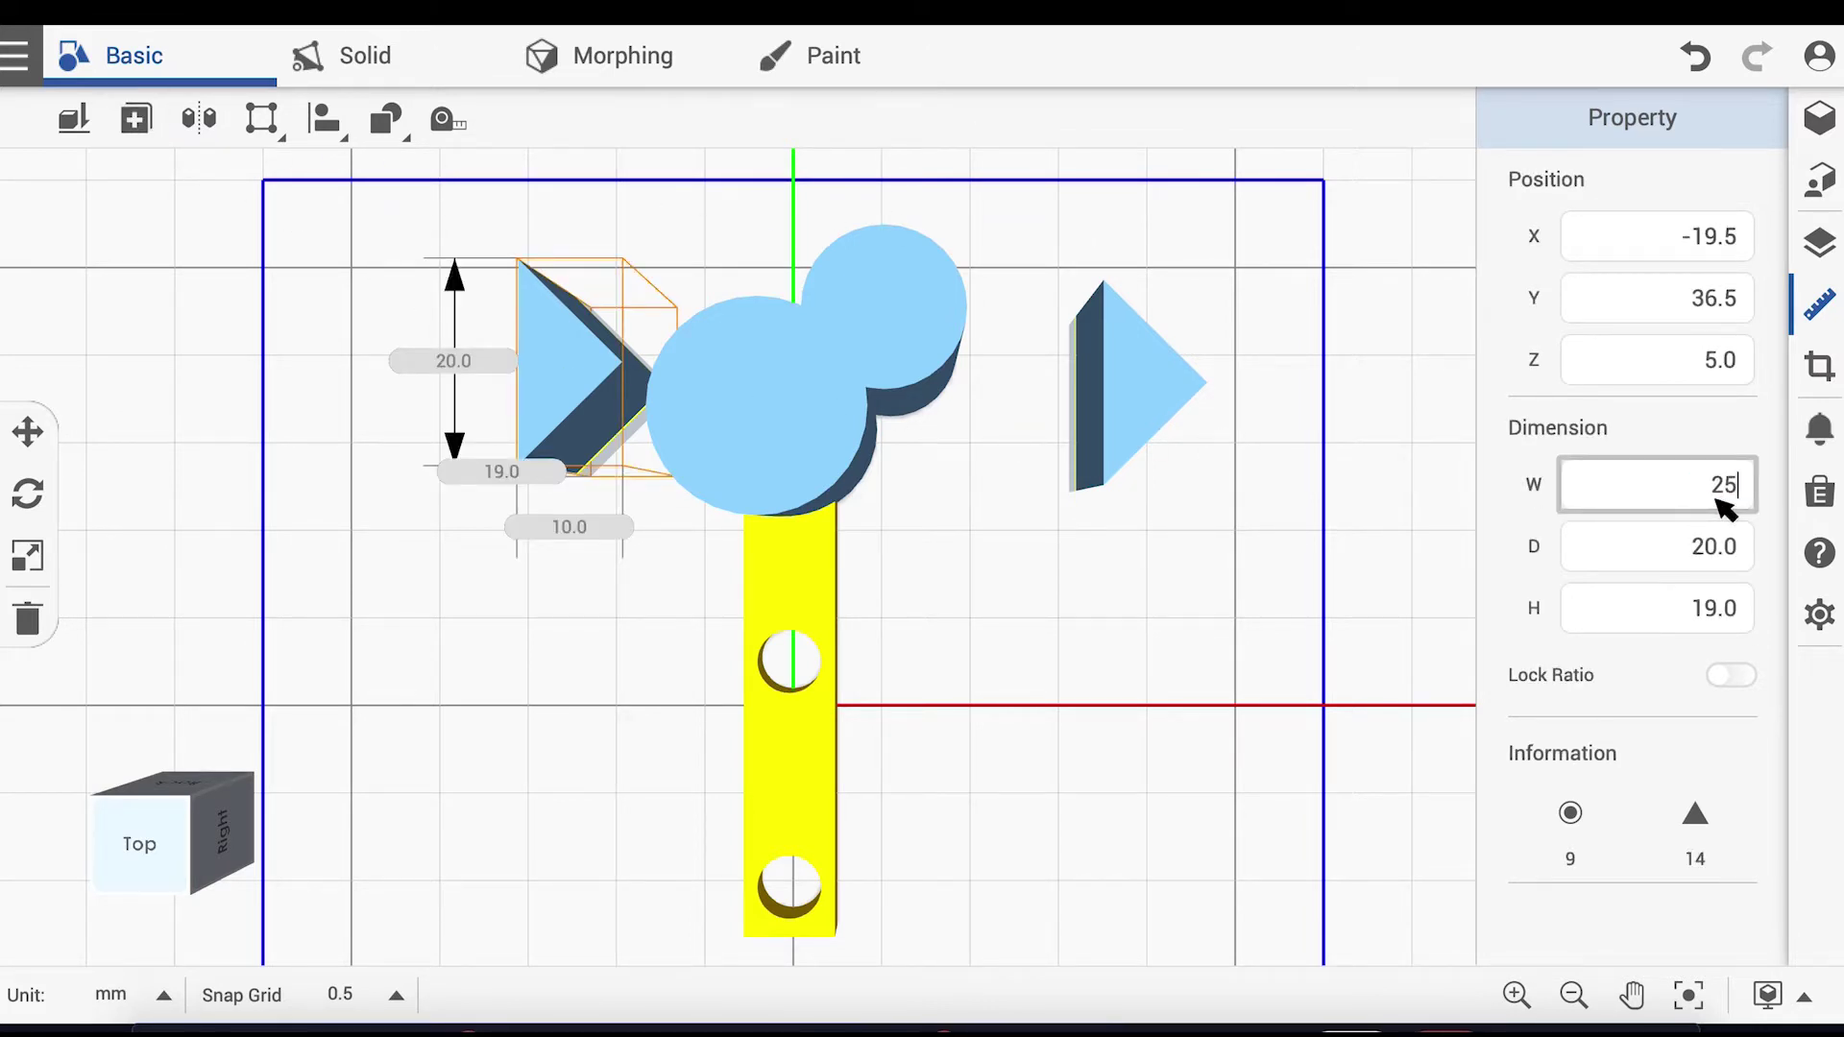
pyautogui.click(1727, 550)
pyautogui.write('10')
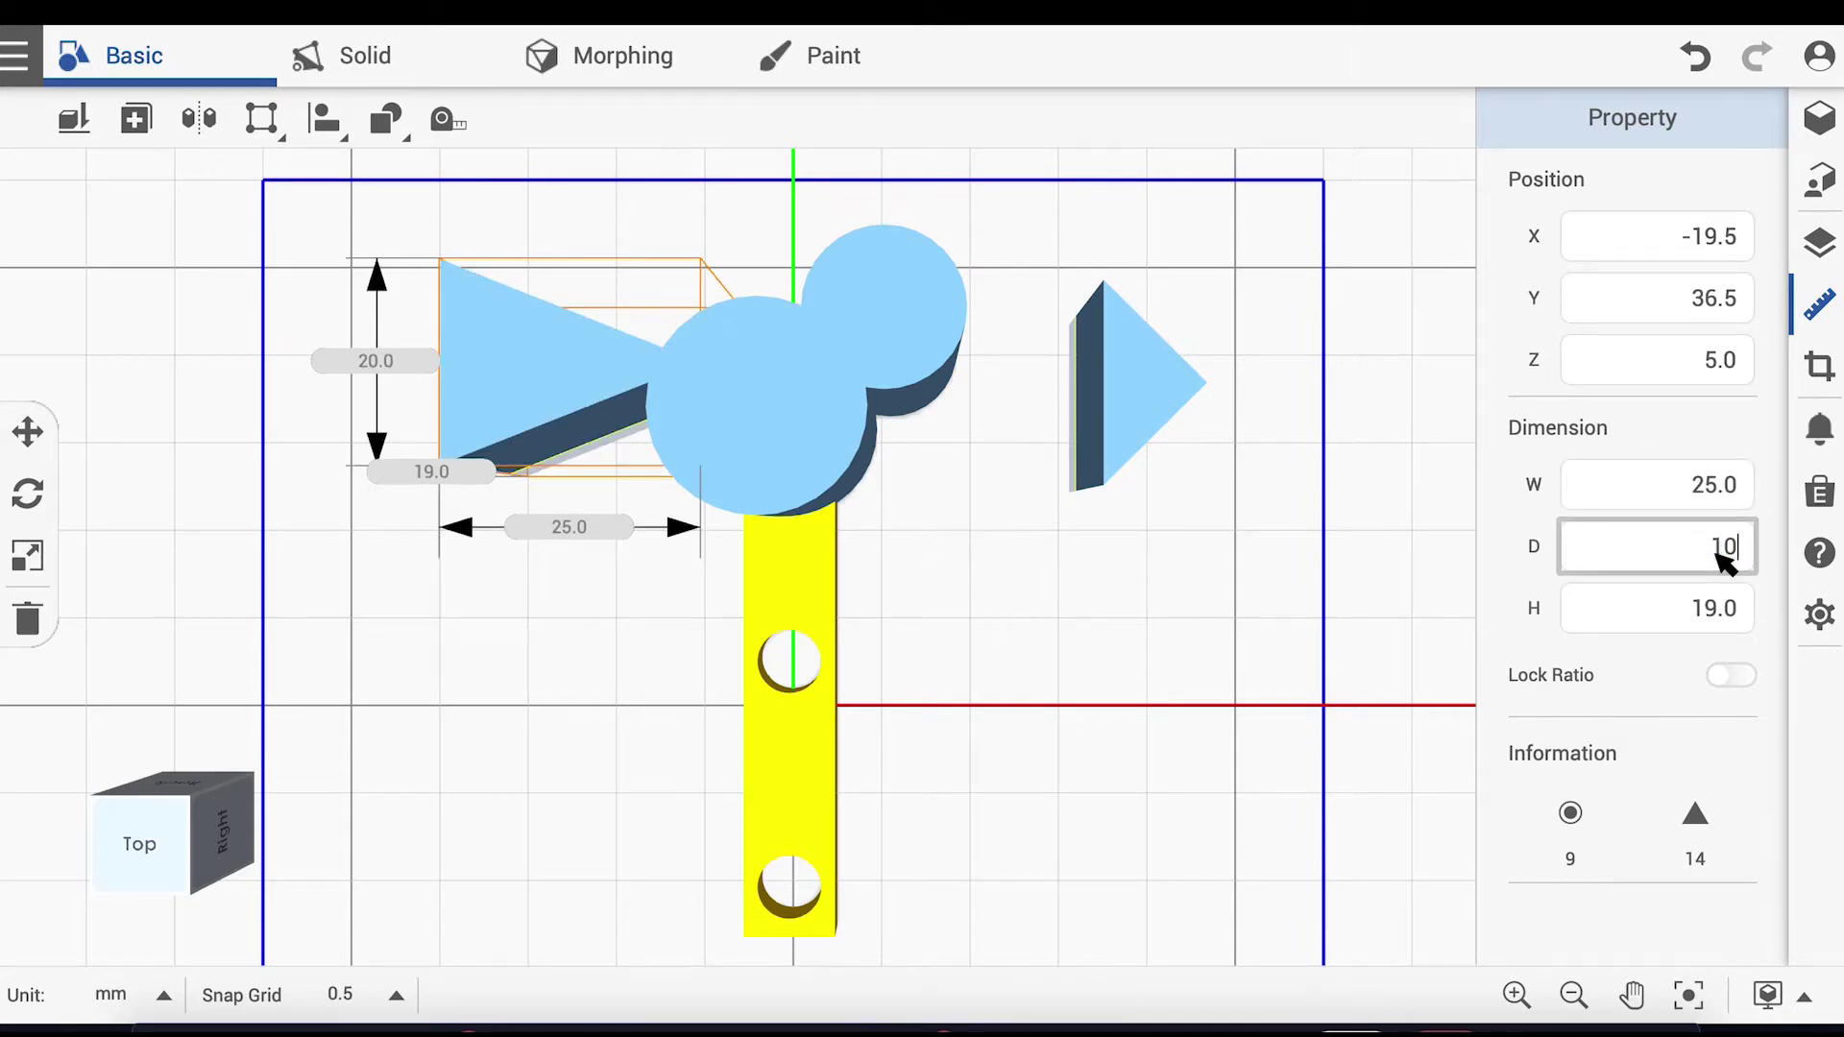
pyautogui.press('Return')
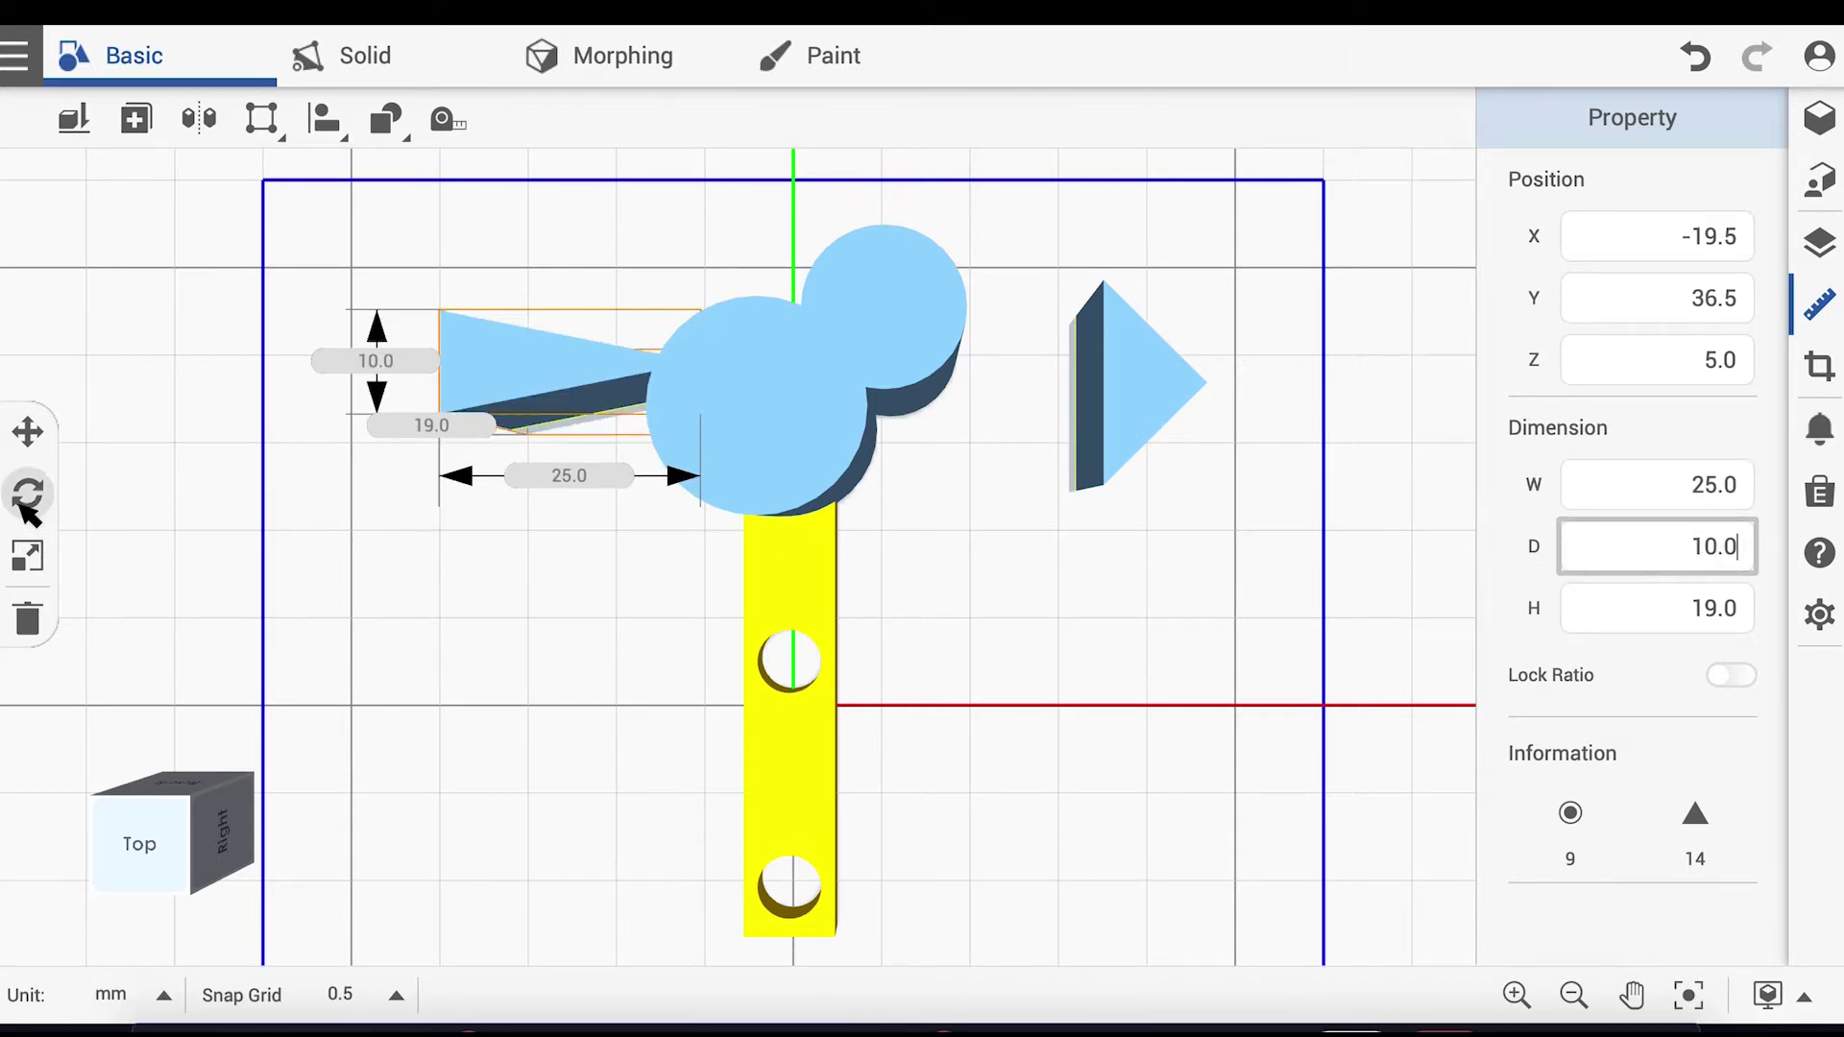
# Step: Tilt the tail wedge about 50° and tuck it against the body's upper left
pyautogui.click(25, 500)
pyautogui.click(522, 381)
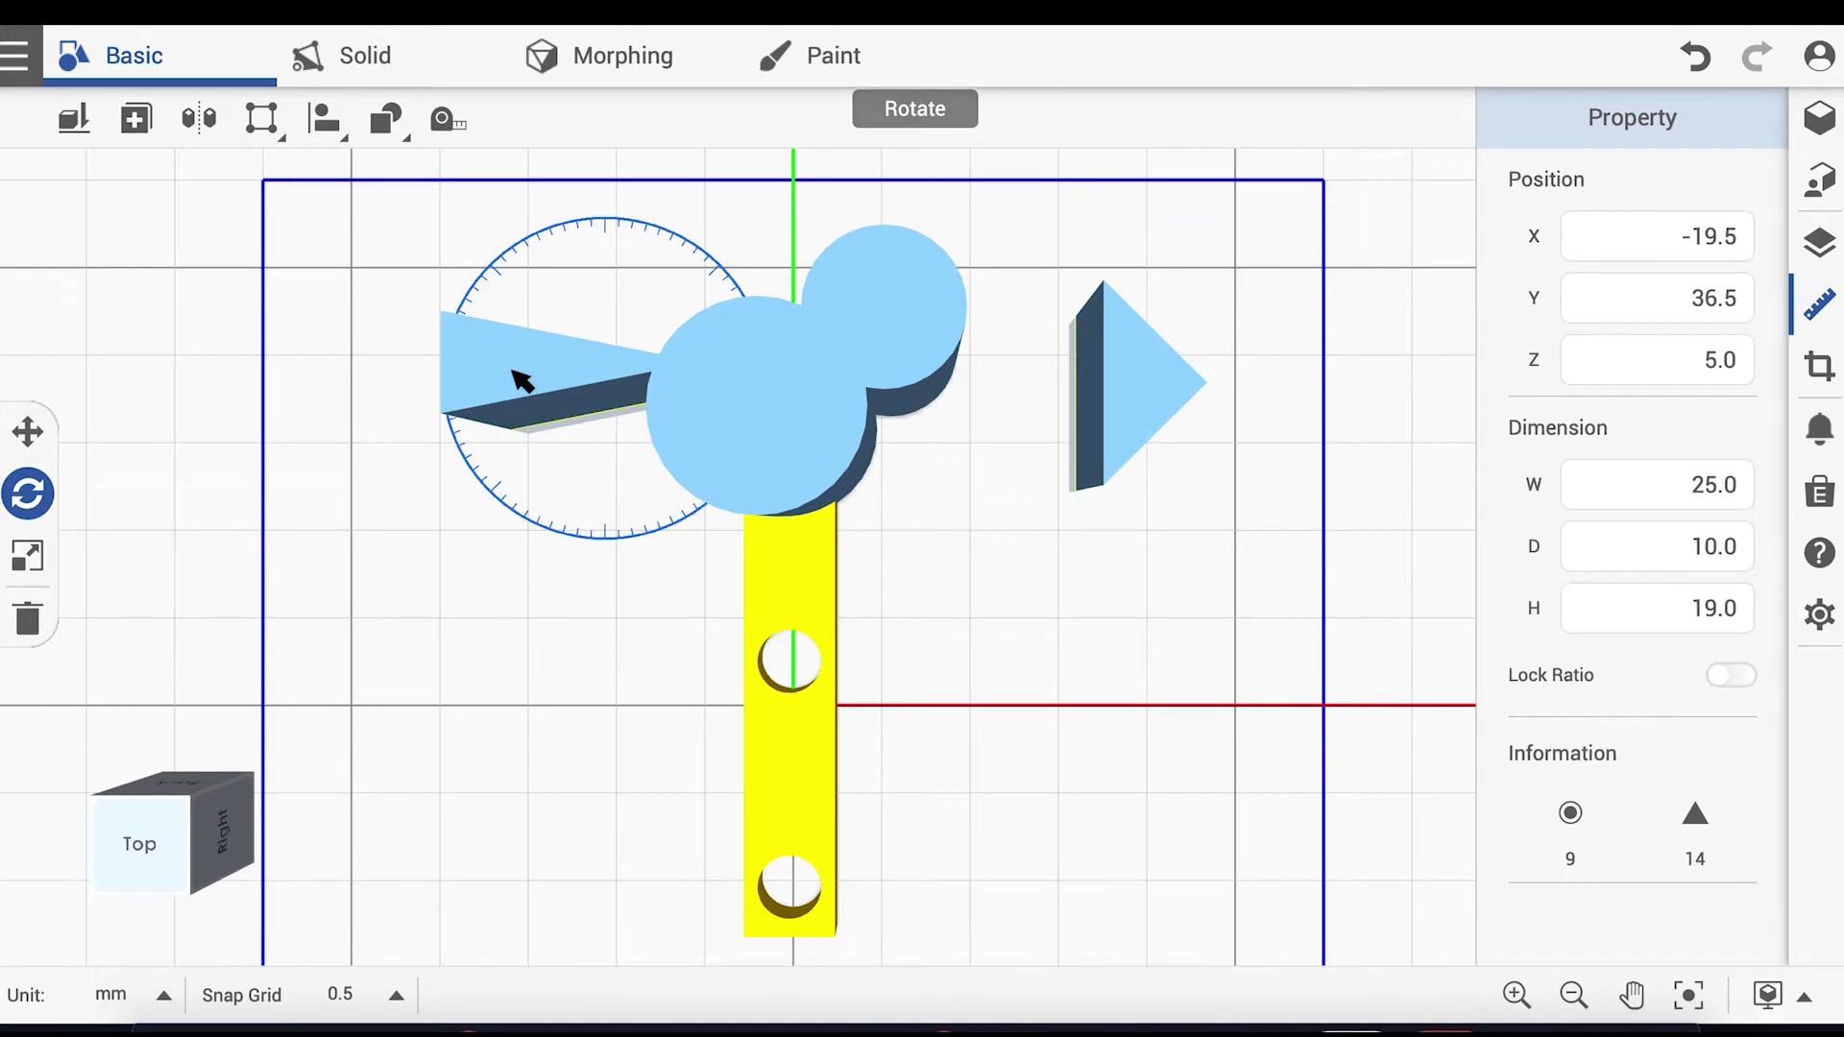
pyautogui.moveTo(522, 381); pyautogui.dragTo(609, 234)
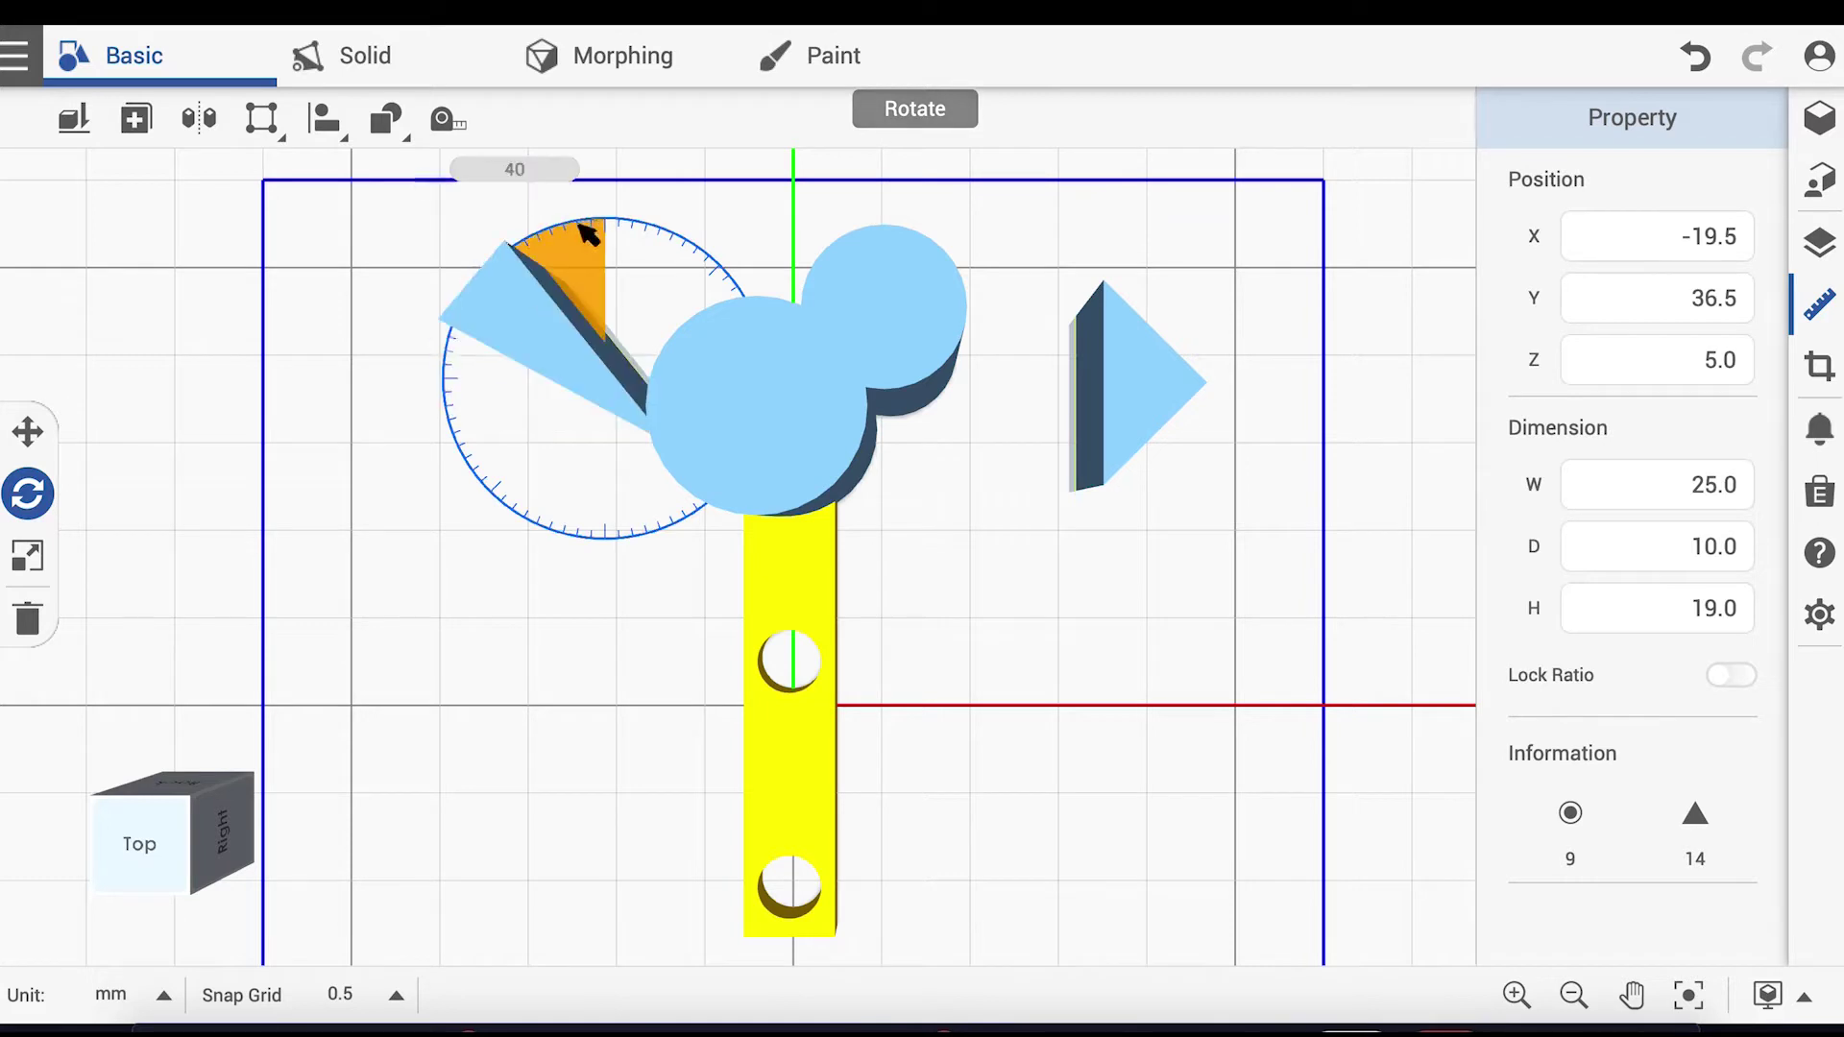
pyautogui.click(28, 434)
pyautogui.moveTo(524, 284); pyautogui.dragTo(604, 260)
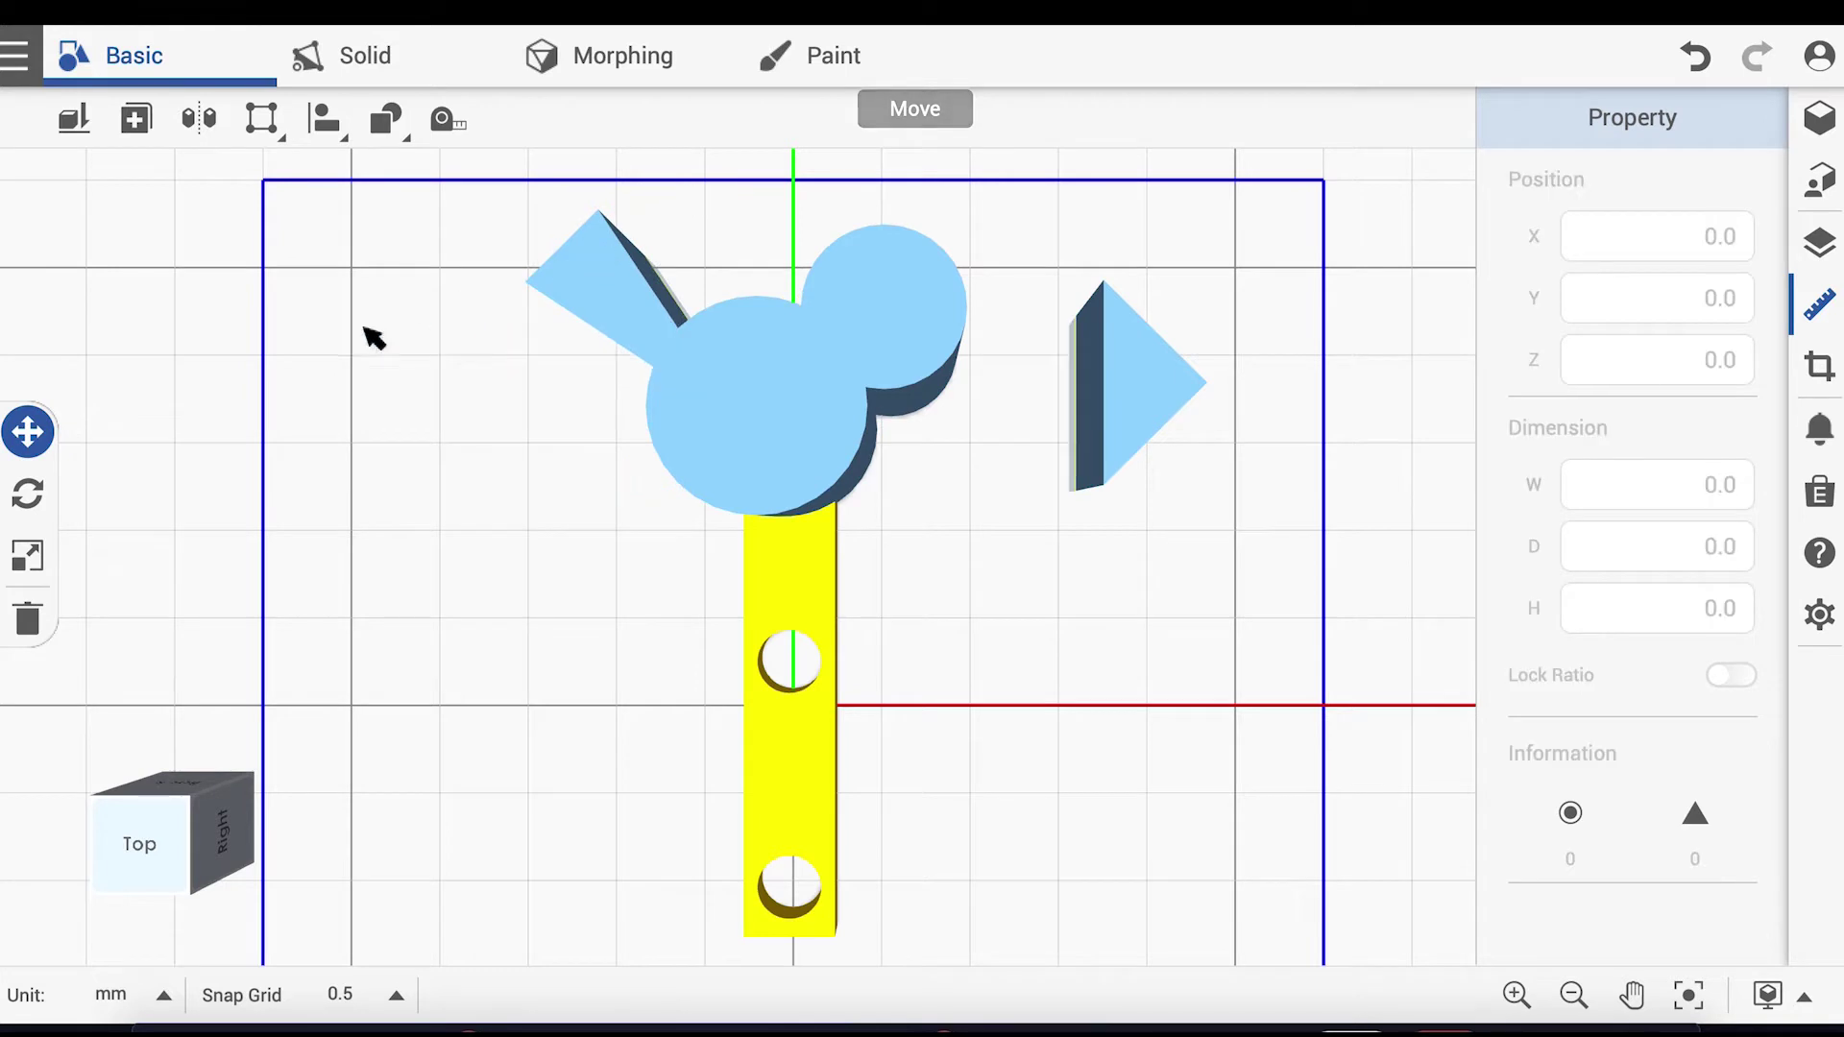
# Step: Shrink the right wedge to 10 × 6 mm and move it onto the small cylinder as a beak
pyautogui.click(29, 440)
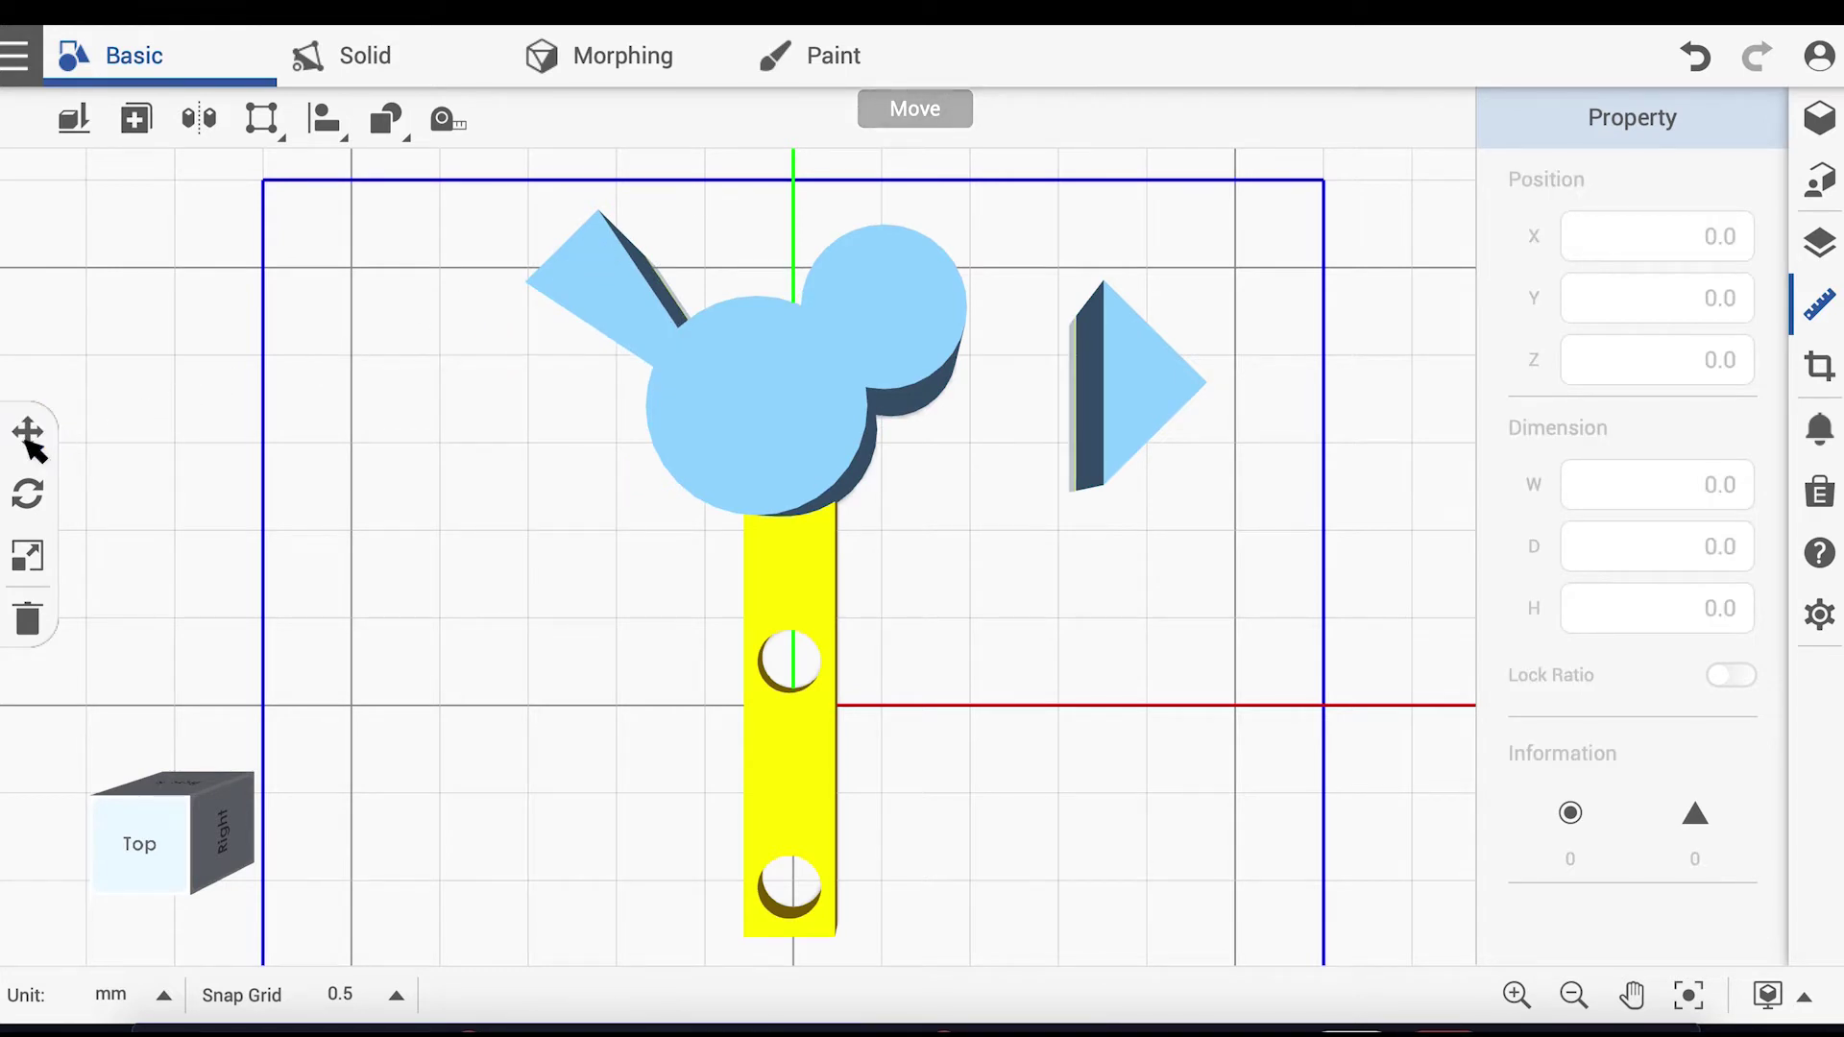
pyautogui.click(1150, 404)
pyautogui.click(1725, 505)
pyautogui.write('1')
pyautogui.click(1736, 565)
pyautogui.write('6')
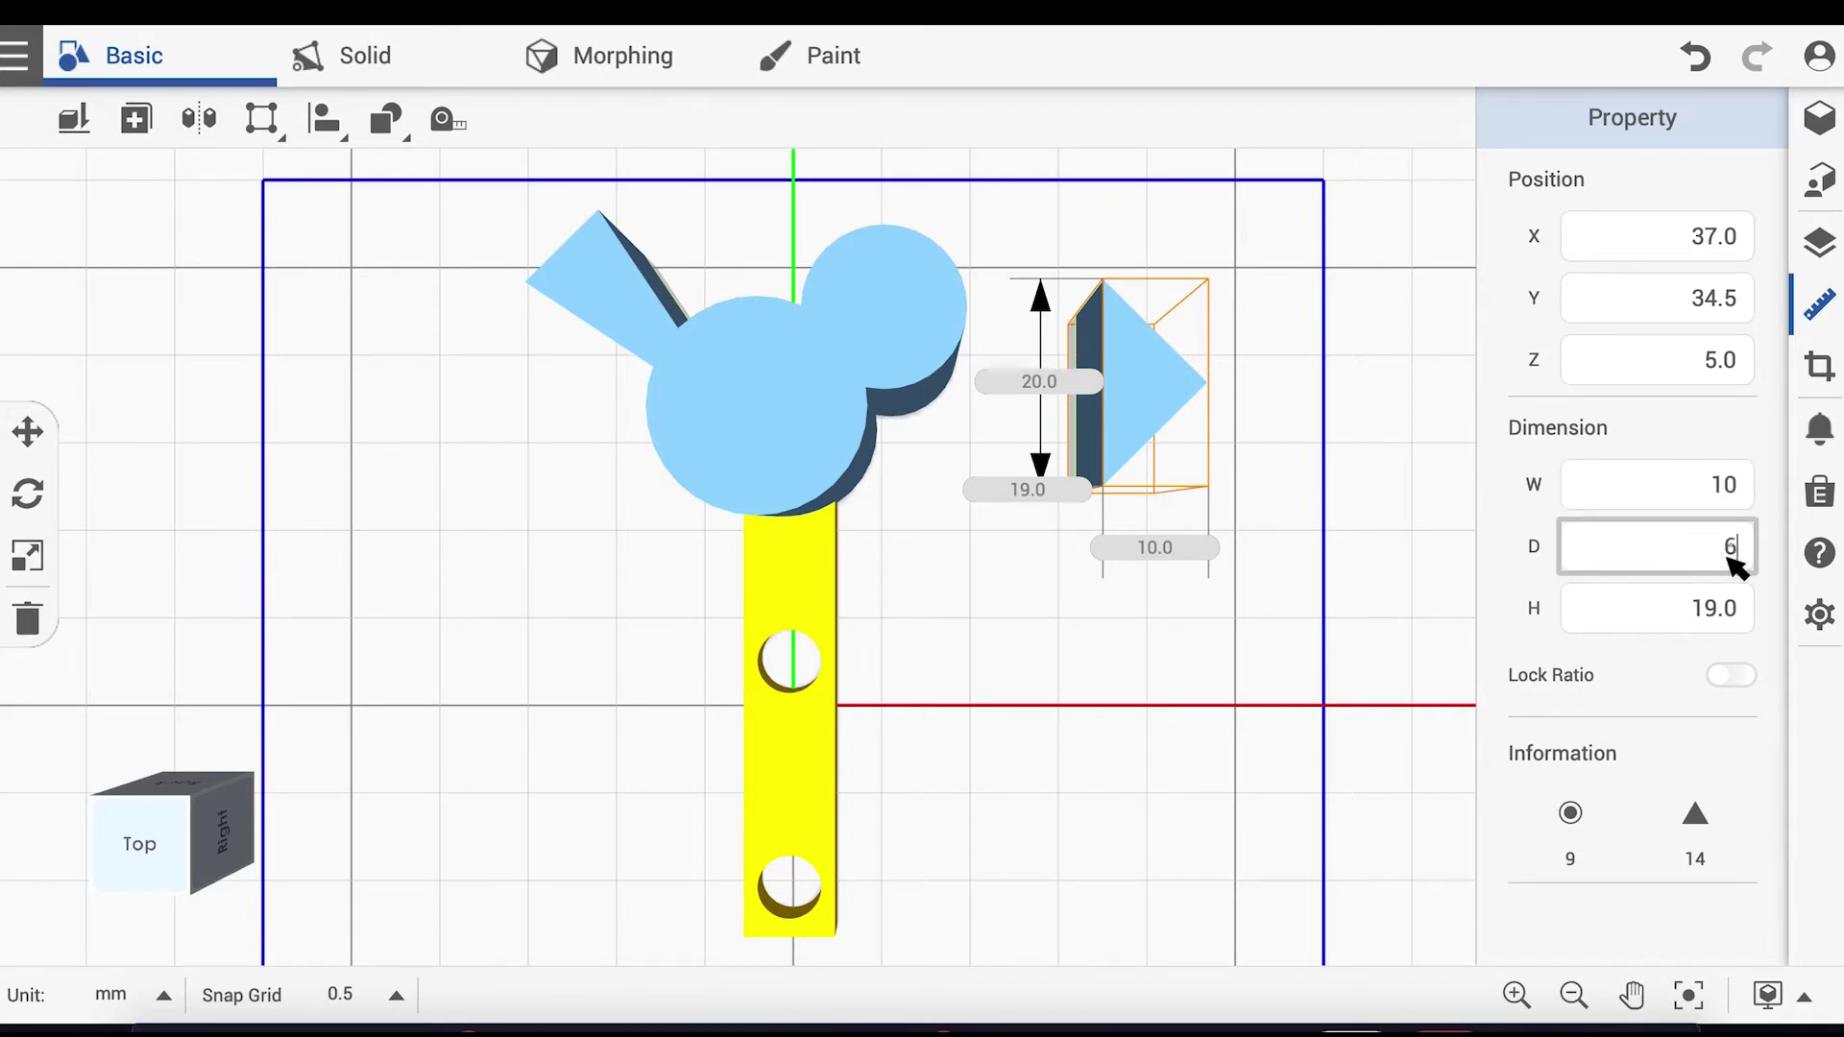
pyautogui.press('Return')
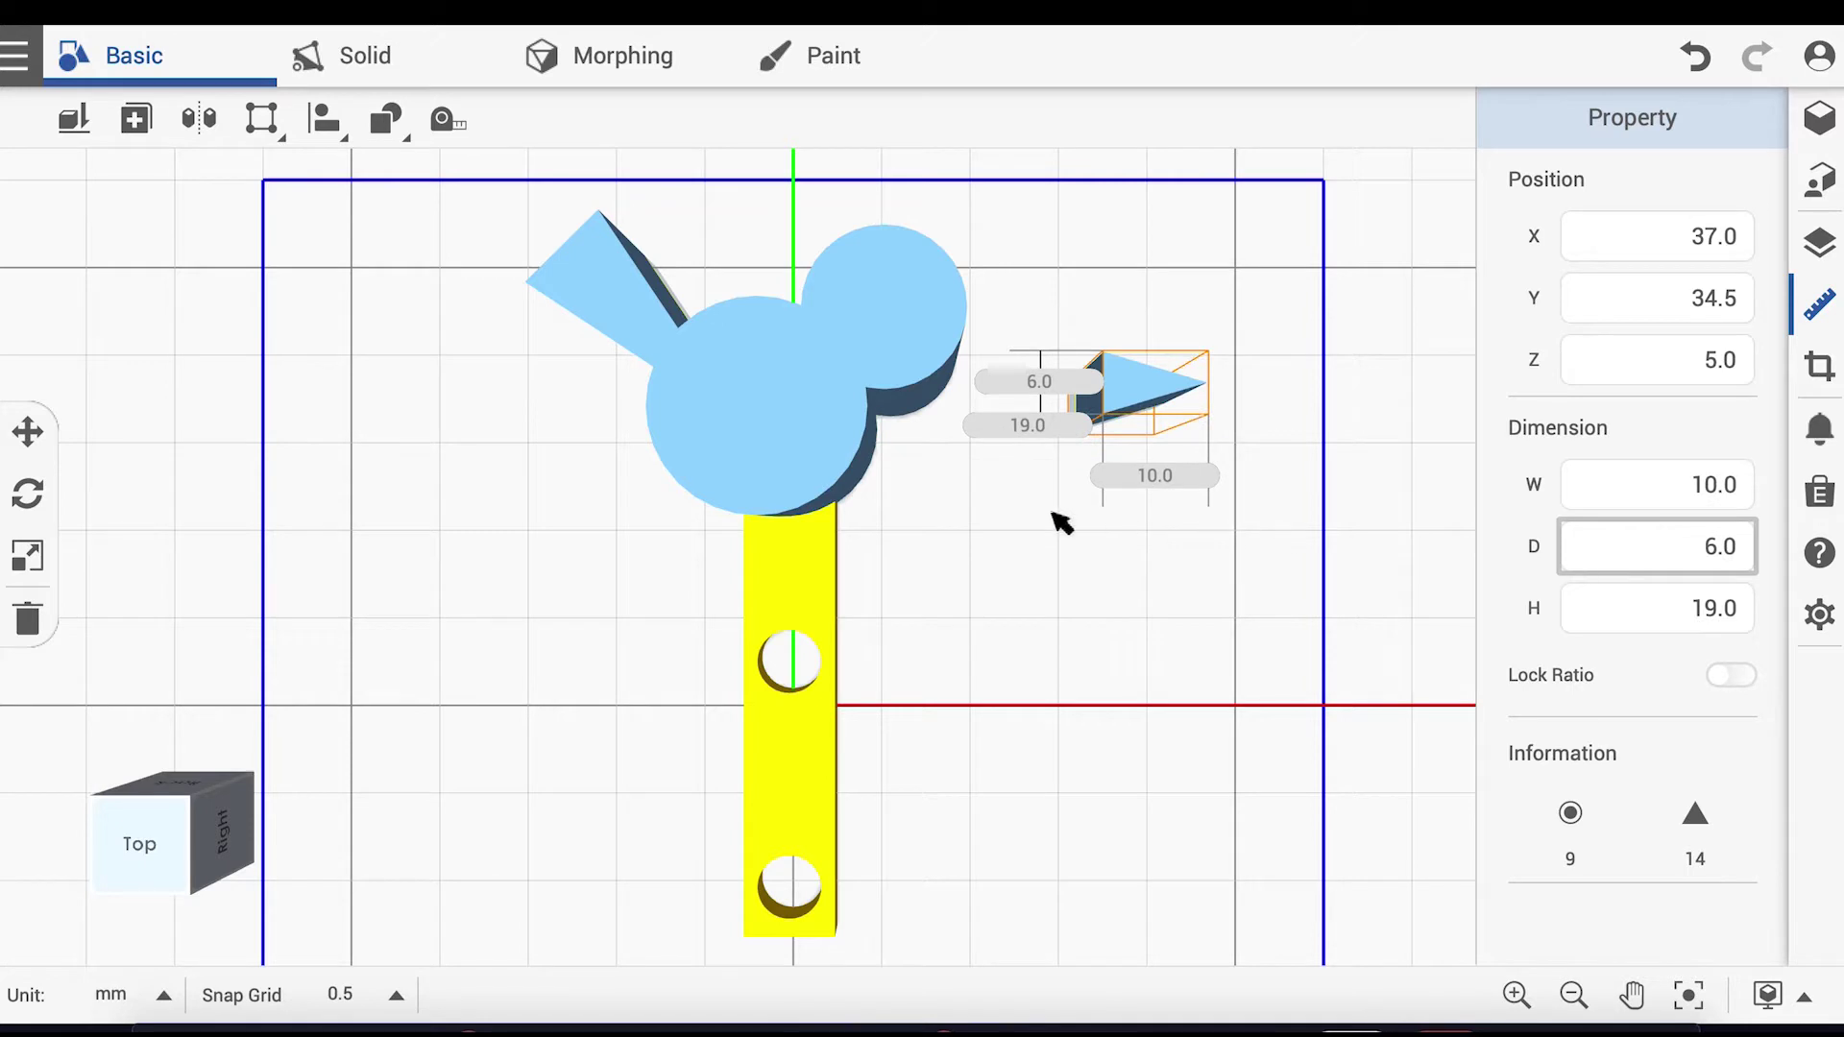
pyautogui.click(27, 432)
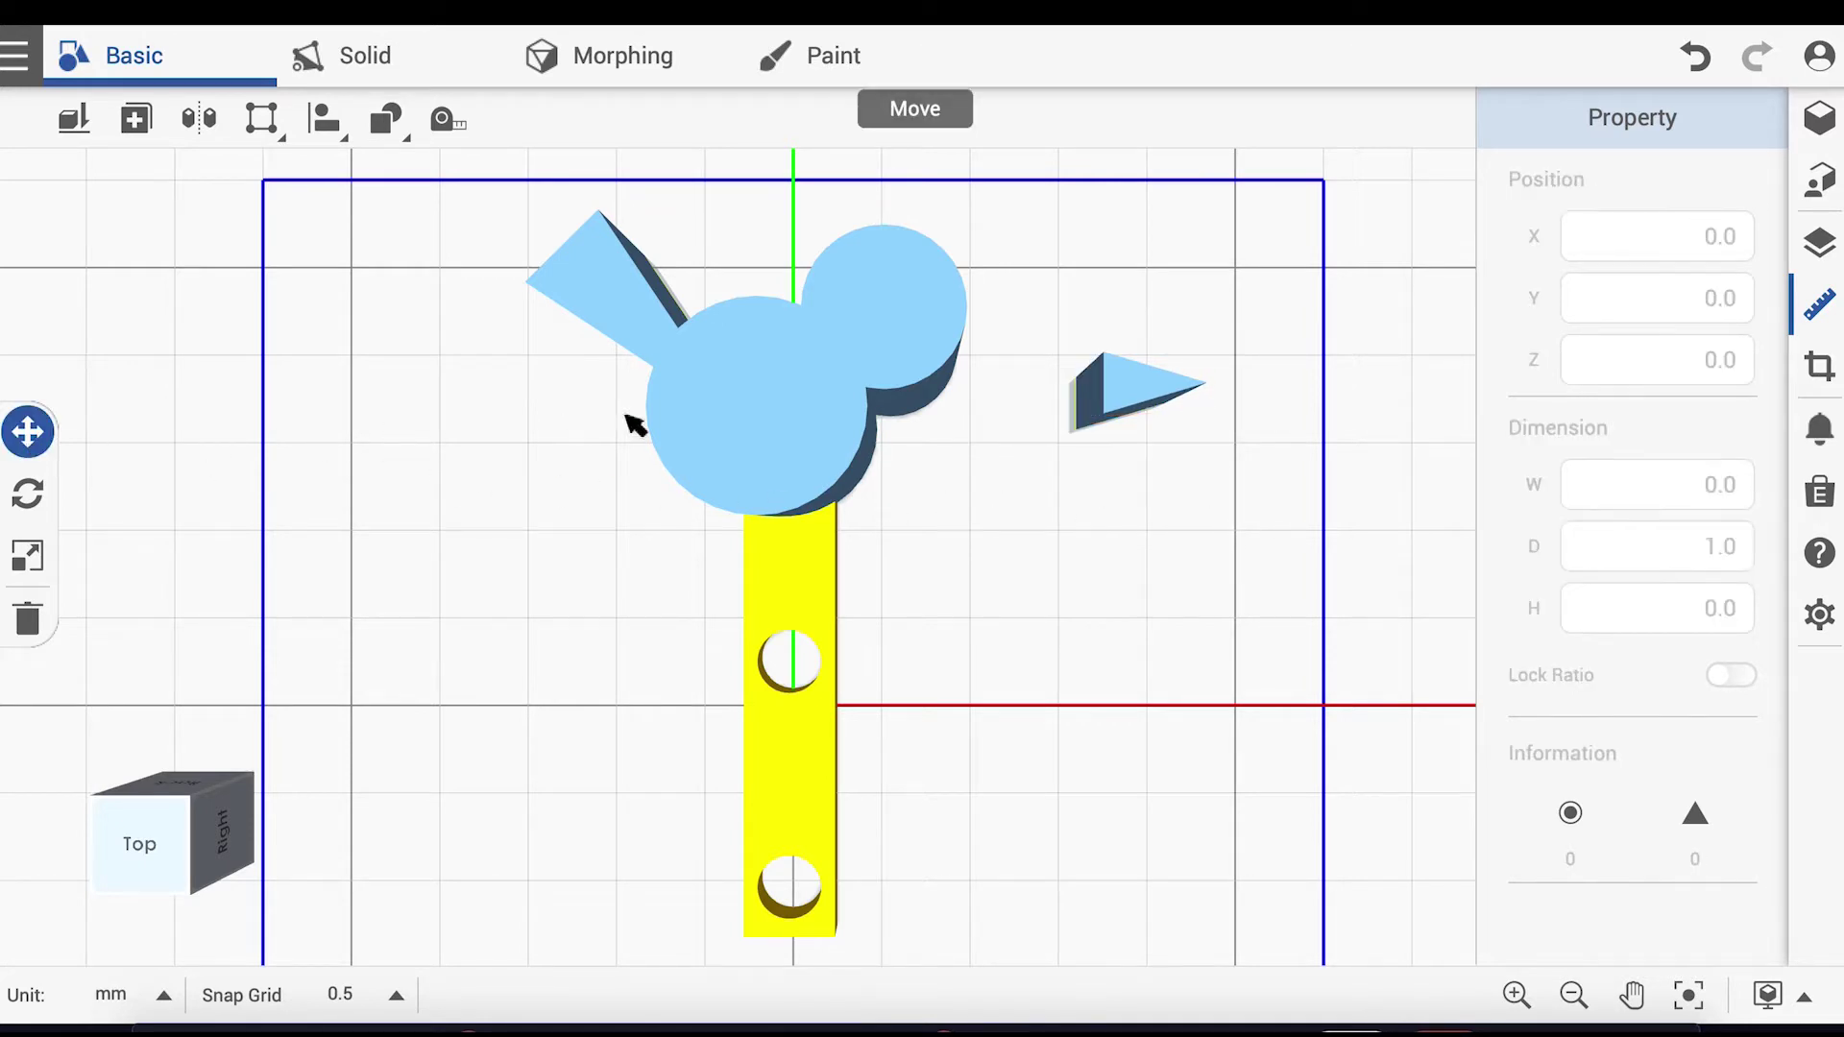
pyautogui.moveTo(1153, 395)
pyautogui.mouseDown()
pyautogui.moveTo(1000, 309)
pyautogui.moveTo(980, 317)
pyautogui.mouseUp()
pyautogui.click(980, 317)
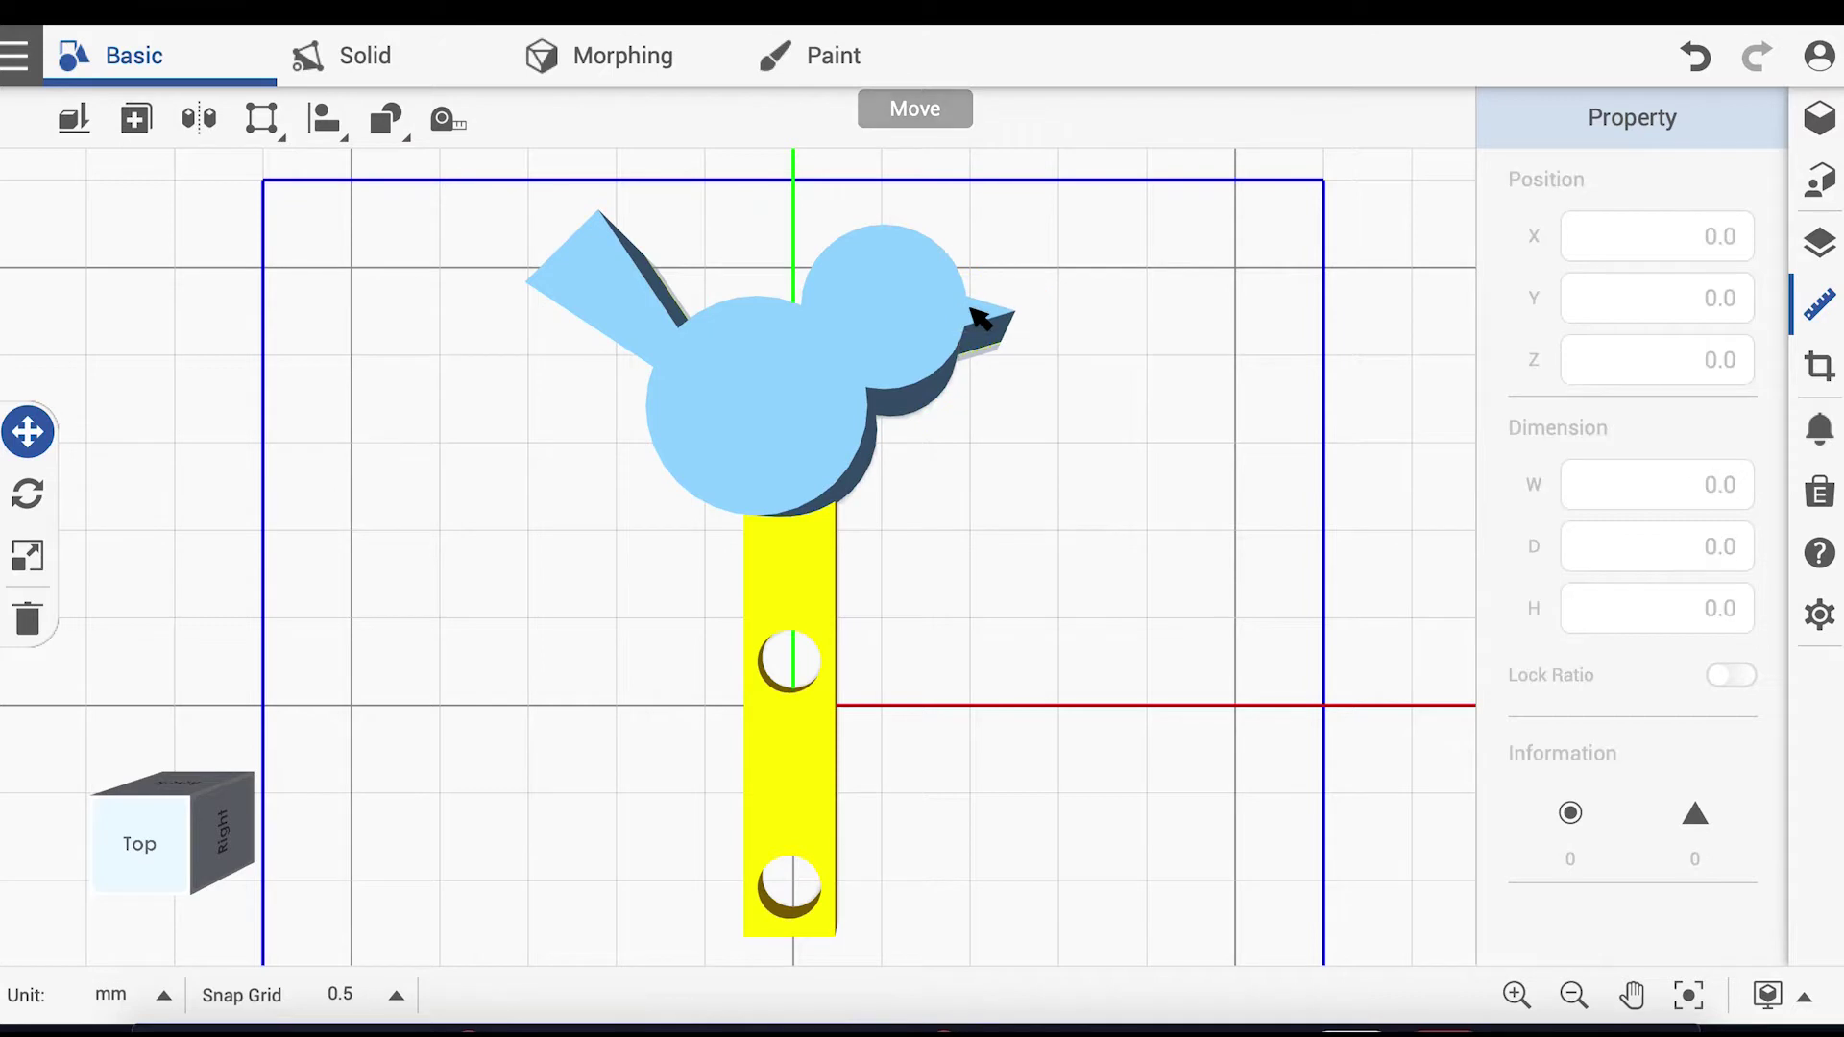
# Step: Group-select the tail, body and head and paint them yellow
pyautogui.click(262, 120)
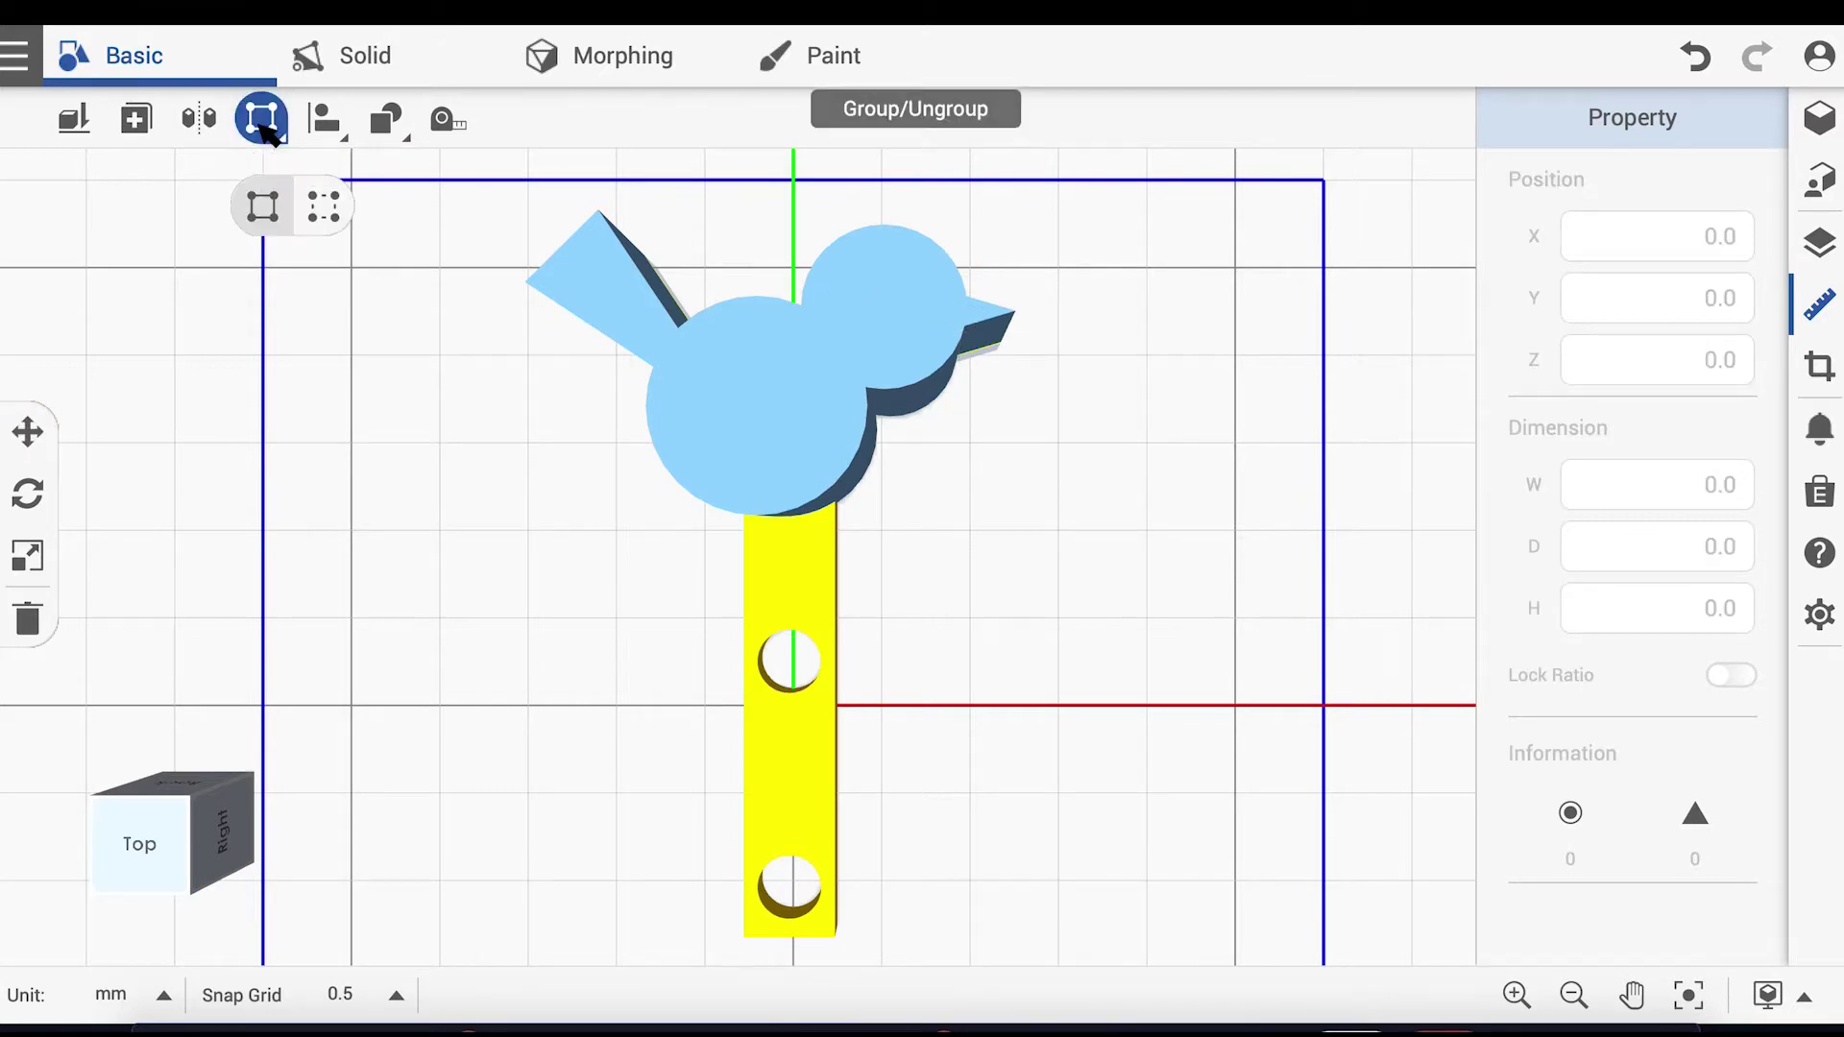
pyautogui.click(262, 219)
pyautogui.click(620, 306)
pyautogui.click(765, 383)
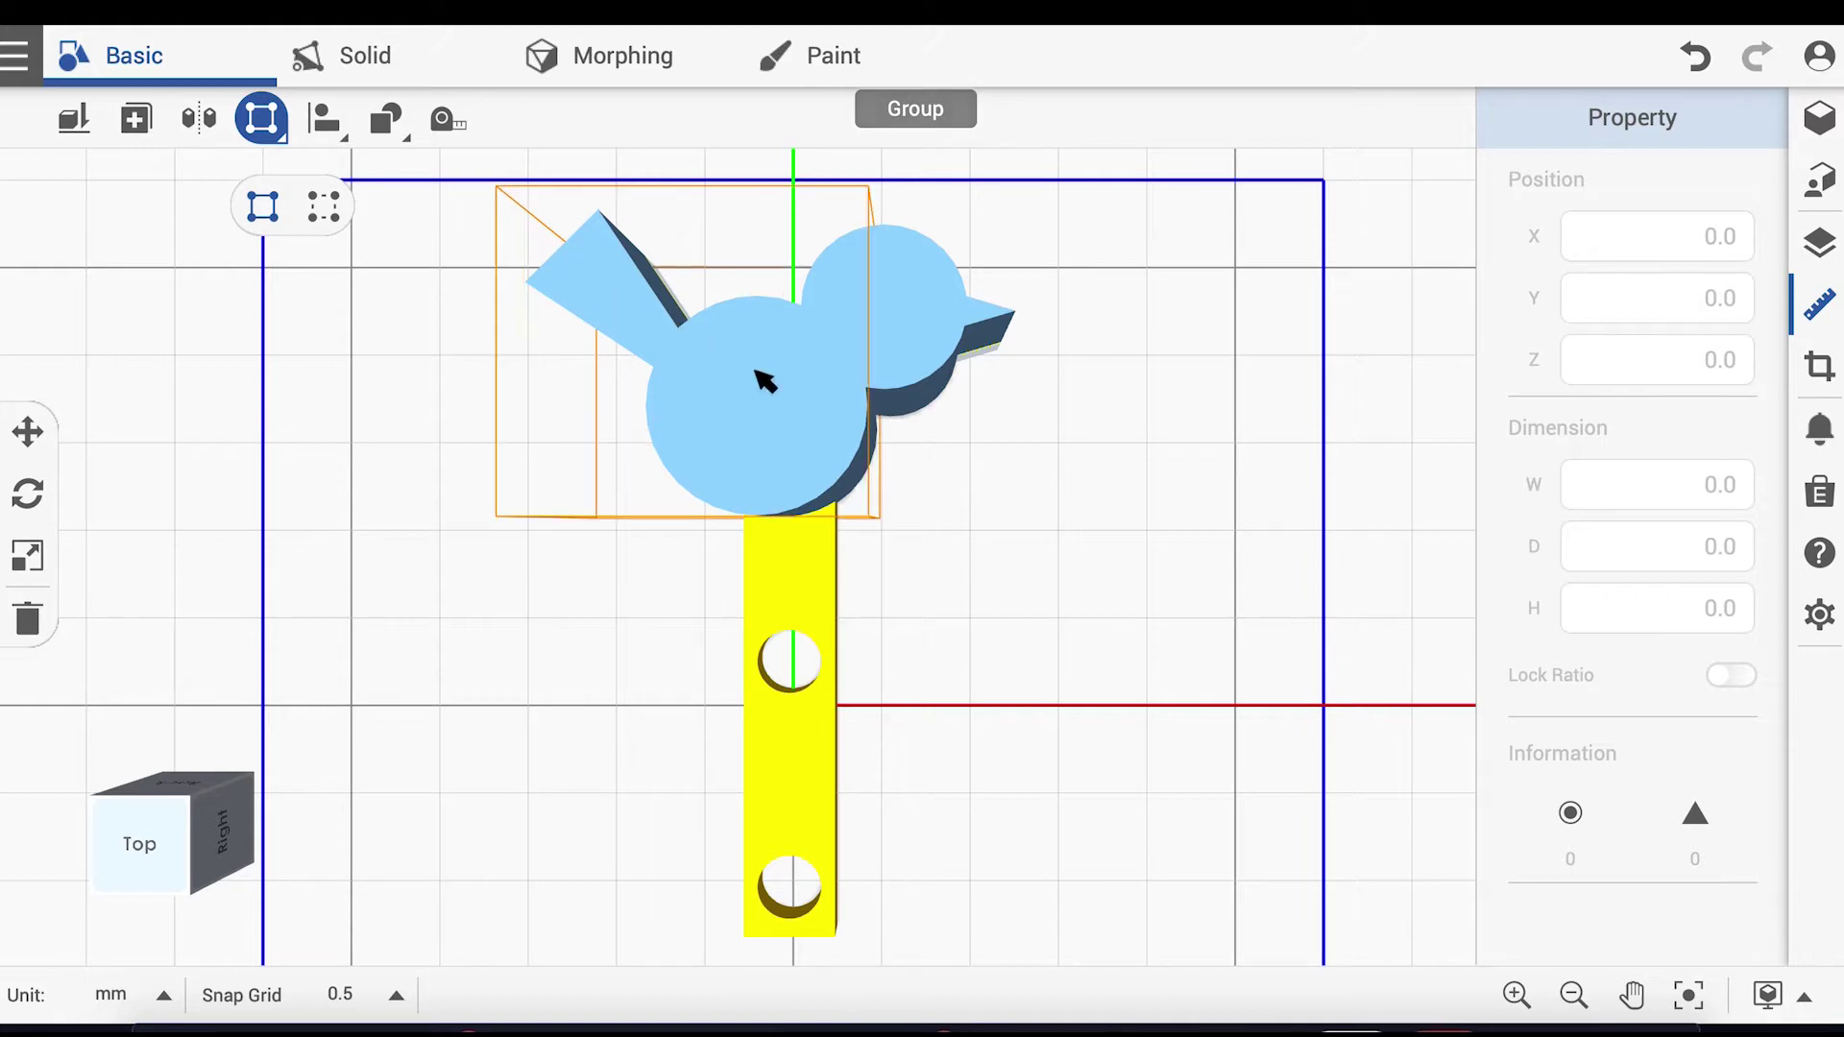
pyautogui.click(908, 333)
pyautogui.click(846, 65)
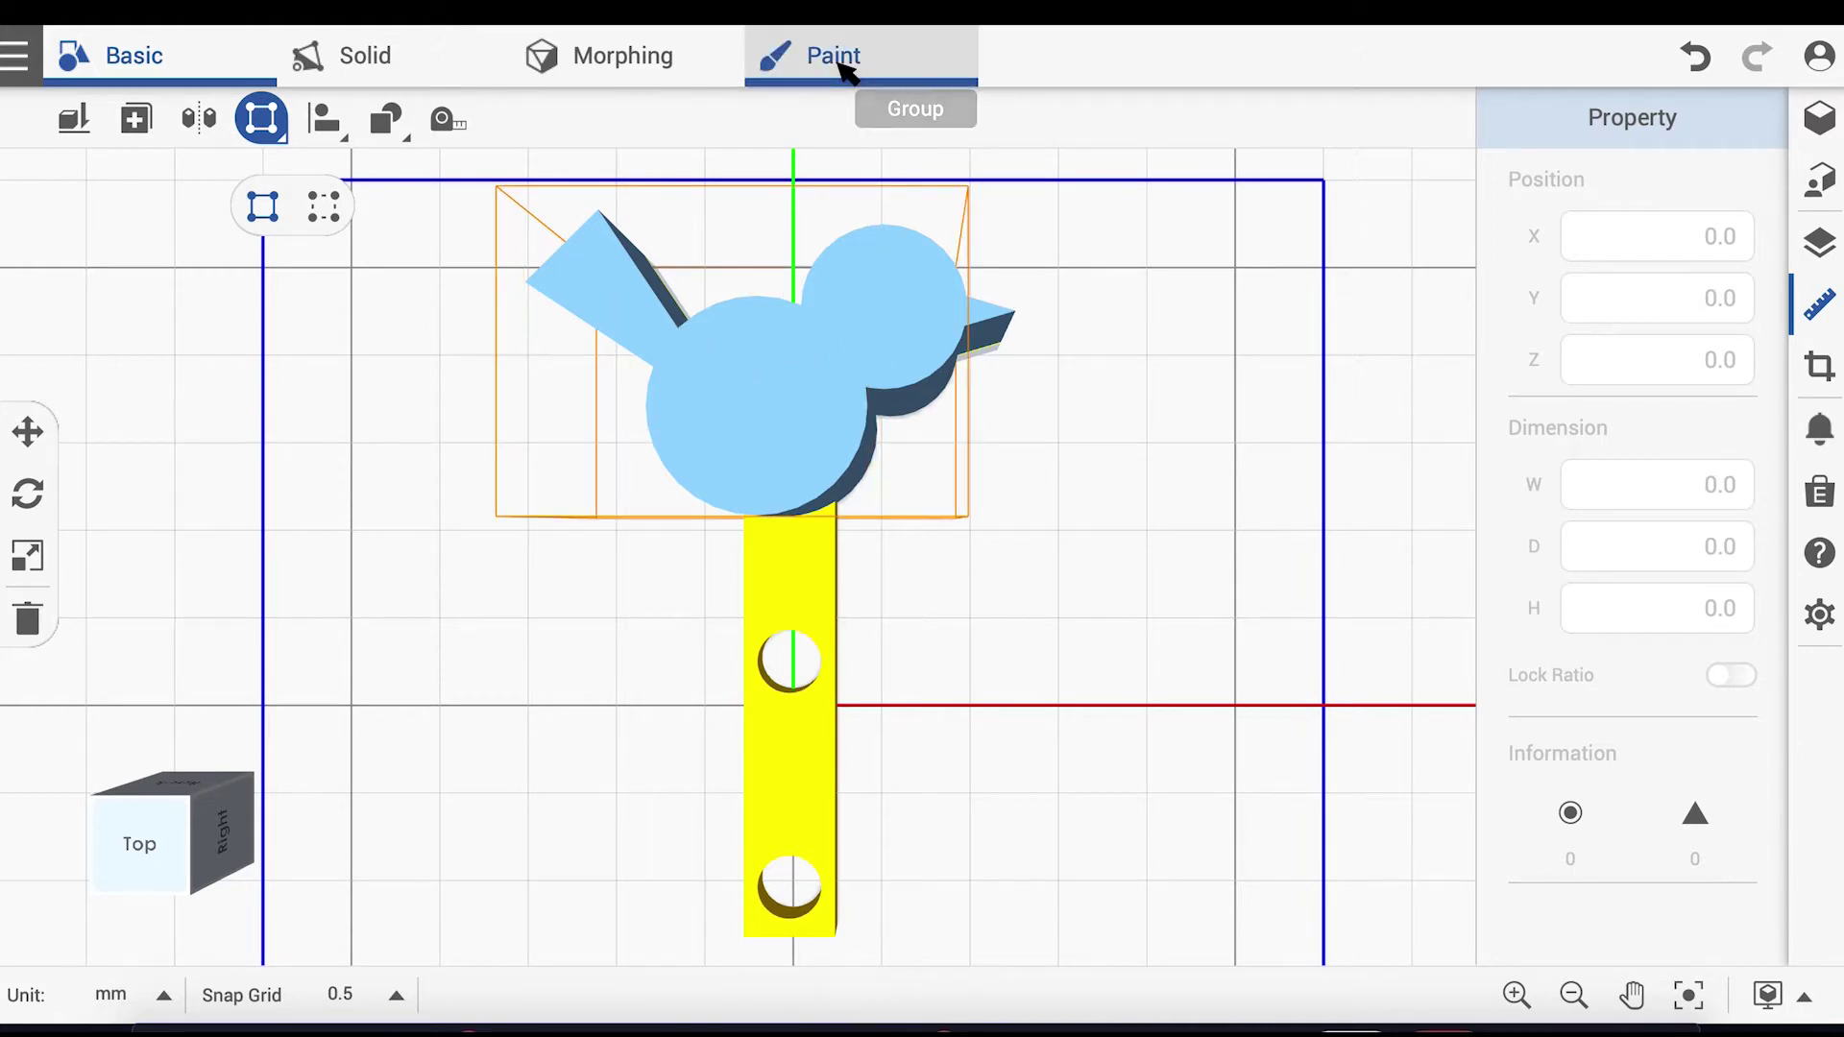
pyautogui.click(135, 123)
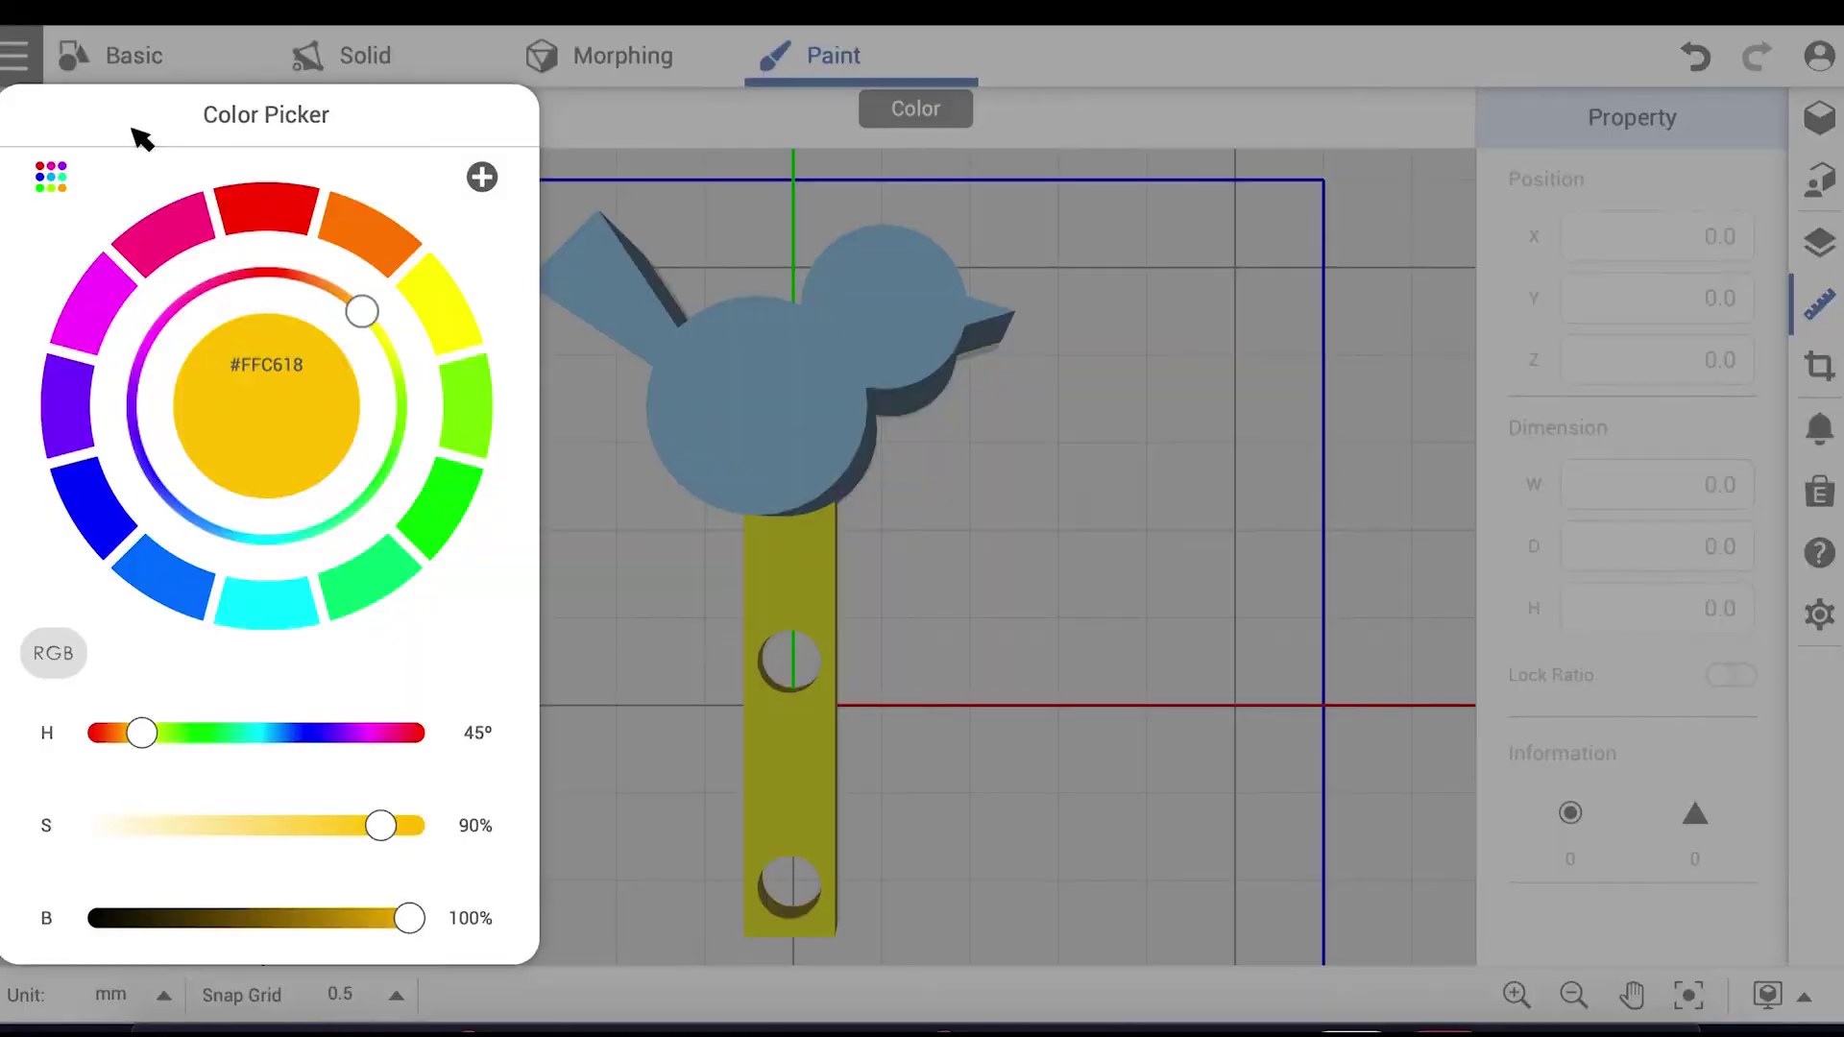
pyautogui.click(235, 366)
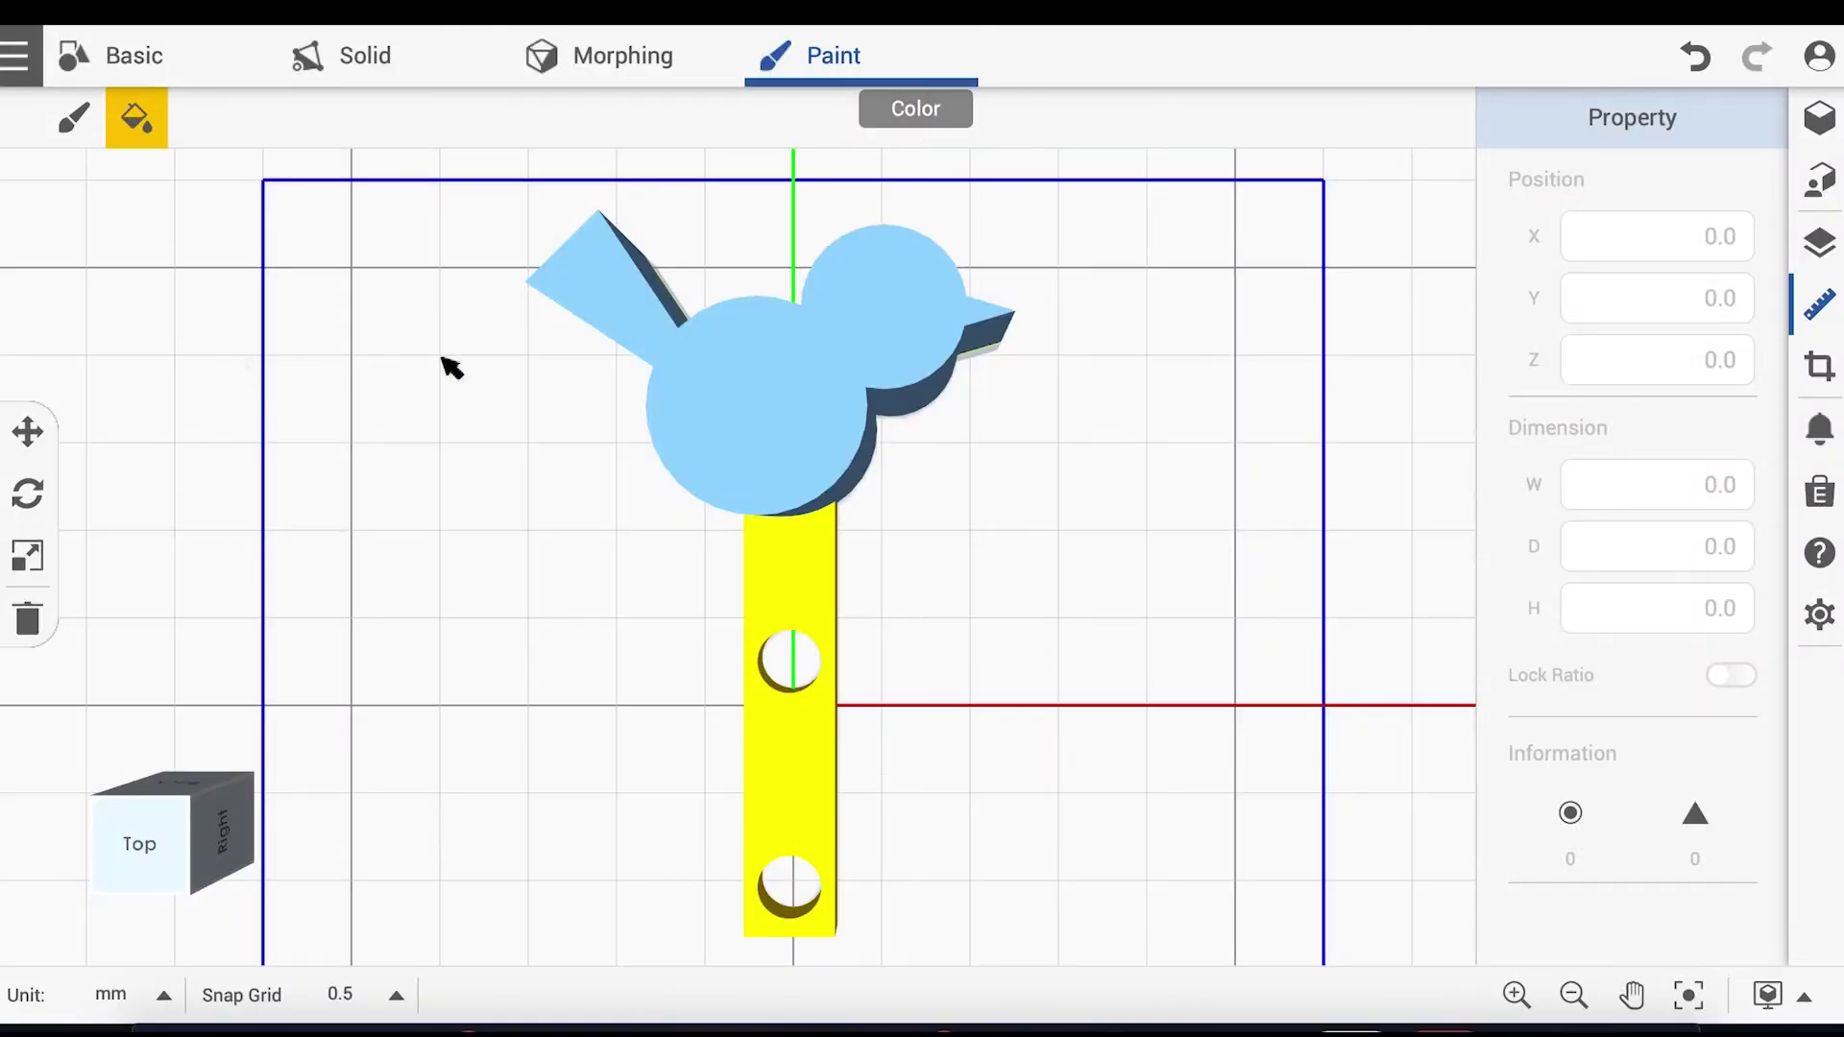
pyautogui.click(765, 367)
# Step: Paint the beak magenta
pyautogui.click(141, 130)
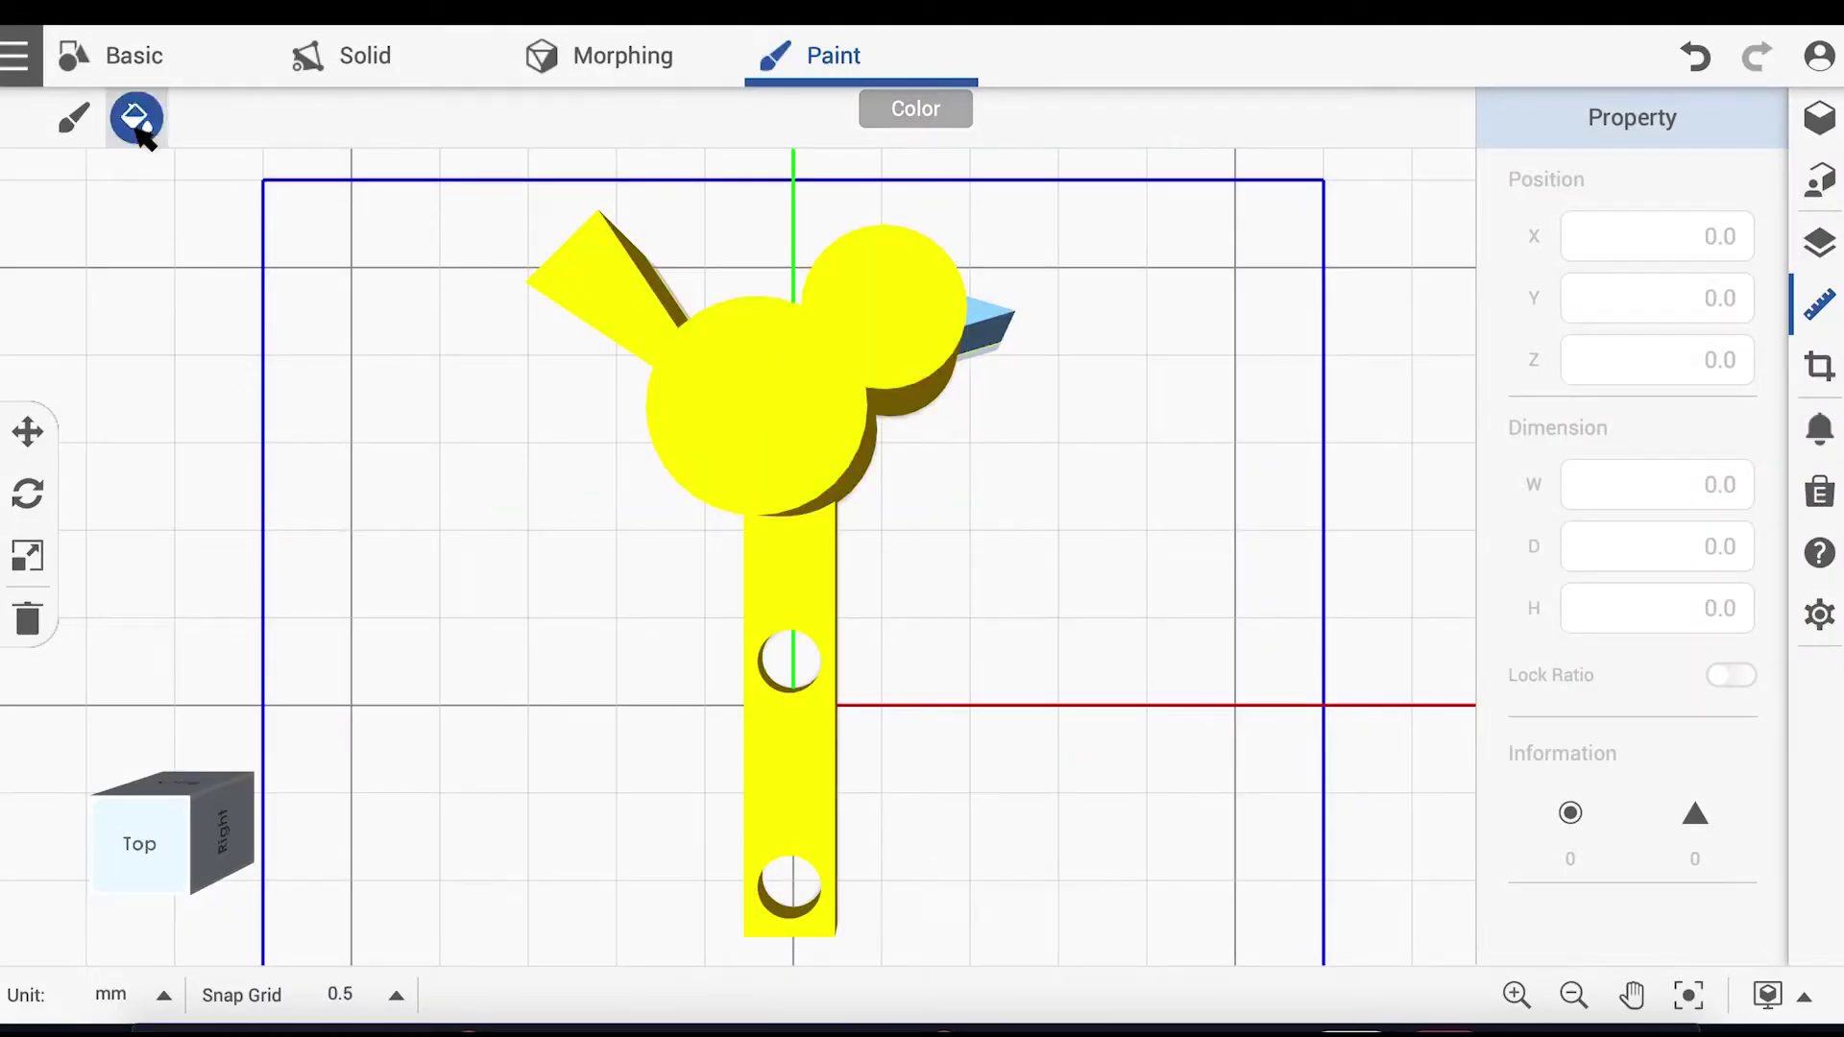
pyautogui.click(213, 302)
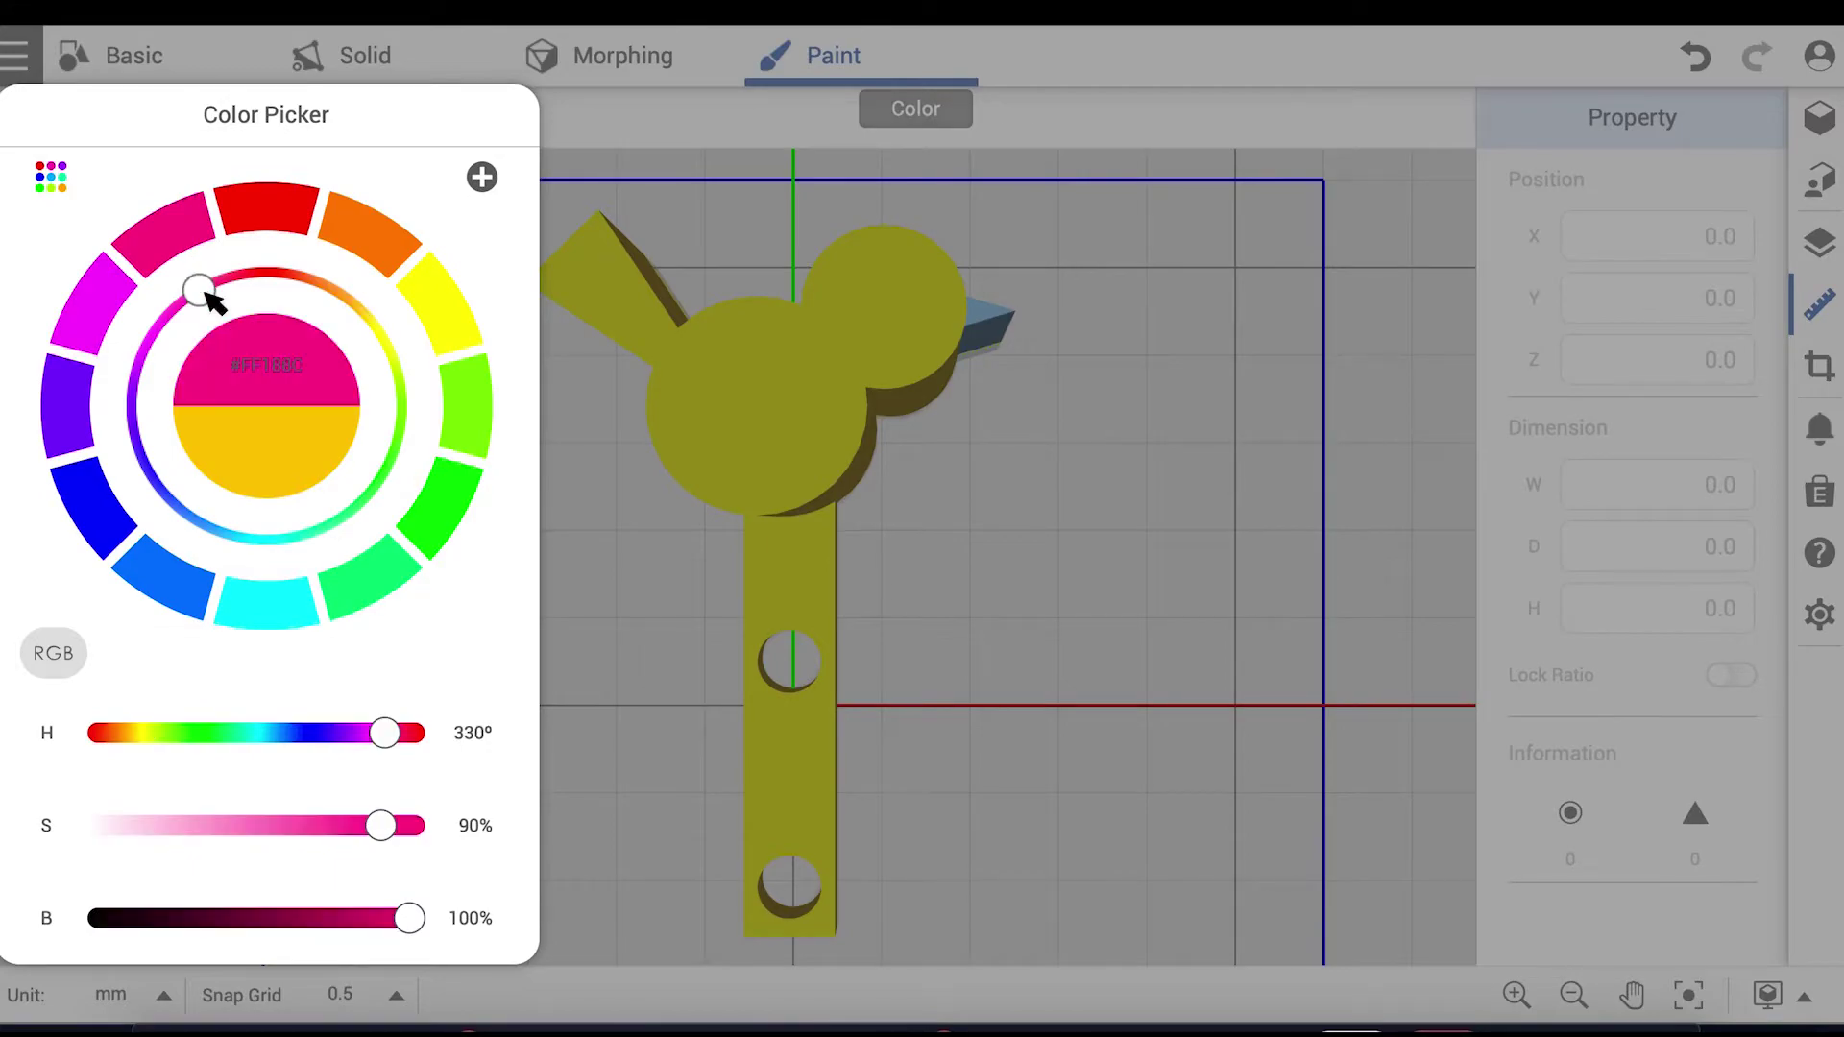
pyautogui.click(985, 317)
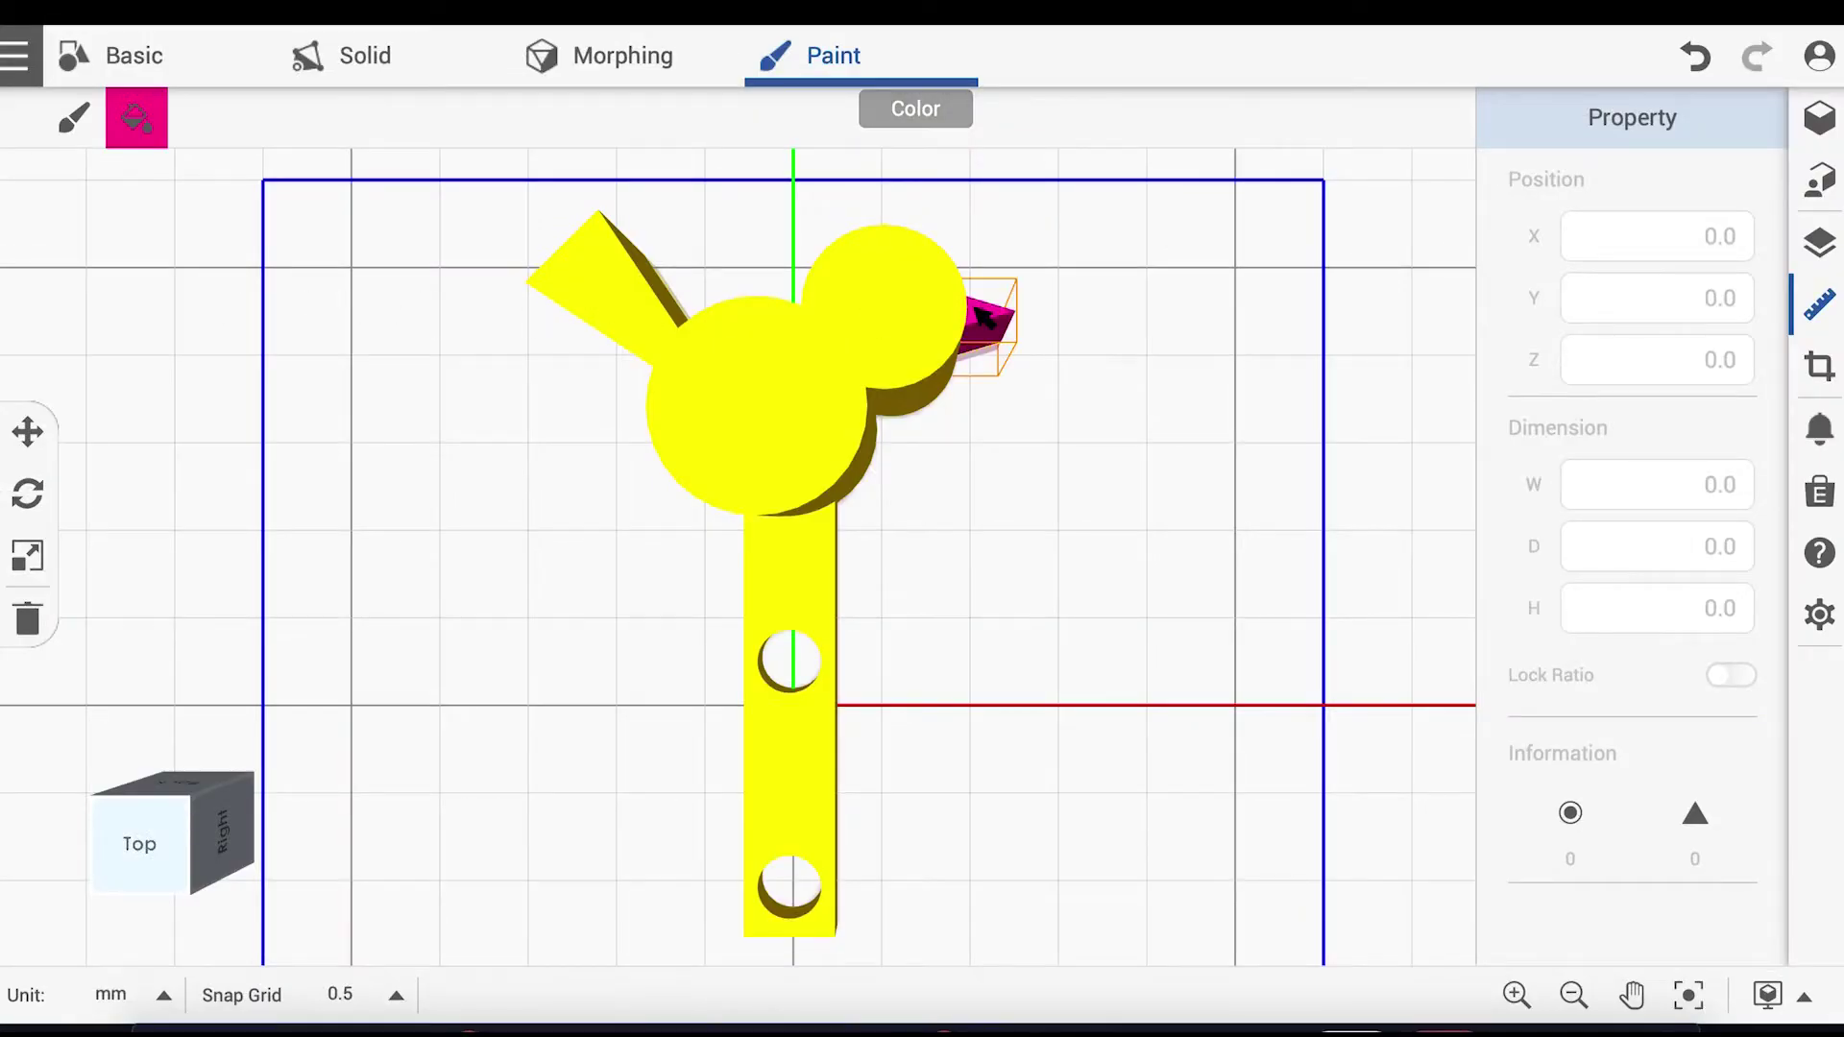
pyautogui.press('Escape')
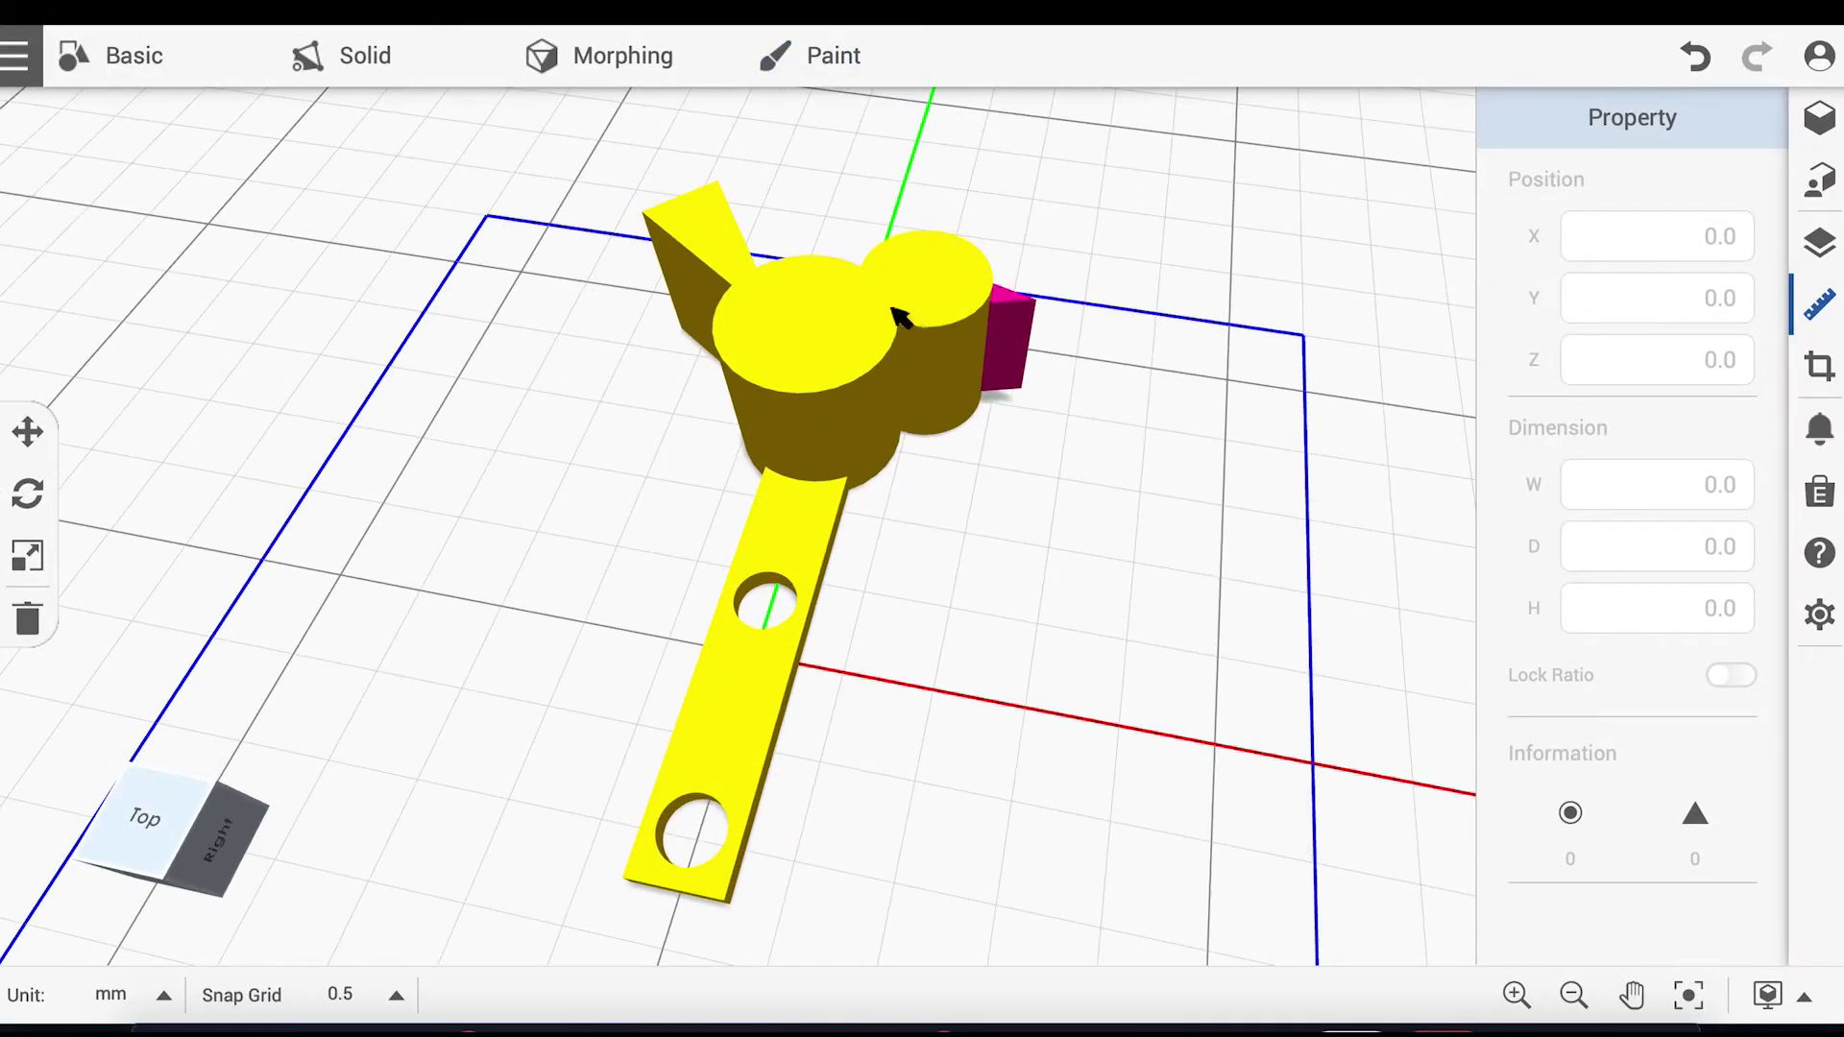
# Step: Set the bird's height to 5.0 mm and land it onto the grid
pyautogui.click(862, 318)
pyautogui.doubleClick(1697, 615)
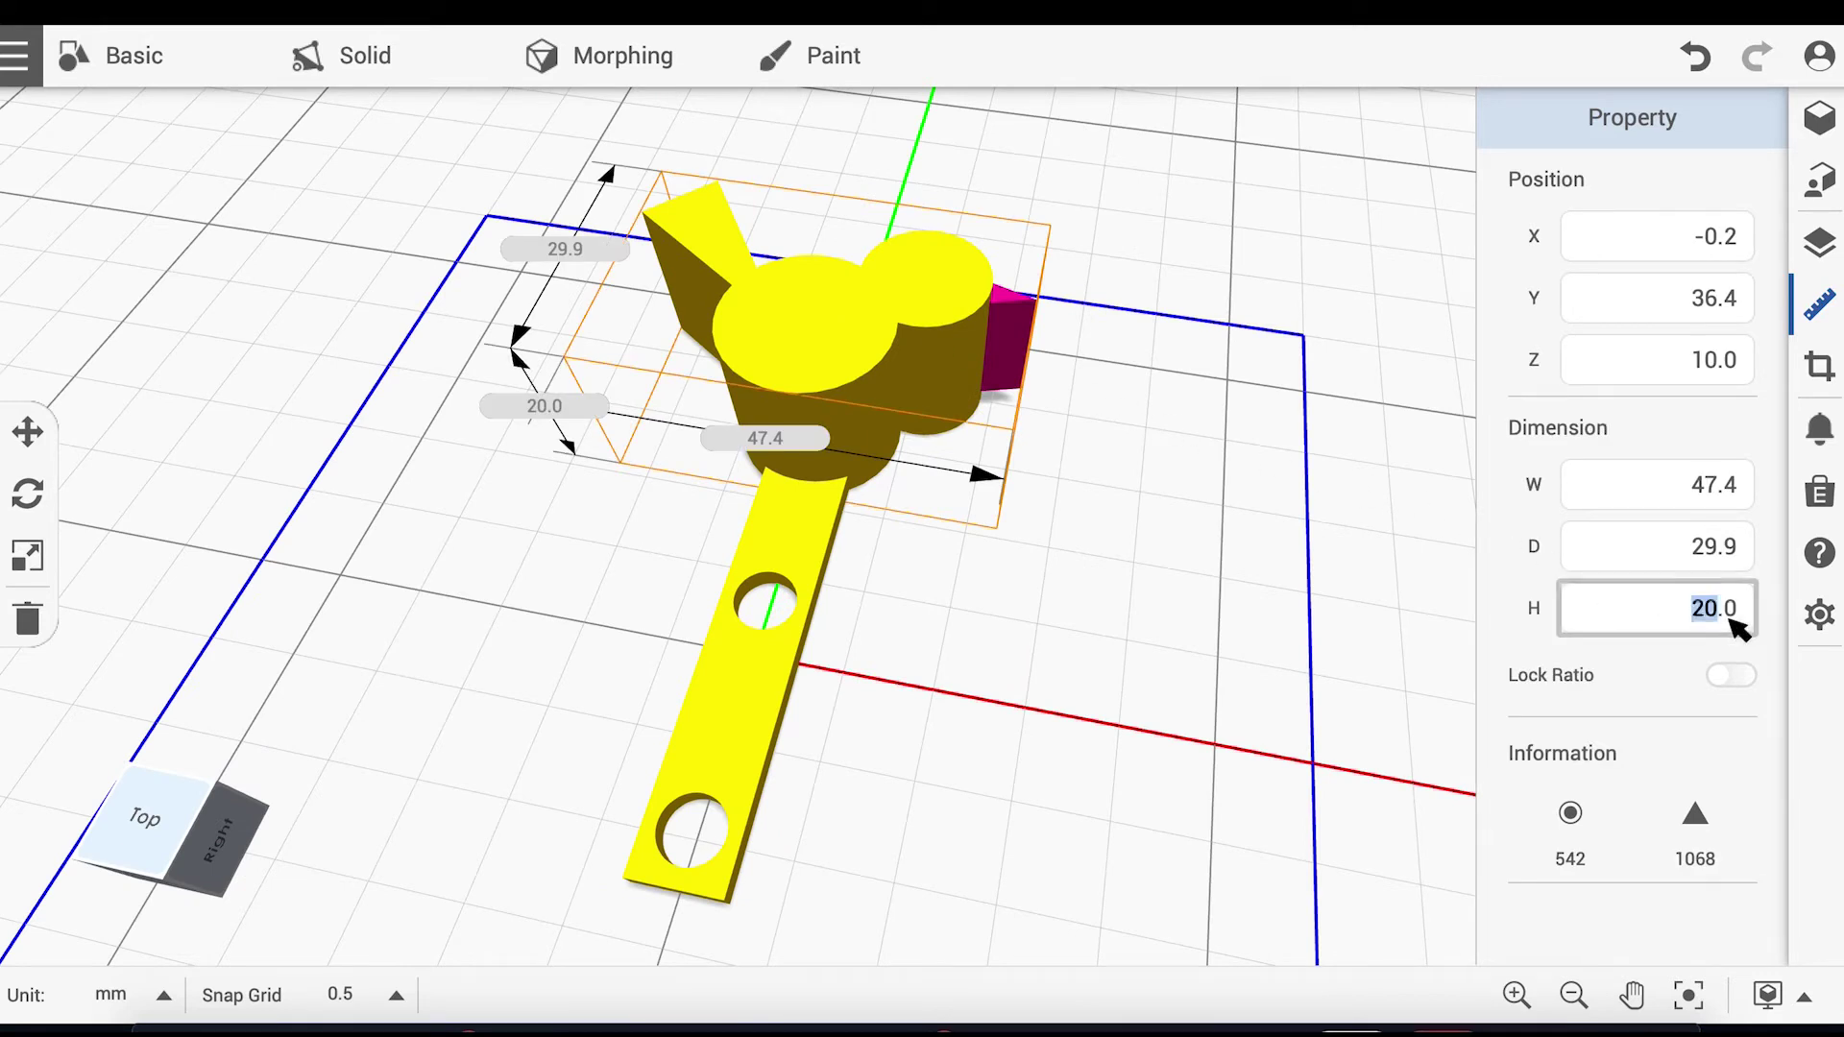
pyautogui.write('5.0')
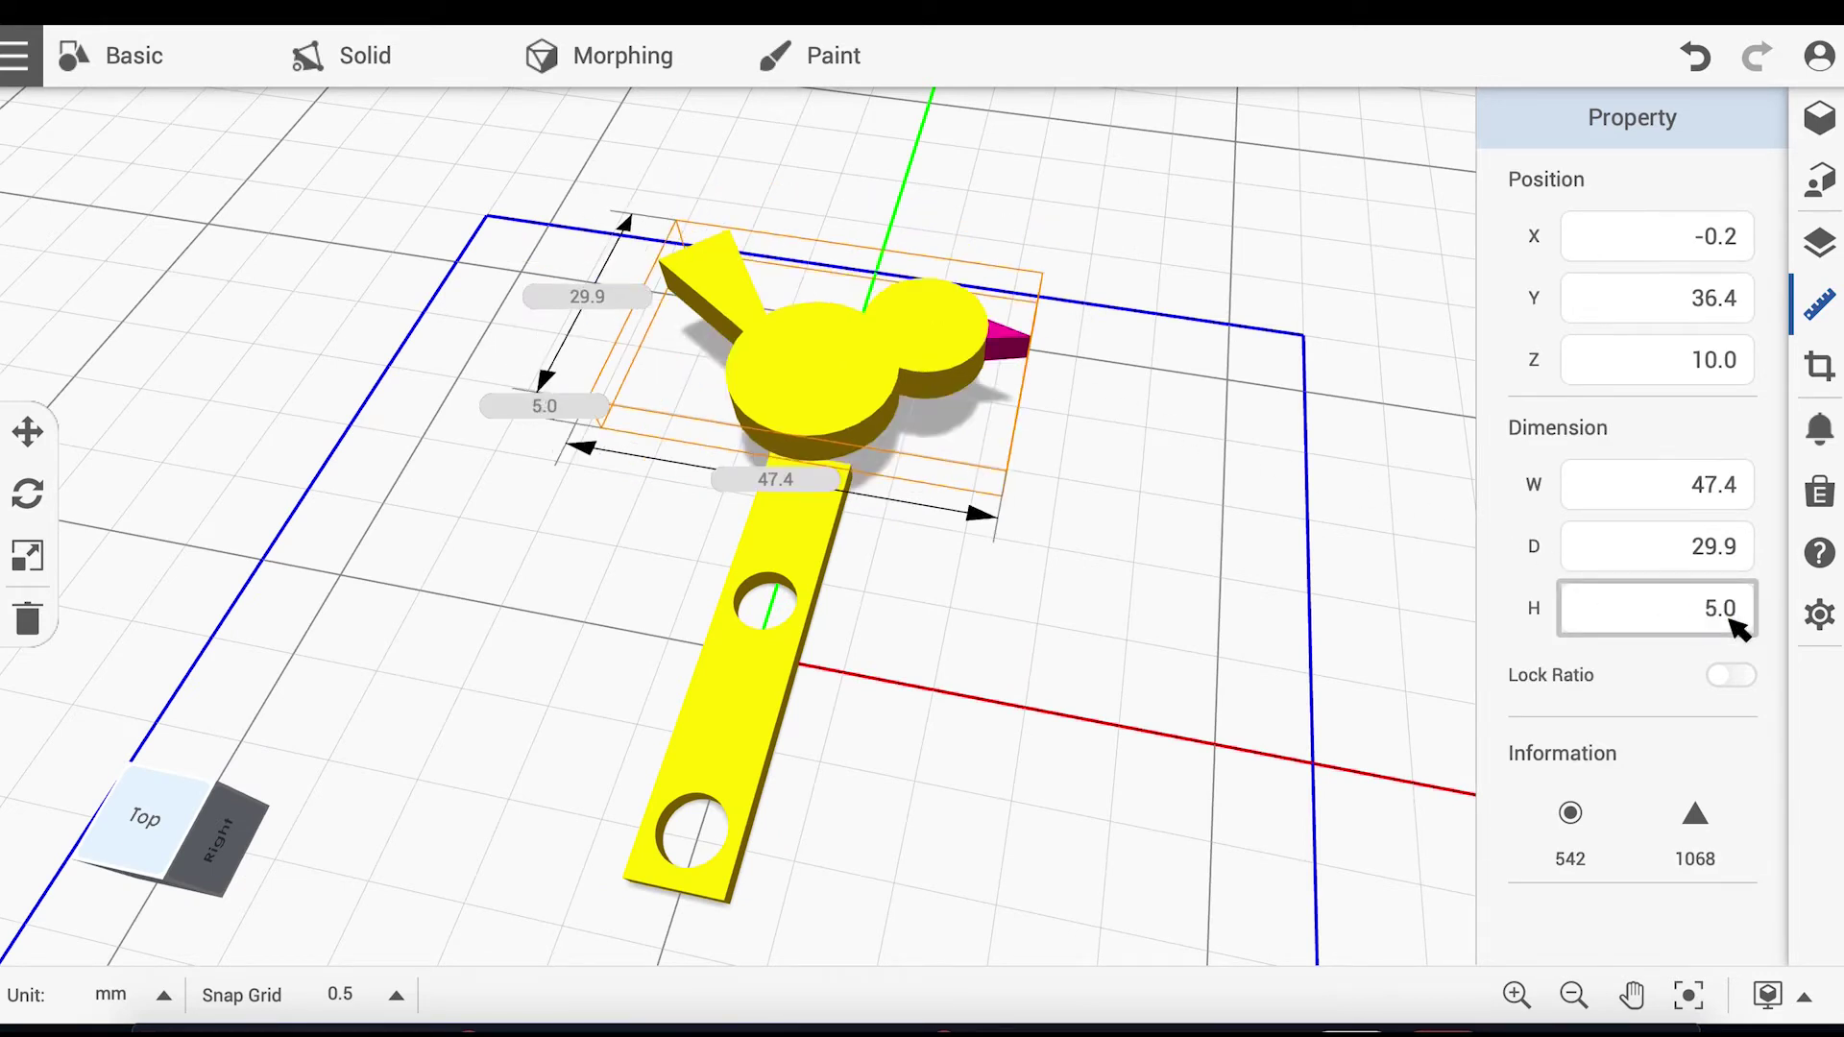
pyautogui.click(130, 65)
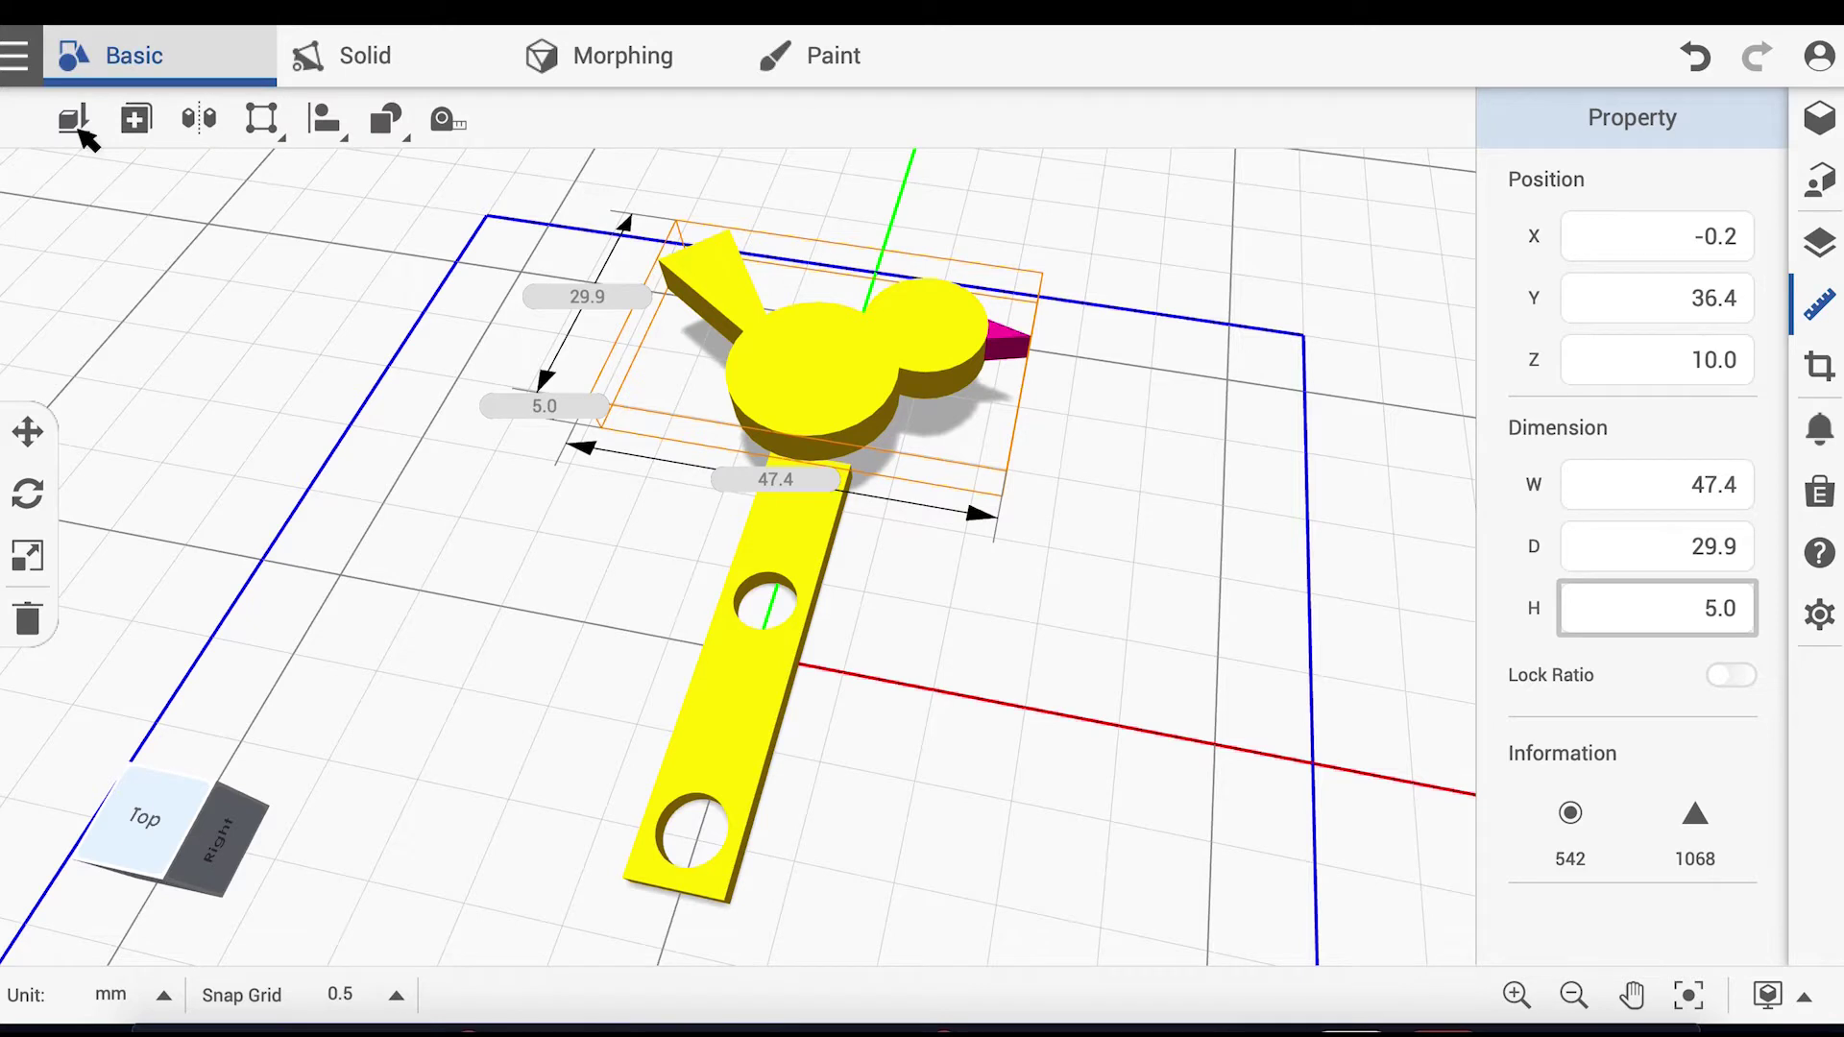
pyautogui.click(77, 123)
pyautogui.click(761, 382)
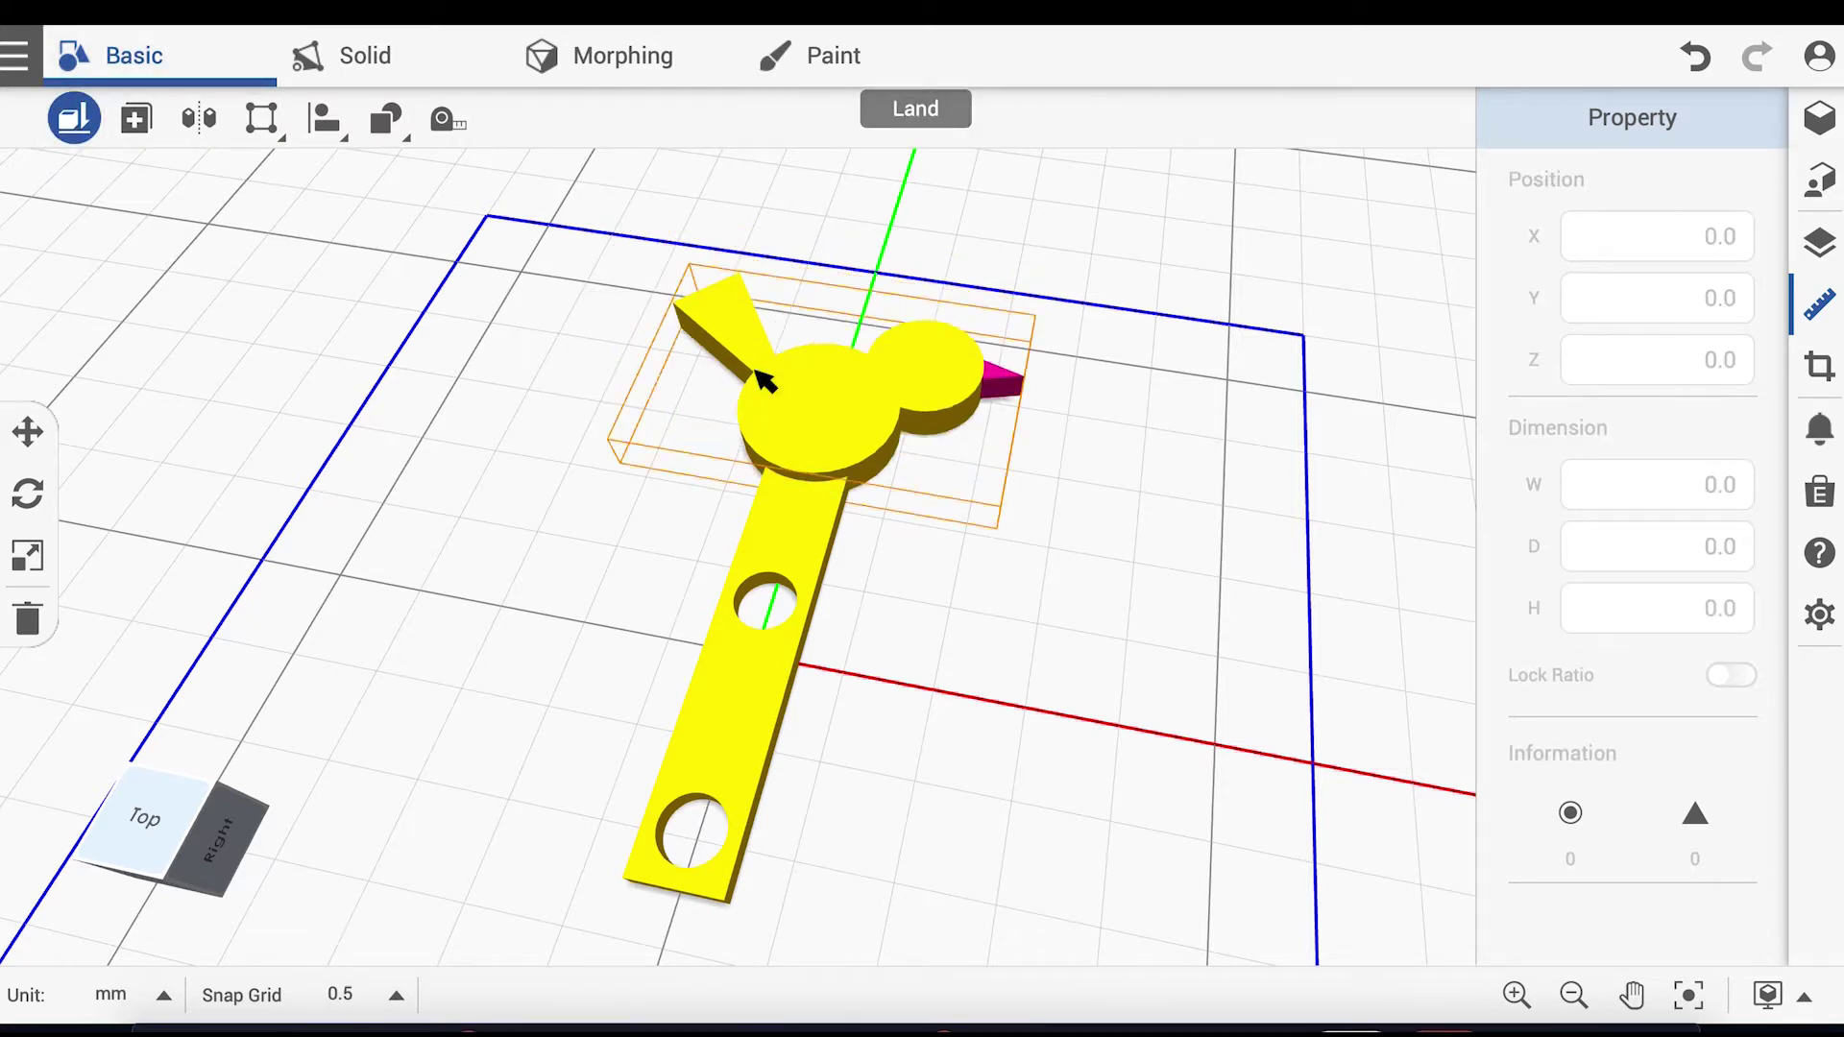
pyautogui.click(262, 119)
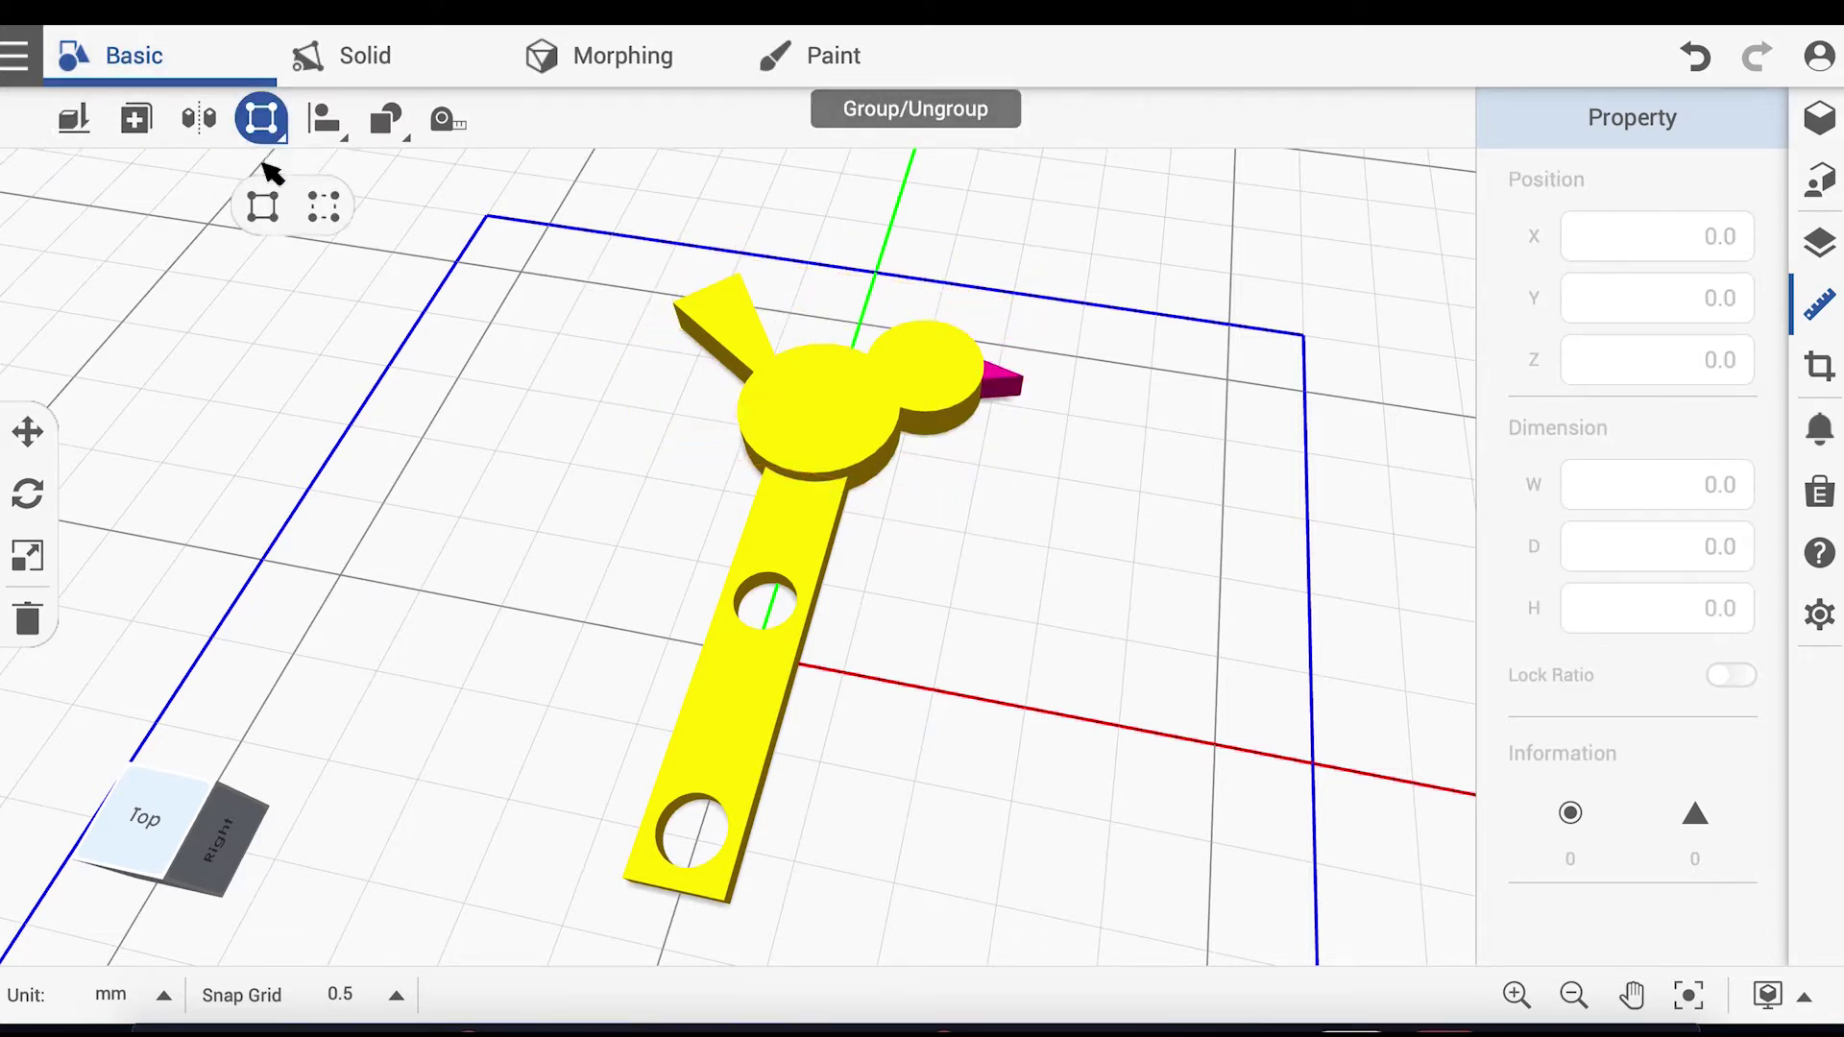
# Step: Group the bird's head together with its bar
pyautogui.click(262, 207)
pyautogui.click(858, 380)
pyautogui.click(727, 764)
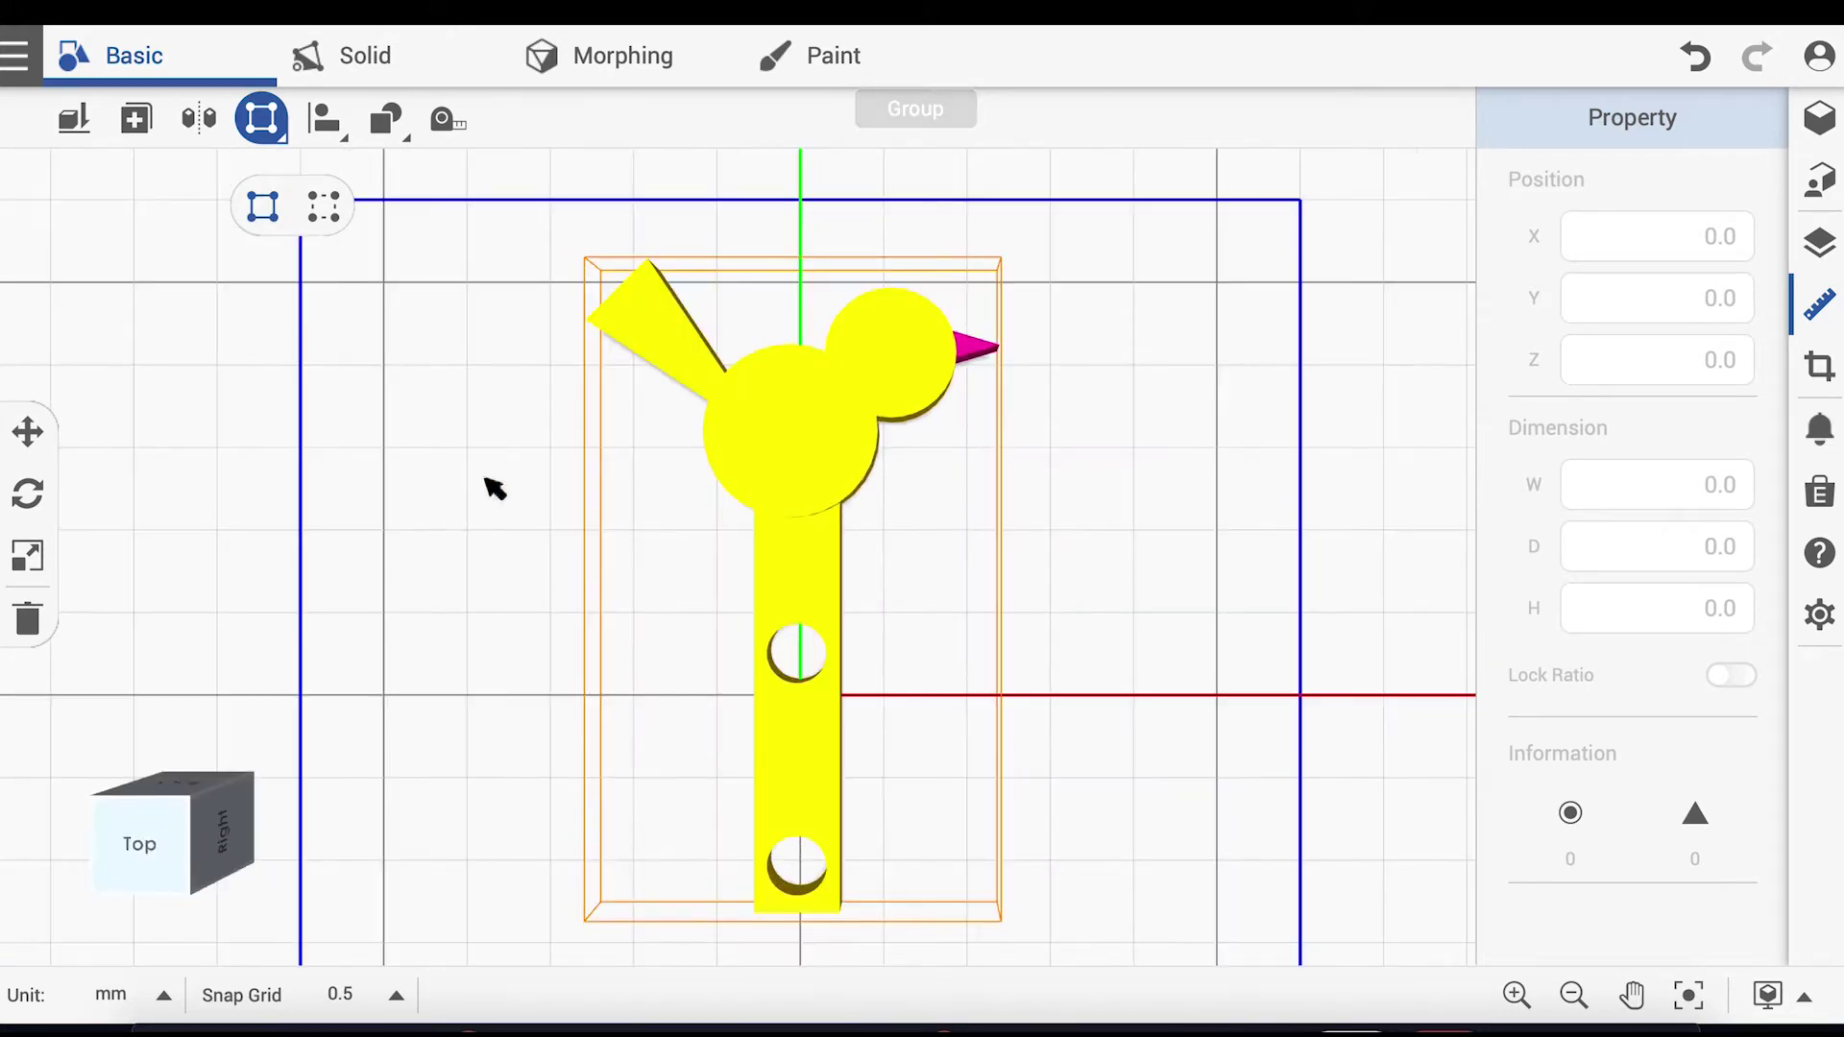
# Step: Mirror the grouped bird and bar to the right so the two beaks face each other
pyautogui.click(200, 135)
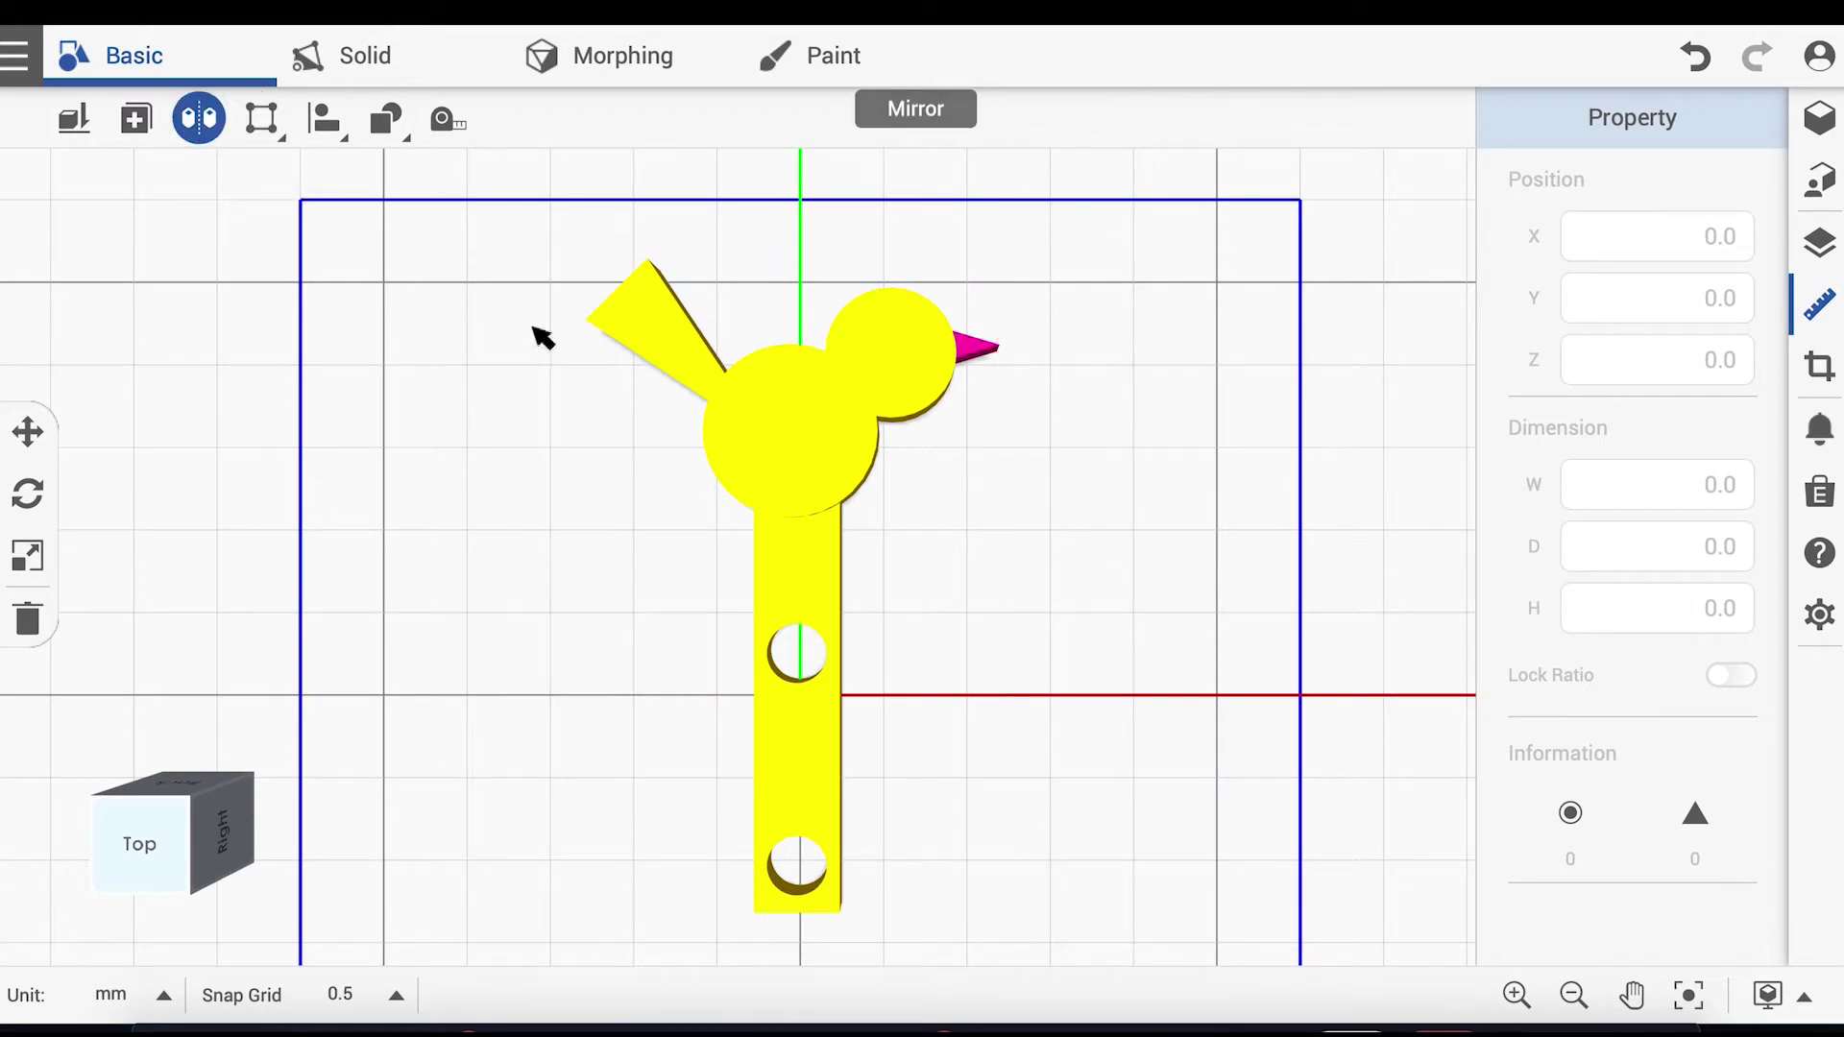
pyautogui.click(790, 474)
pyautogui.click(1246, 478)
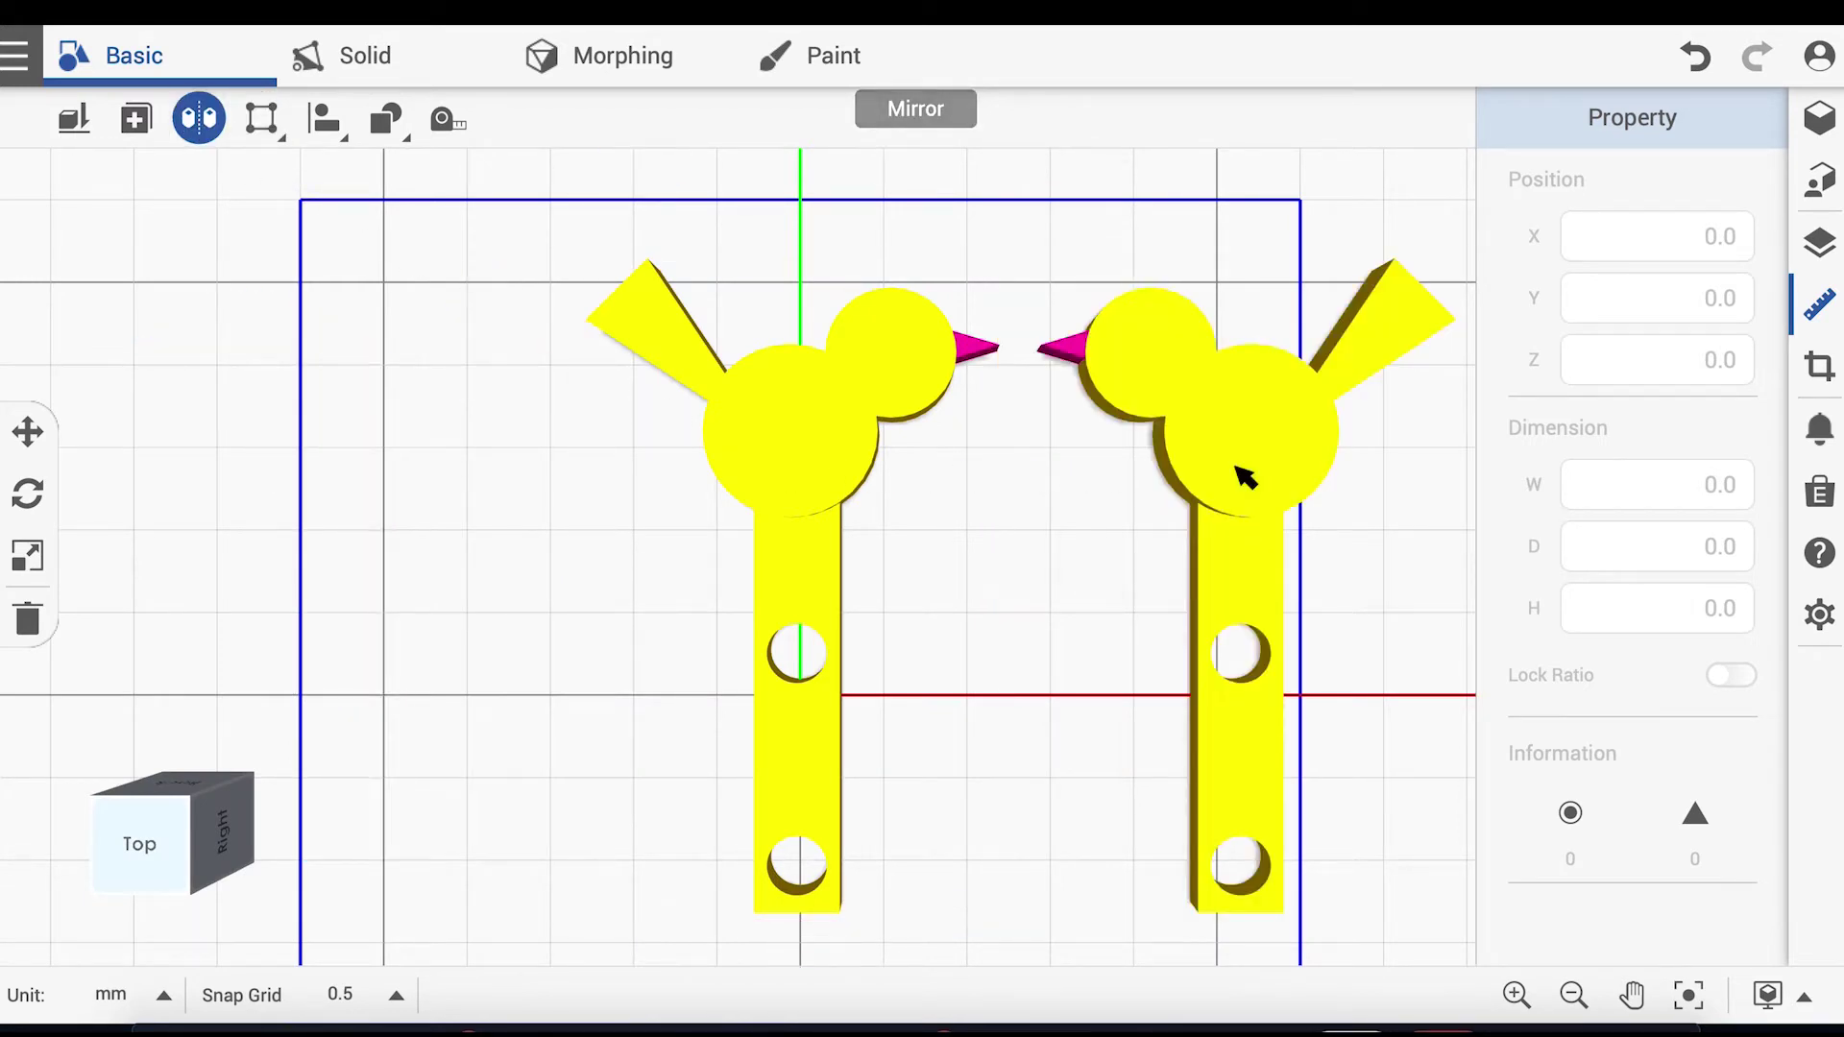
pyautogui.click(201, 123)
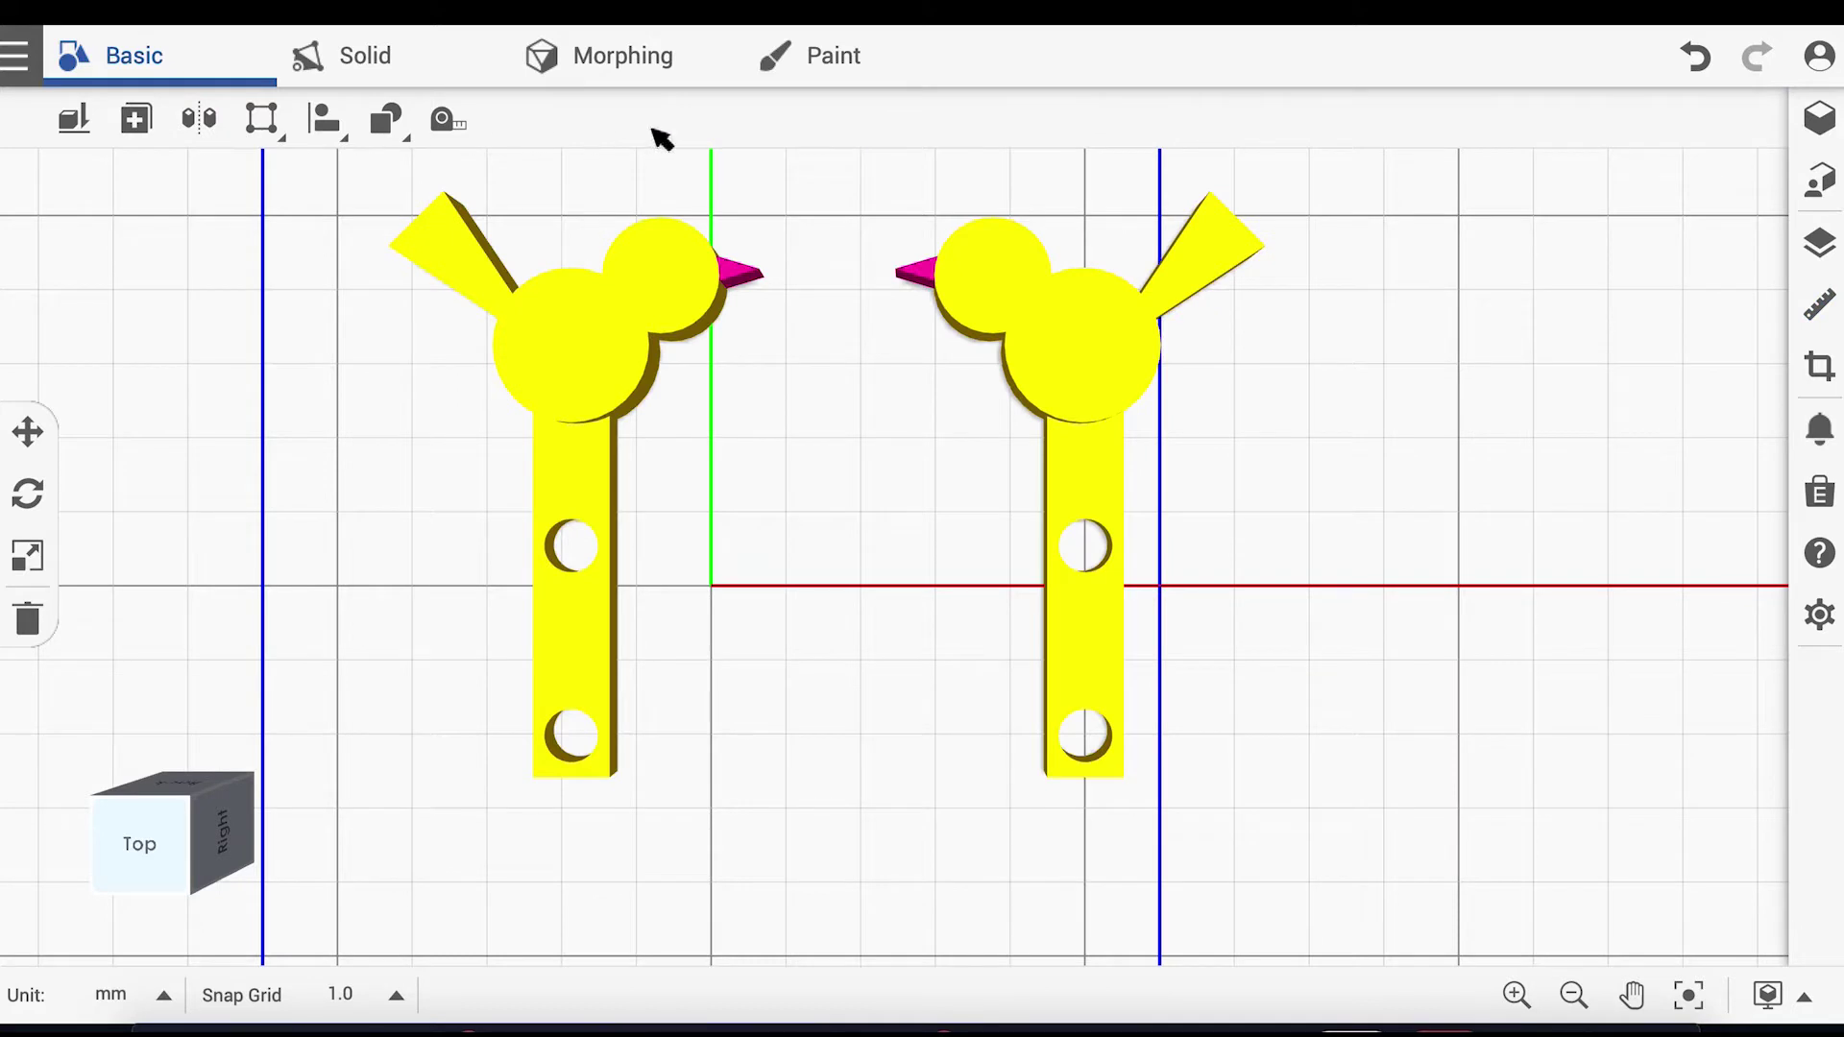
# Step: Insert a cylinder between the two bars and make it 7 mm wide and 7 mm deep
pyautogui.click(1819, 120)
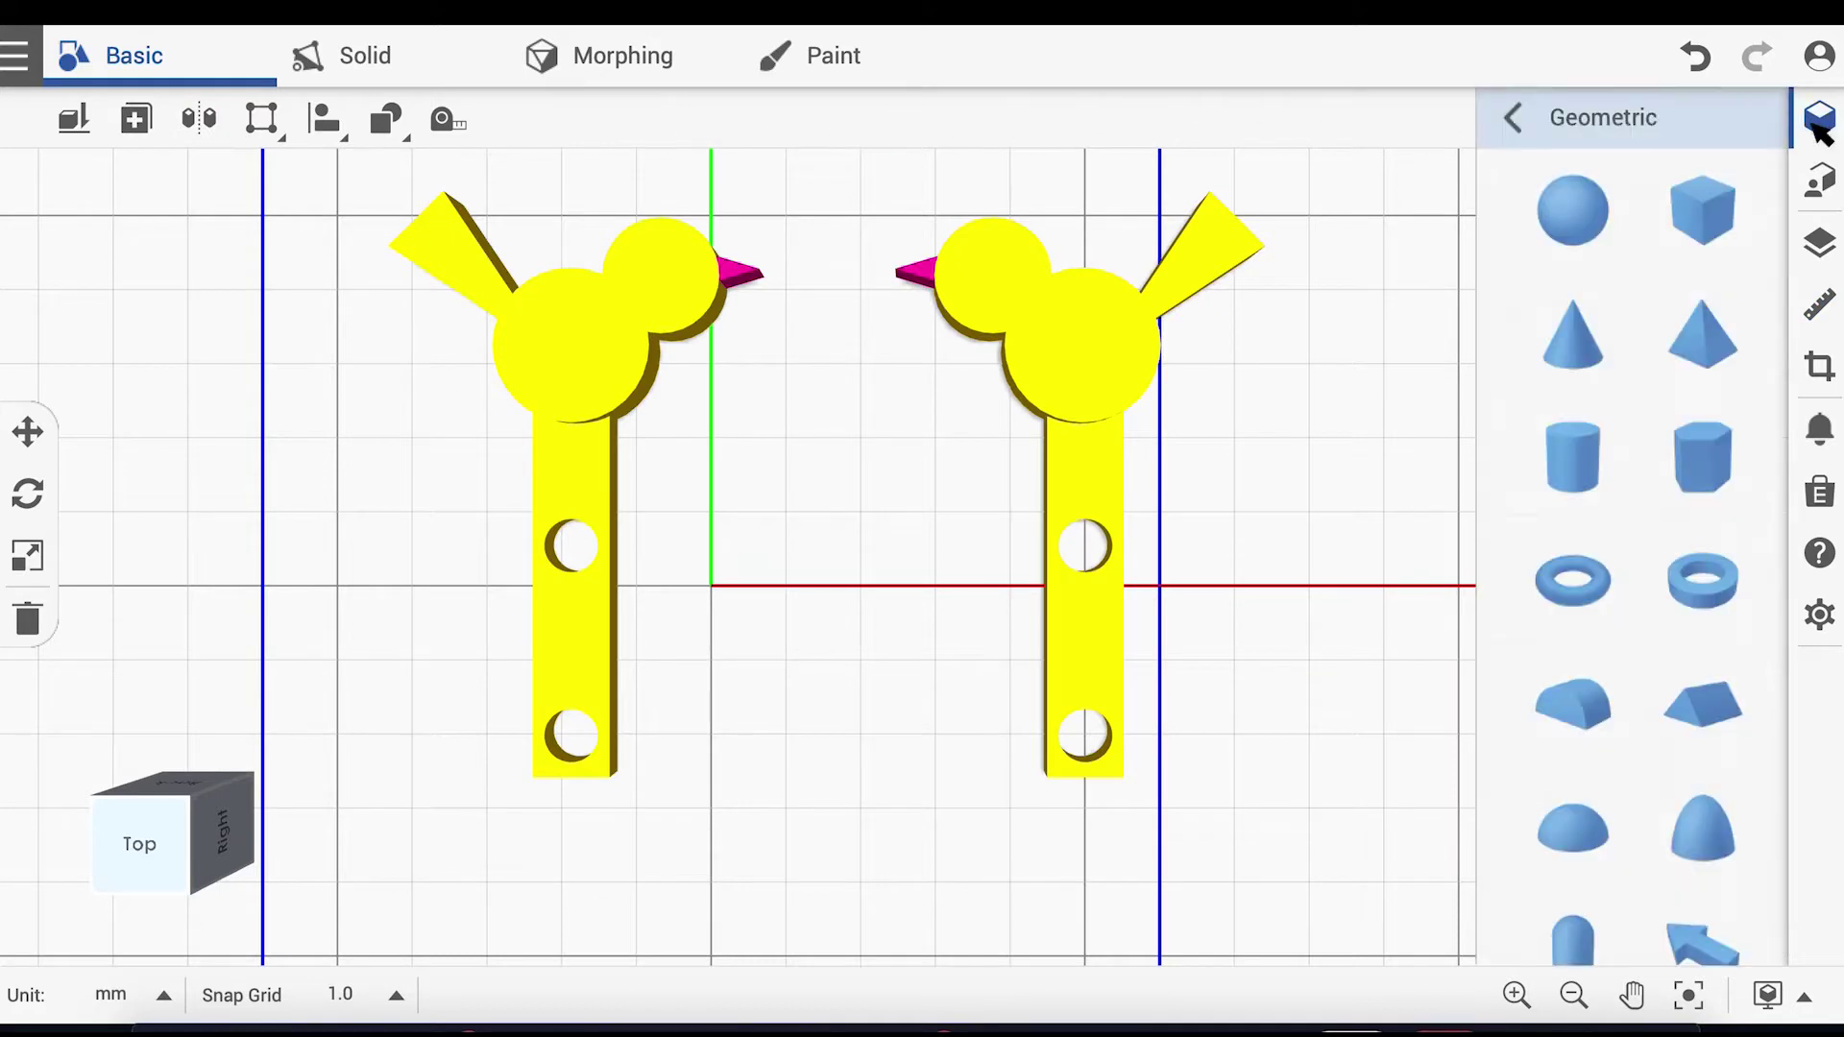
pyautogui.click(1576, 475)
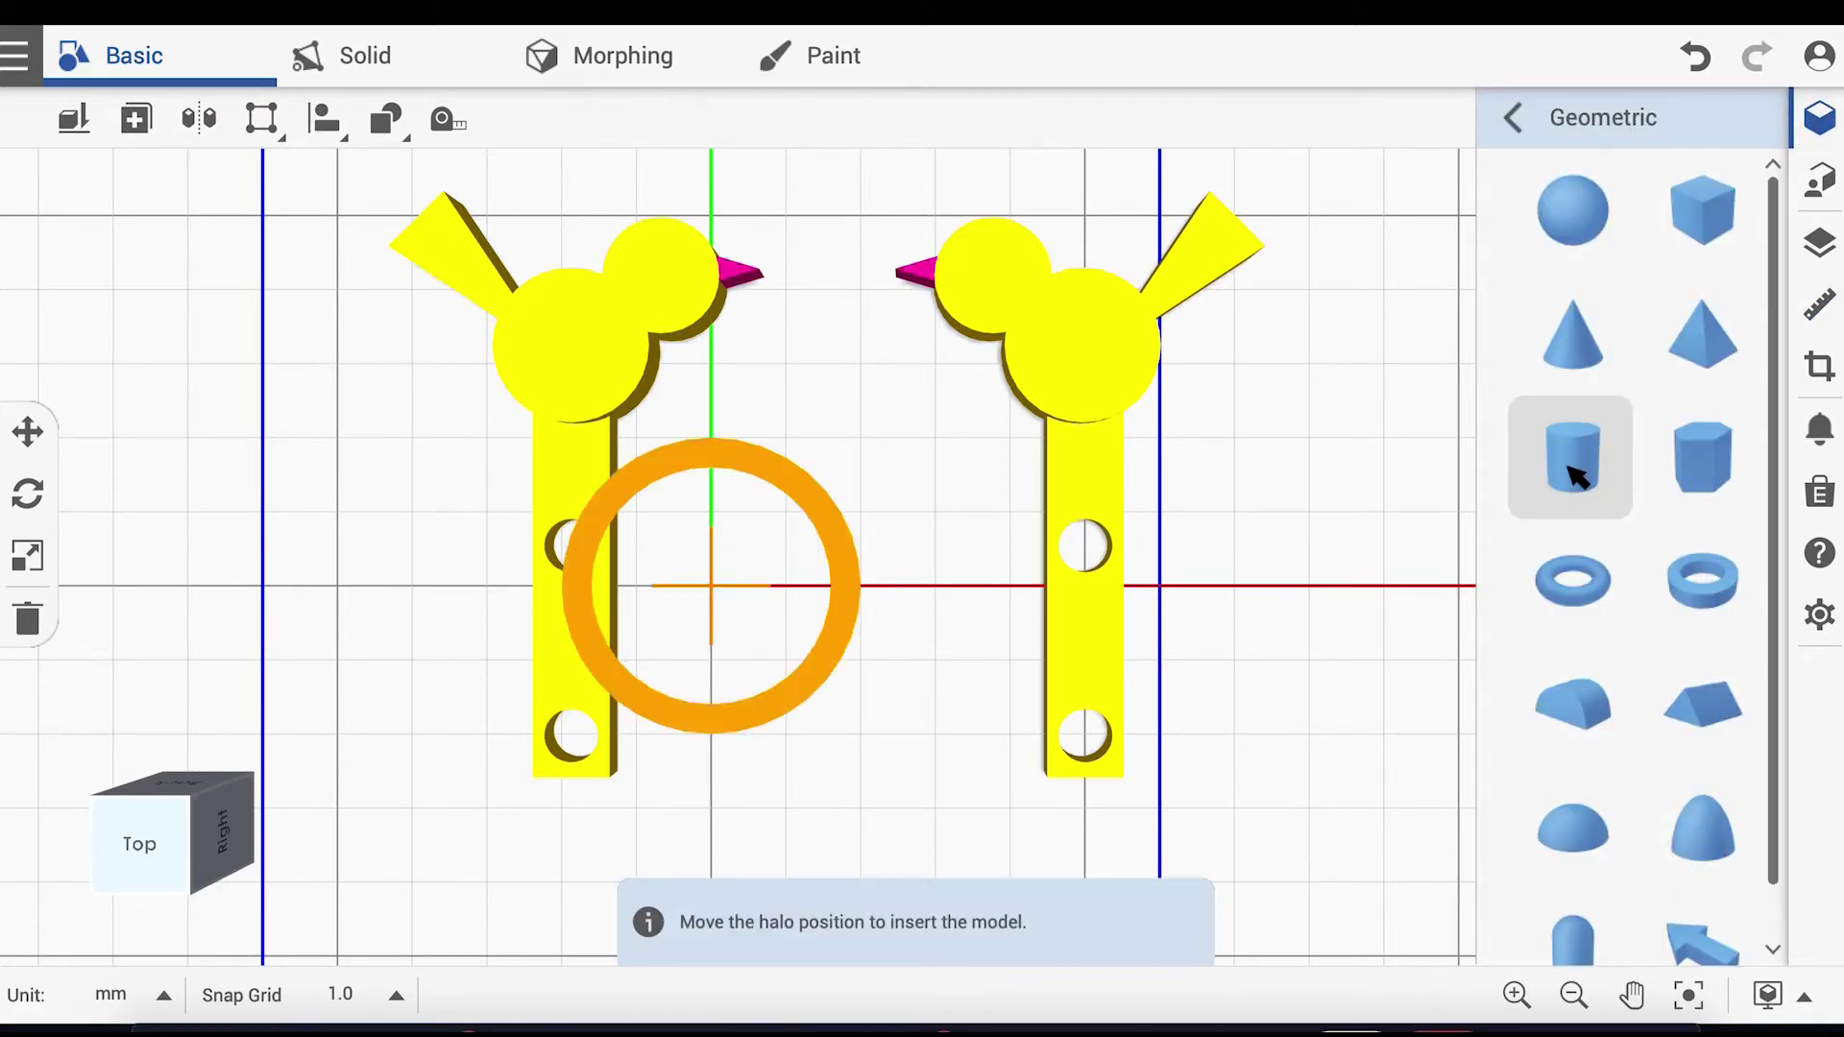
pyautogui.click(716, 587)
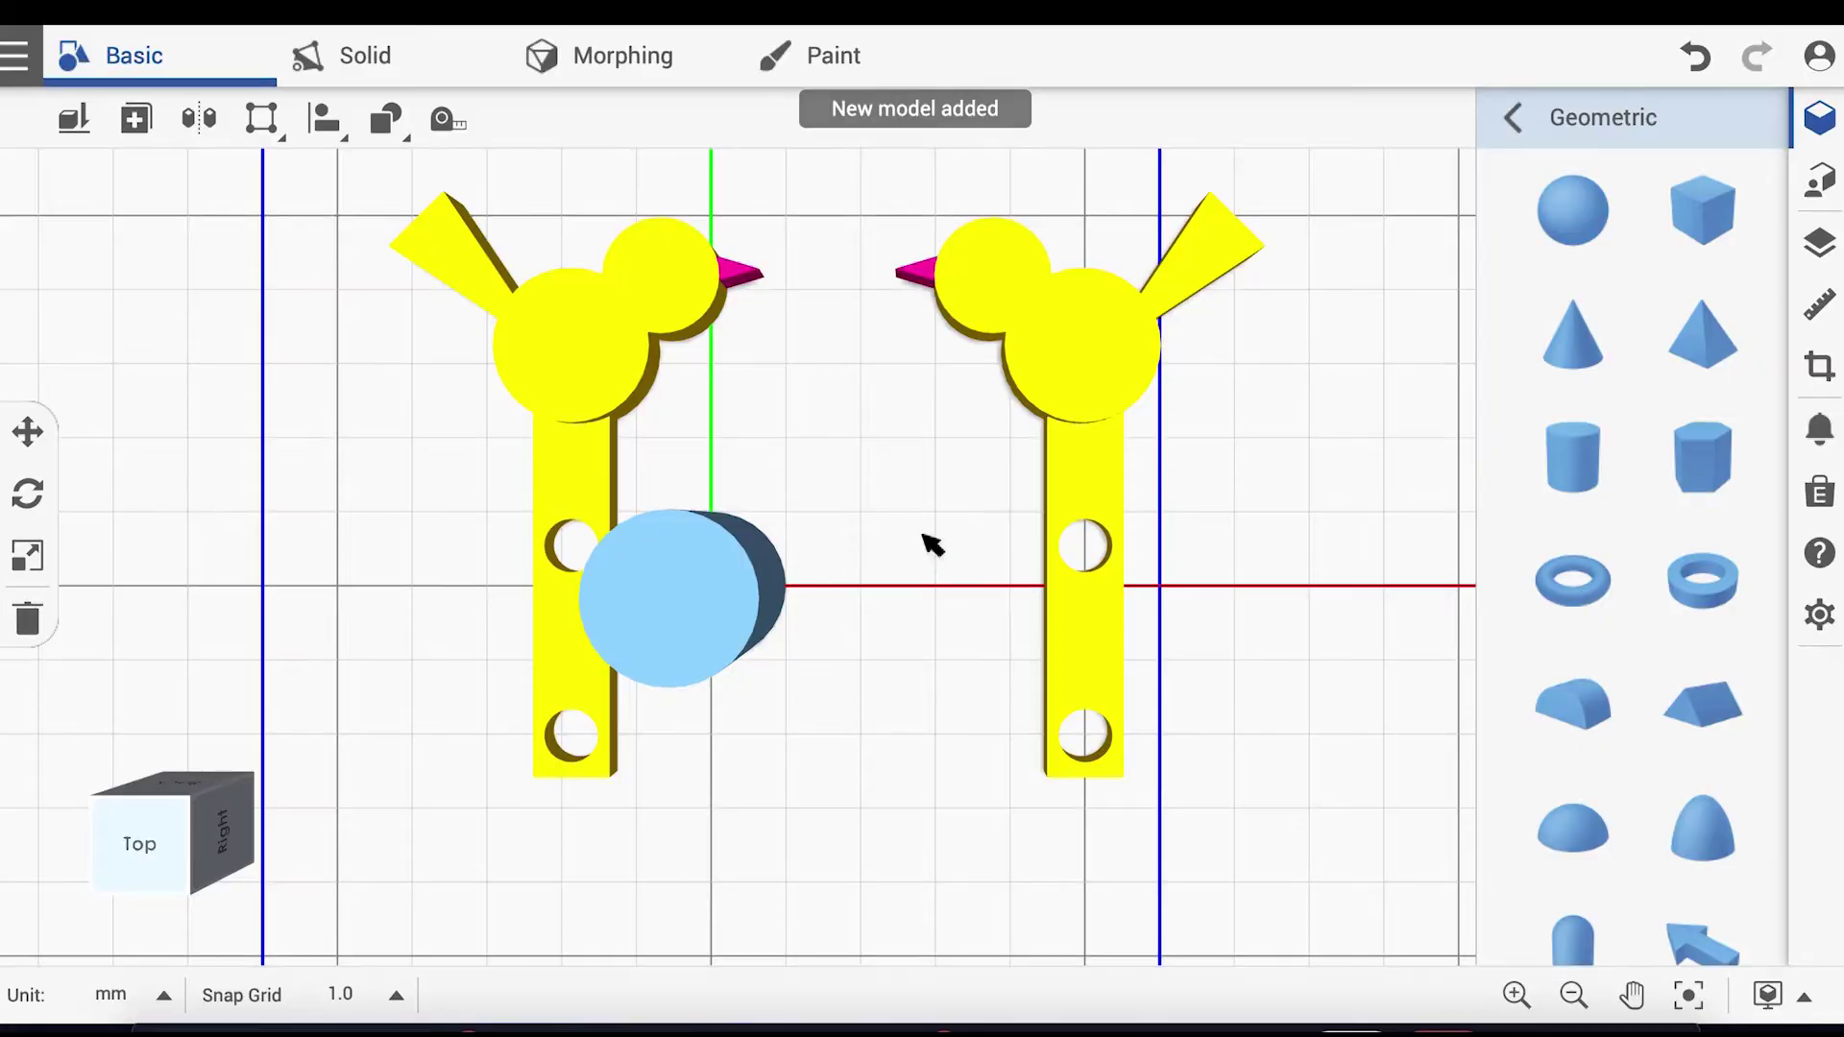
pyautogui.click(1820, 306)
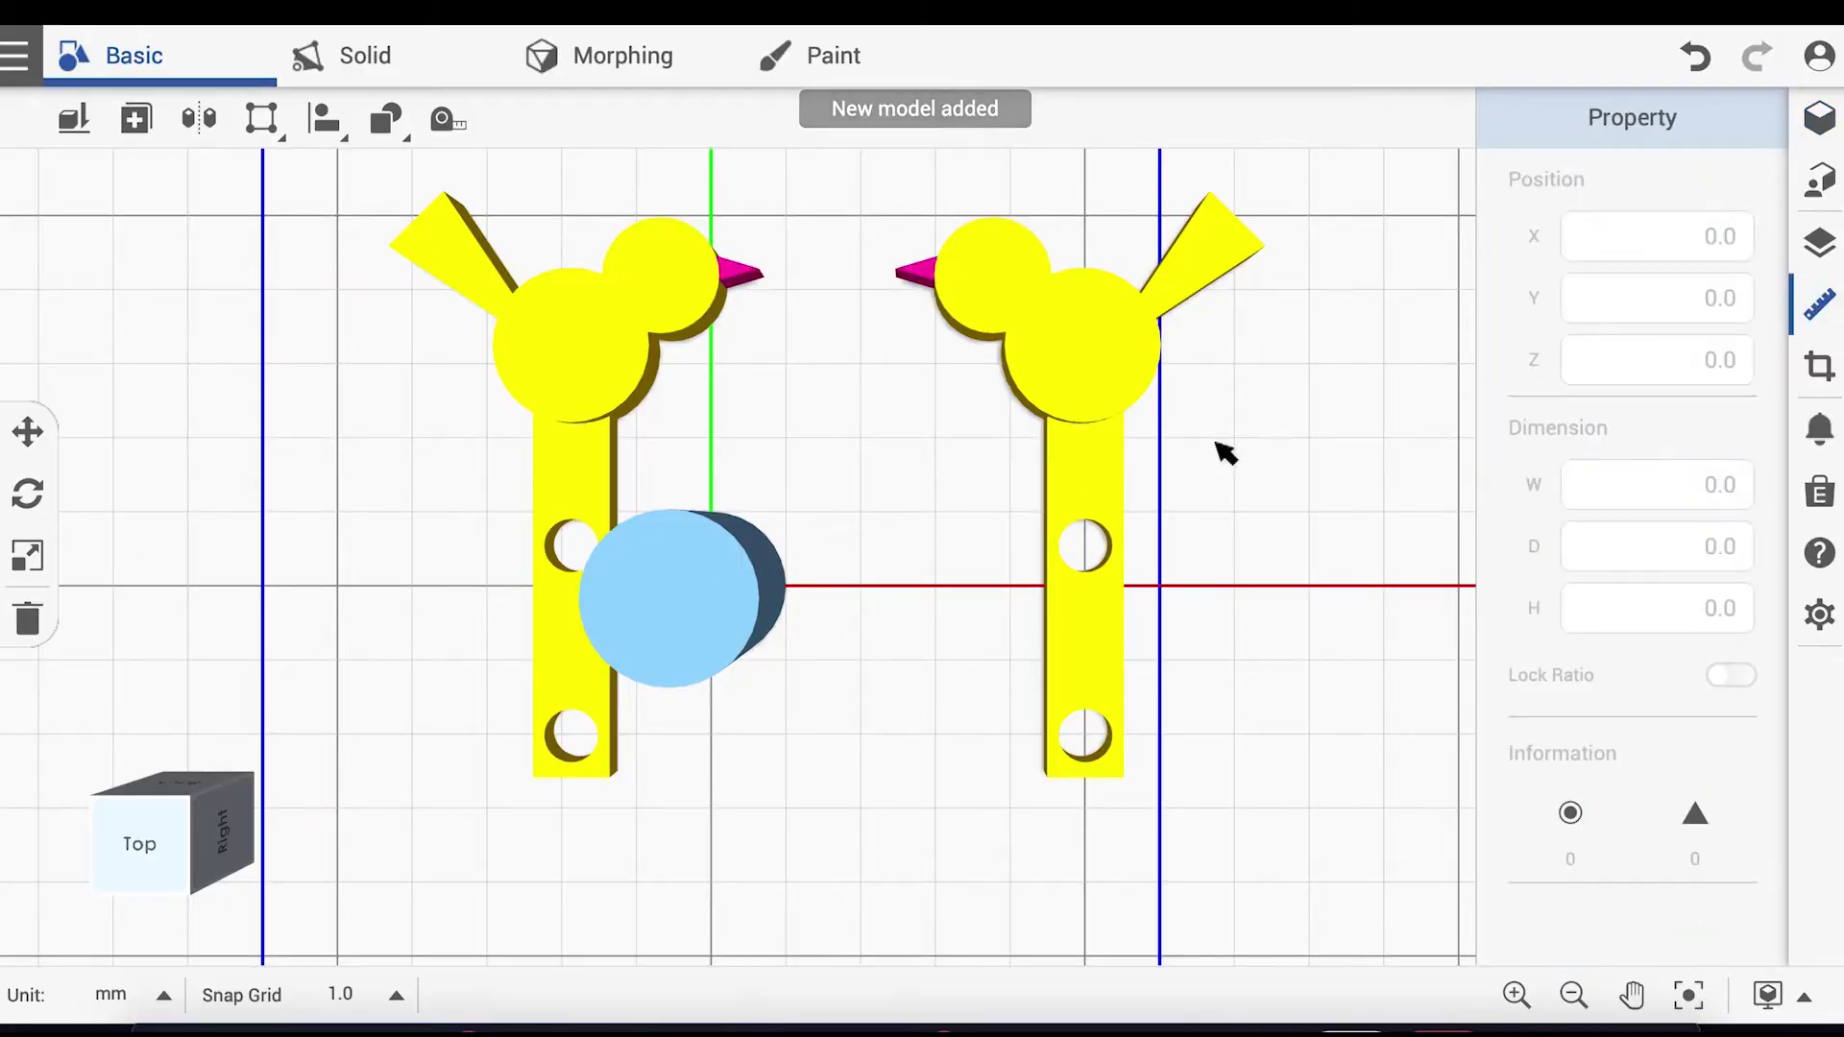
pyautogui.click(670, 573)
pyautogui.click(1721, 500)
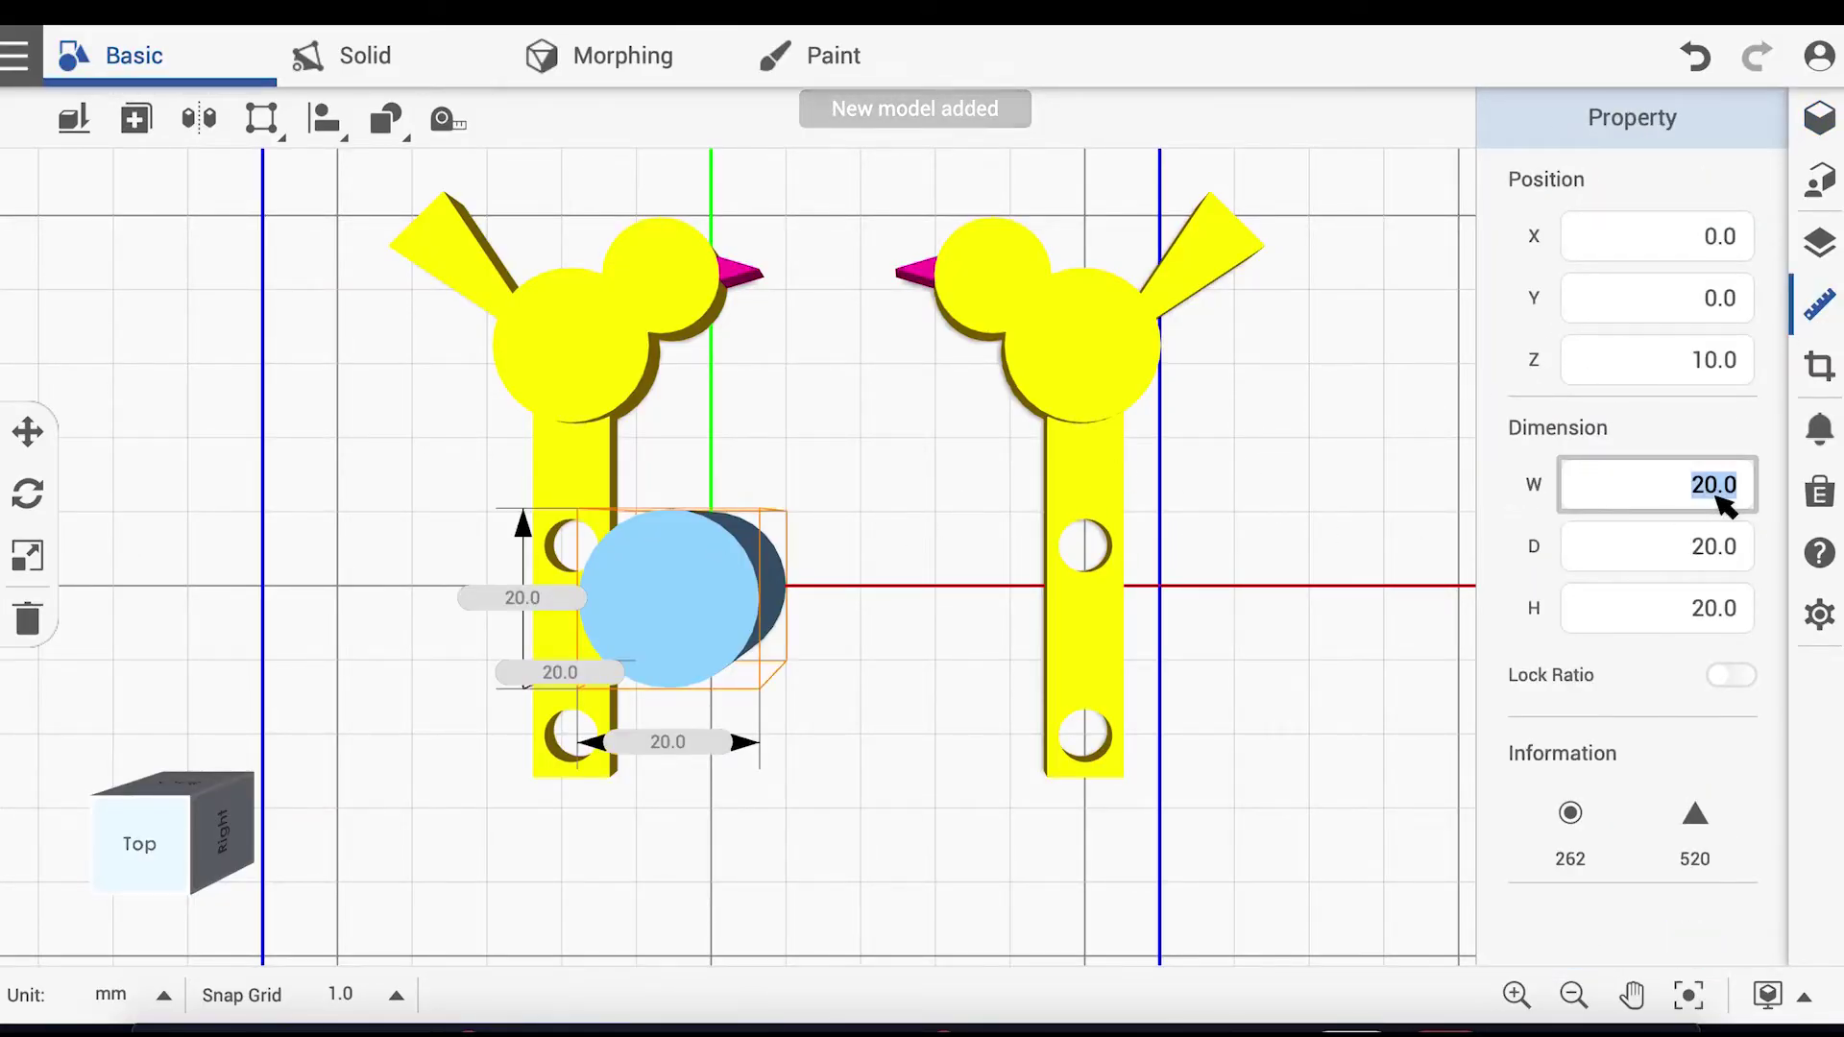
pyautogui.write('7')
pyautogui.click(1727, 563)
pyautogui.write('7')
pyautogui.press('Return')
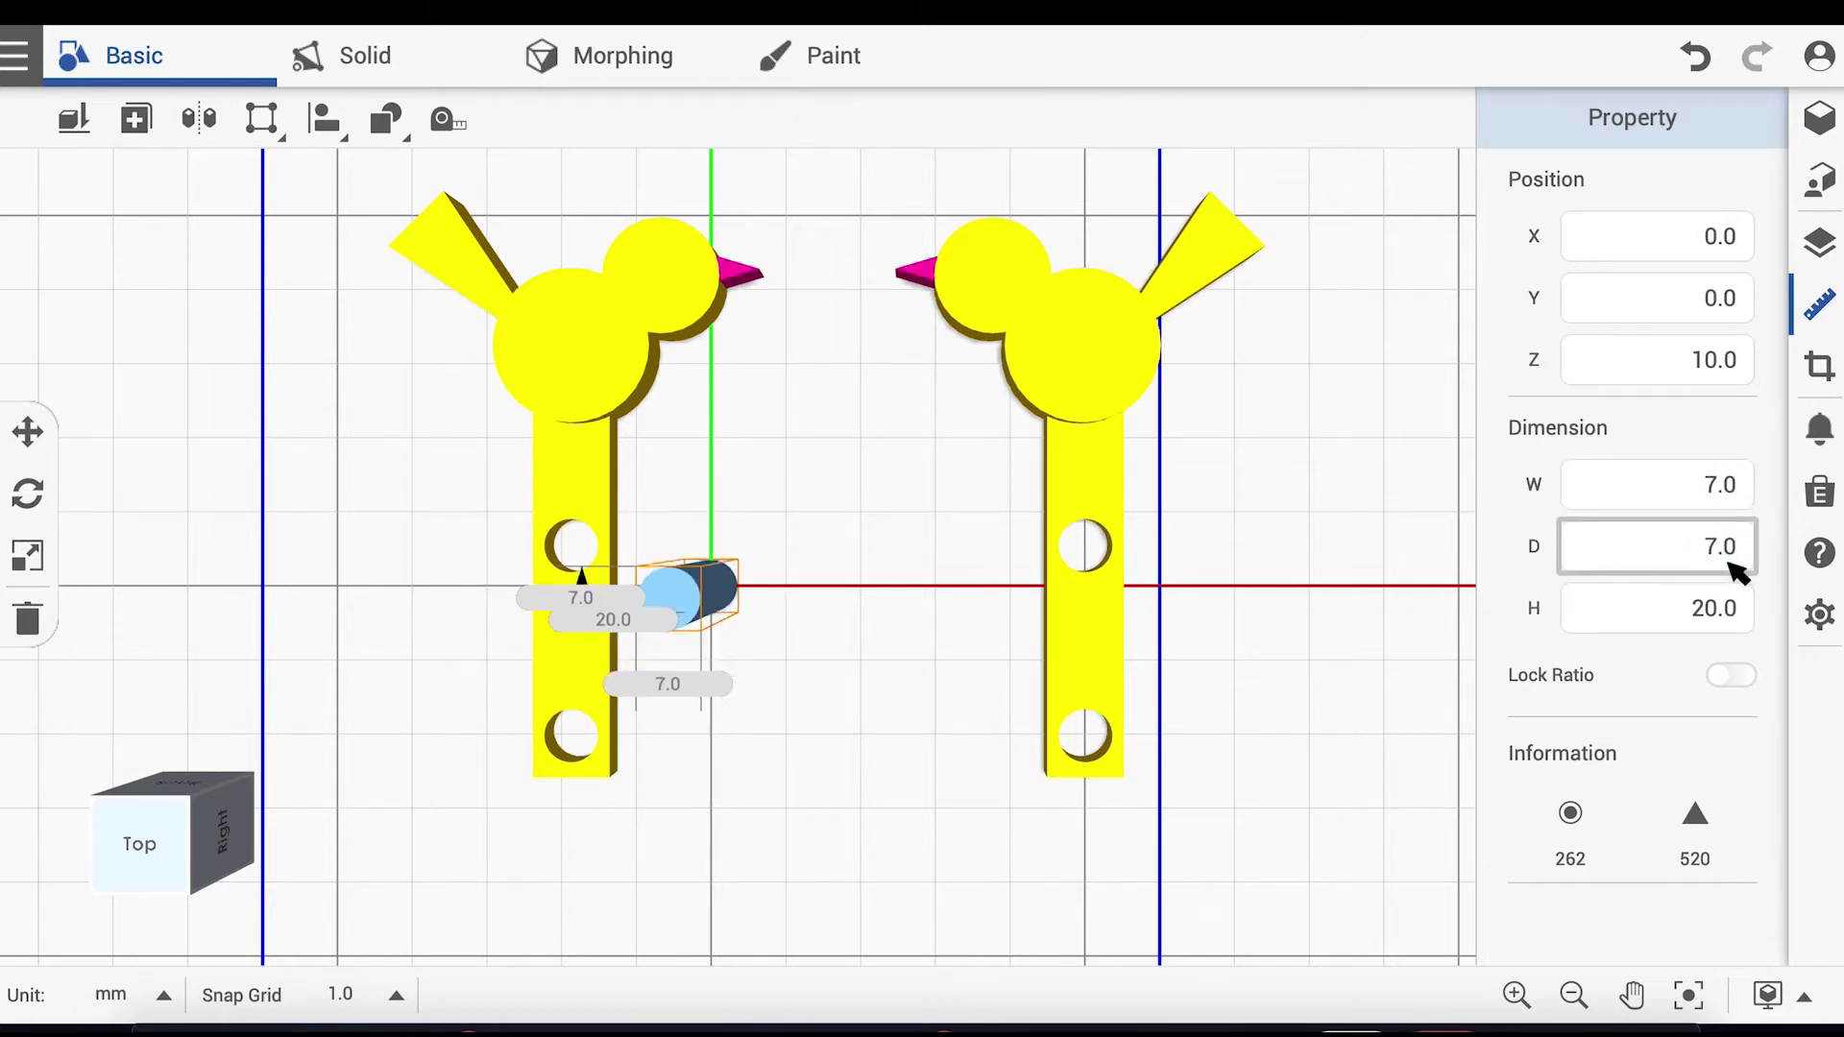
# Step: Mirror the cylinder and move the copy to X 67 beside the right bird's bar
pyautogui.click(200, 122)
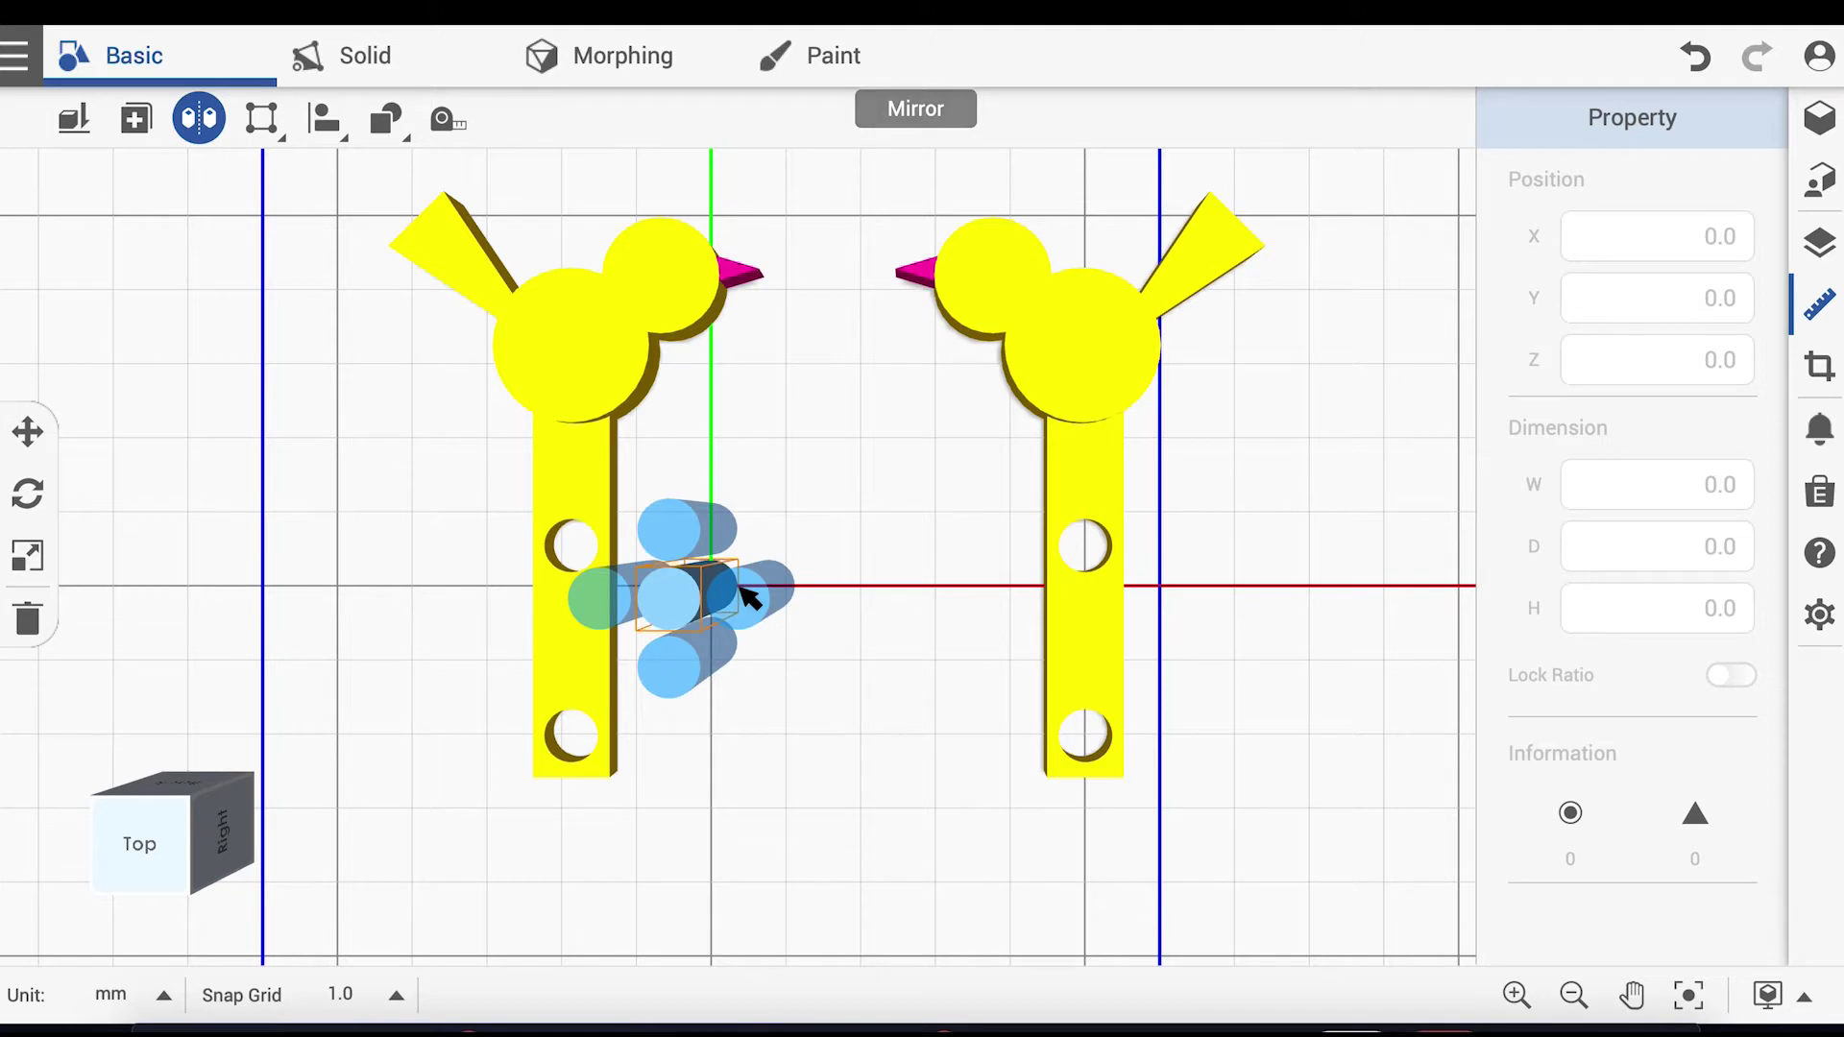
pyautogui.click(750, 596)
pyautogui.click(200, 118)
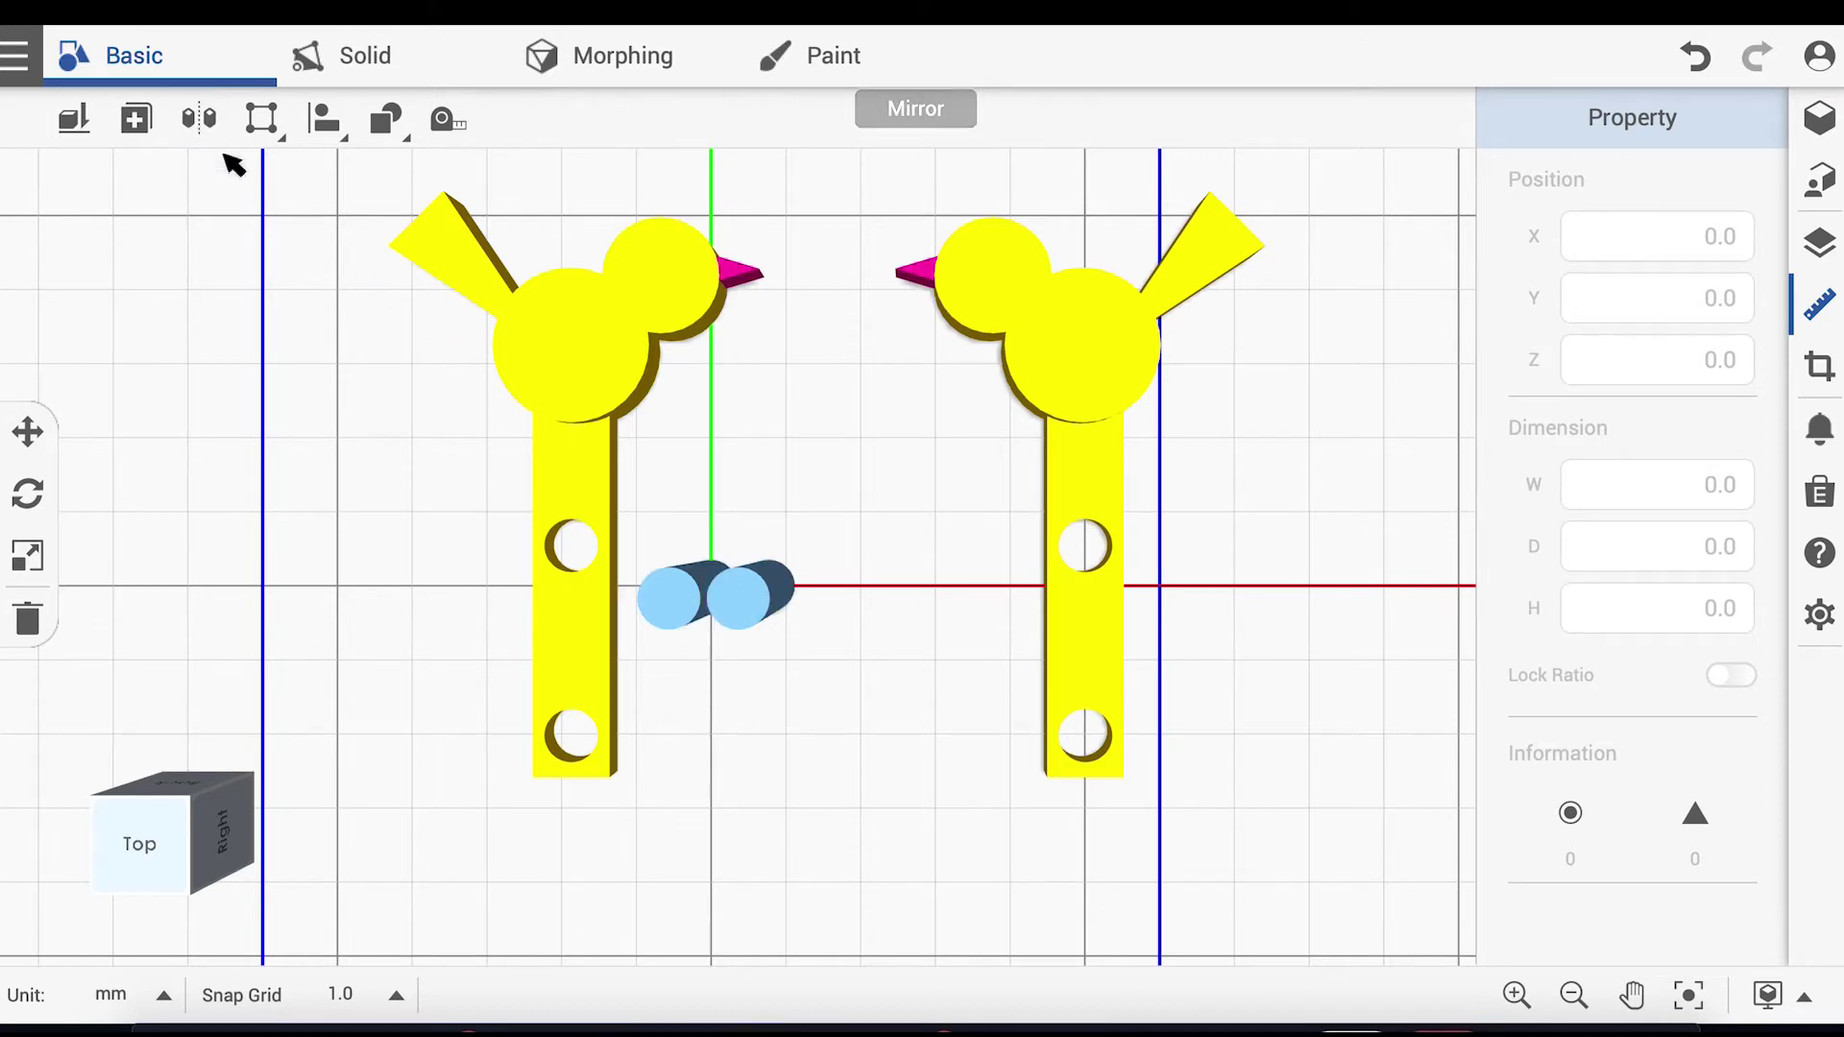
pyautogui.click(745, 613)
pyautogui.click(1733, 255)
pyautogui.write('67')
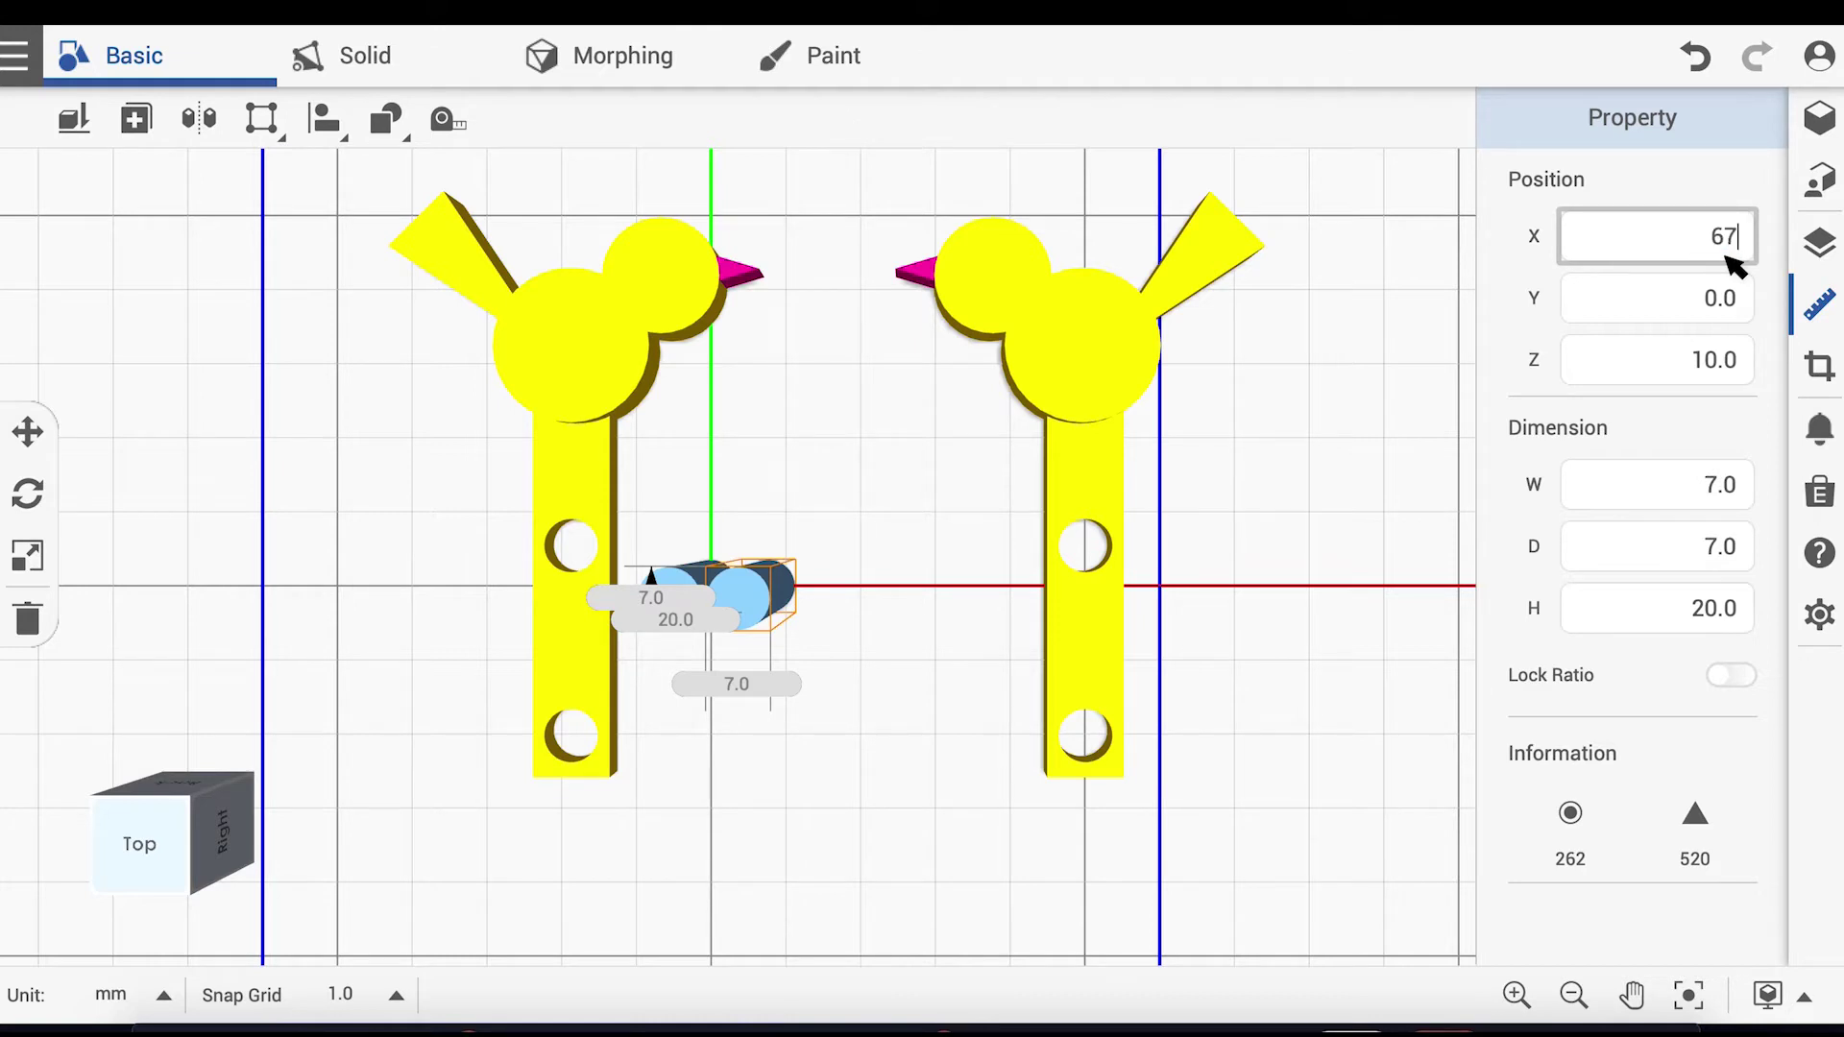
pyautogui.press('Return')
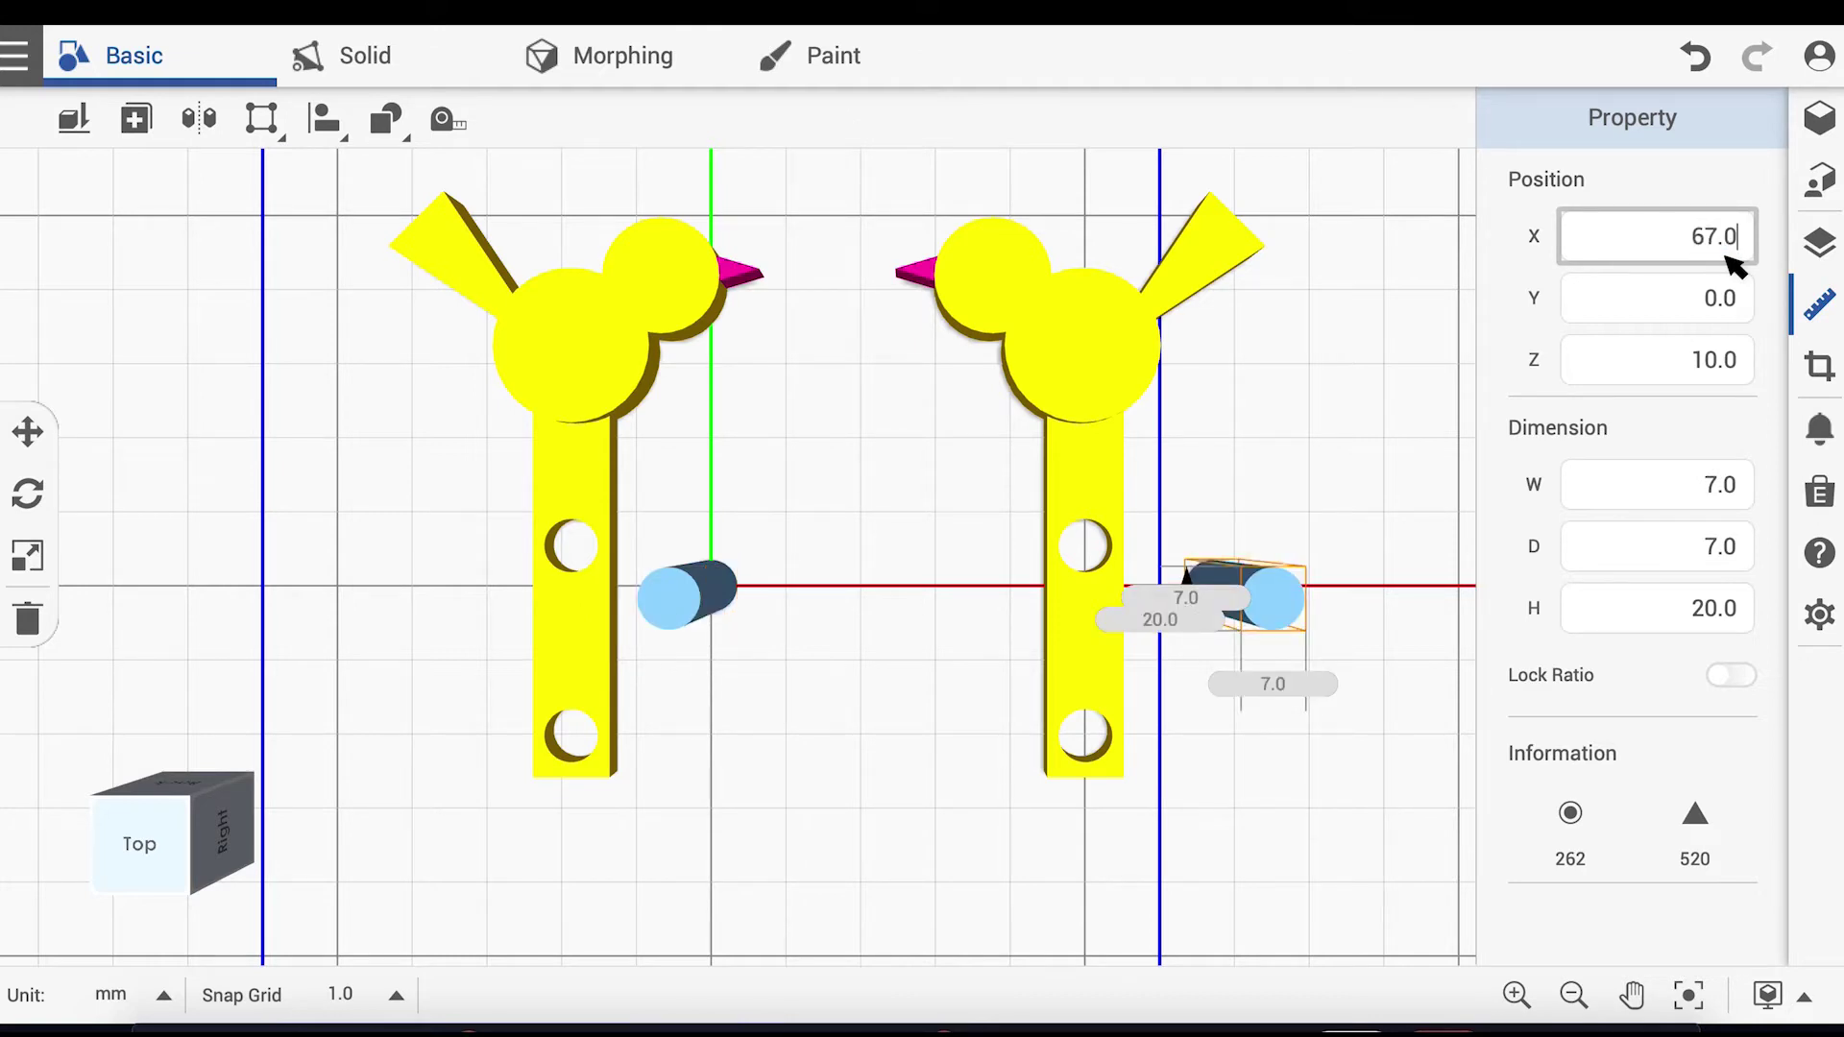
# Step: Select the left and right cylinders with the Group tool, then clear the selection
pyautogui.click(261, 119)
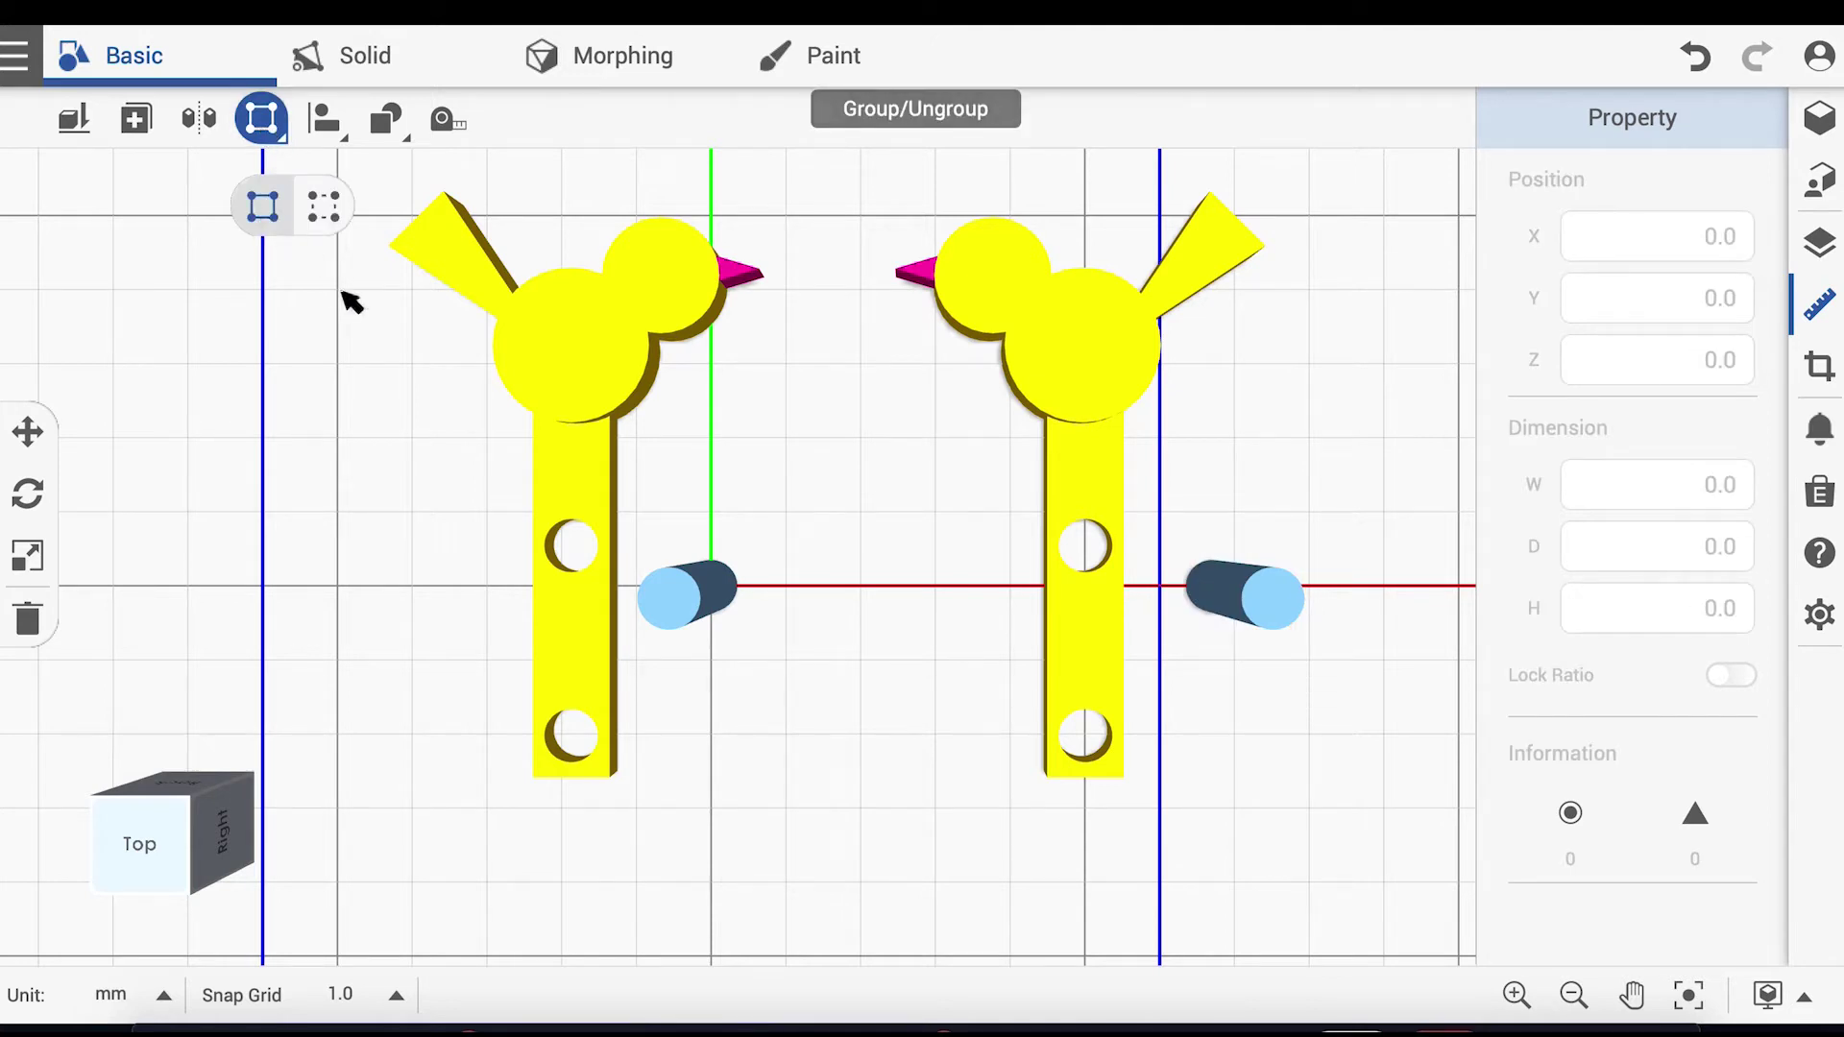
pyautogui.click(663, 588)
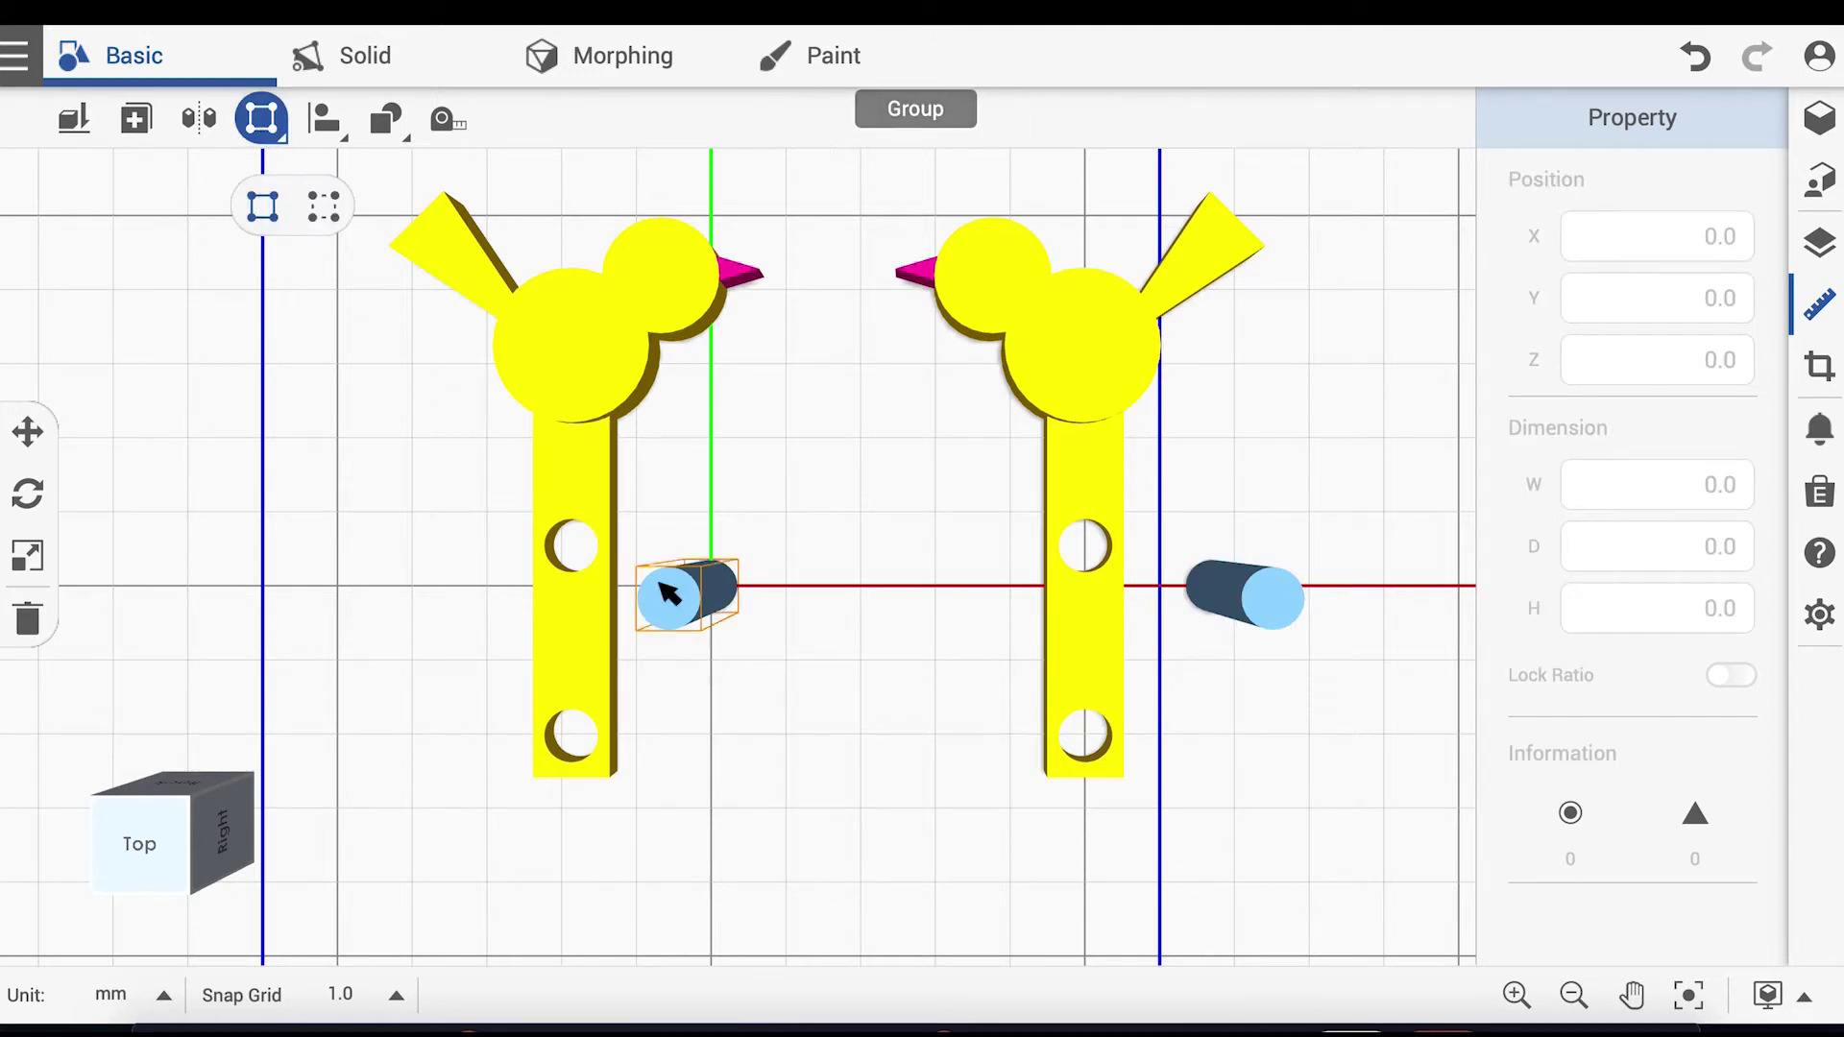
pyautogui.click(1272, 593)
pyautogui.press('Return')
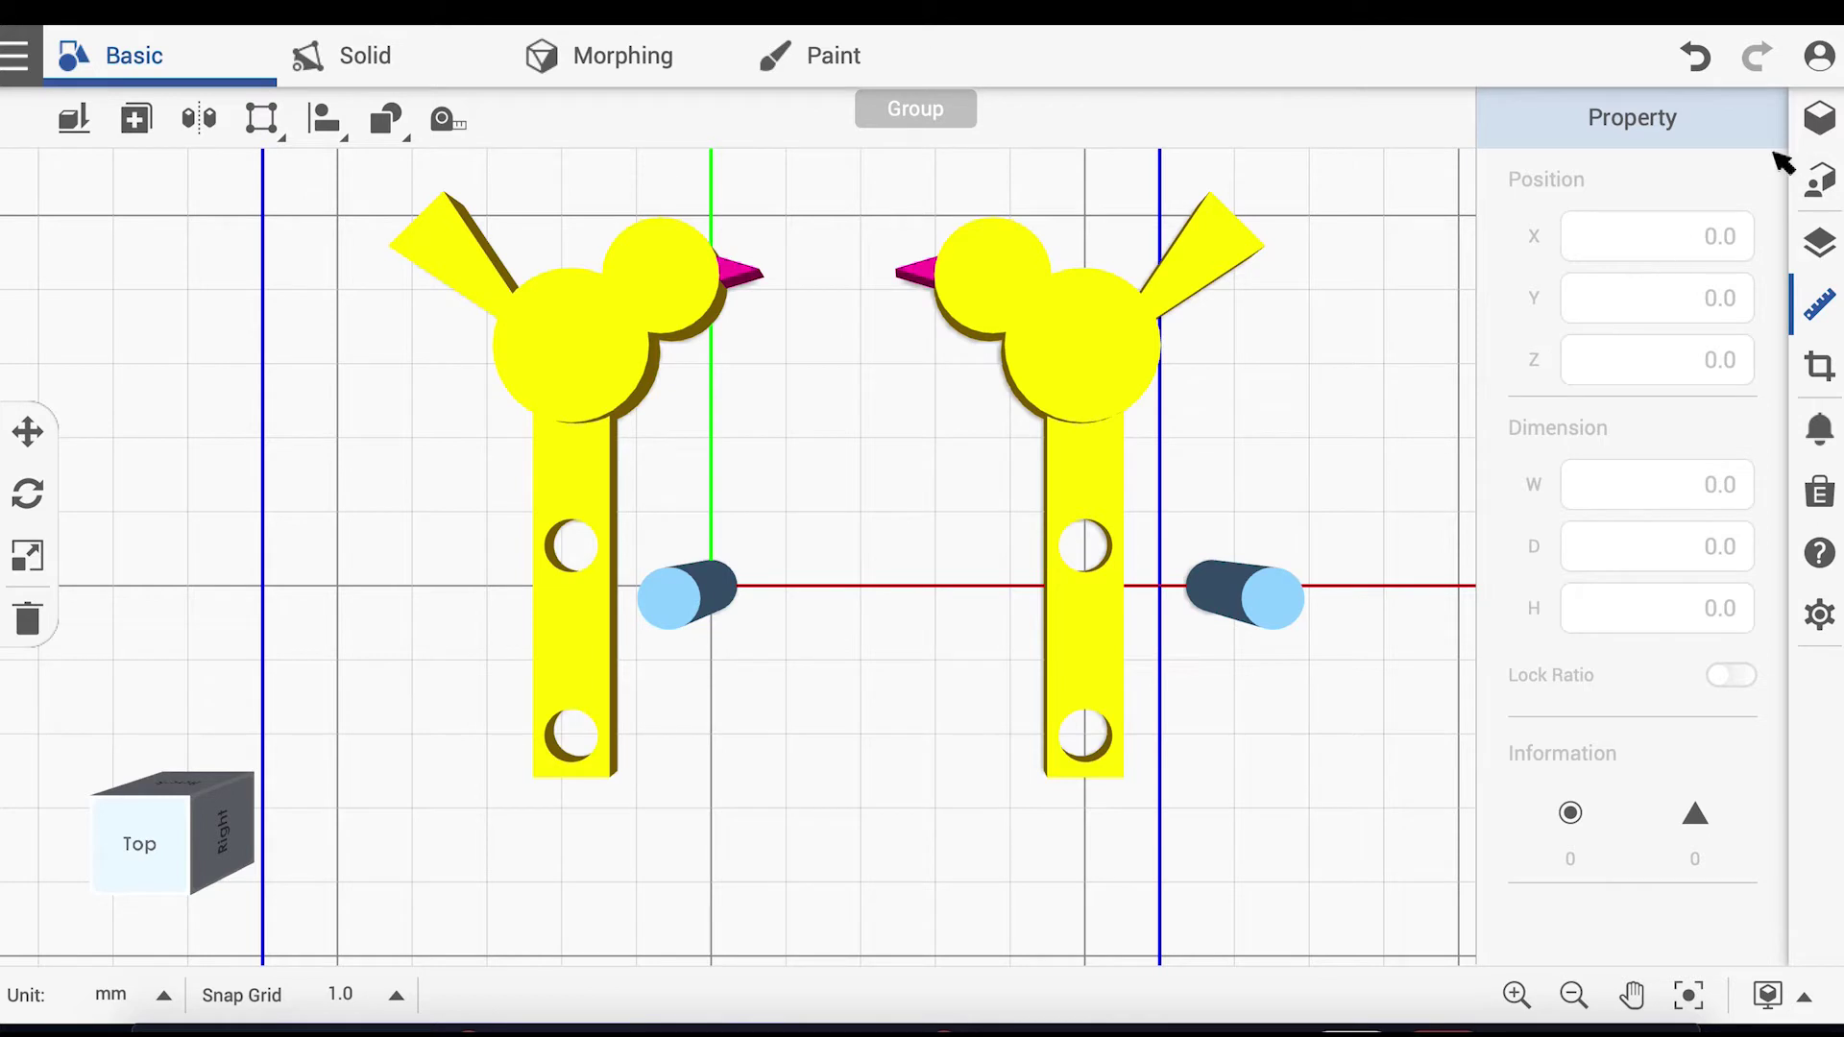
# Step: Insert a cube between the two birds and show its size properties
pyautogui.click(1815, 122)
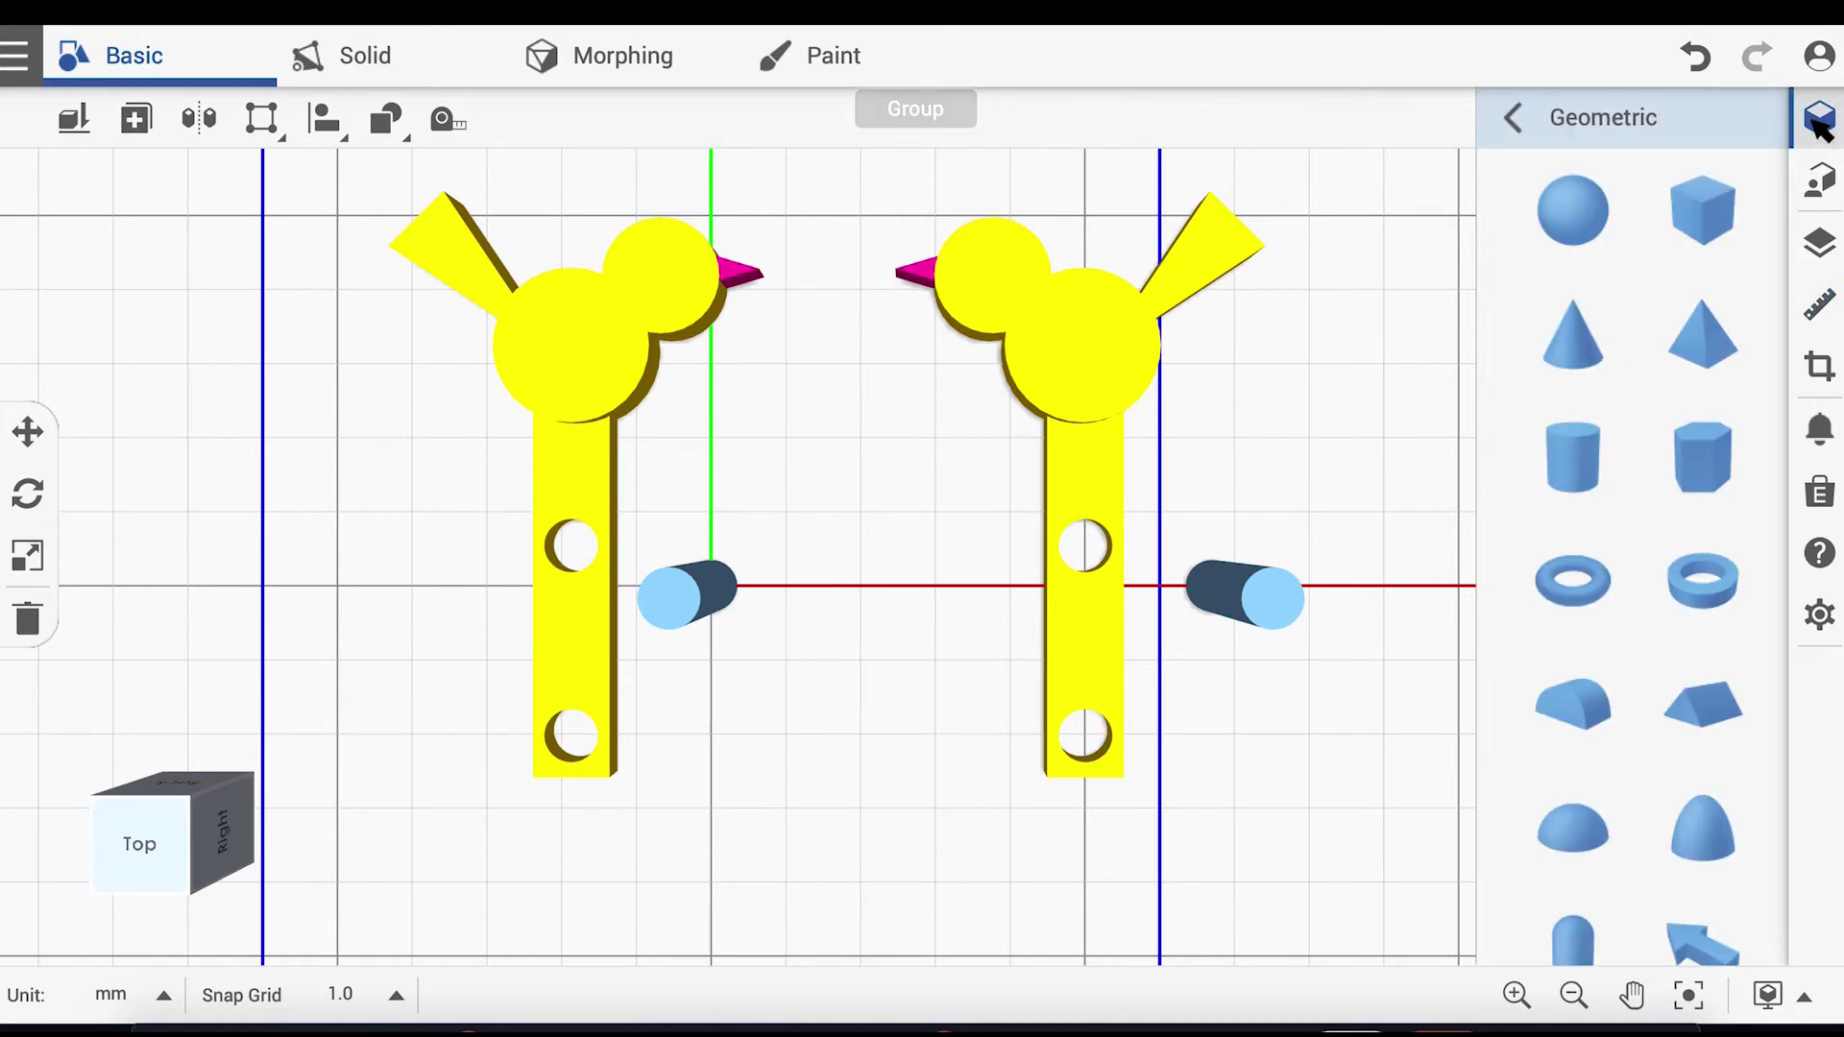
pyautogui.click(1706, 211)
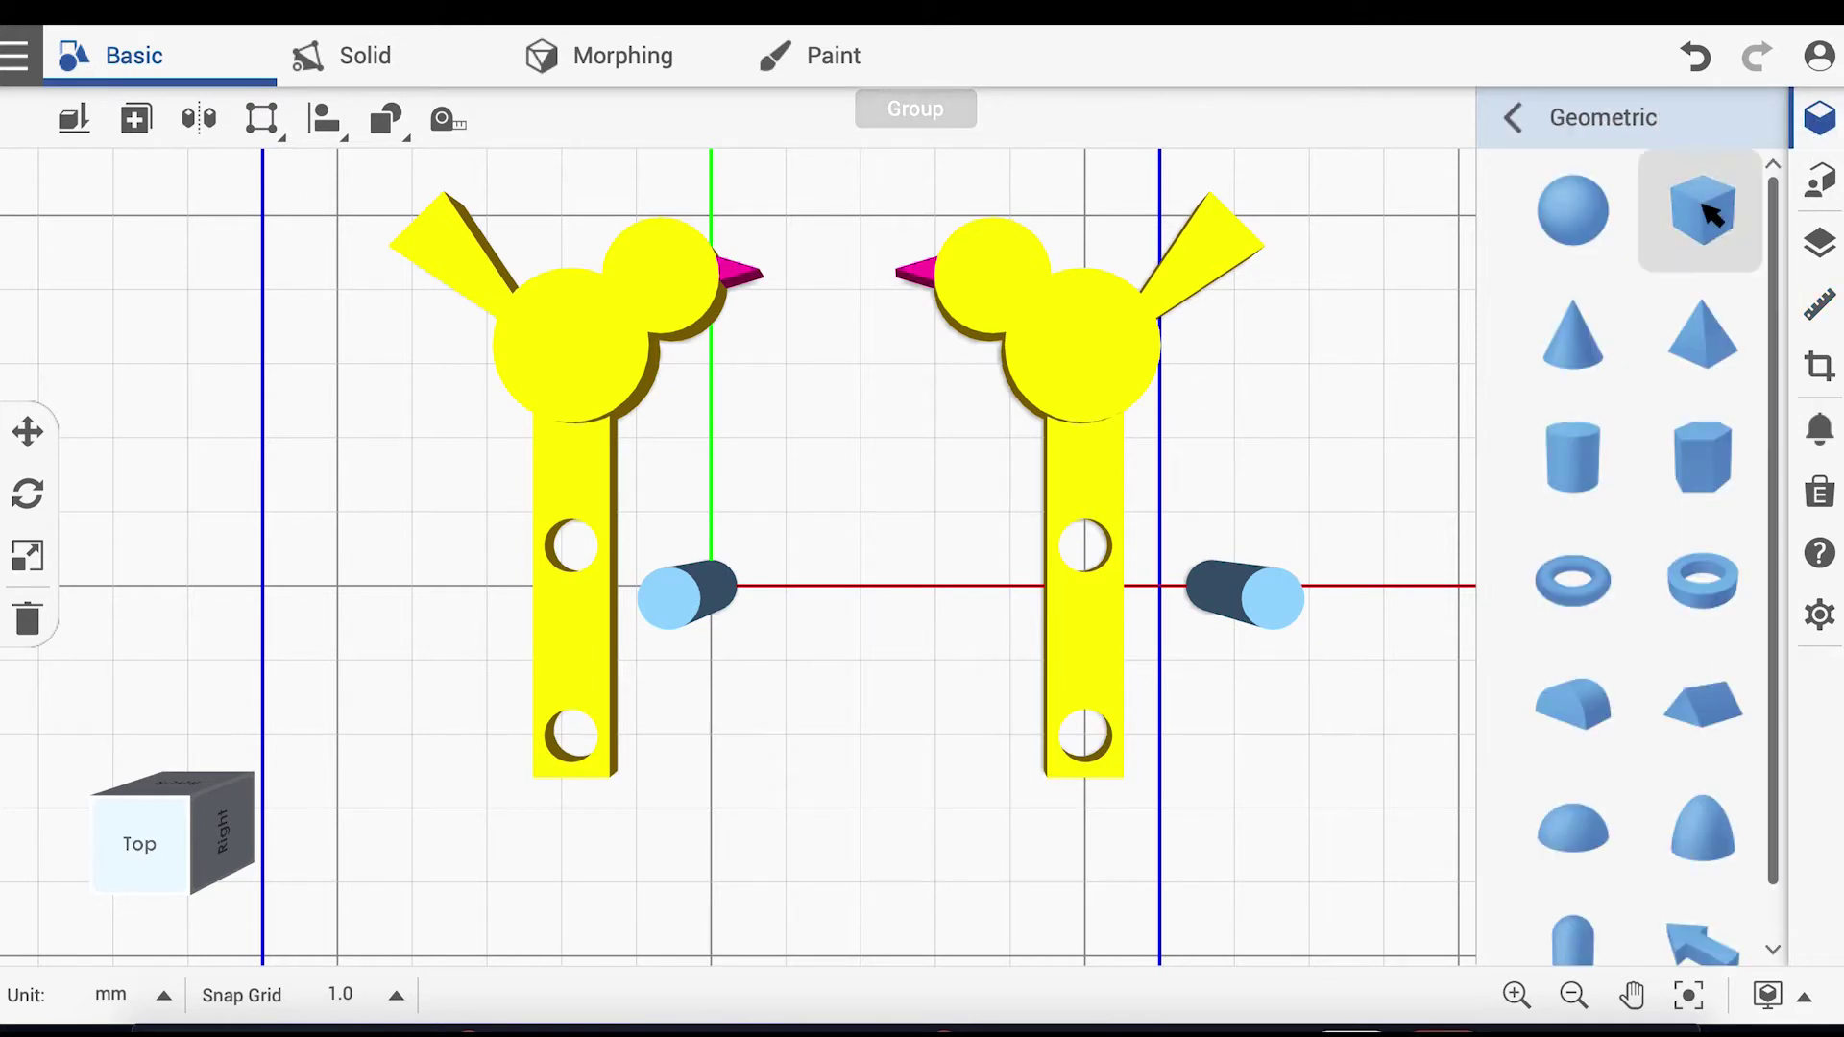
pyautogui.click(961, 591)
pyautogui.click(1821, 307)
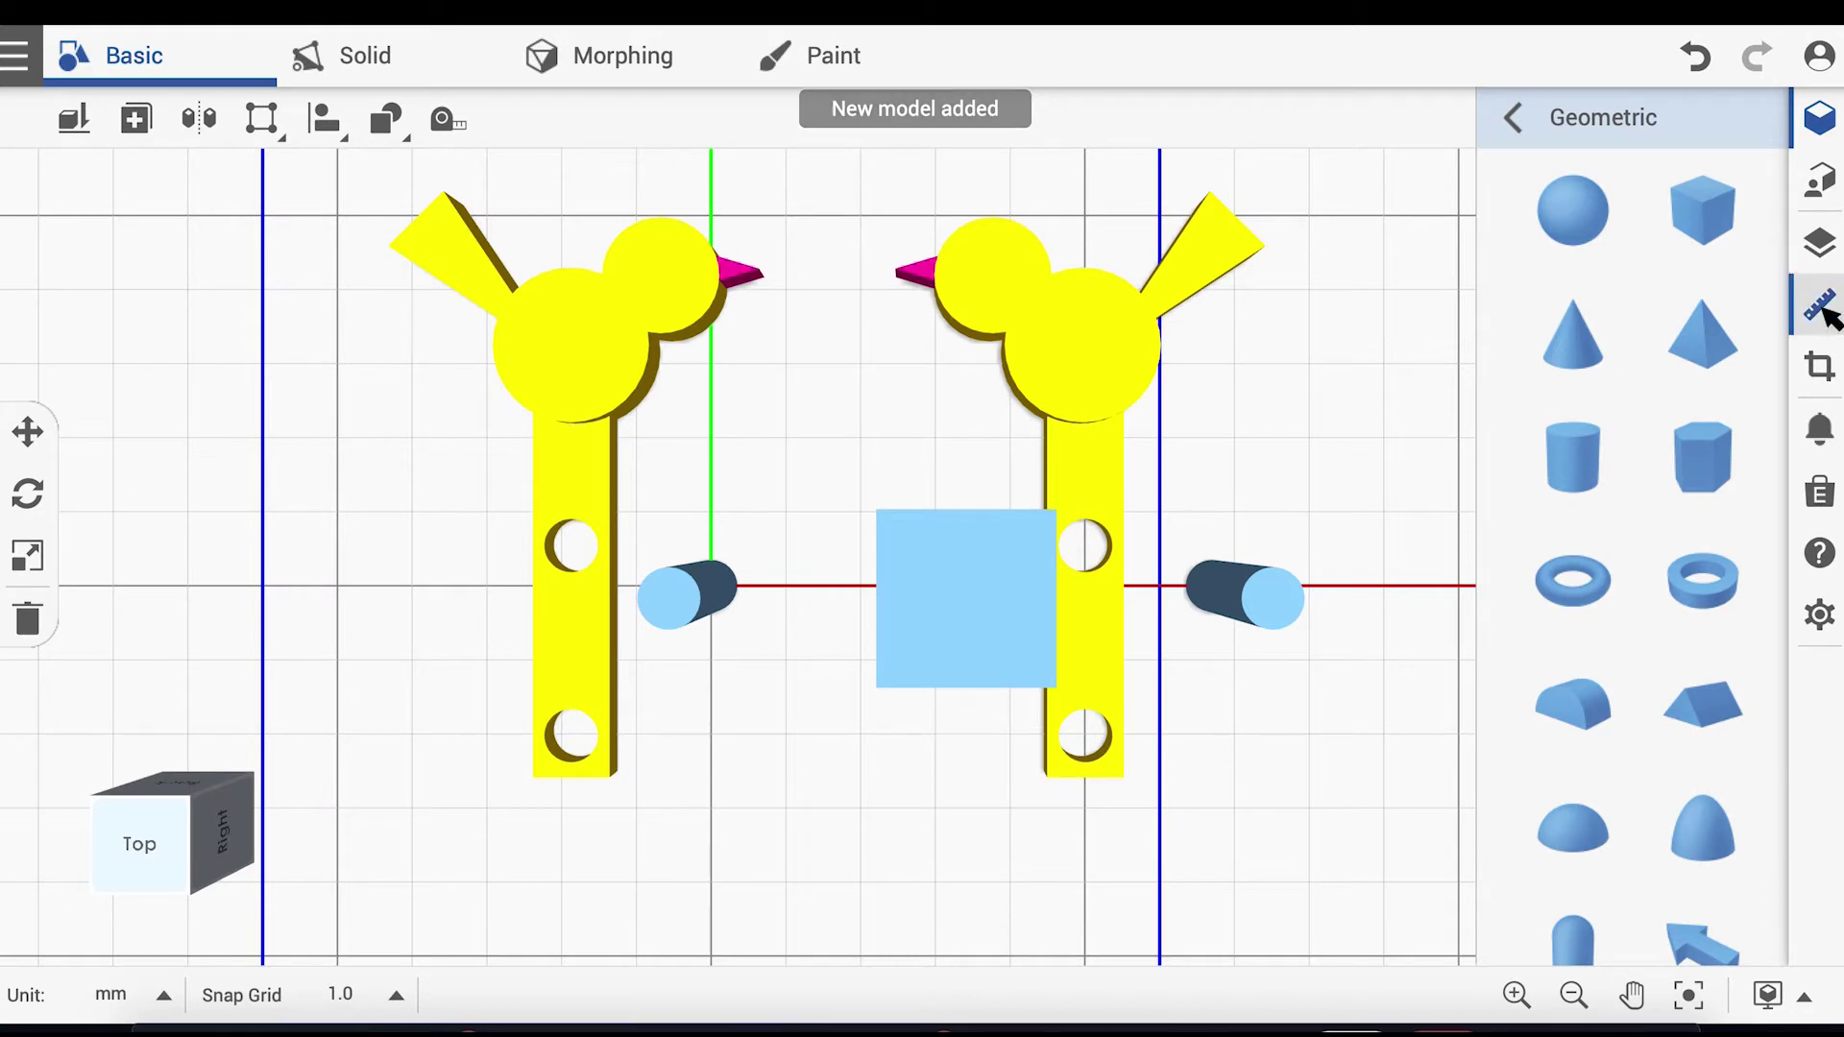
pyautogui.click(956, 571)
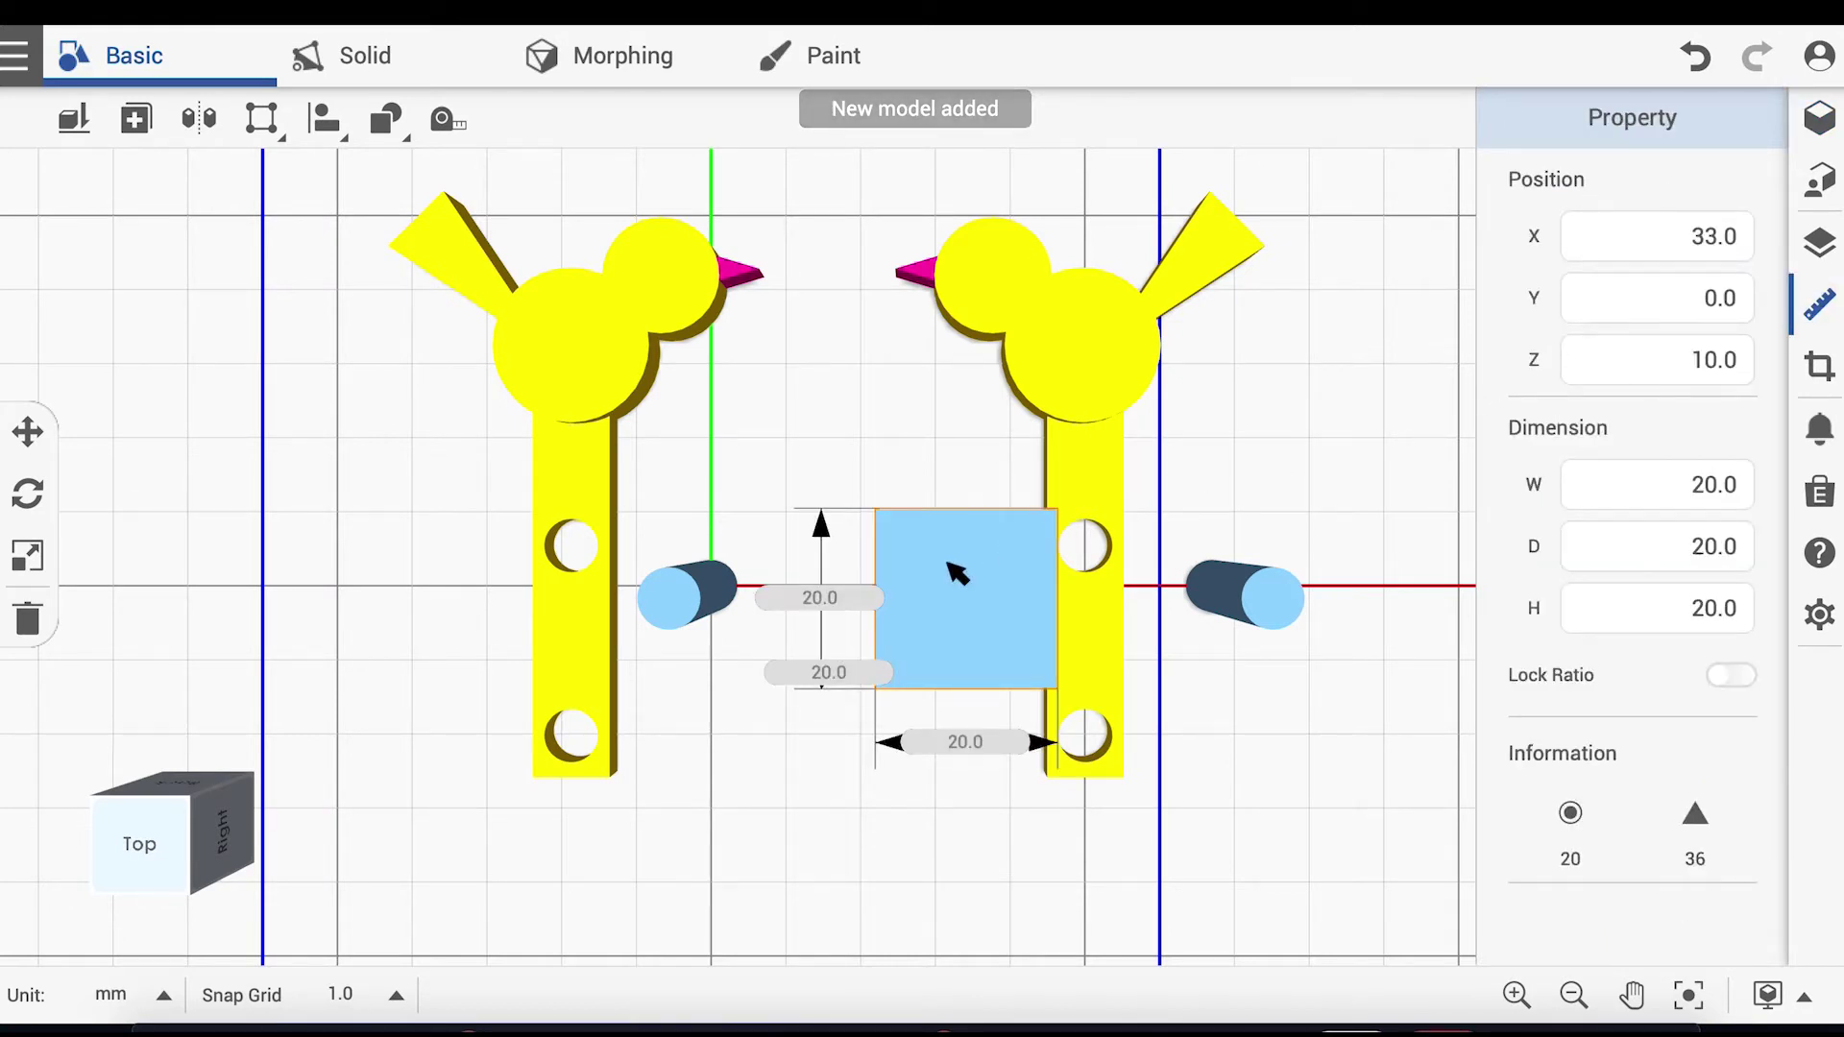
# Step: Size the cube to 110 mm wide, 10 mm deep and 10 mm high
pyautogui.click(1724, 499)
pyautogui.write('110')
pyautogui.press('Return')
pyautogui.click(1723, 567)
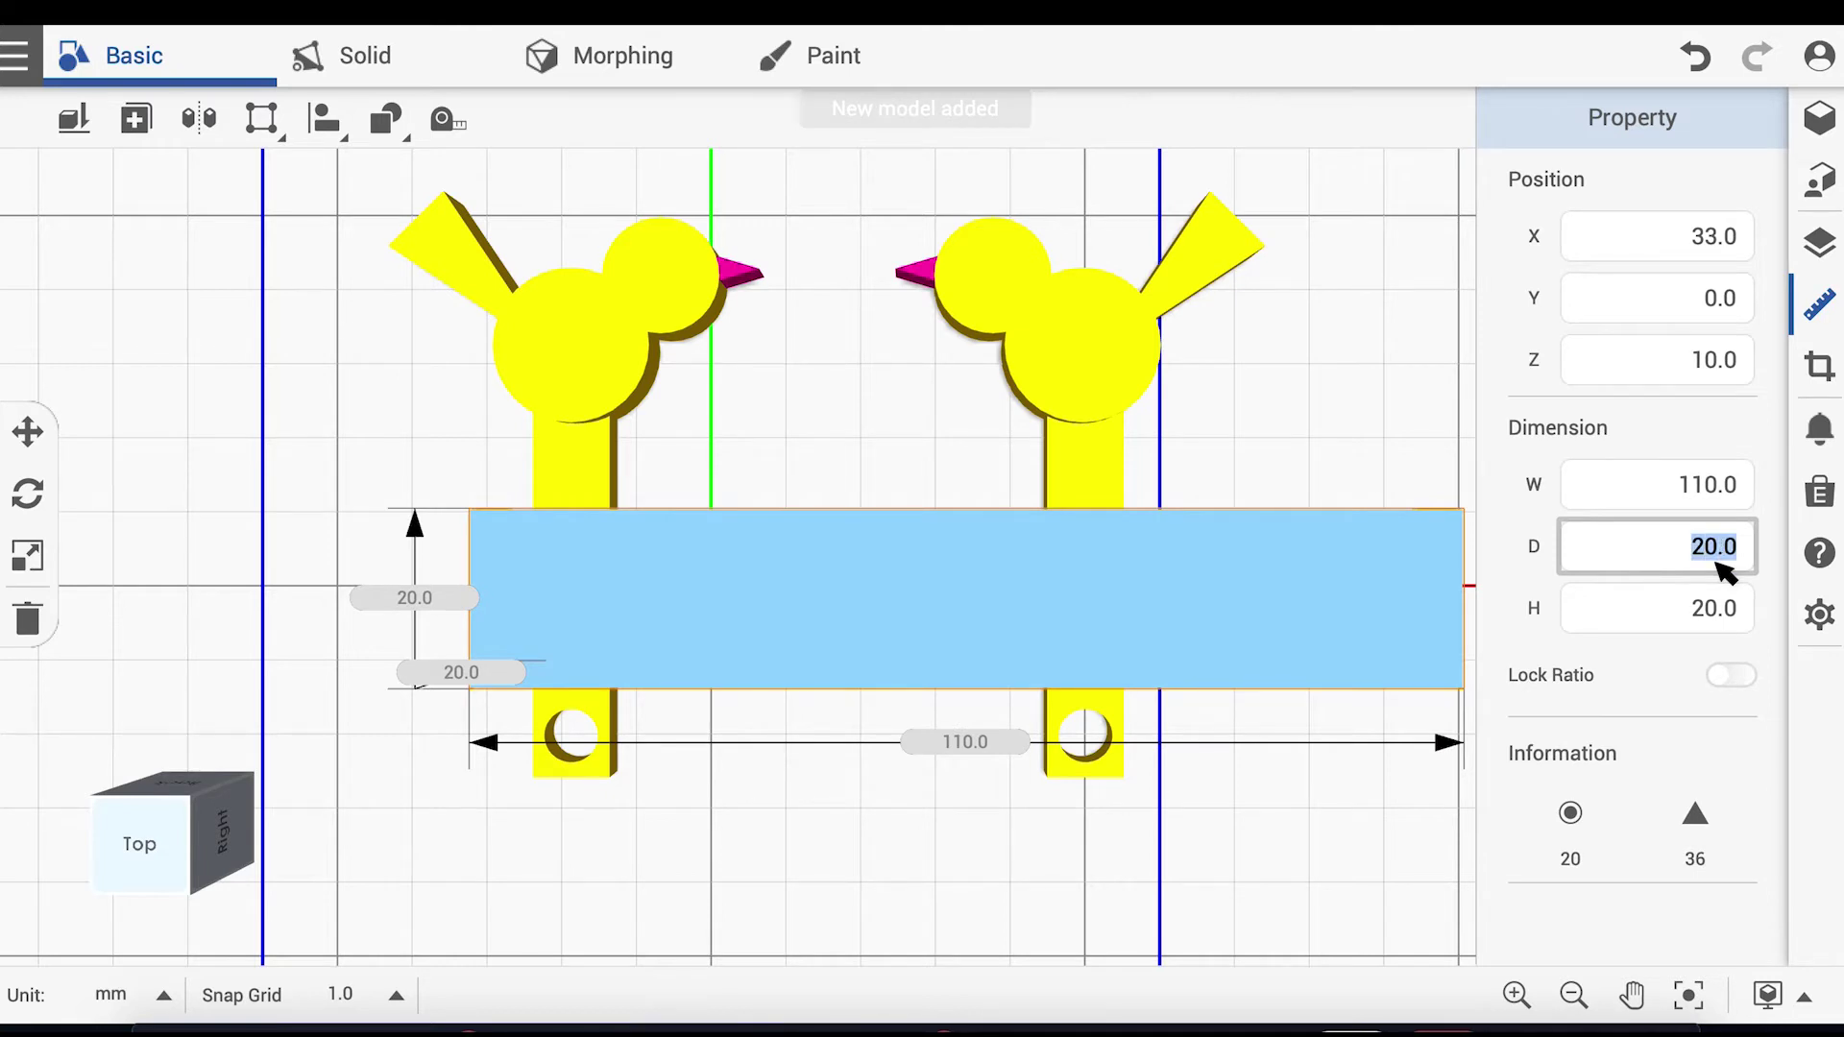
pyautogui.write('10')
pyautogui.press('Return')
pyautogui.click(1720, 623)
pyautogui.write('1')
pyautogui.press('Return')
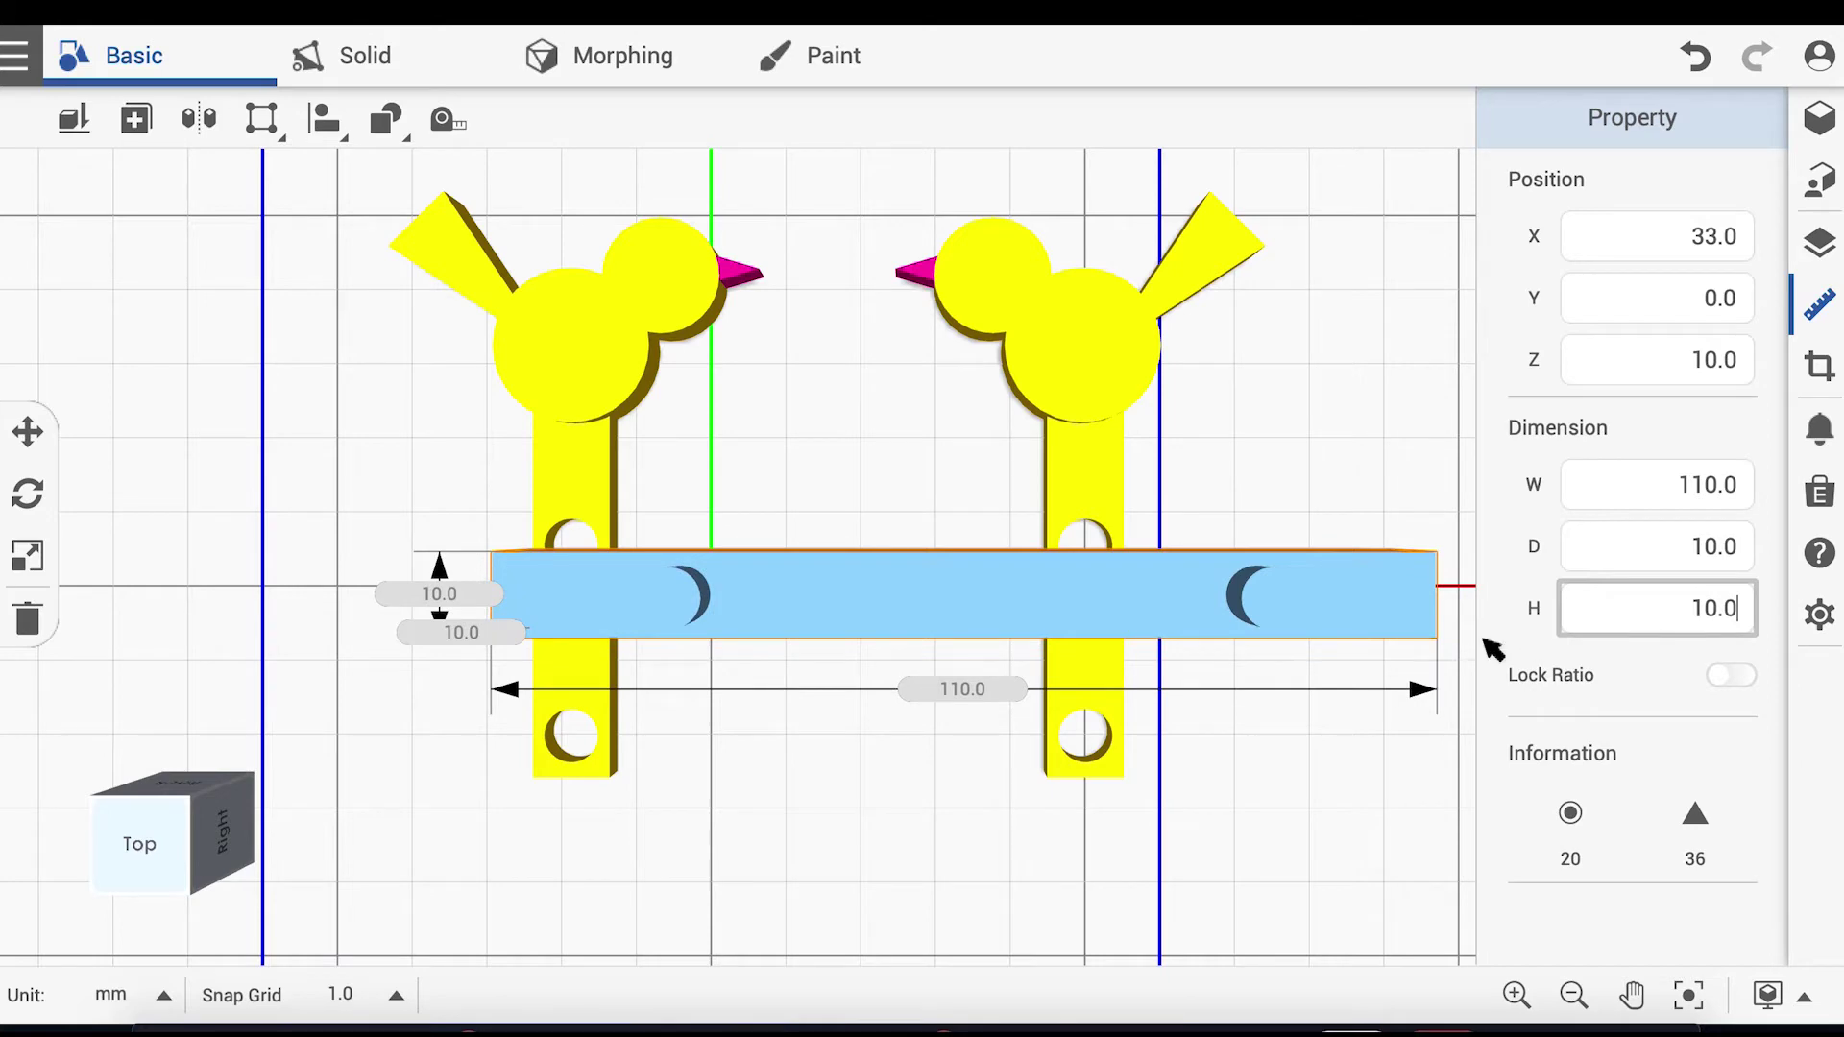
pyautogui.moveTo(1247, 663); pyautogui.dragTo(1095, 679)
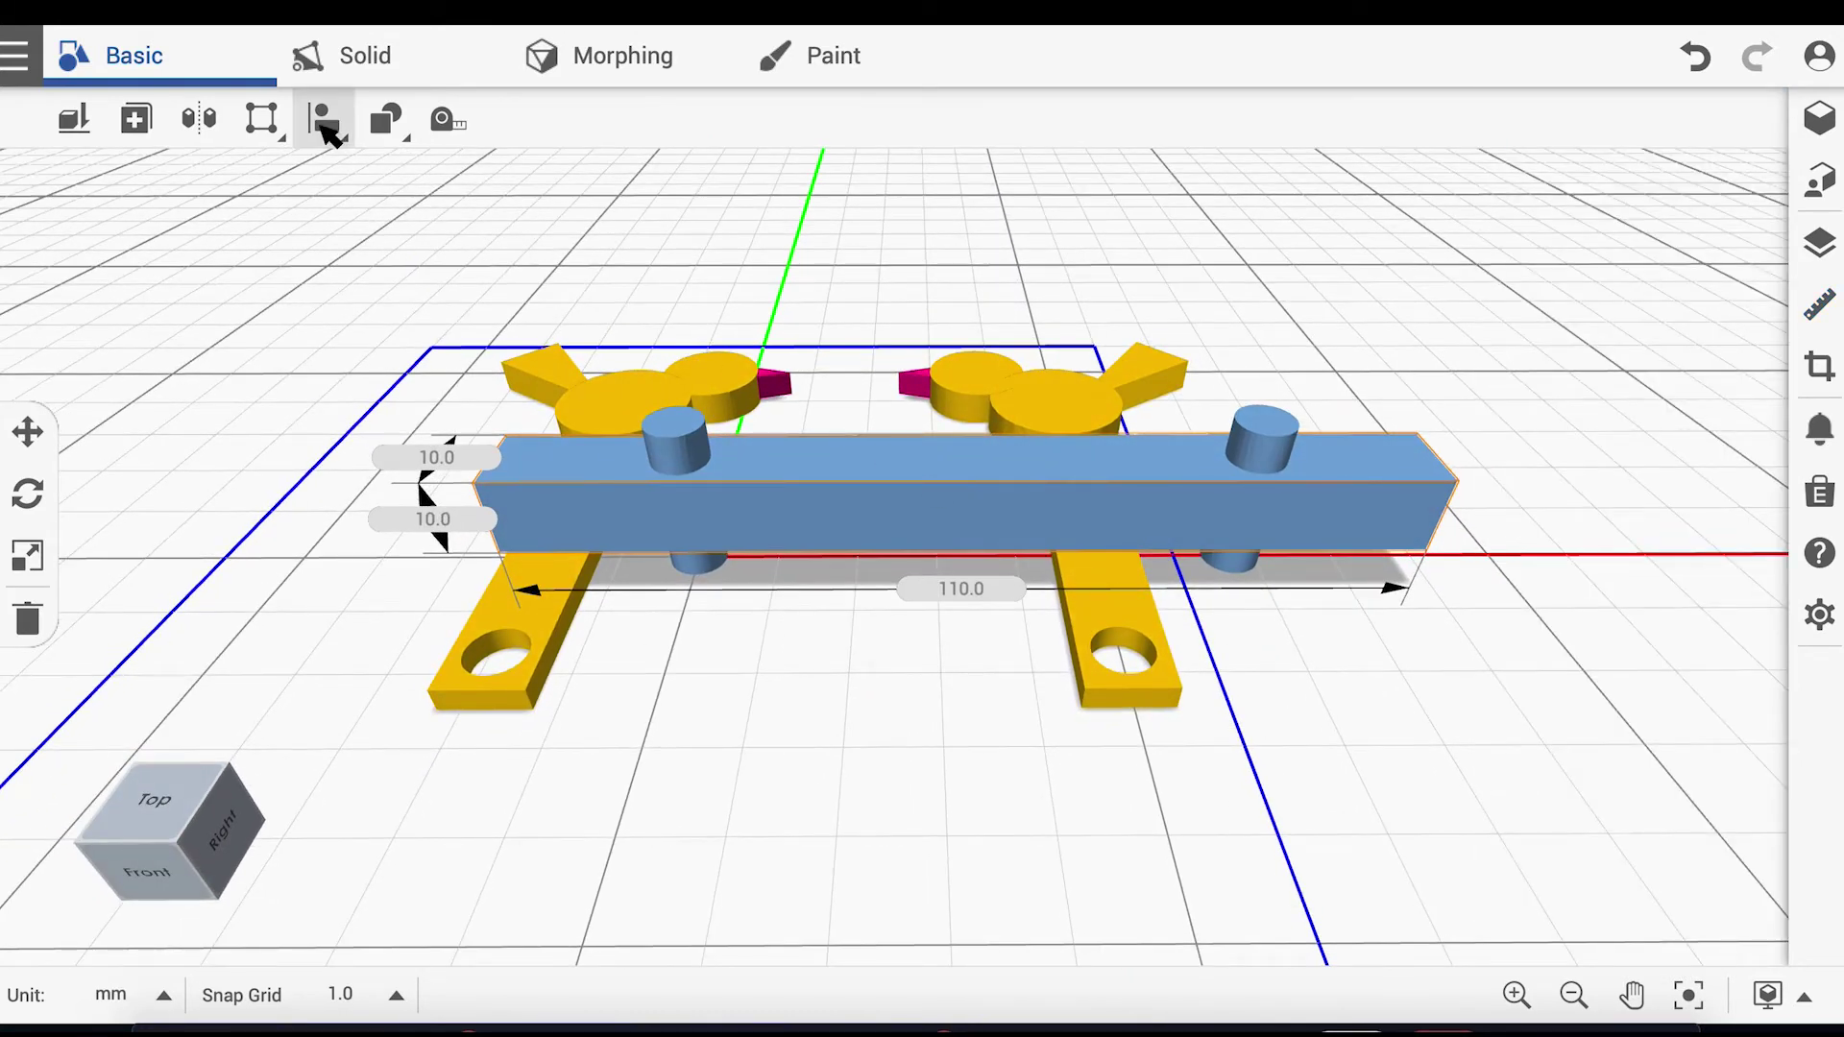
# Step: Align the cylinders with the crossbar and create a mirrored copy of one cylinder
pyautogui.click(325, 124)
pyautogui.click(669, 426)
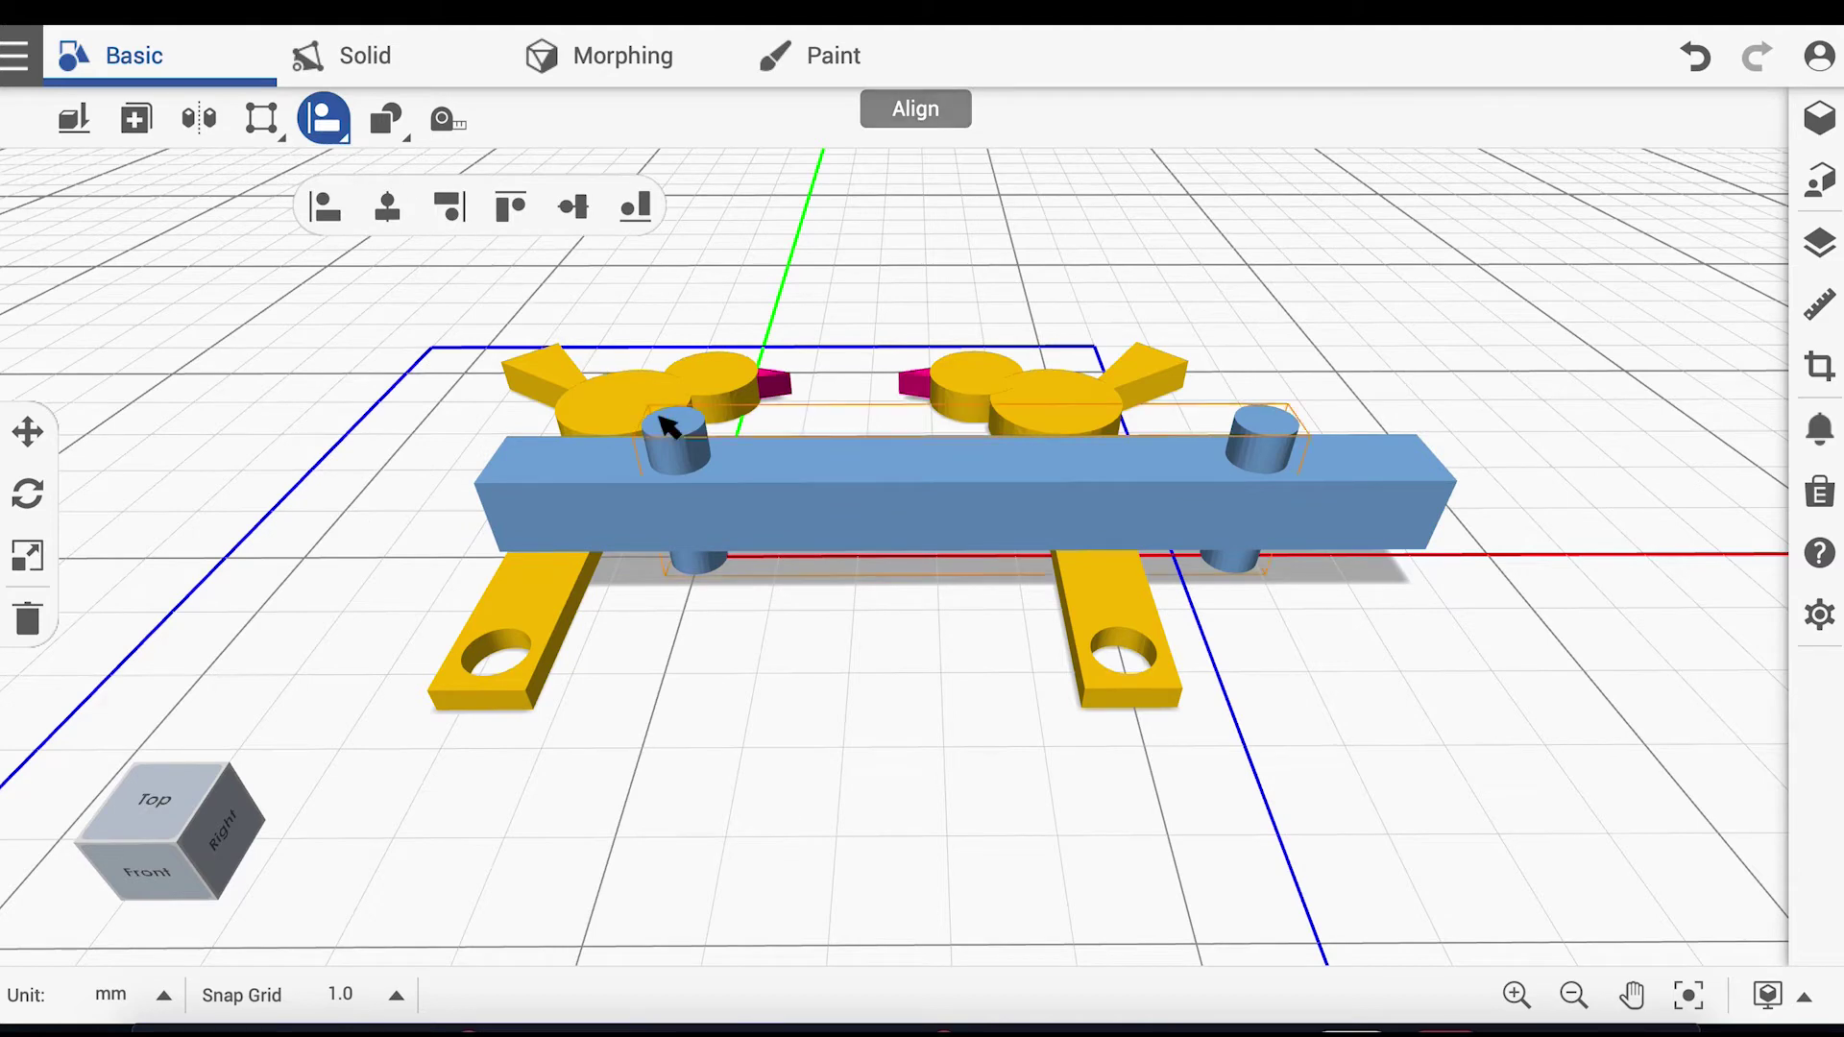
pyautogui.click(573, 461)
pyautogui.click(449, 208)
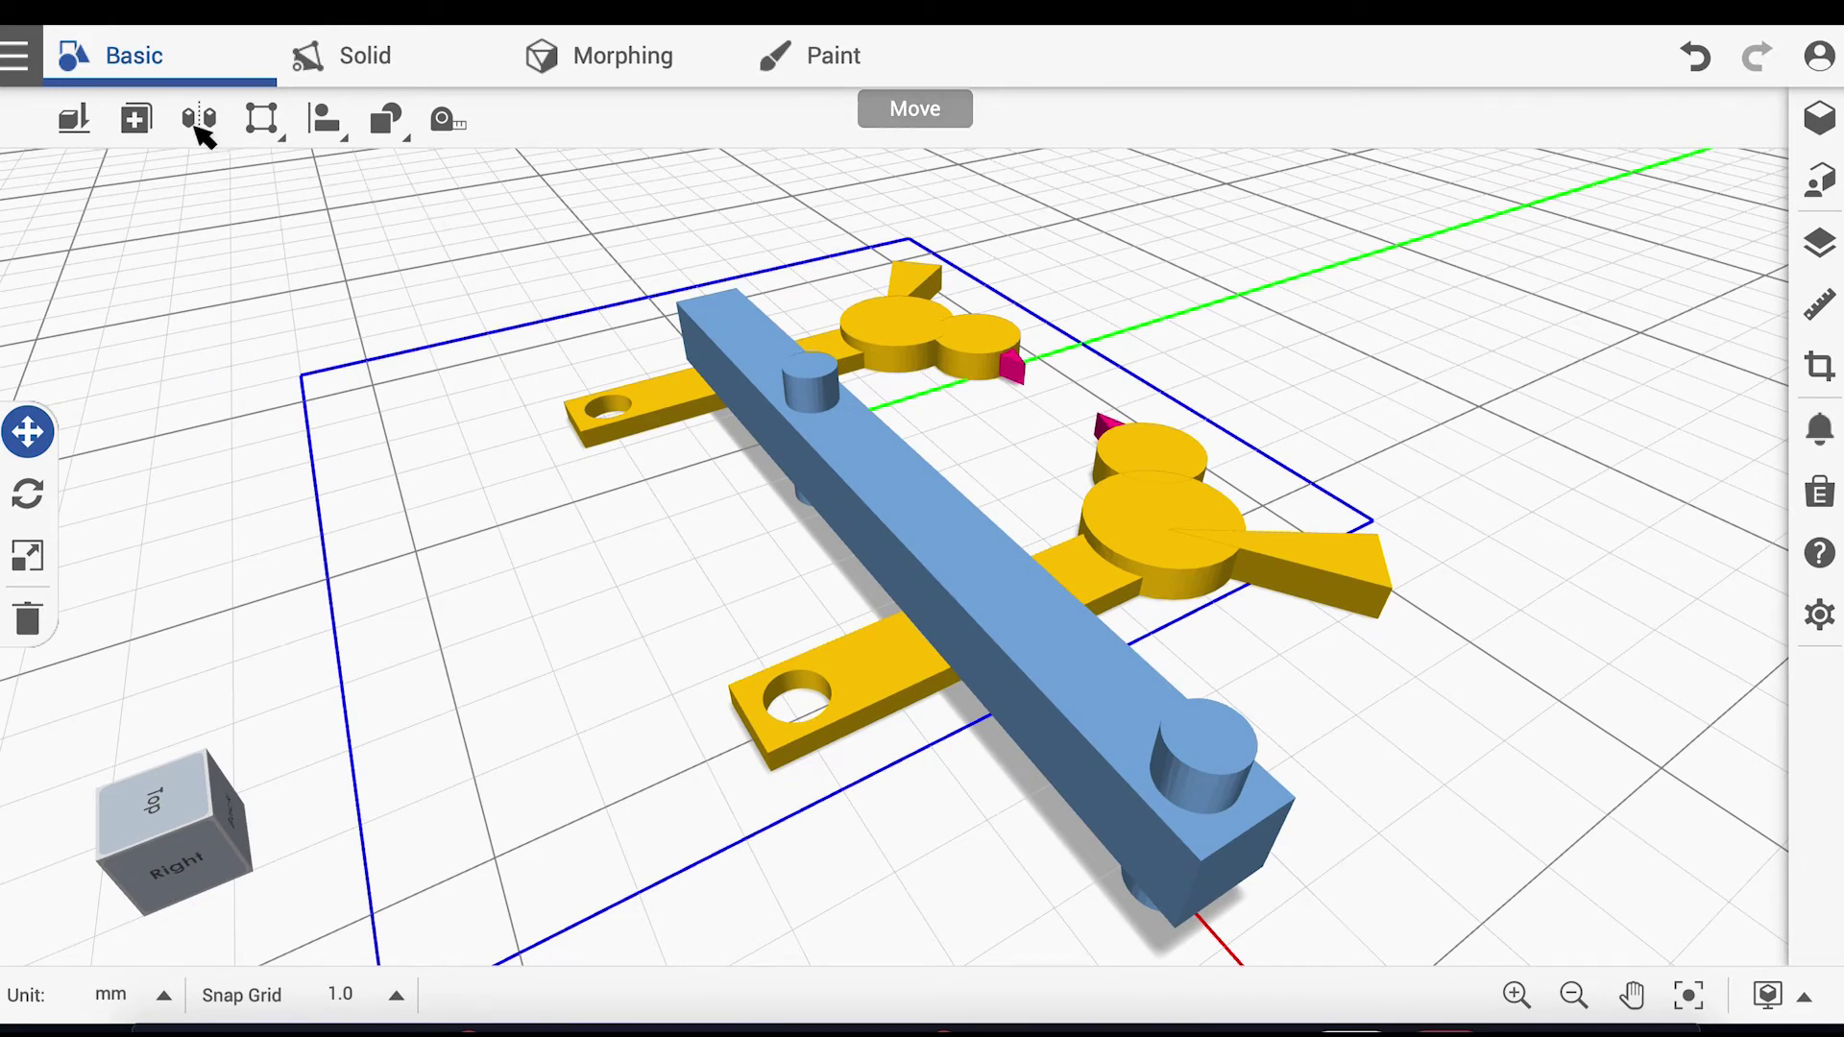
pyautogui.click(200, 123)
pyautogui.click(815, 380)
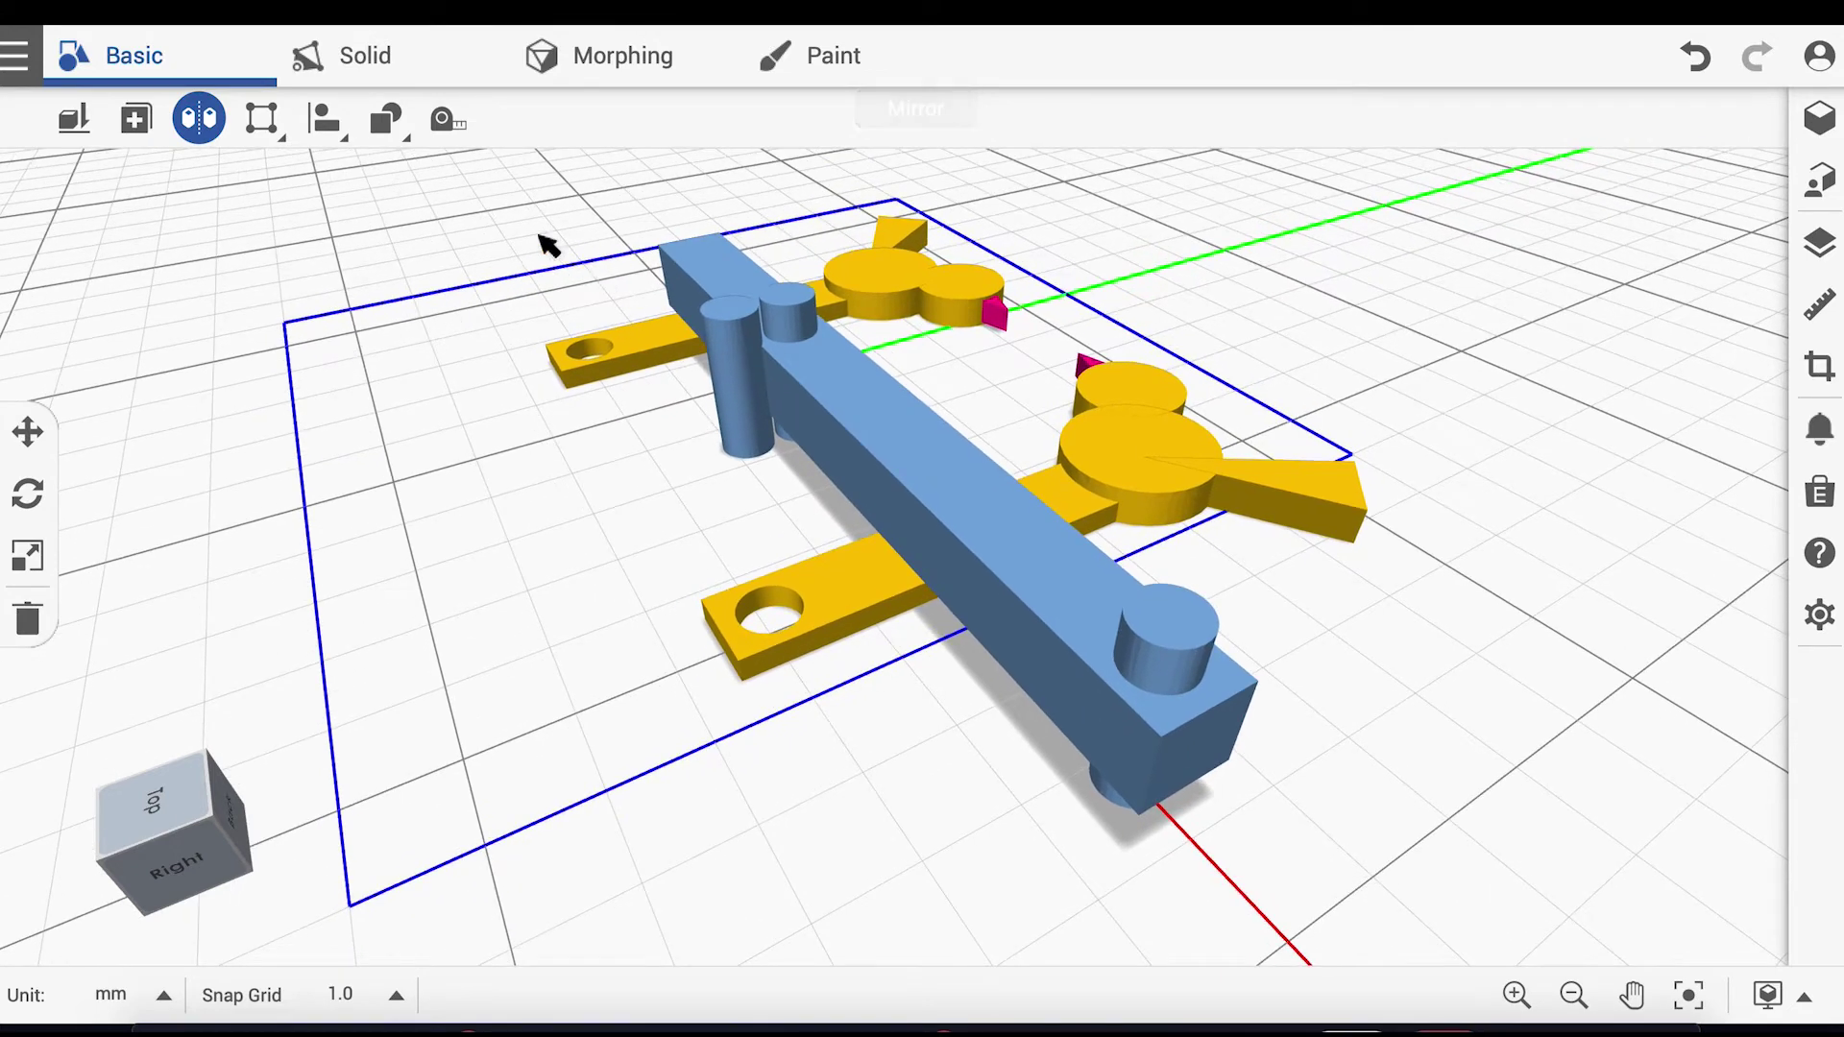
# Step: Subtract the far-end and near-end cylinders from the crossbar, leaving a hole at each end
pyautogui.click(384, 120)
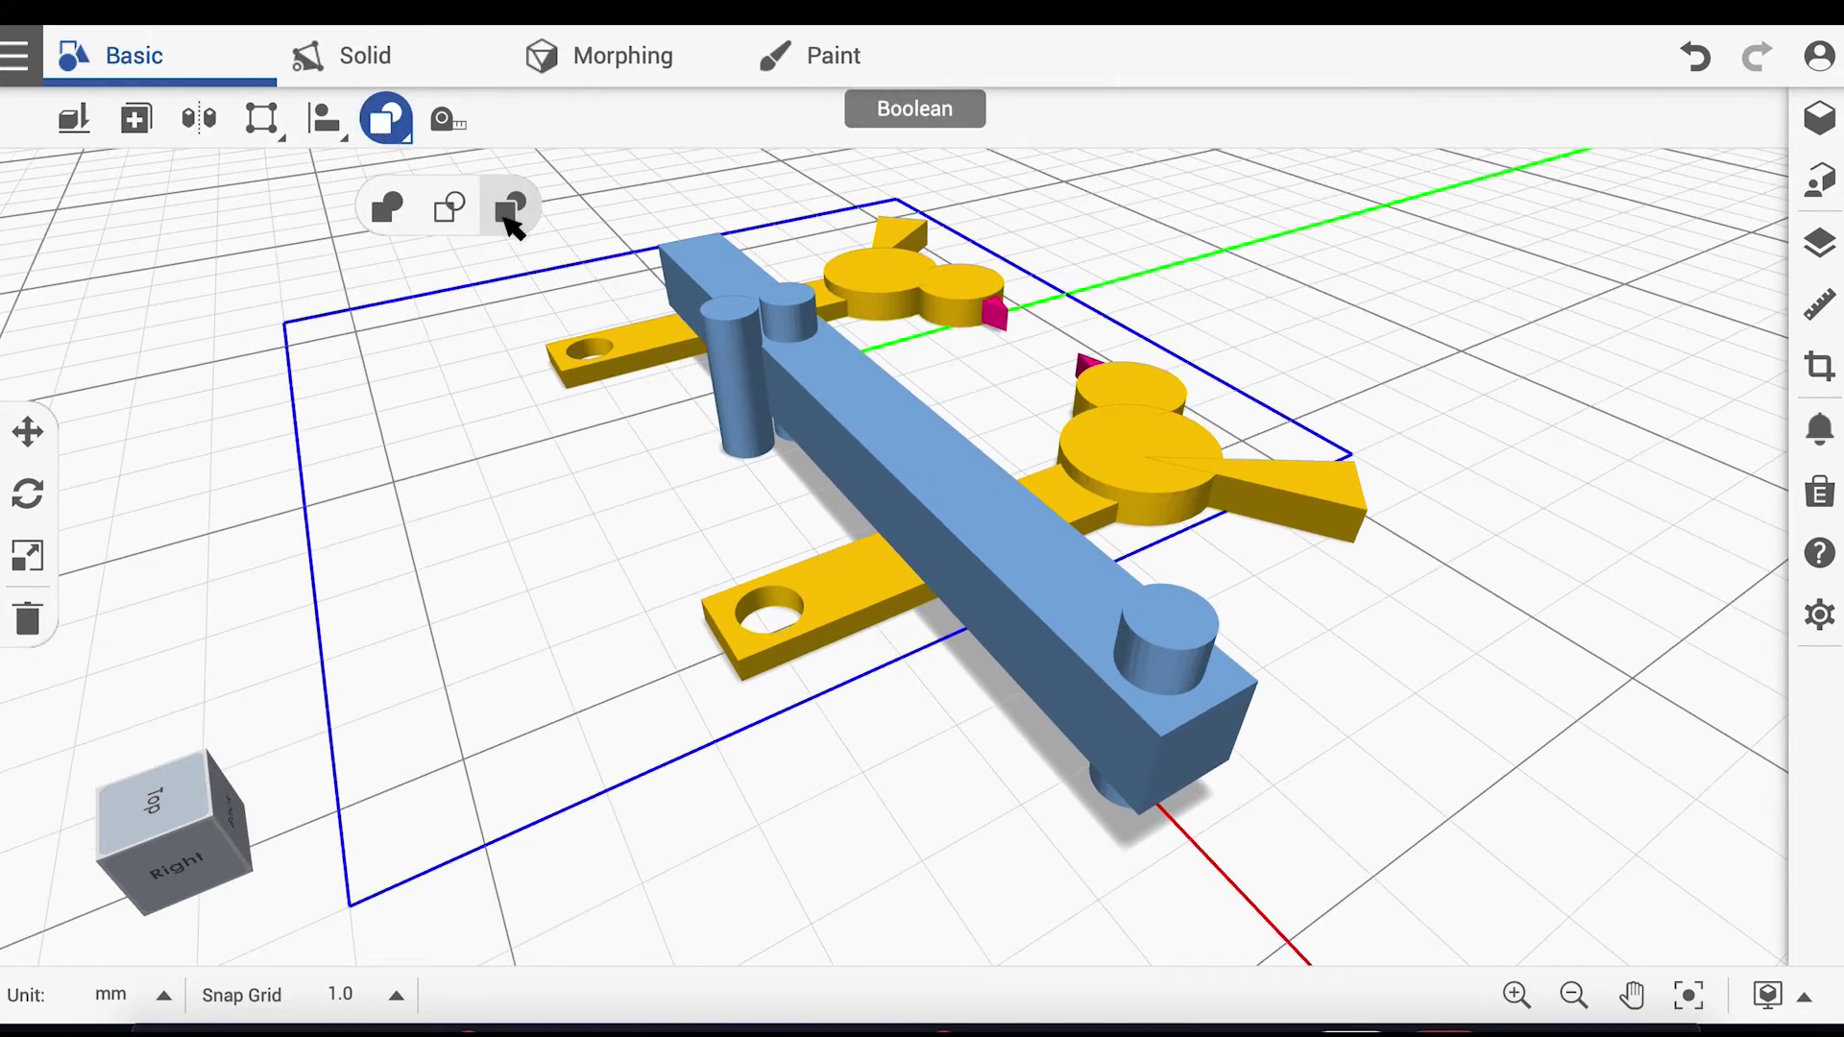
pyautogui.click(509, 209)
pyautogui.click(958, 482)
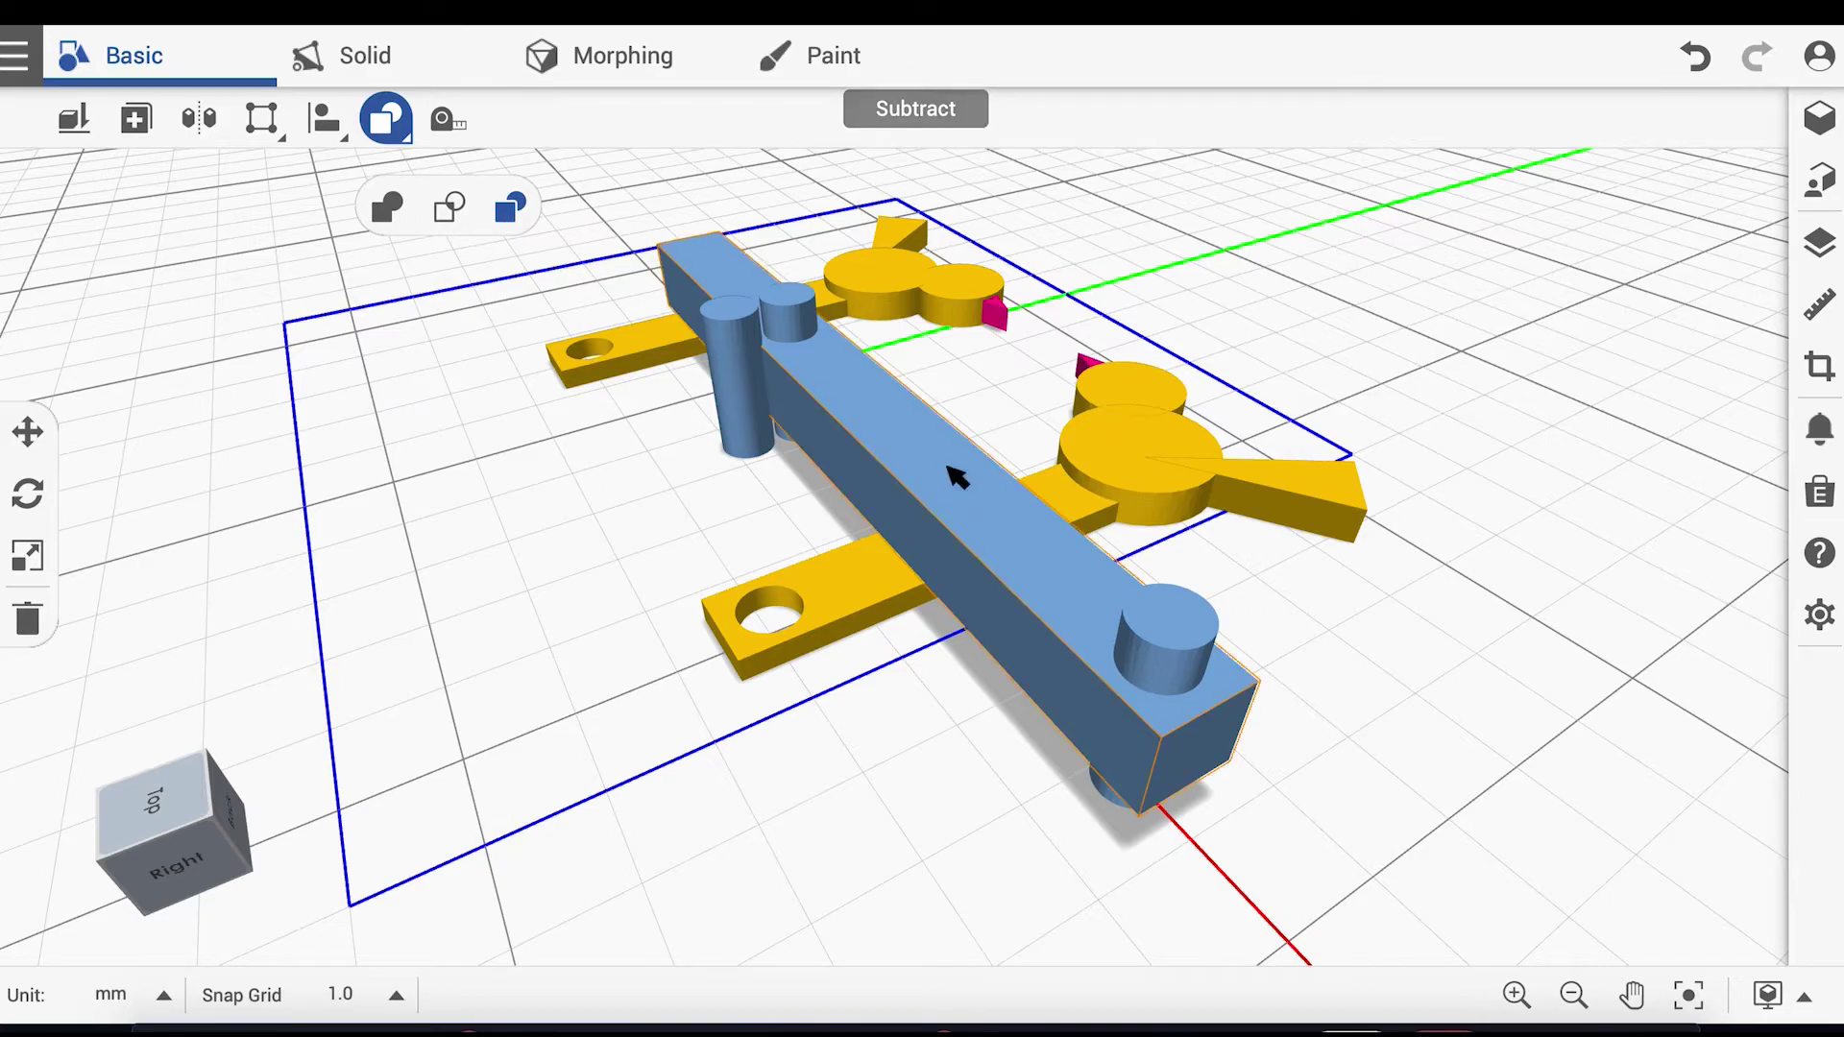
pyautogui.click(1174, 626)
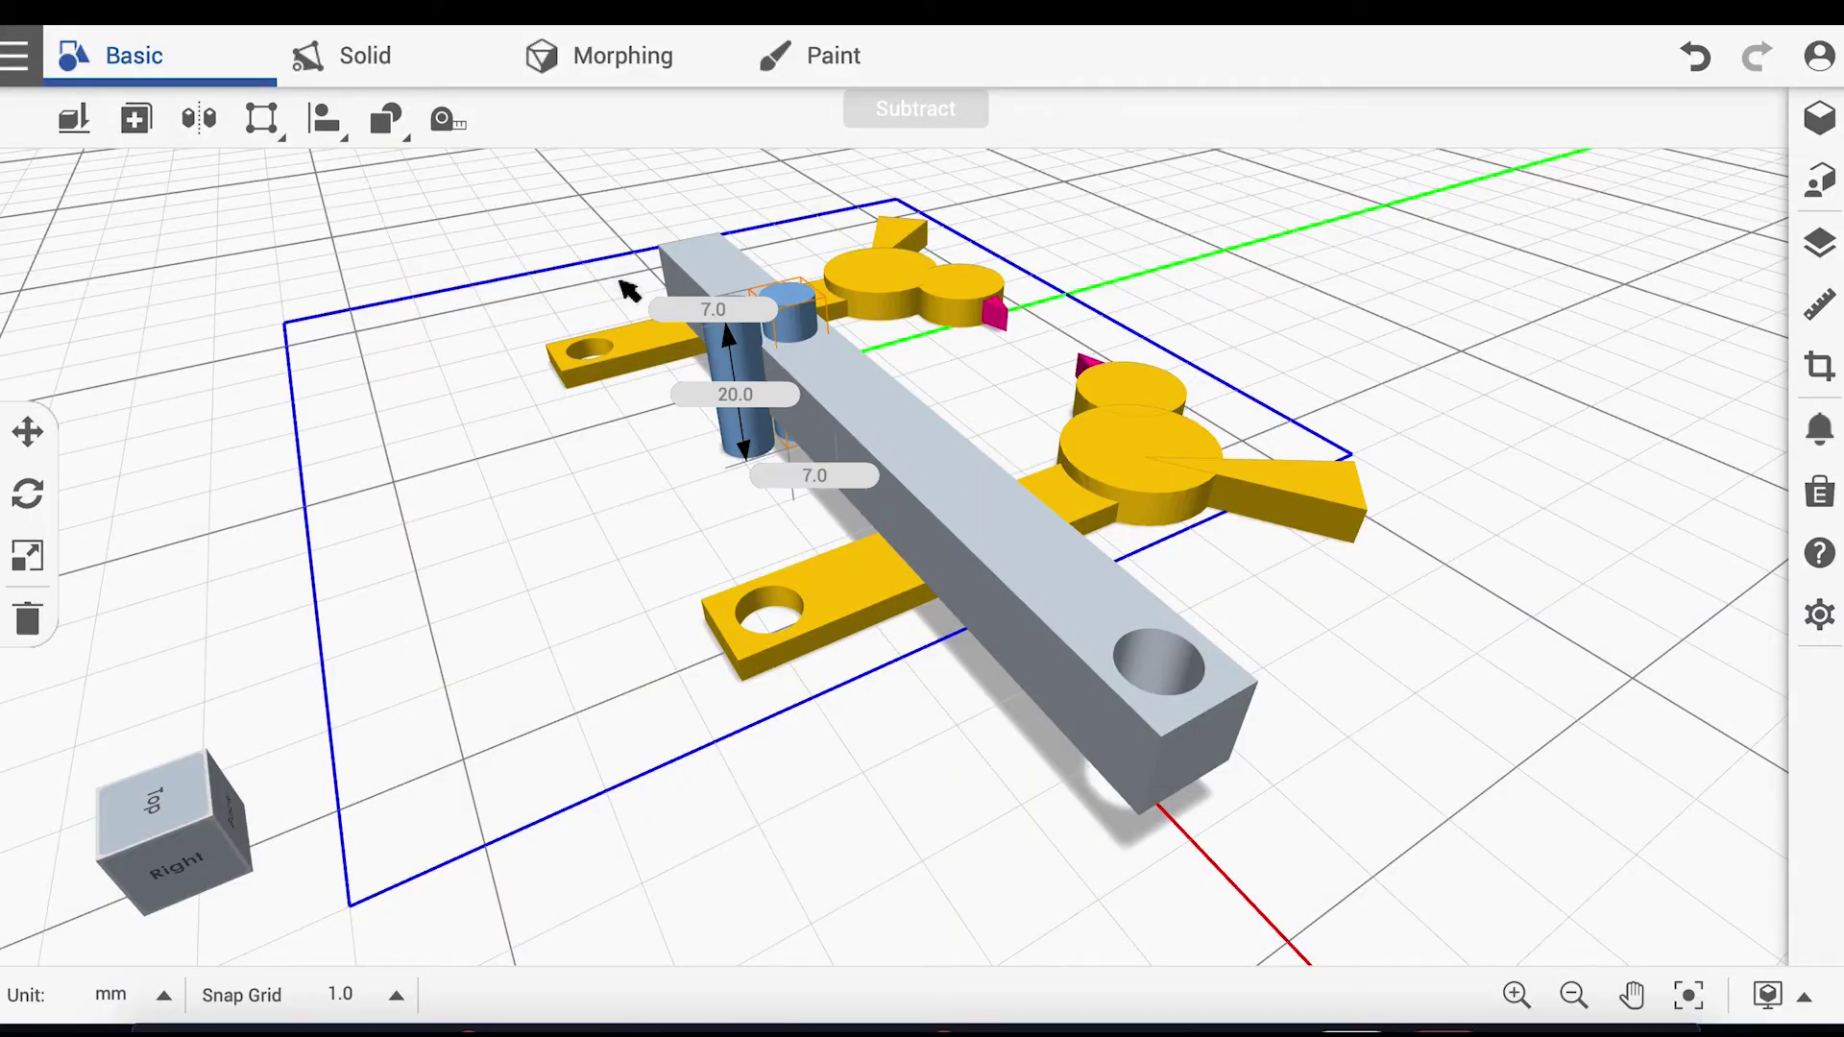
pyautogui.click(379, 124)
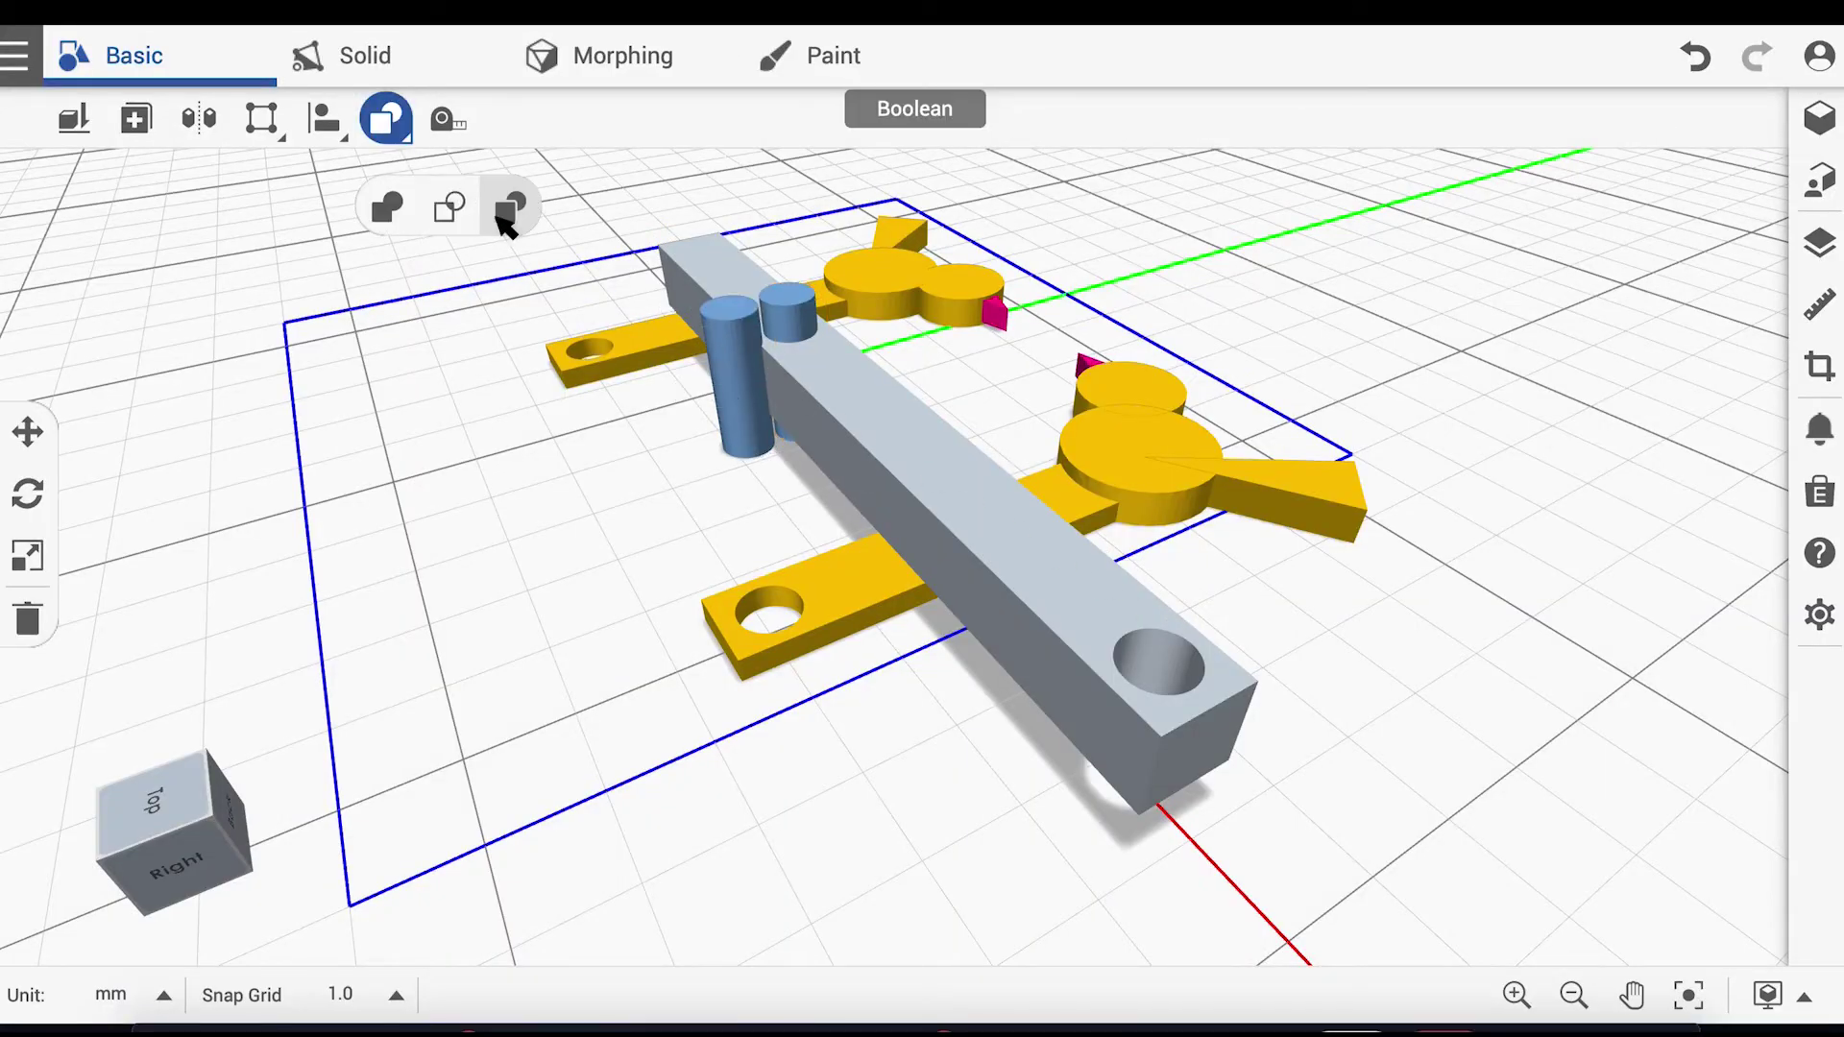
pyautogui.click(511, 207)
pyautogui.click(856, 378)
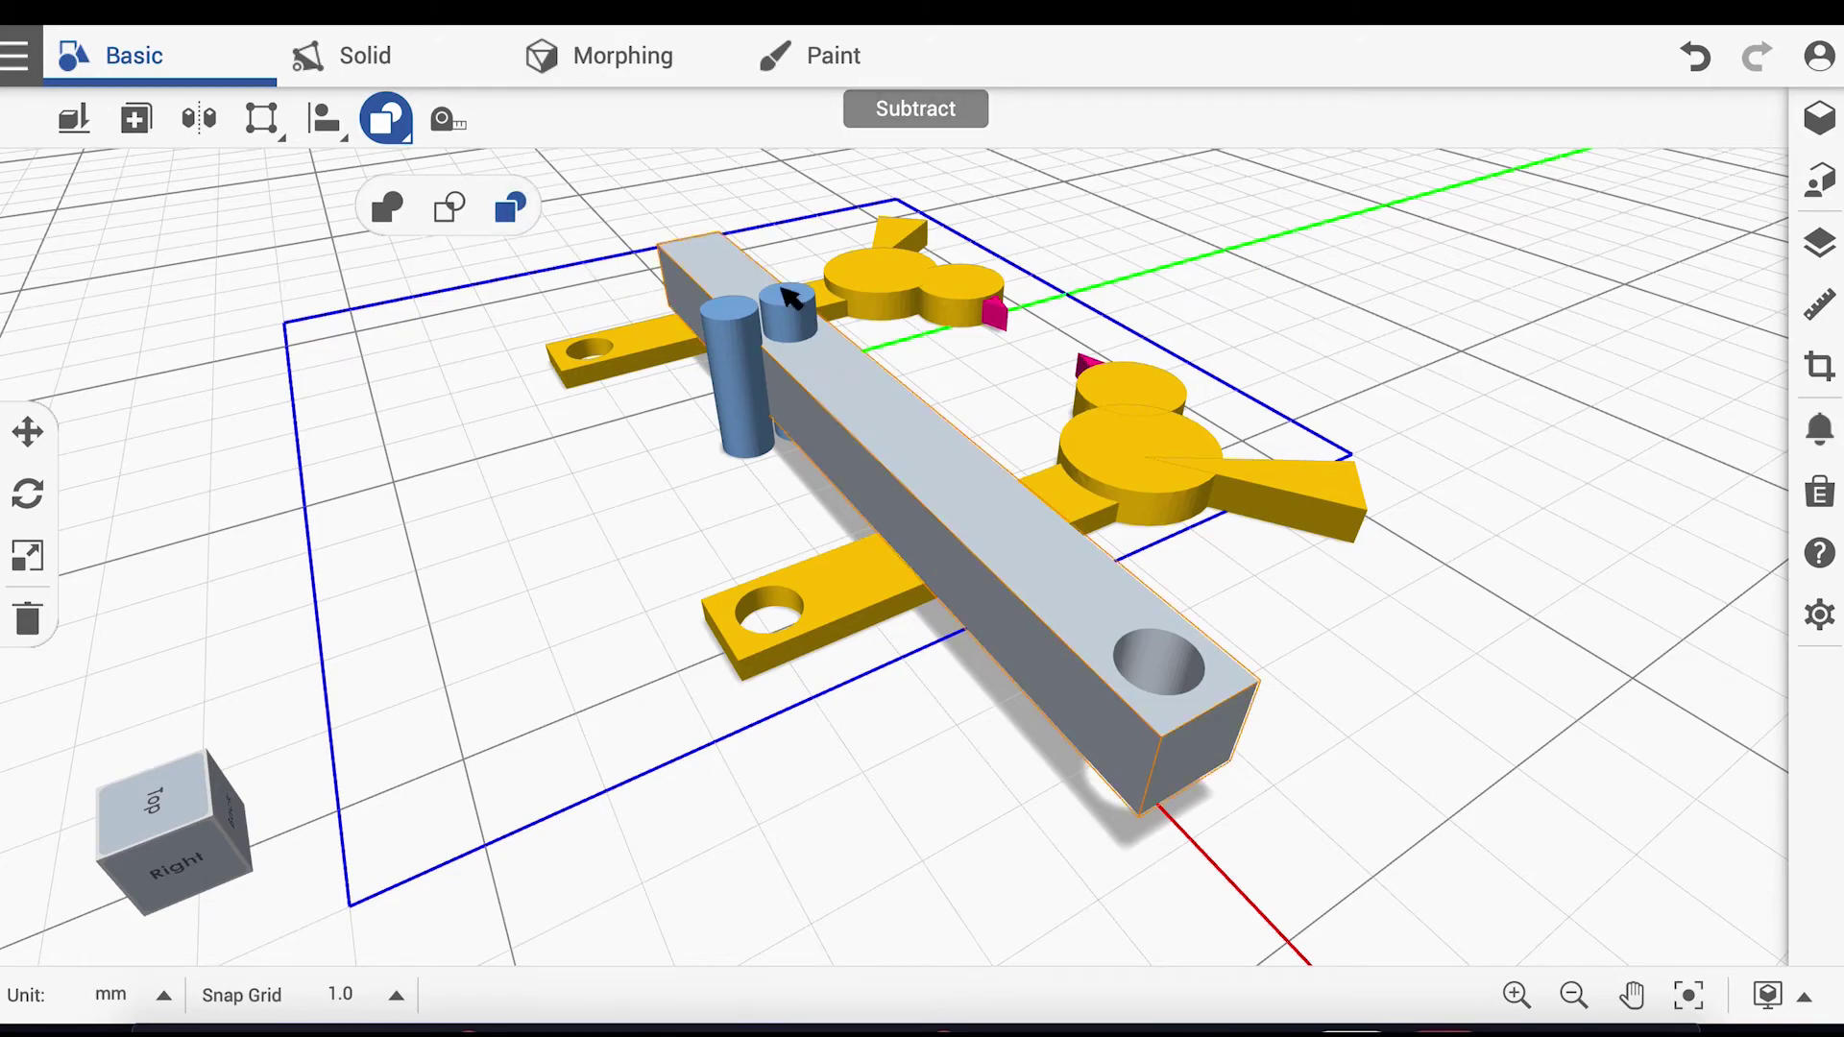
pyautogui.click(788, 298)
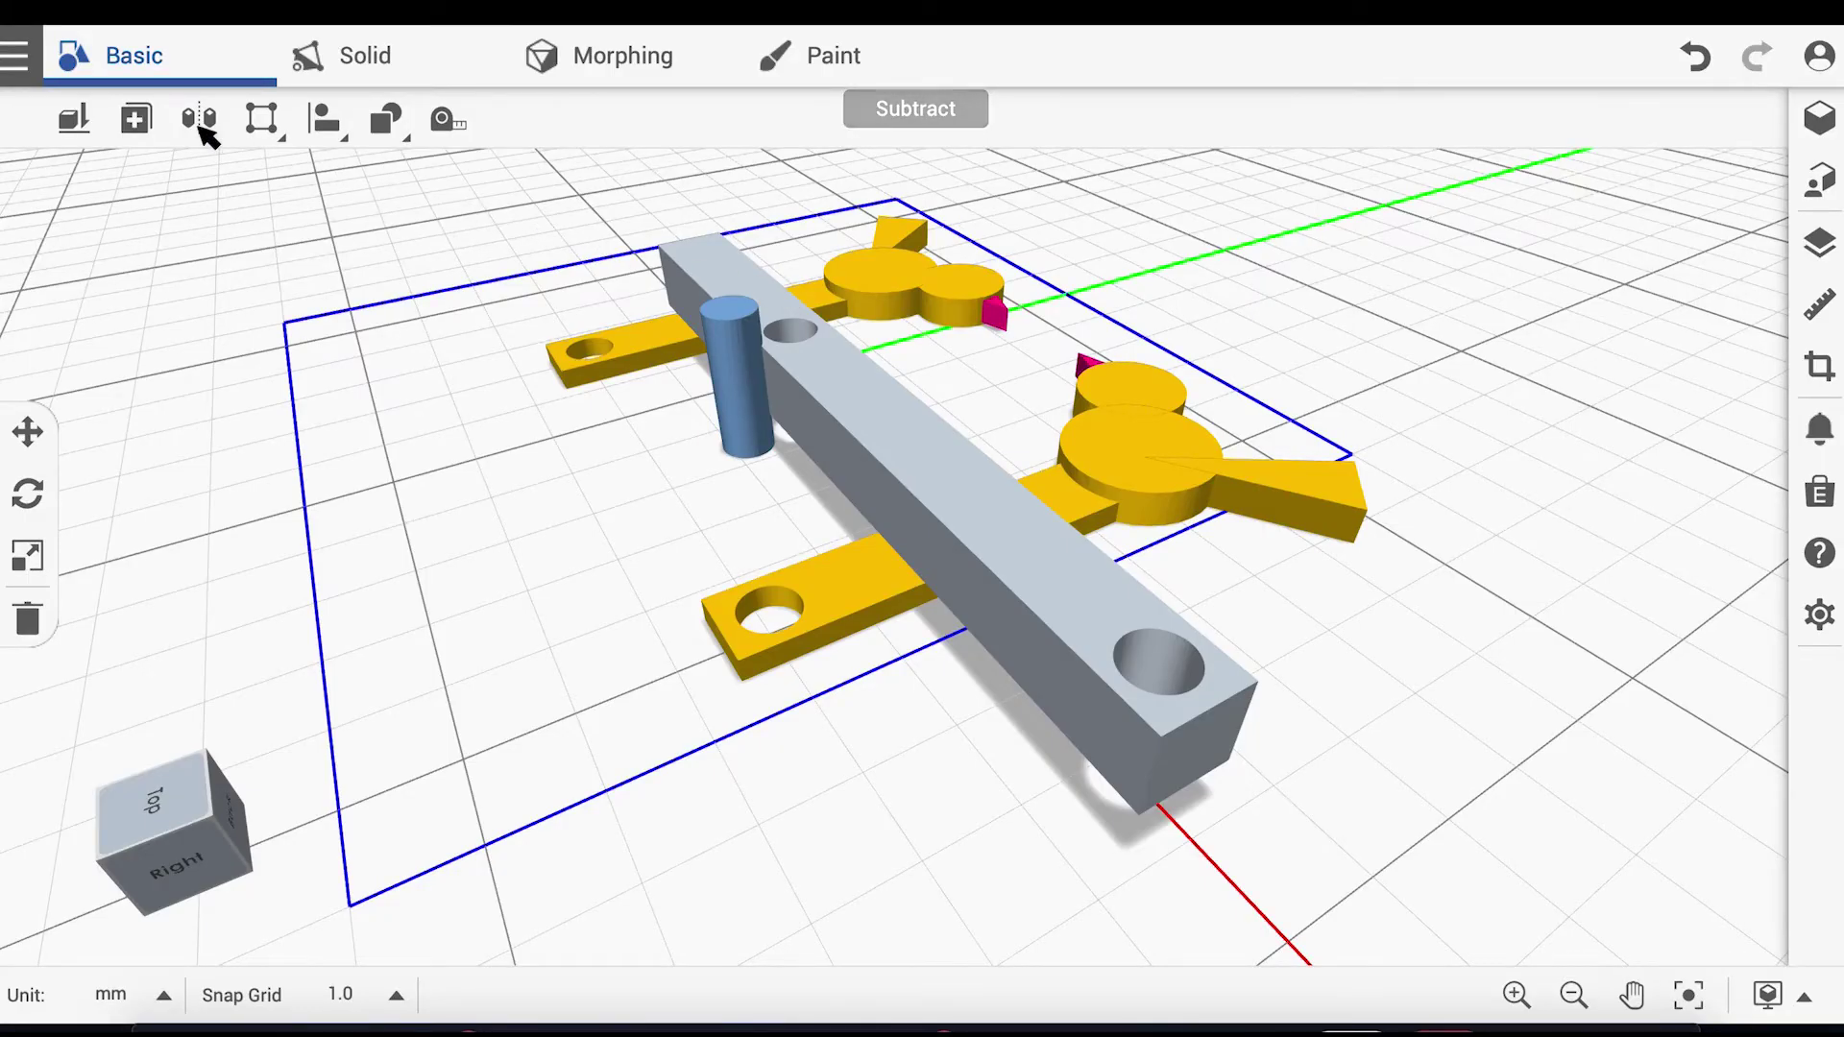
pyautogui.click(200, 128)
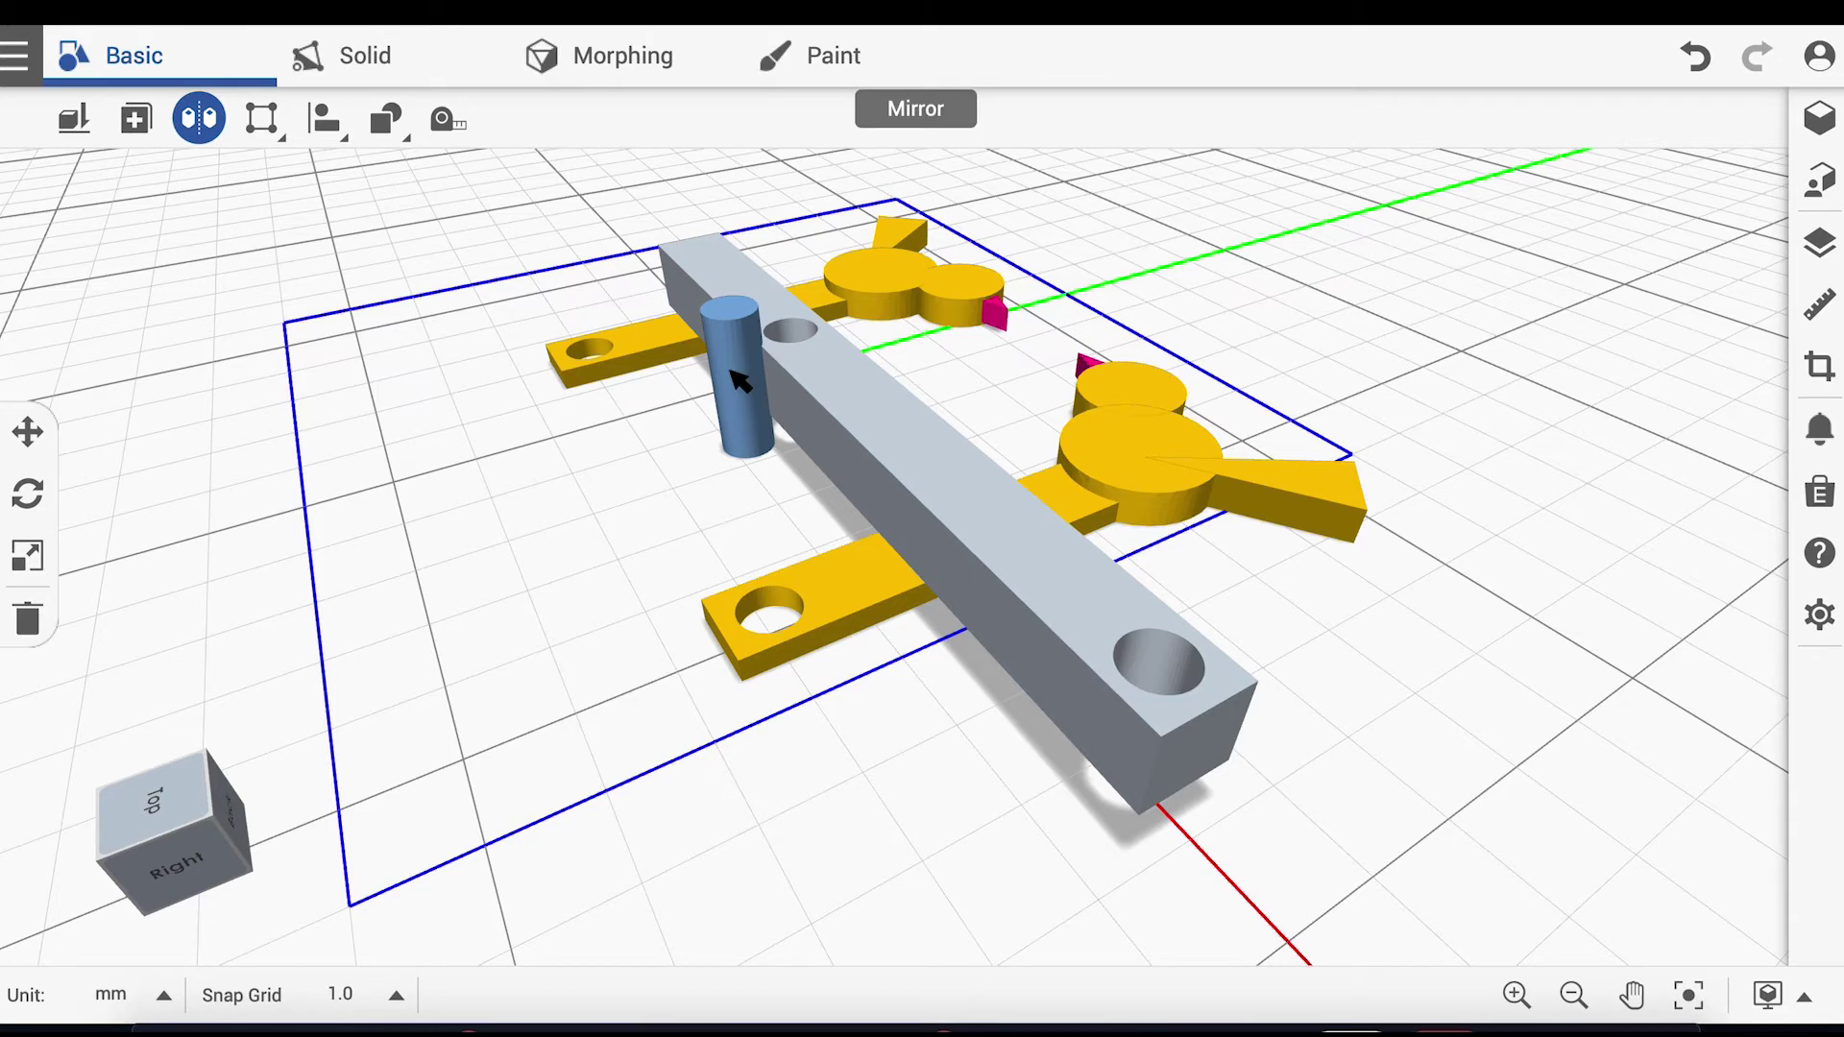
# Step: Mirror the tall cylinder into the bar's hole, delete it, then undo the deletion
pyautogui.click(740, 379)
pyautogui.click(788, 319)
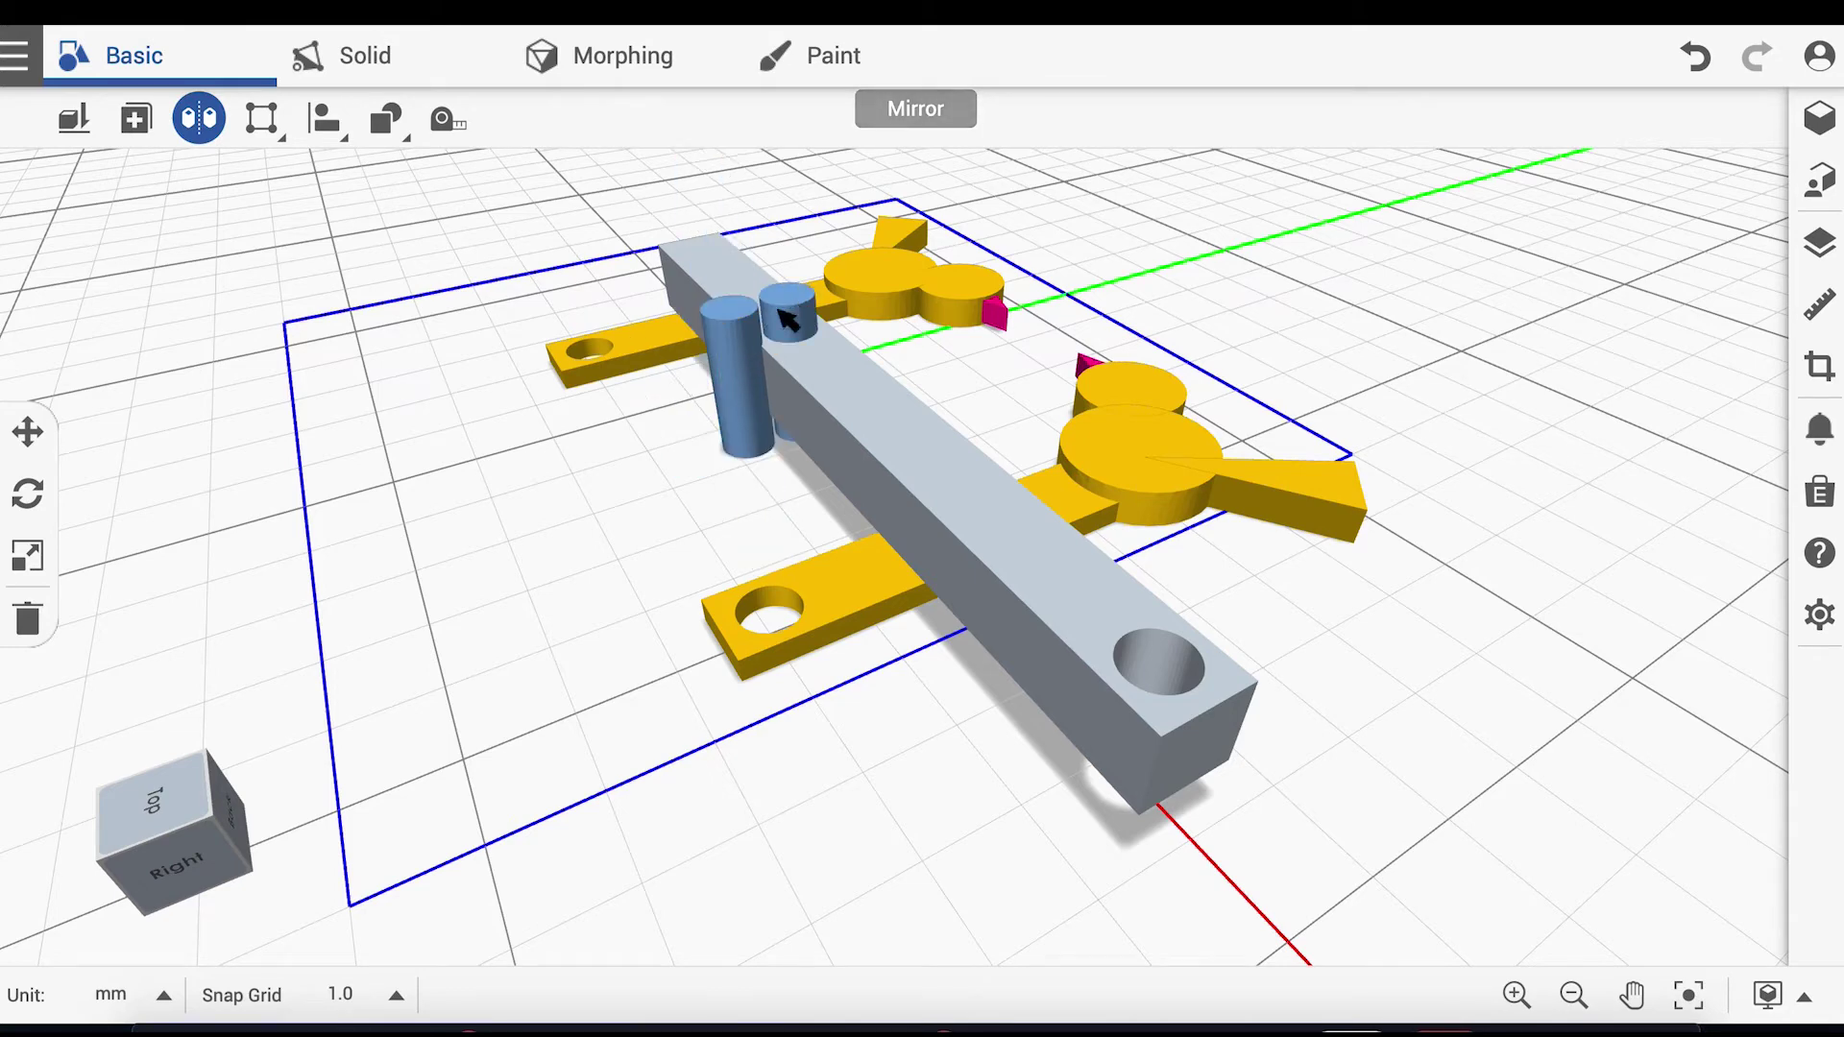
pyautogui.click(28, 619)
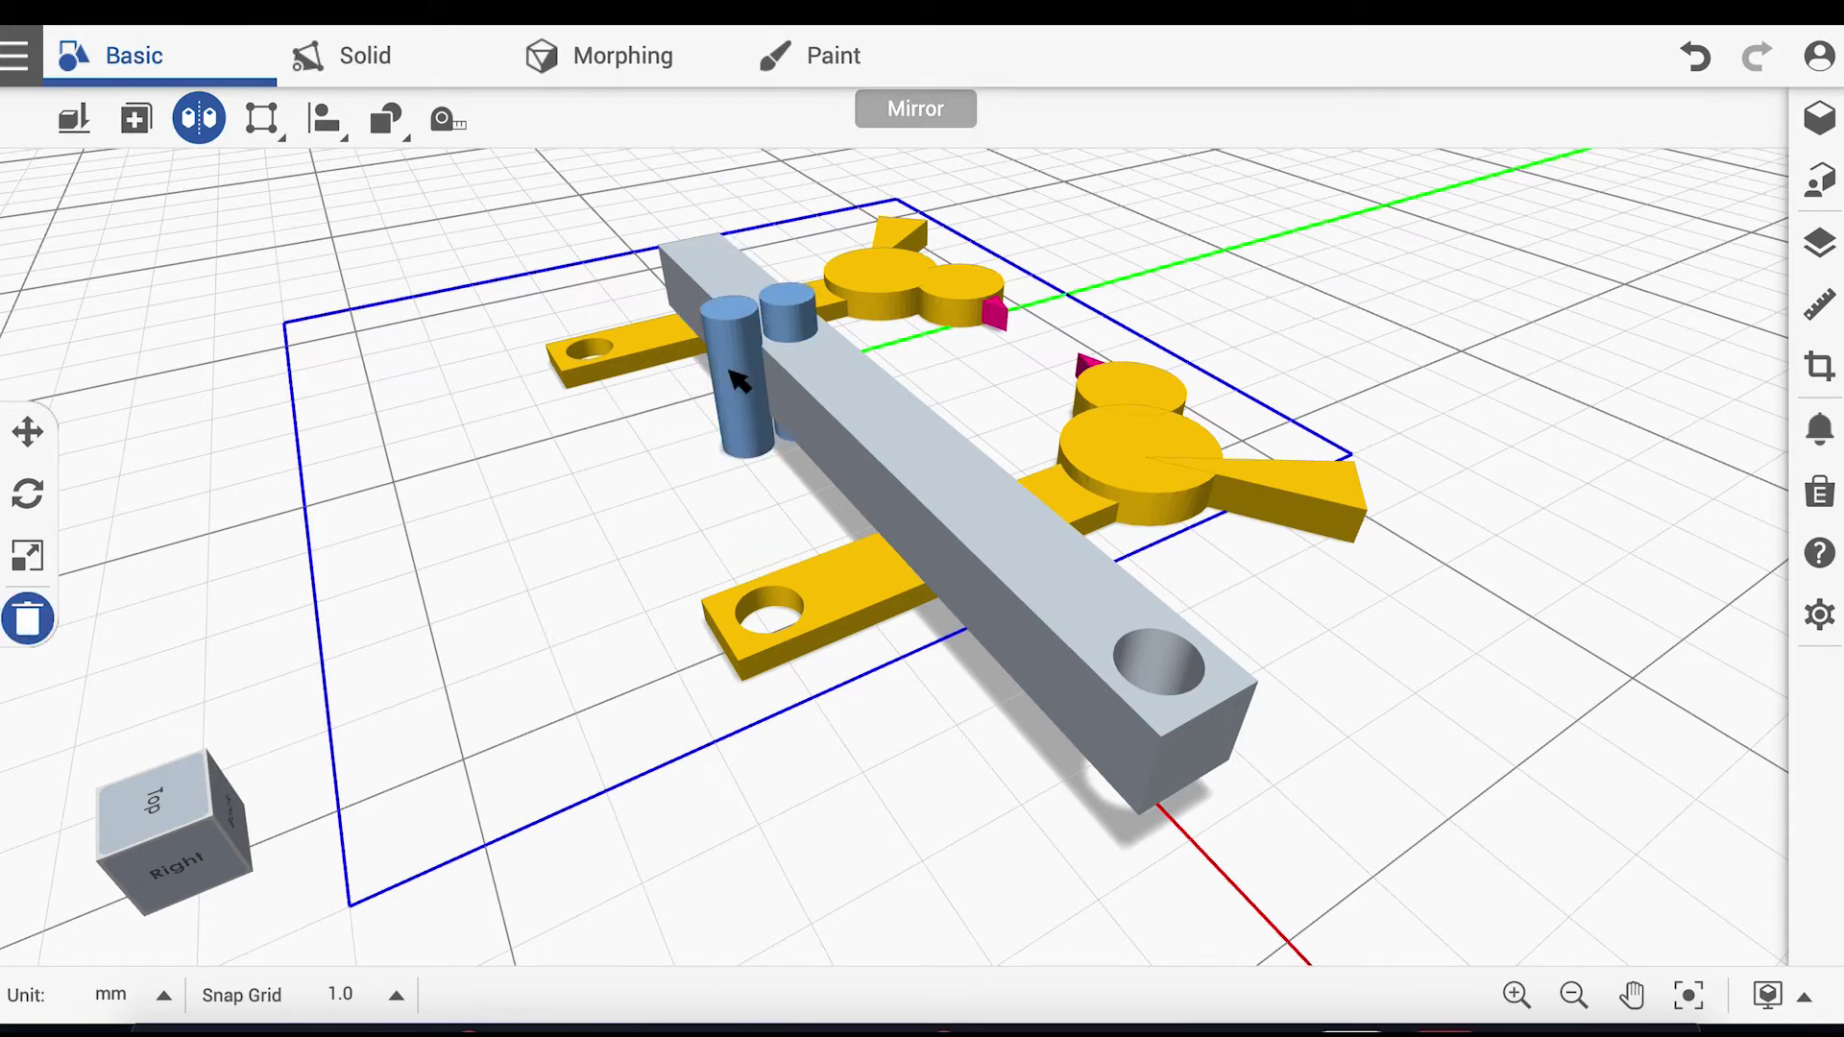
pyautogui.click(739, 380)
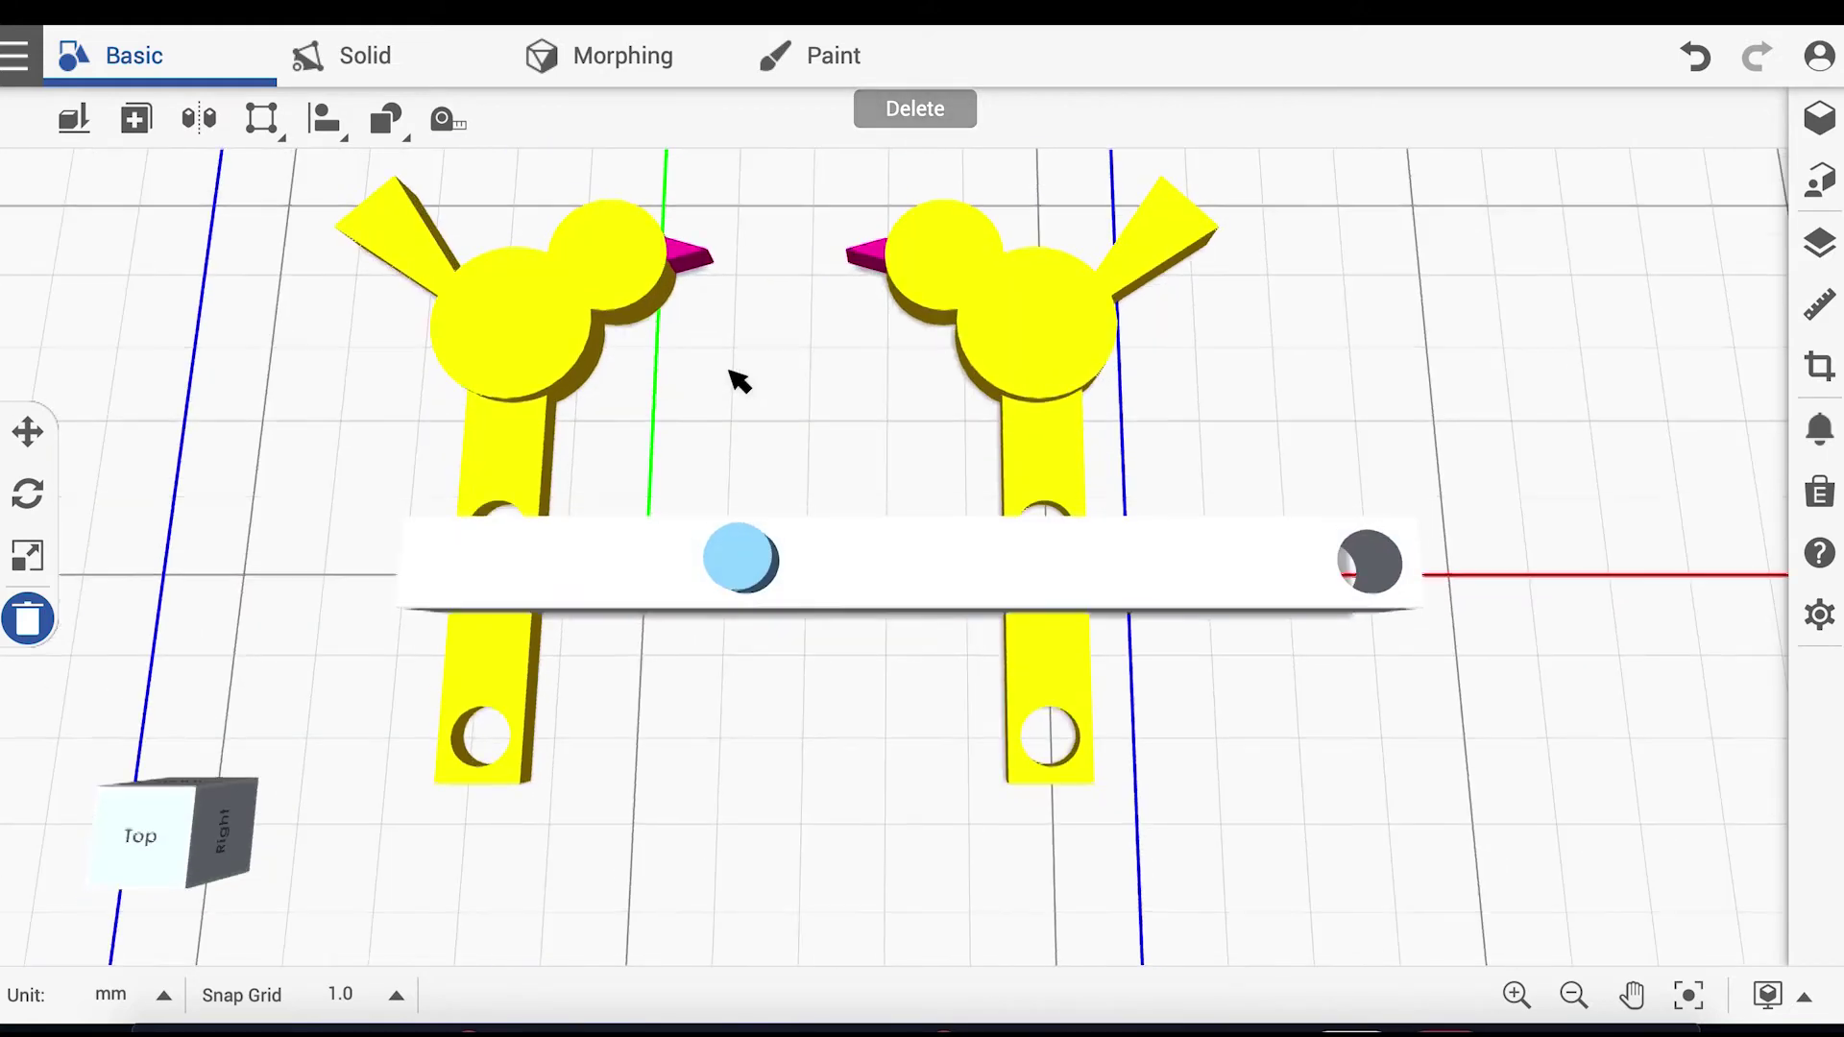
pyautogui.hotkey('ctrl', 'z')
# Step: Resize the small pin to 6 × 6 × 15 mm
pyautogui.click(732, 608)
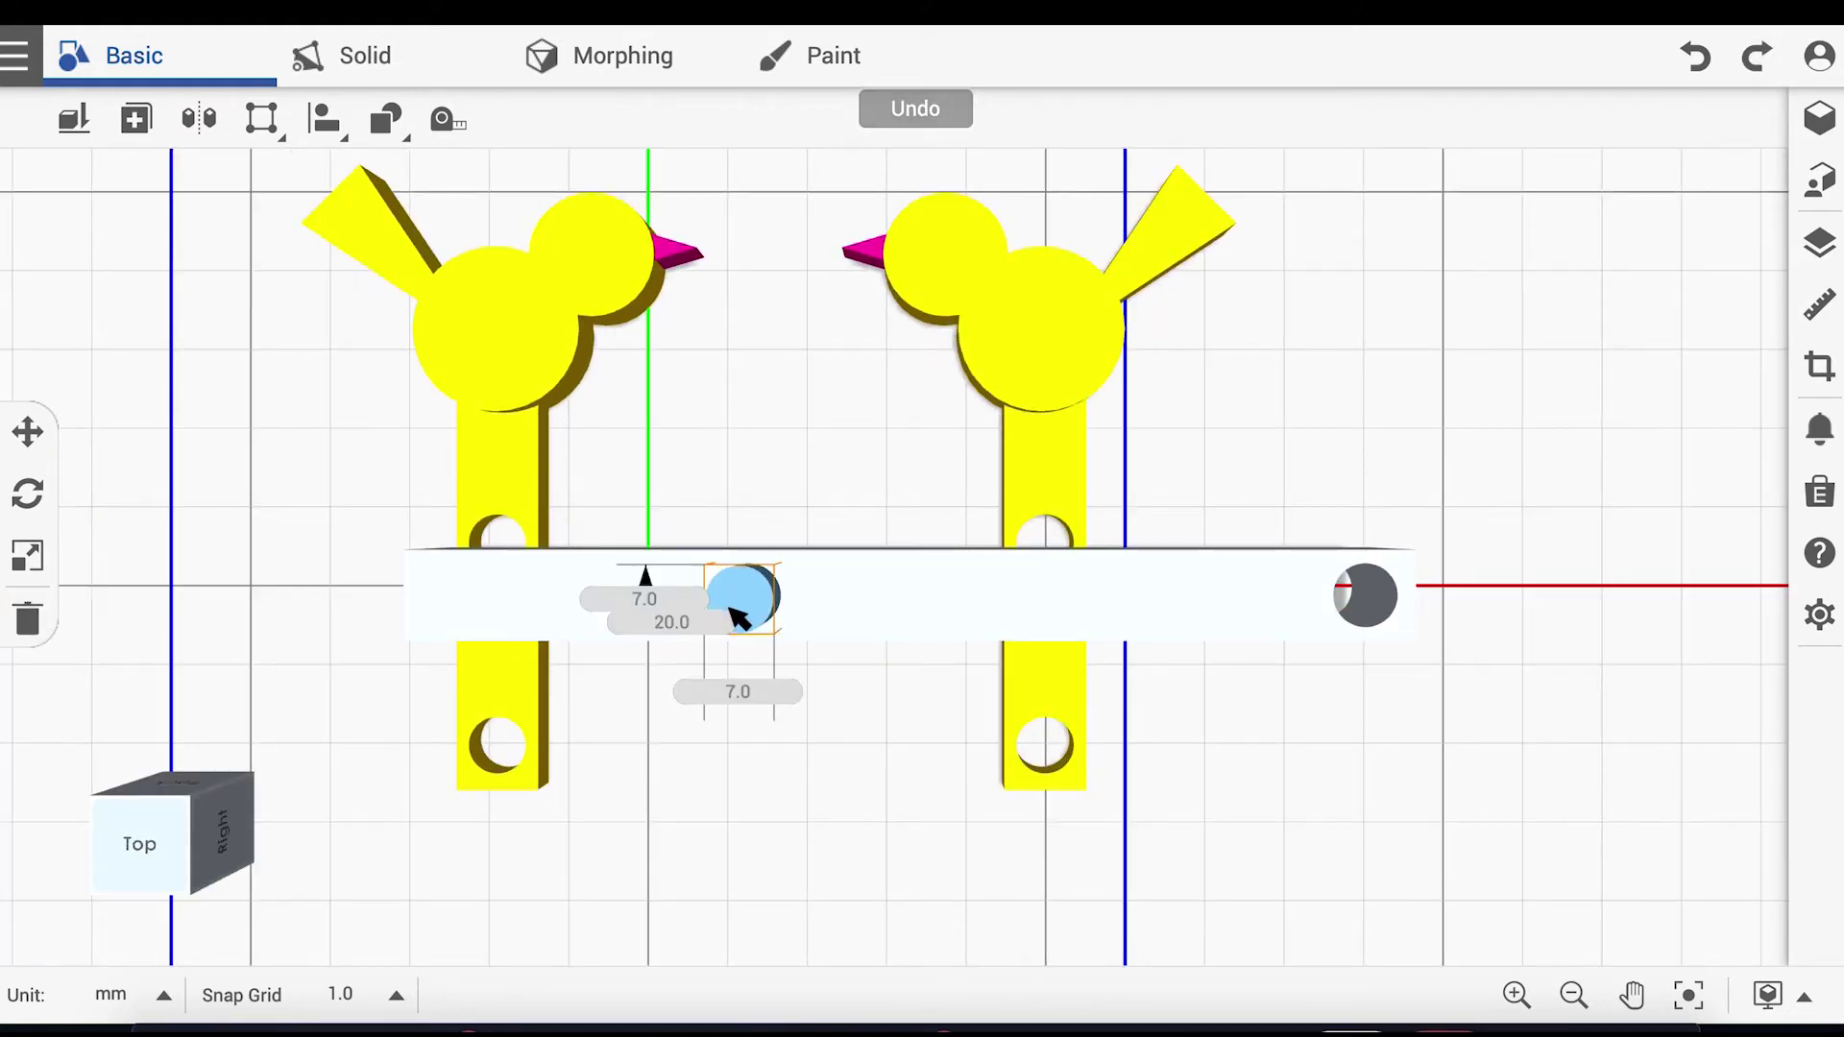
pyautogui.click(1819, 309)
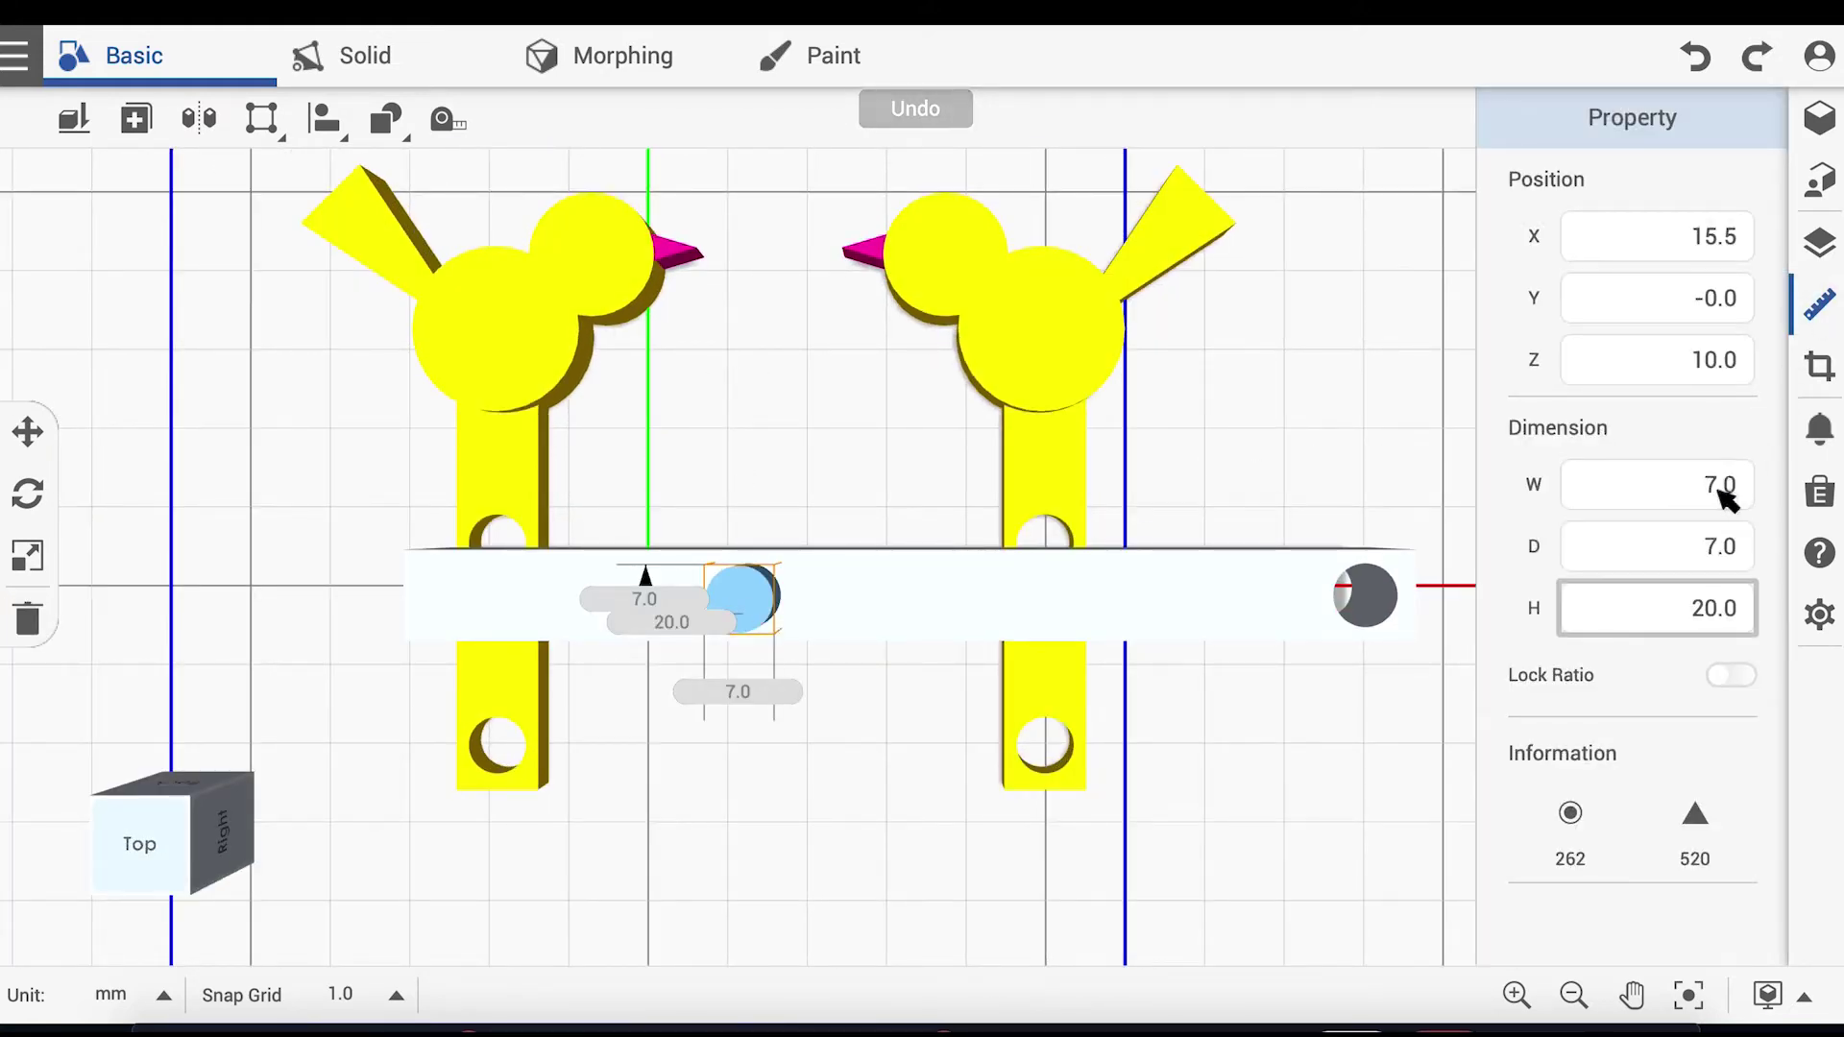
pyautogui.doubleClick(1722, 488)
pyautogui.write('6')
pyautogui.doubleClick(1724, 563)
pyautogui.write('6')
pyautogui.press('Return')
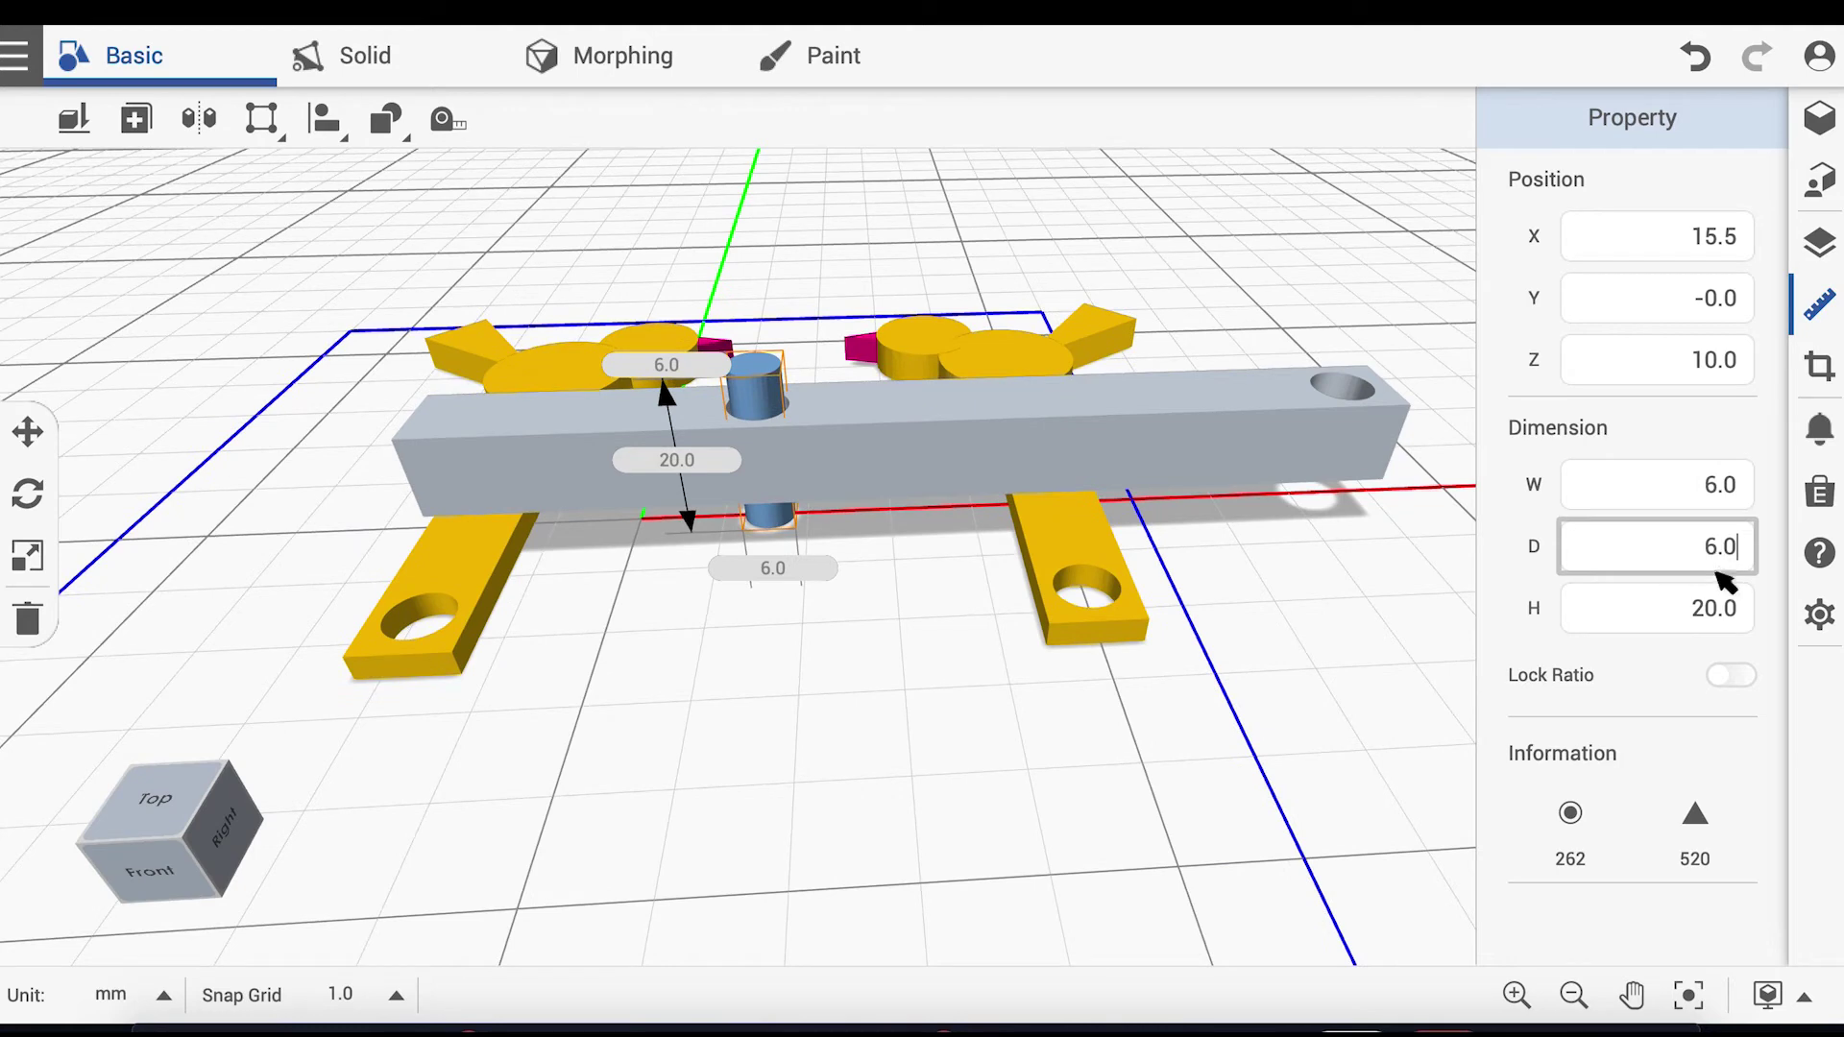
pyautogui.click(1727, 629)
pyautogui.write('15')
pyautogui.press('Return')
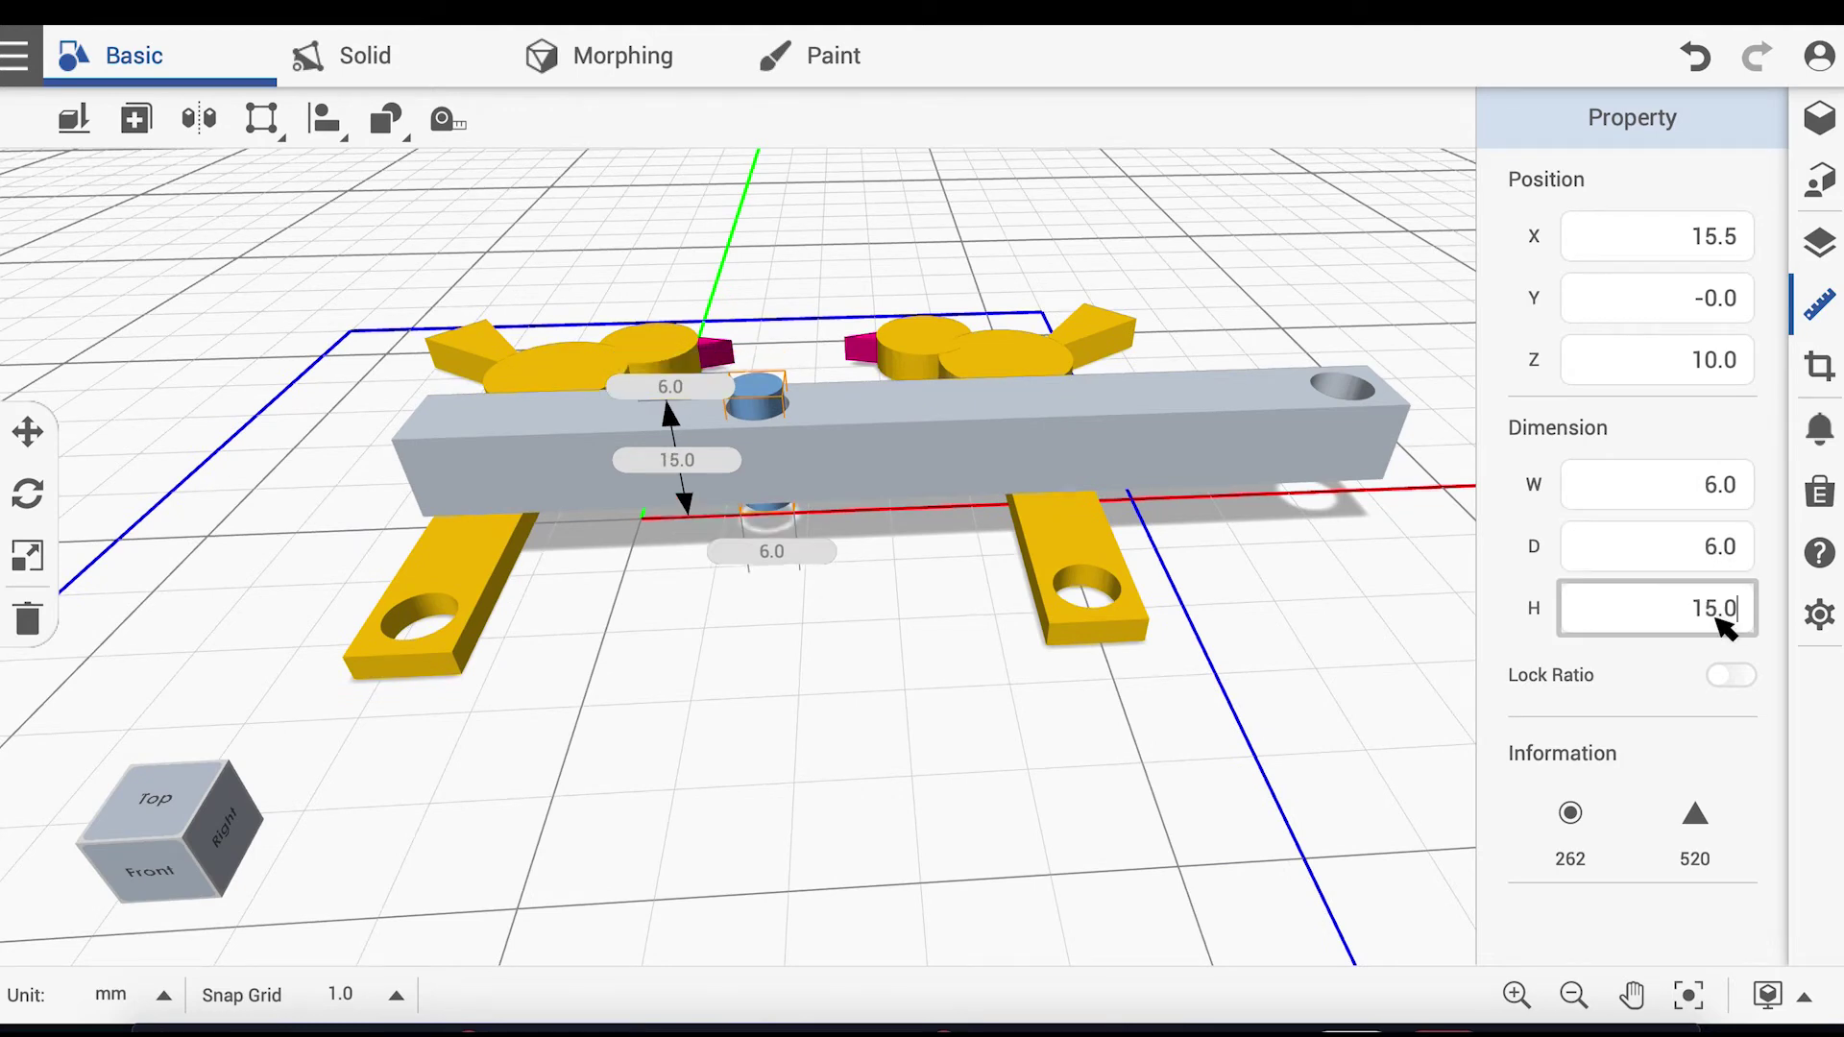
pyautogui.click(199, 117)
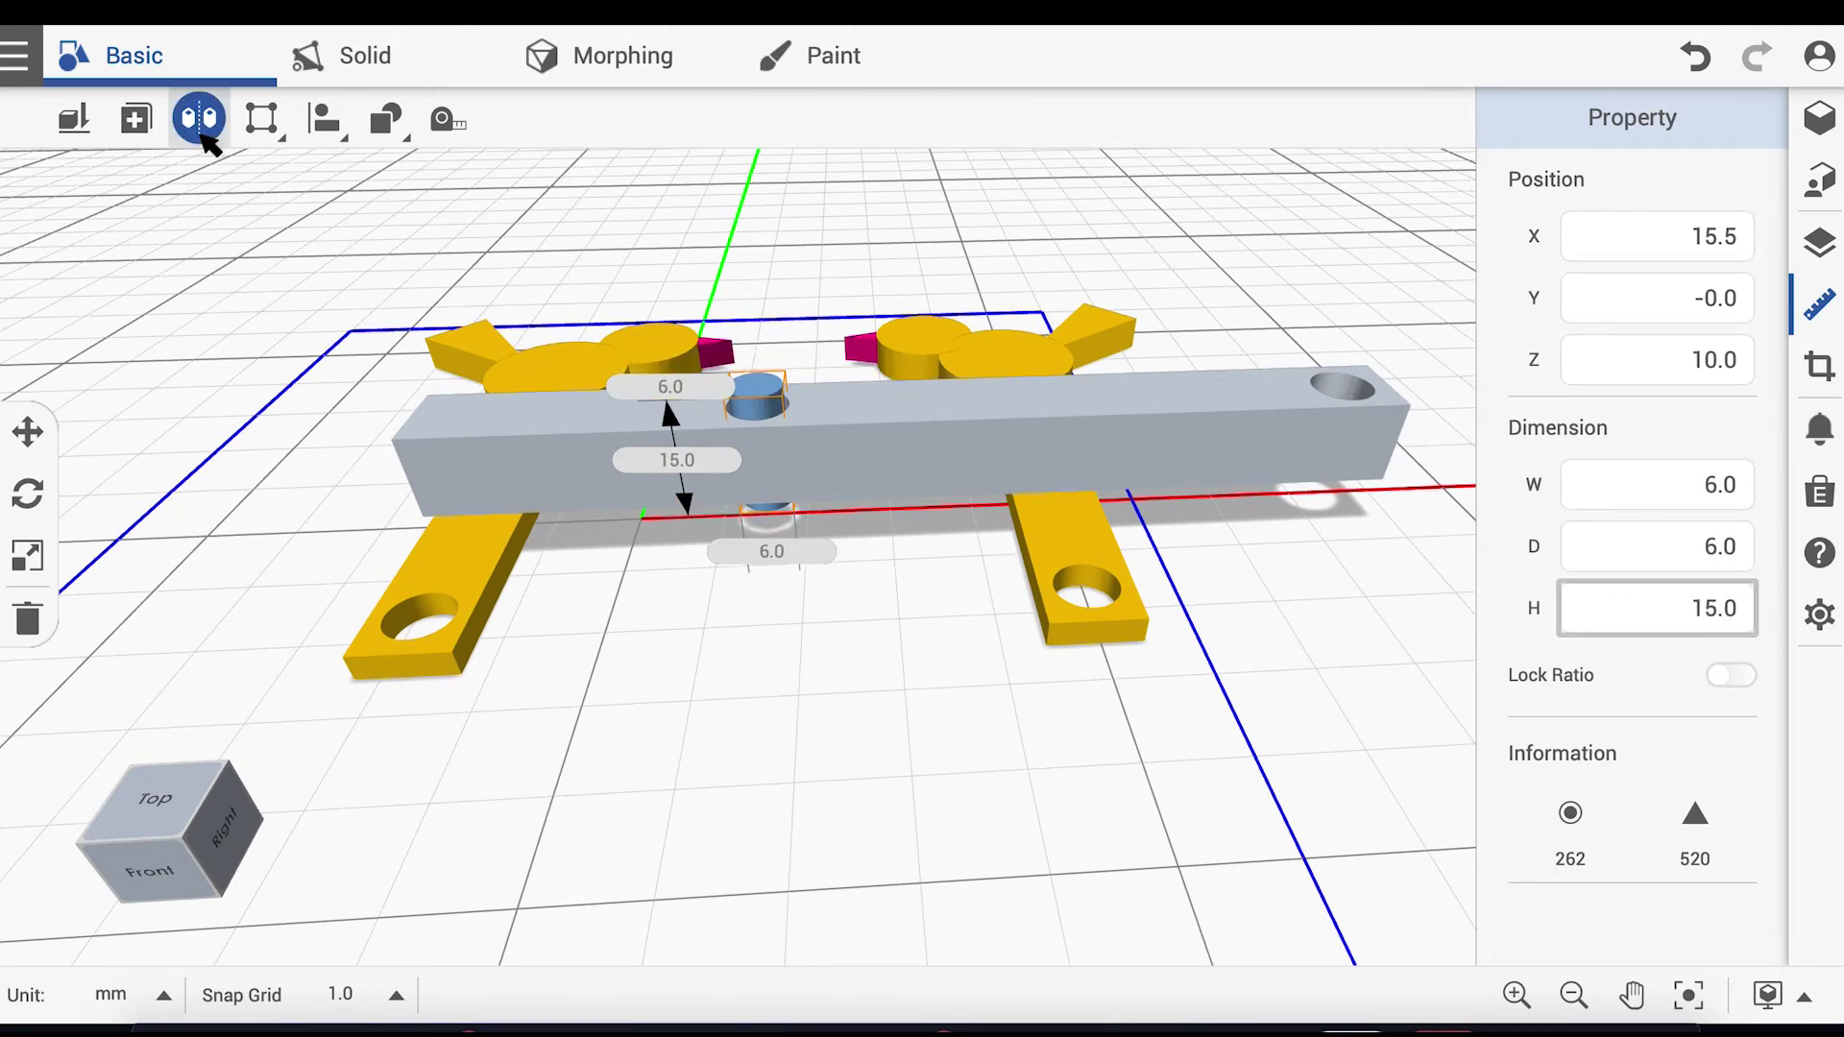
# Step: Mirror the pin below the bar and resize the copy into a 10 × 10 × 2 mm disc
pyautogui.click(759, 361)
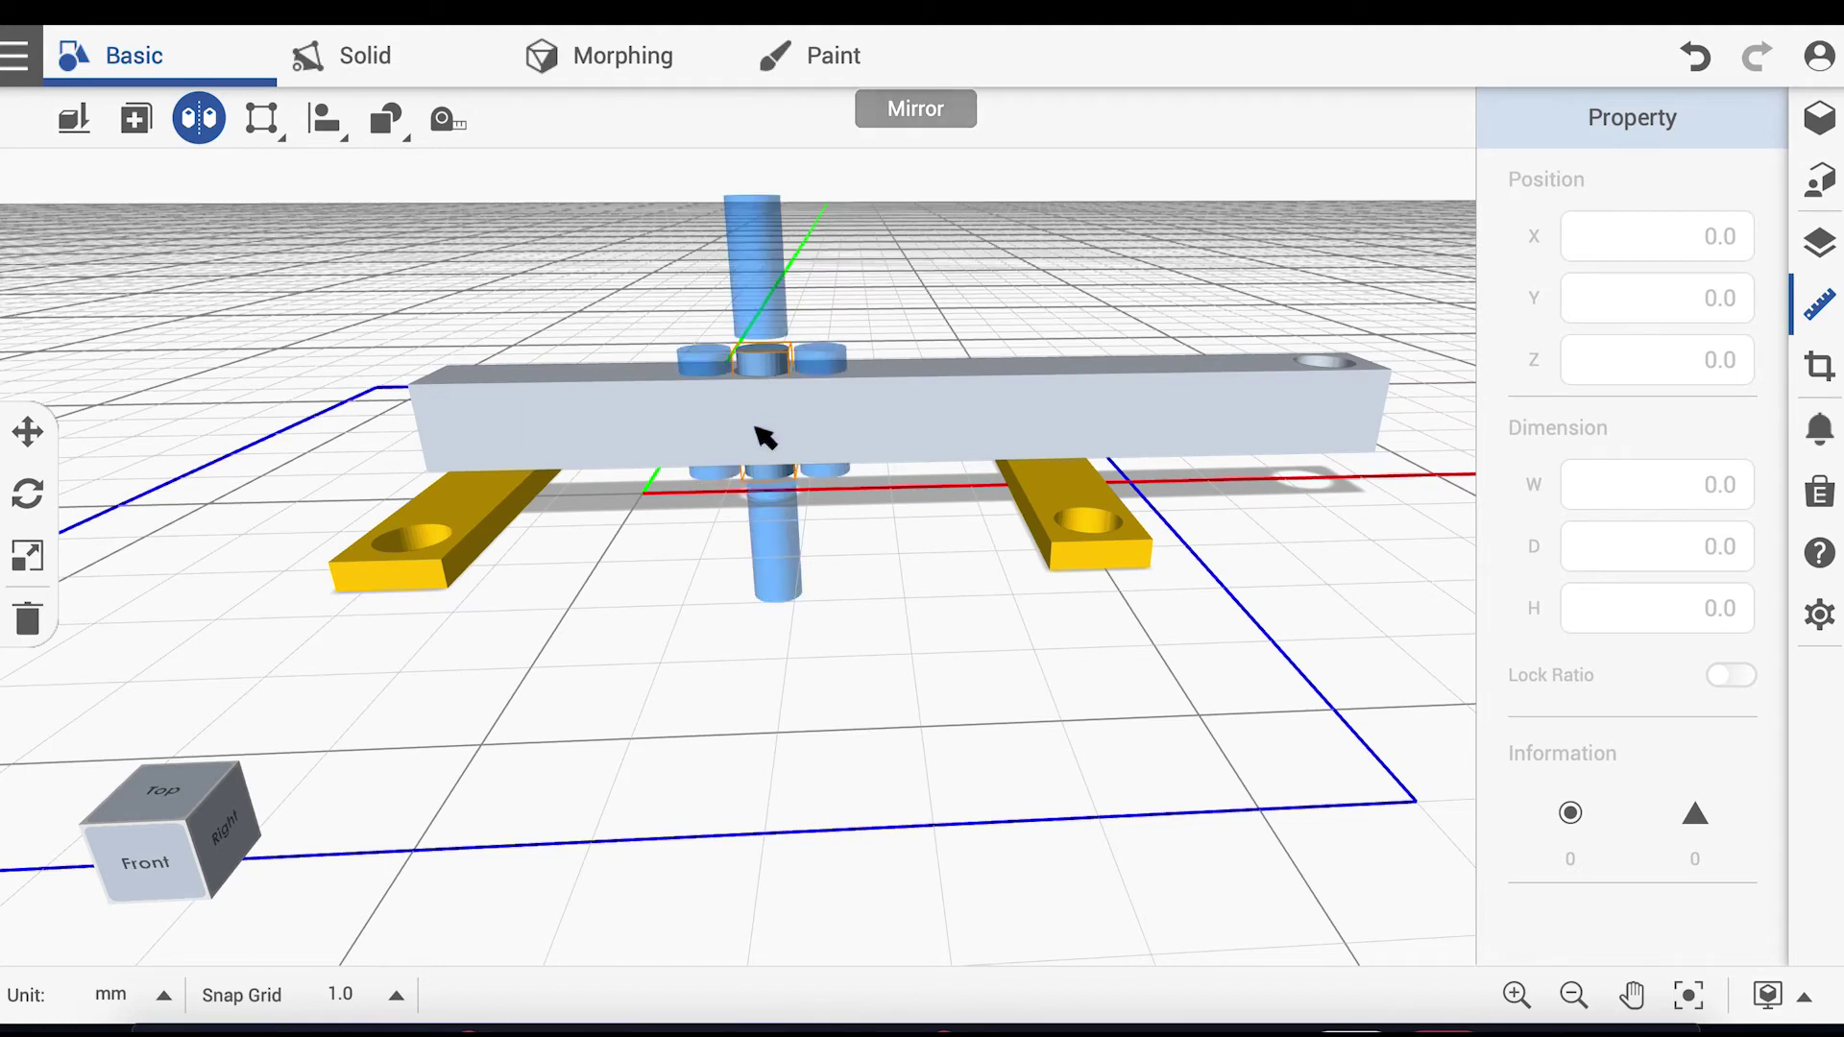
pyautogui.click(200, 131)
pyautogui.click(708, 574)
pyautogui.click(1719, 496)
pyautogui.press('BackSpace')
pyautogui.write('10')
pyautogui.click(1719, 557)
pyautogui.hotkey('ctrl', 'a')
pyautogui.write('1')
pyautogui.press('Return')
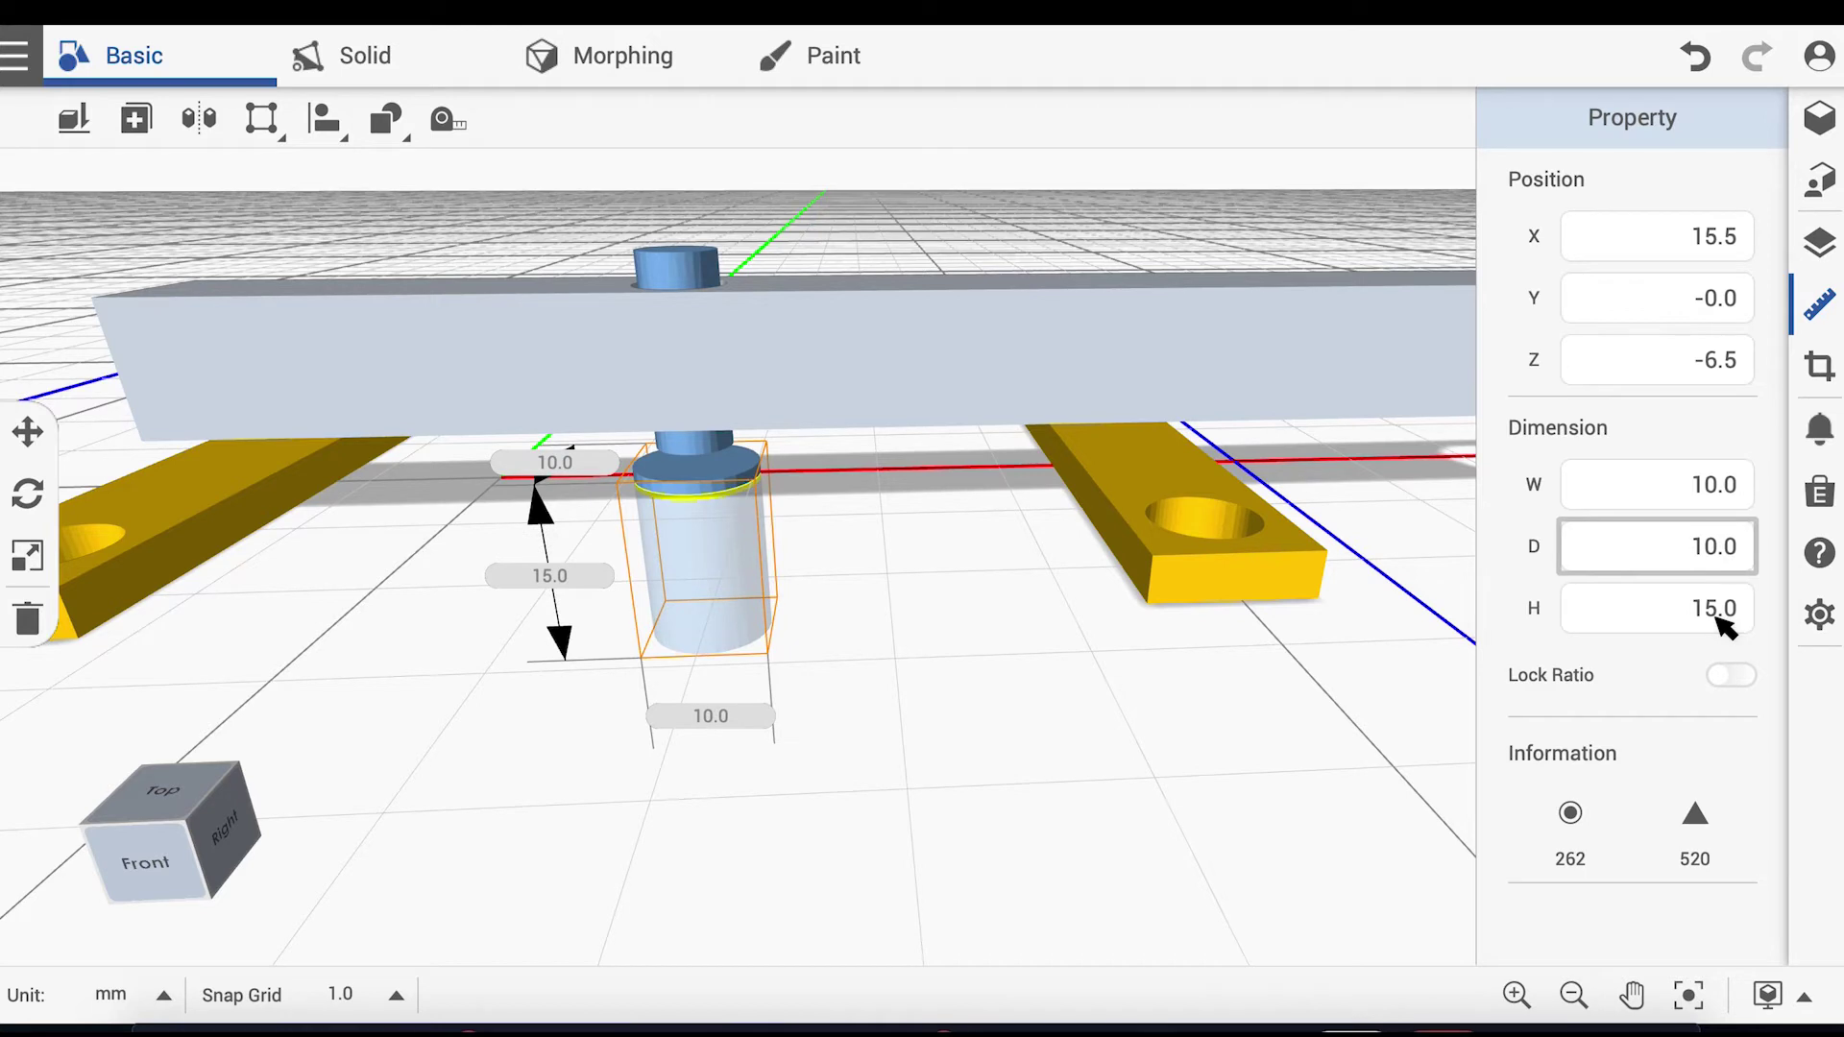
pyautogui.click(1727, 615)
pyautogui.write('2')
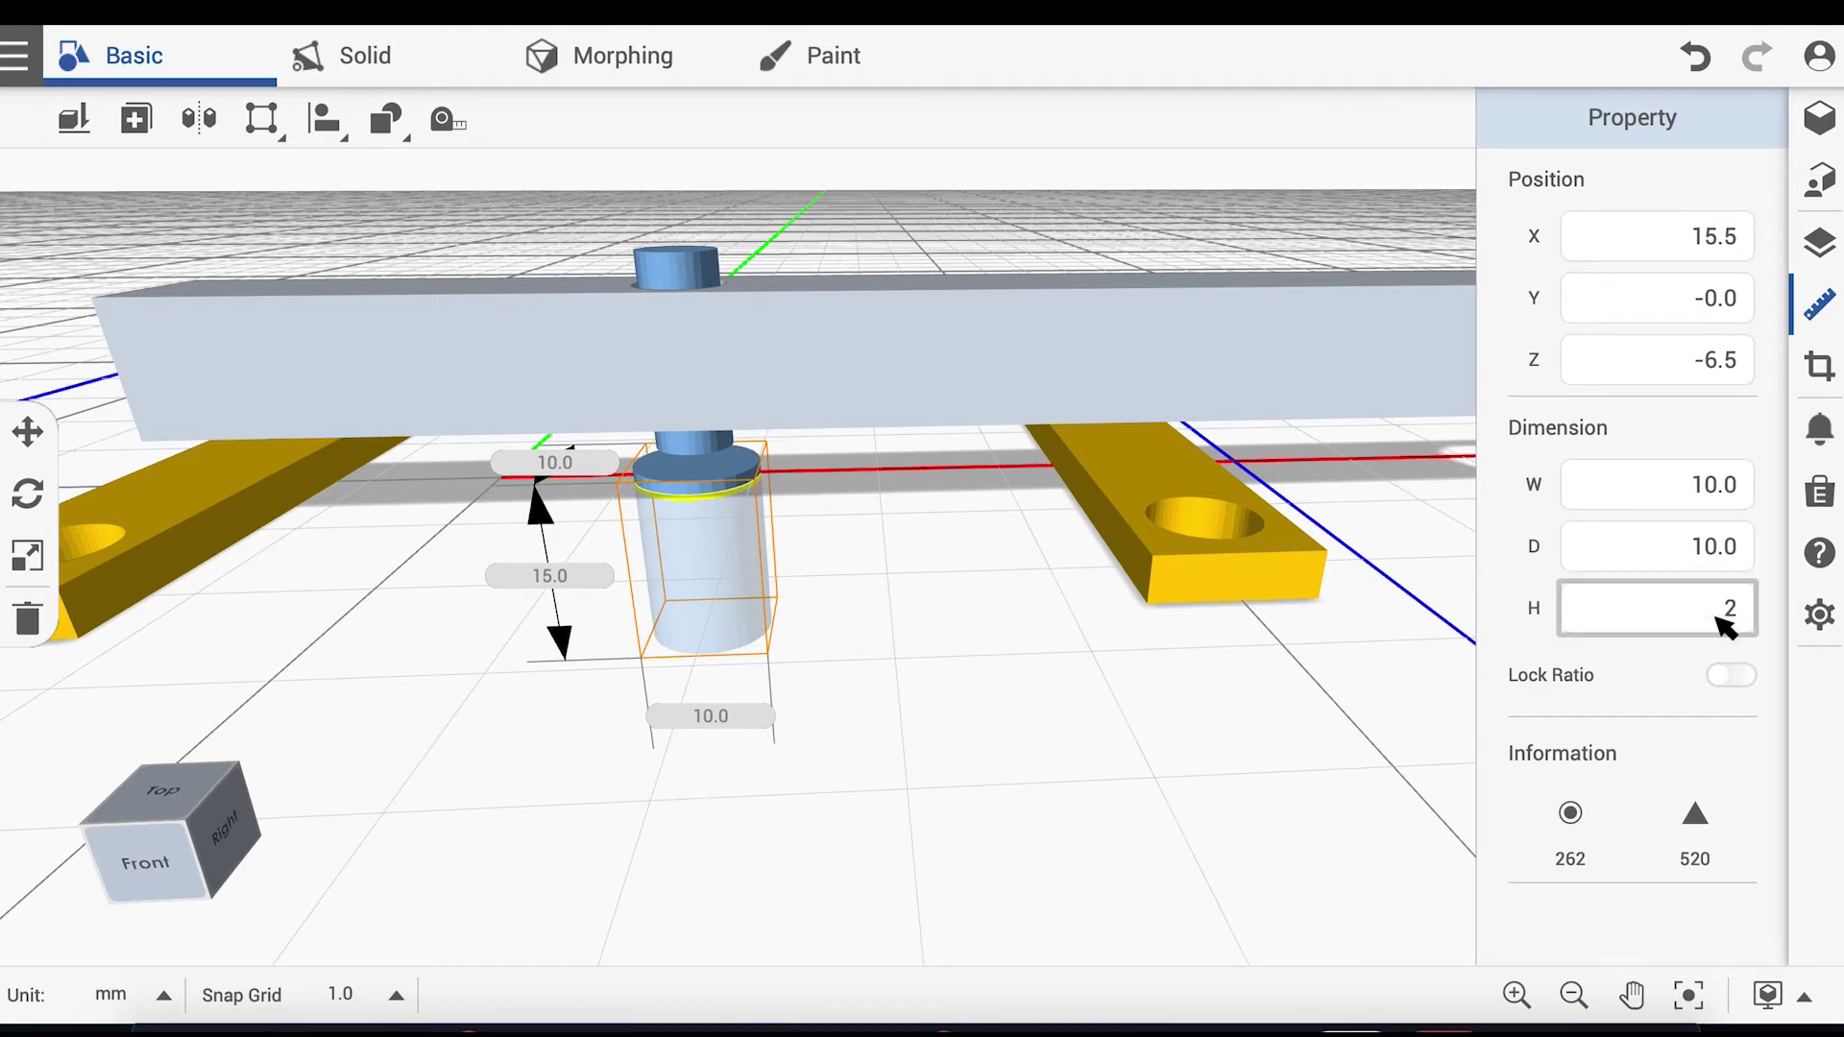
pyautogui.press('Return')
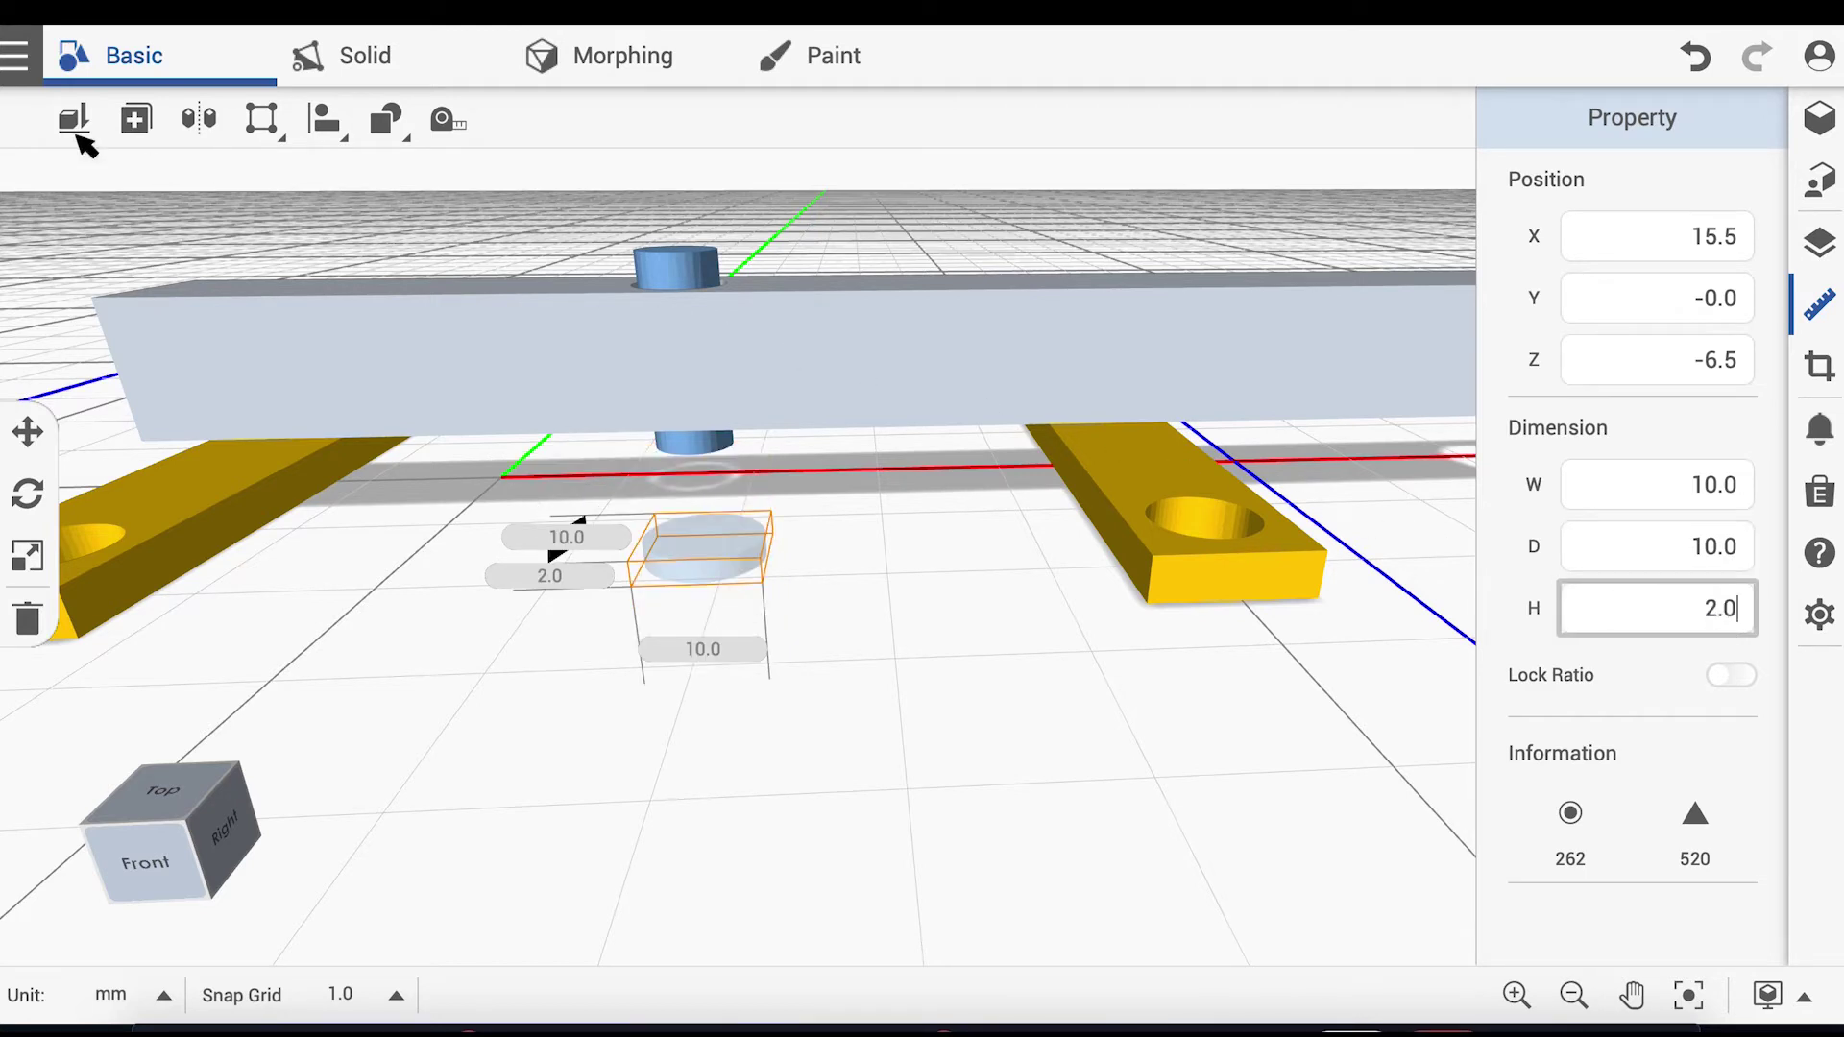
# Step: Land the disc against the bar's underside and the cylinder into the bar, then mirror the cylinder above it
pyautogui.click(74, 119)
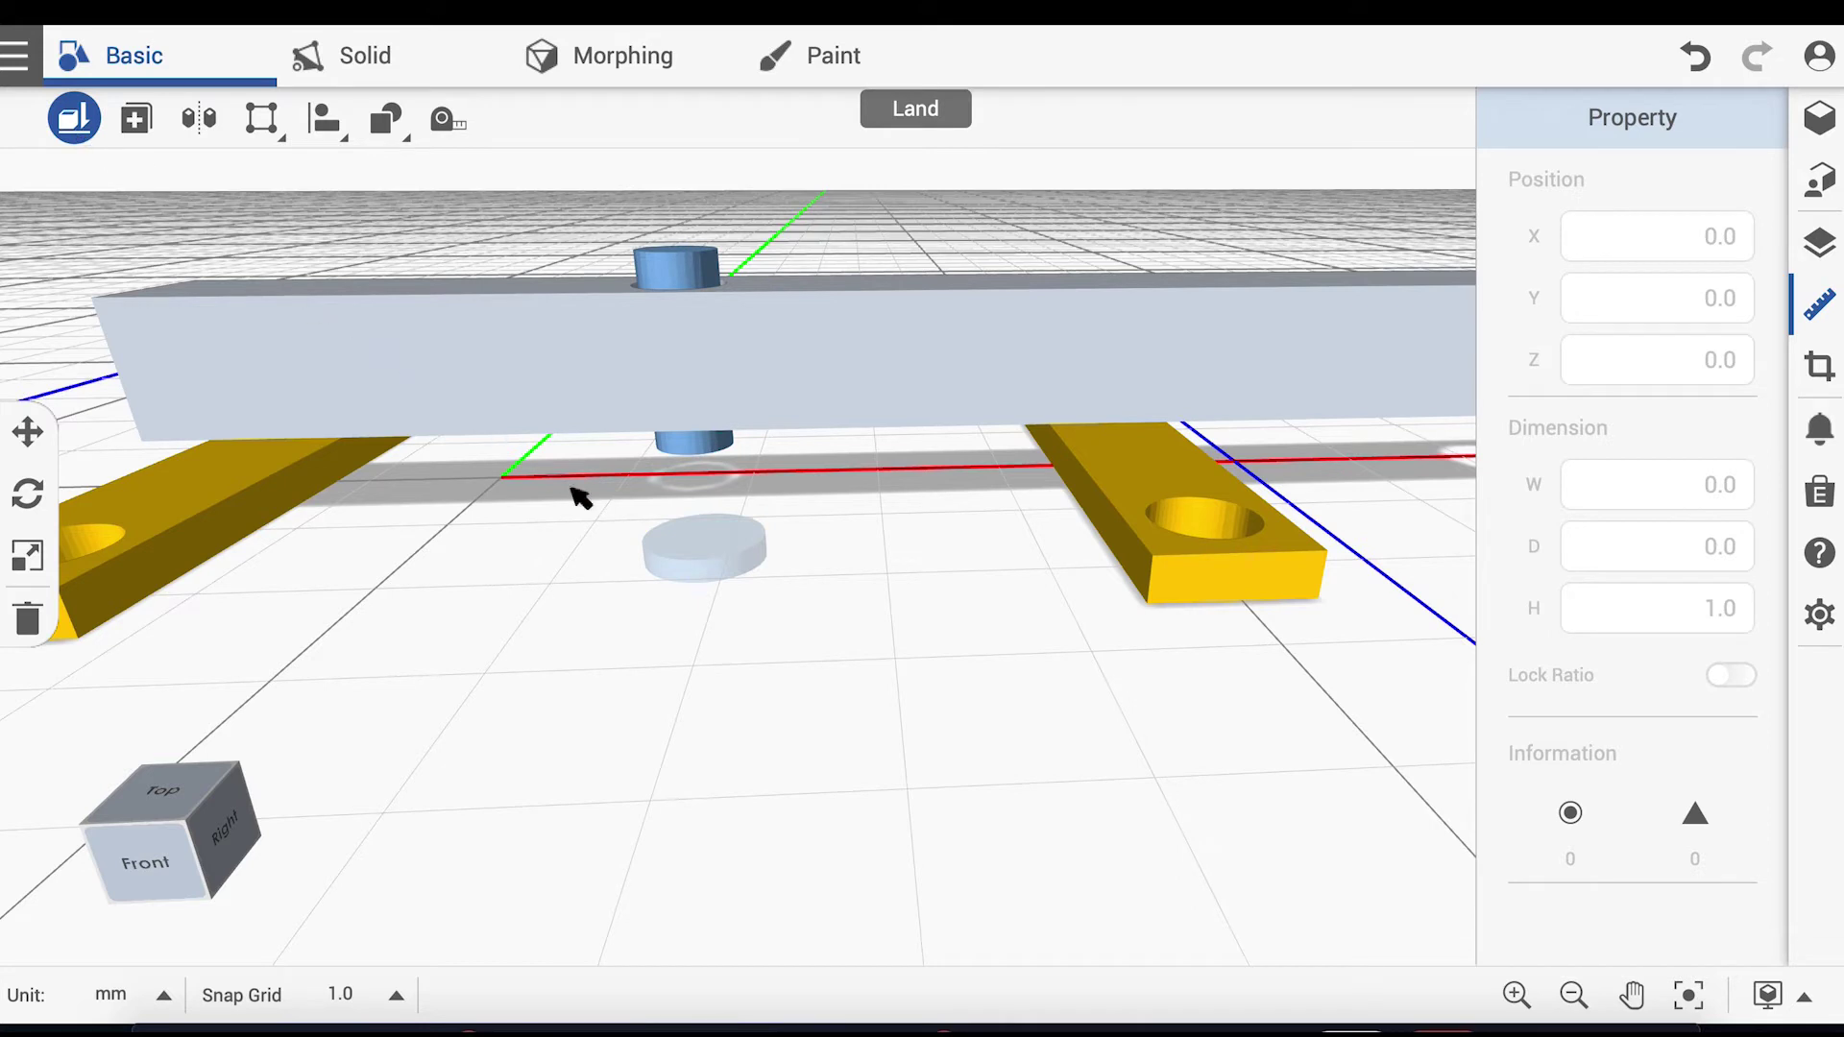
pyautogui.click(679, 565)
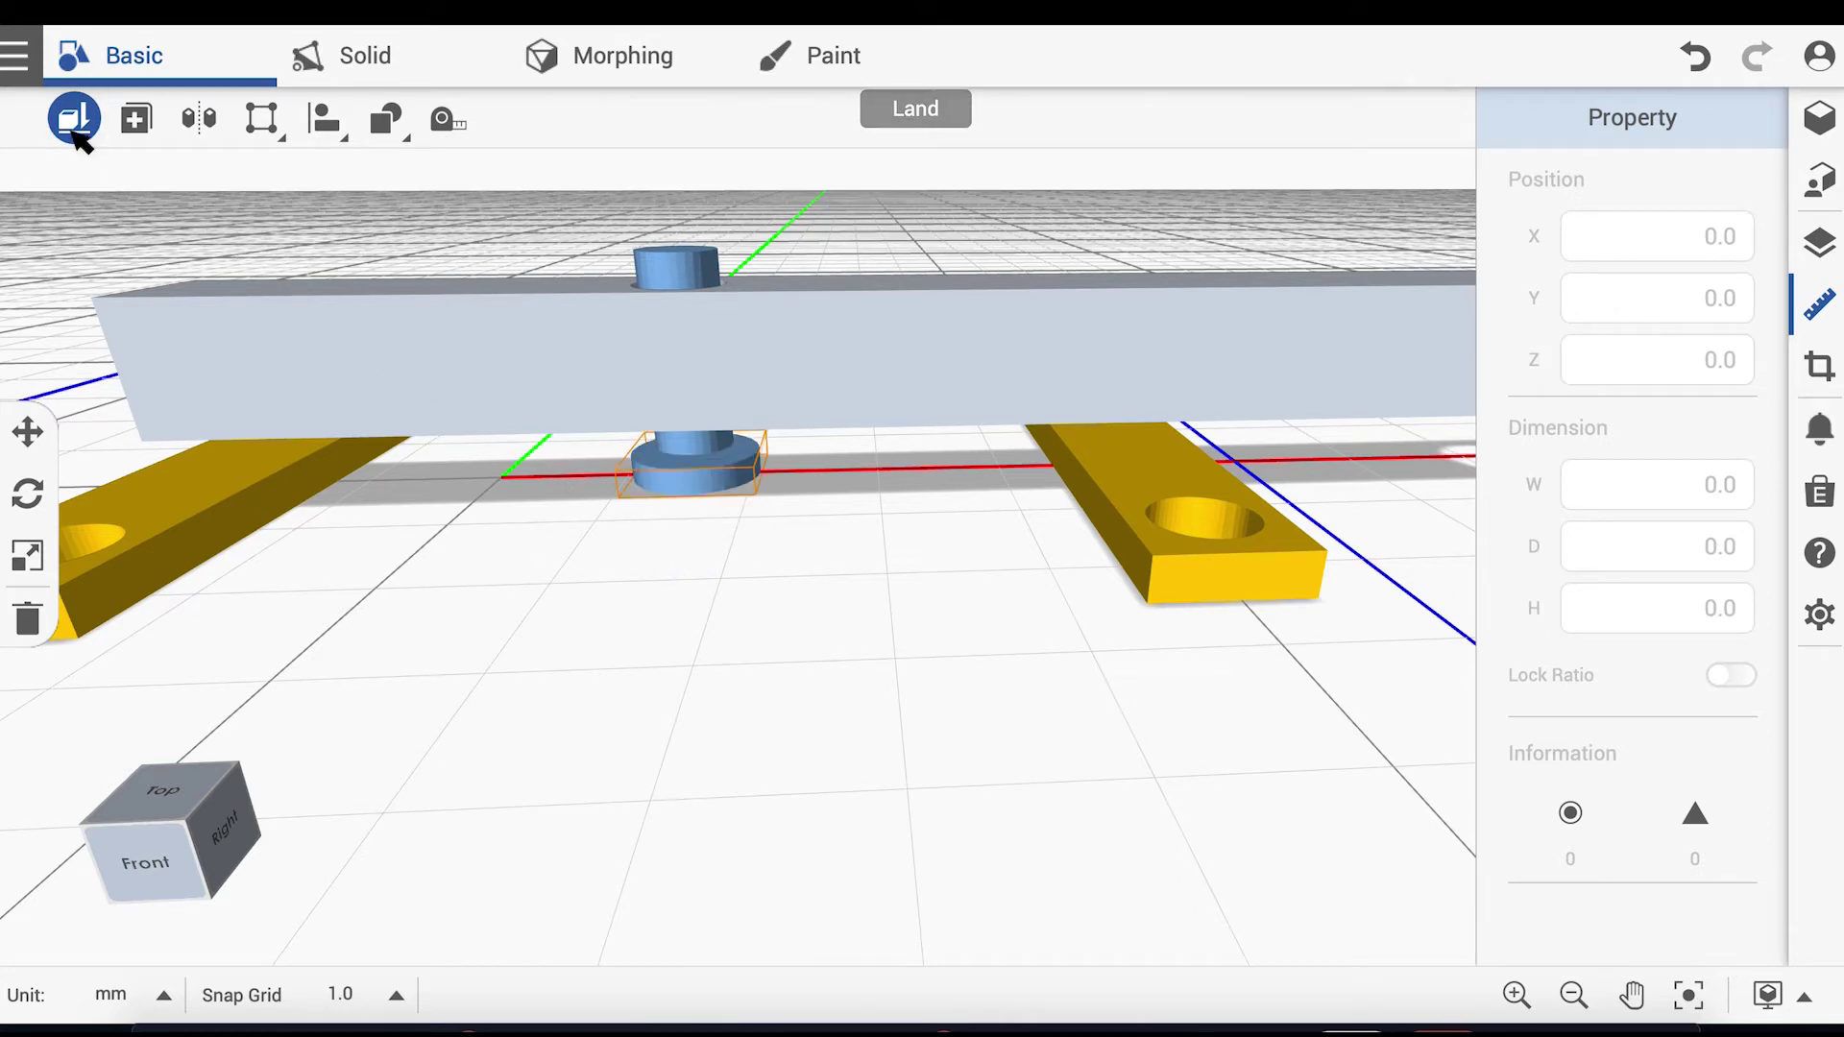
pyautogui.click(686, 283)
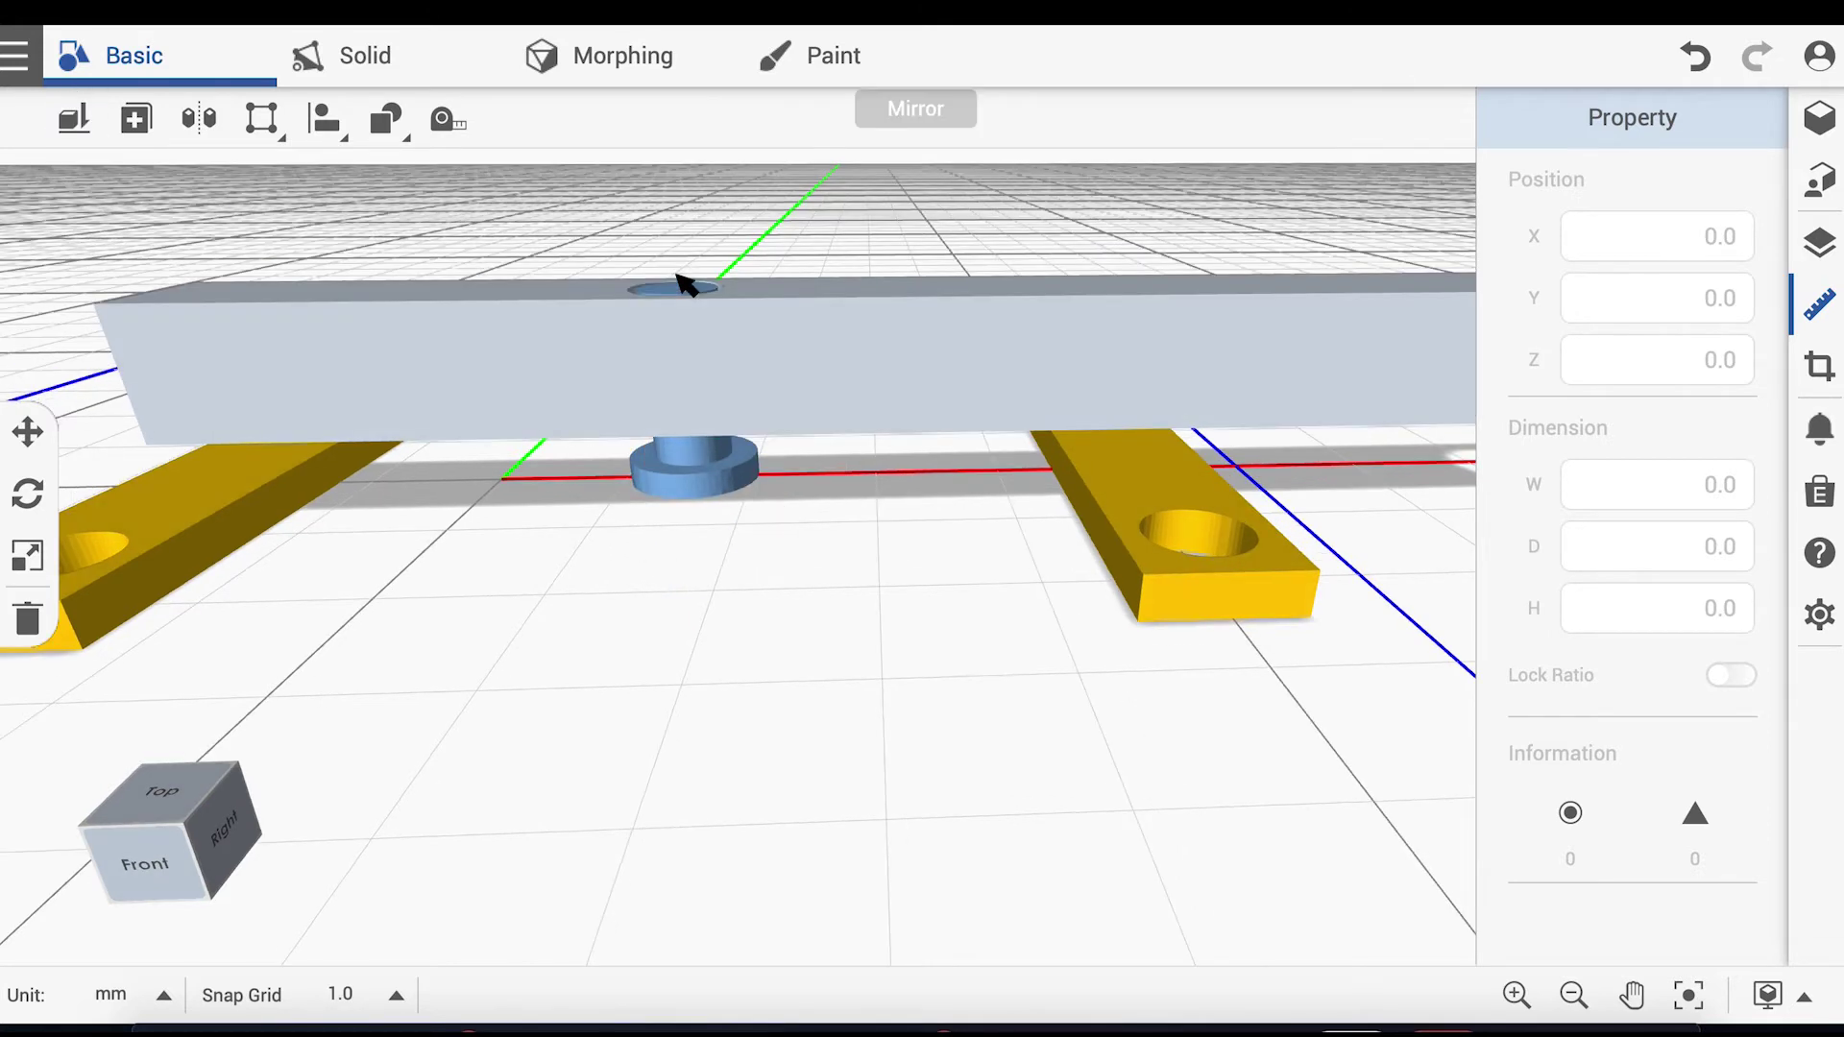
pyautogui.click(198, 119)
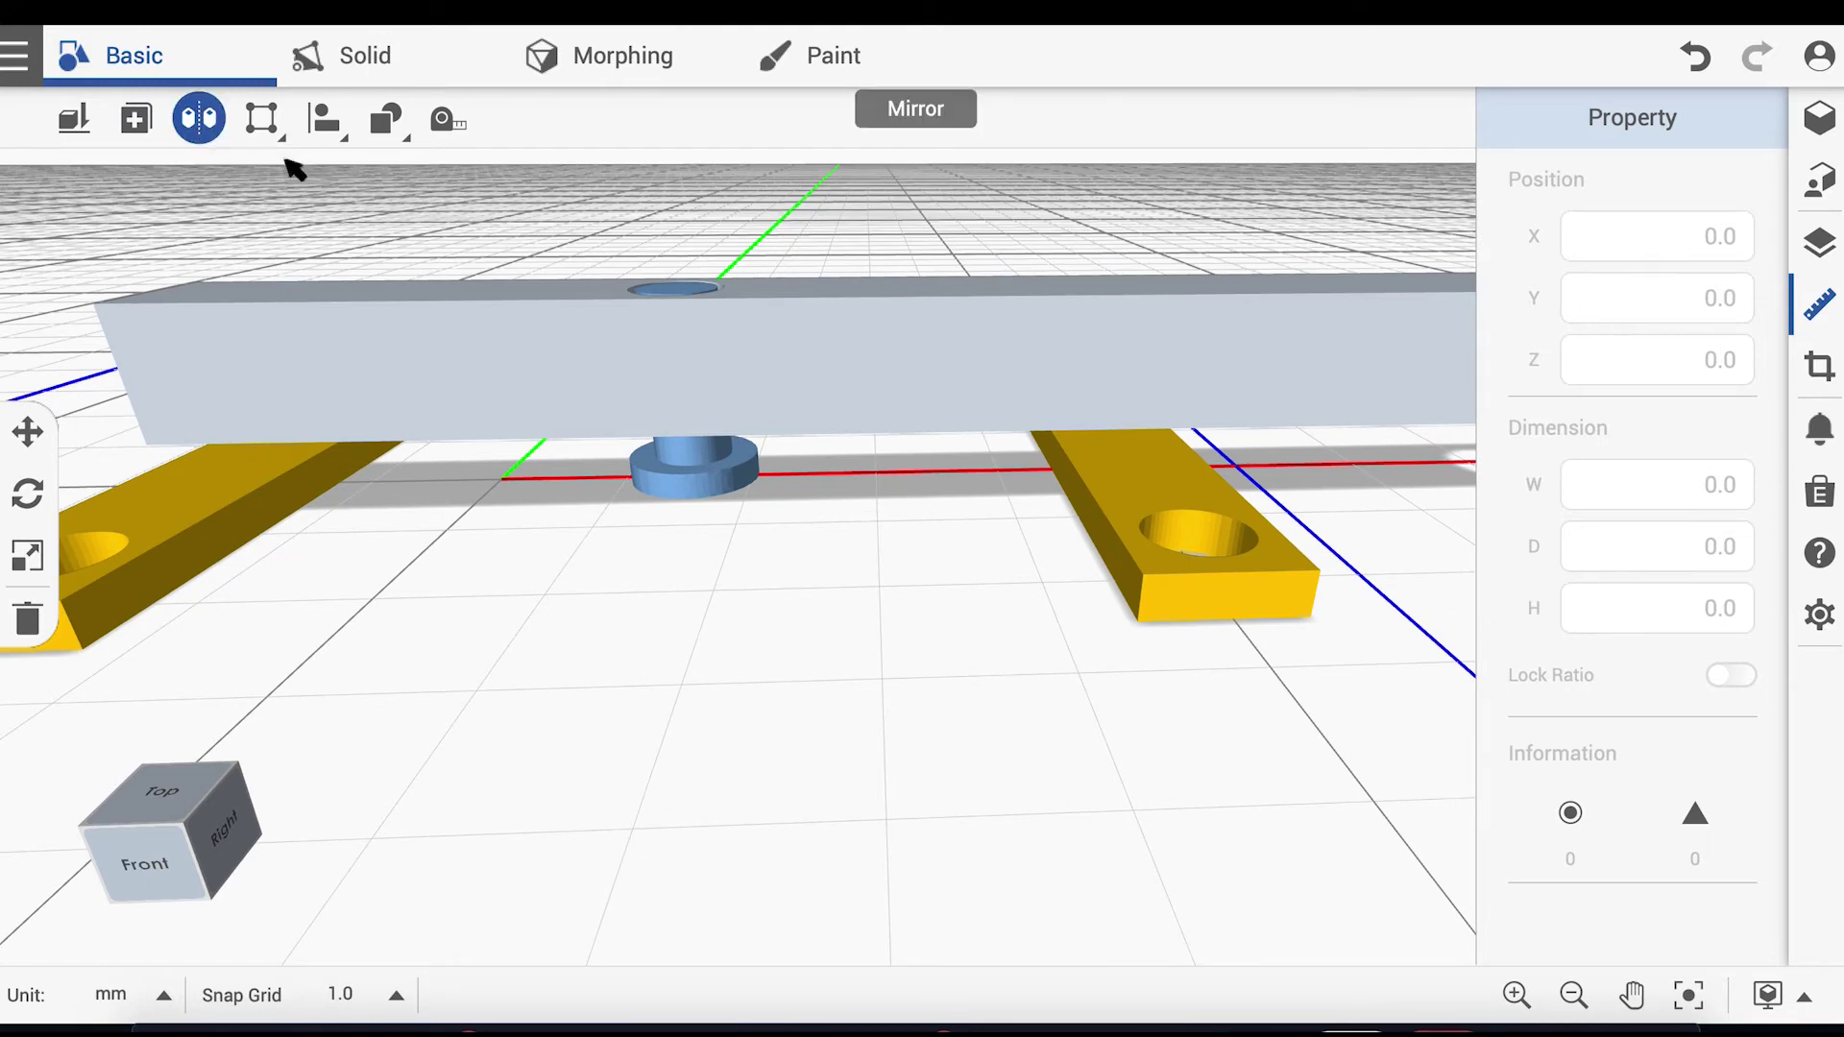
pyautogui.click(663, 288)
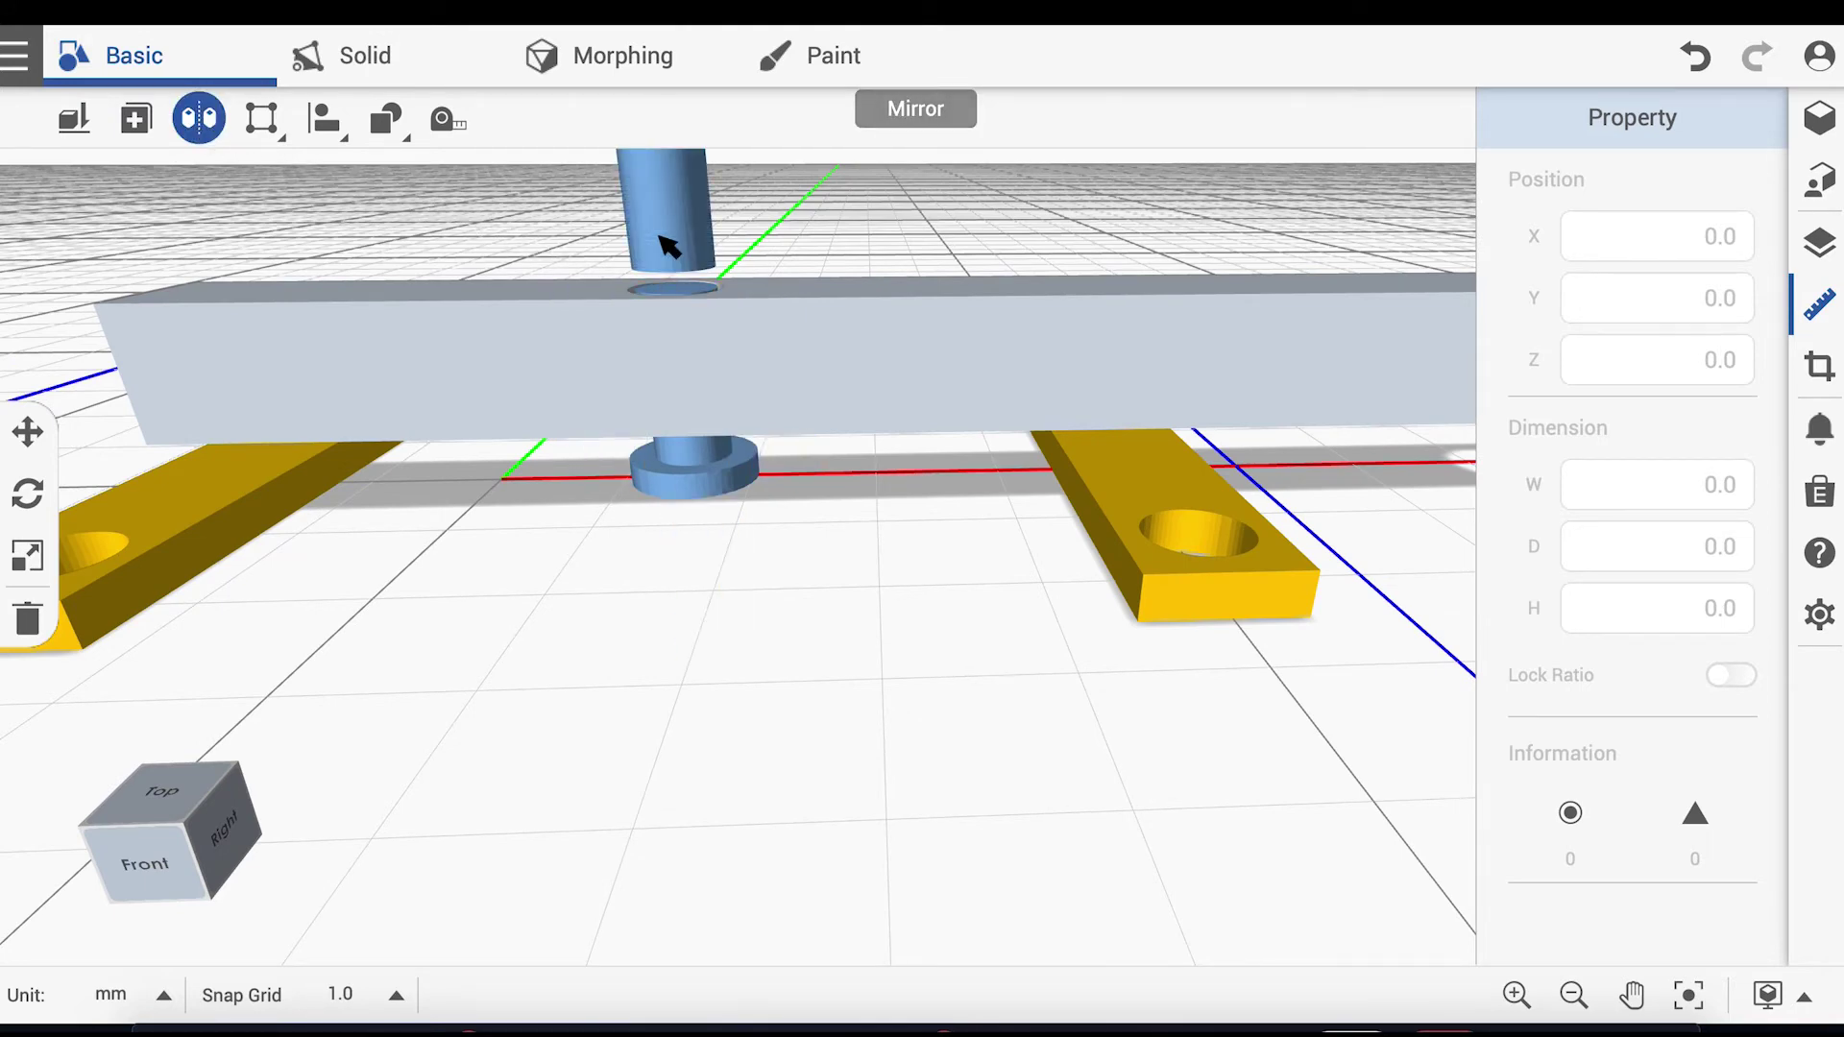
pyautogui.scroll(-3, 670, 248)
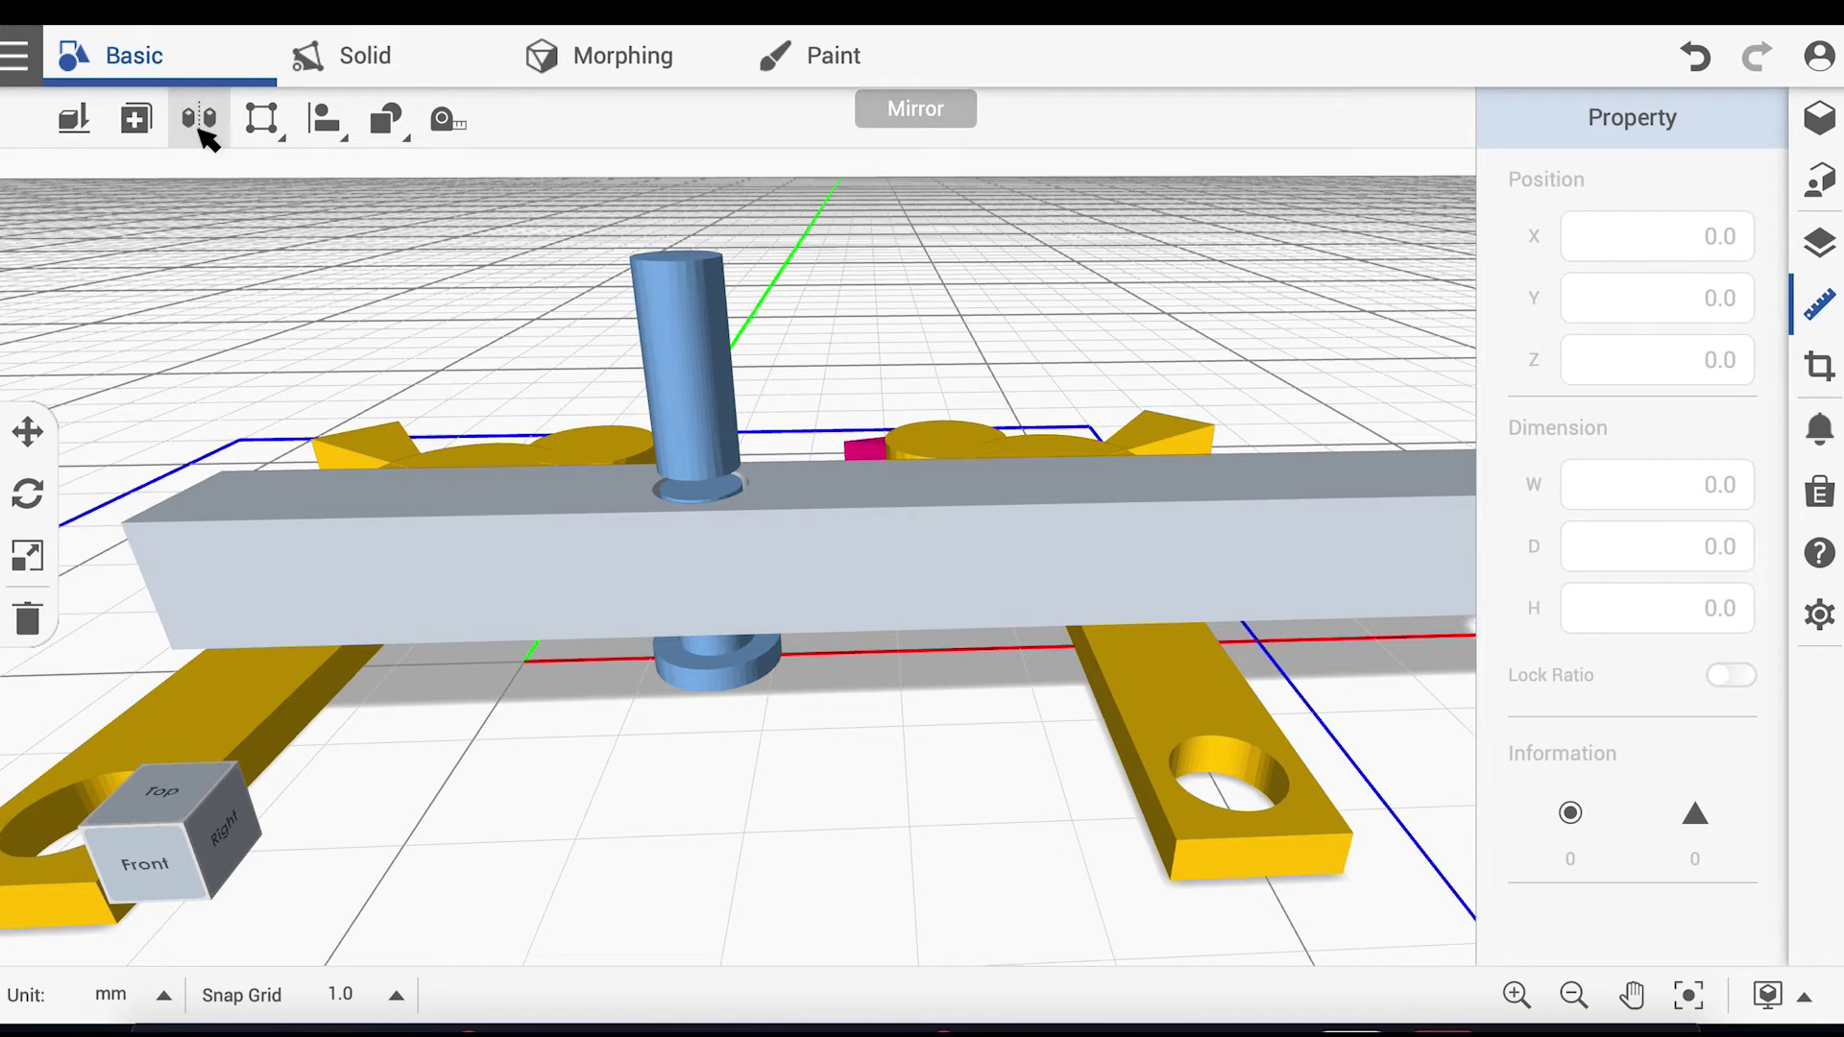
pyautogui.click(670, 354)
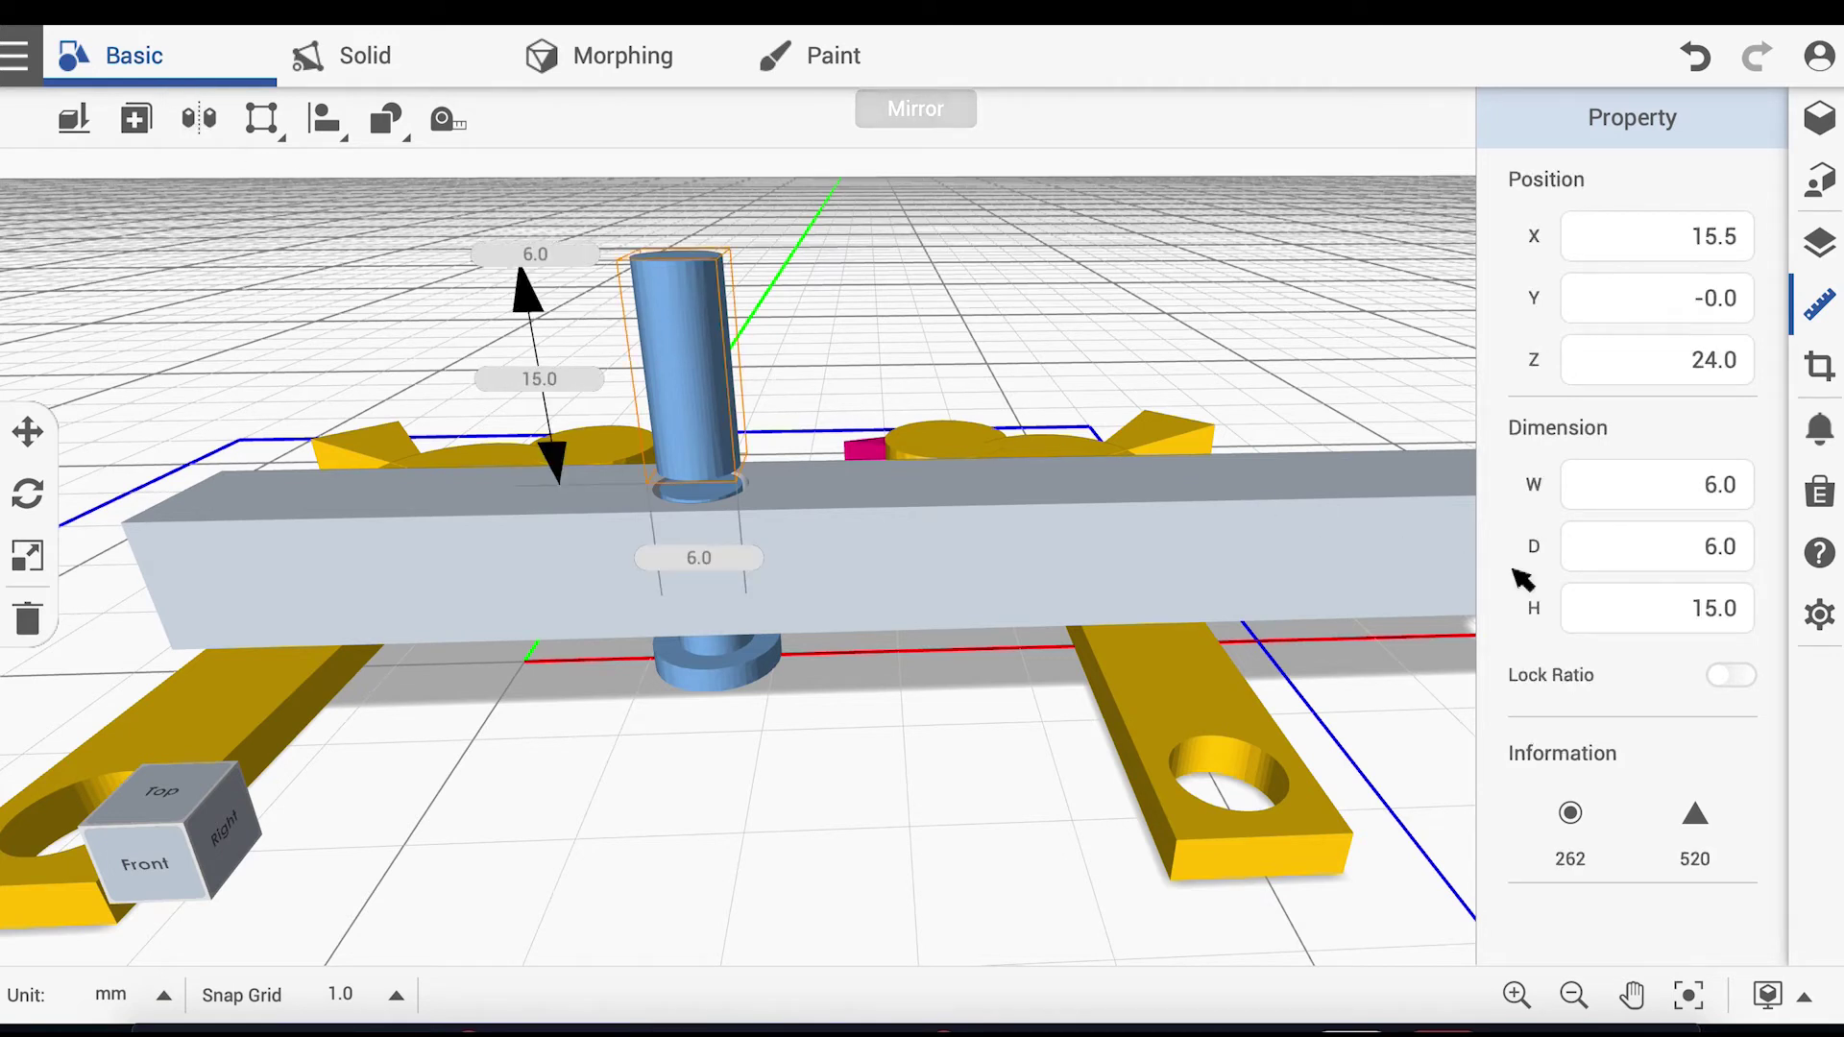
# Step: Make the upper cylinder 20 mm tall, 4 mm wide and 4 mm deep
pyautogui.click(1725, 624)
pyautogui.write('20')
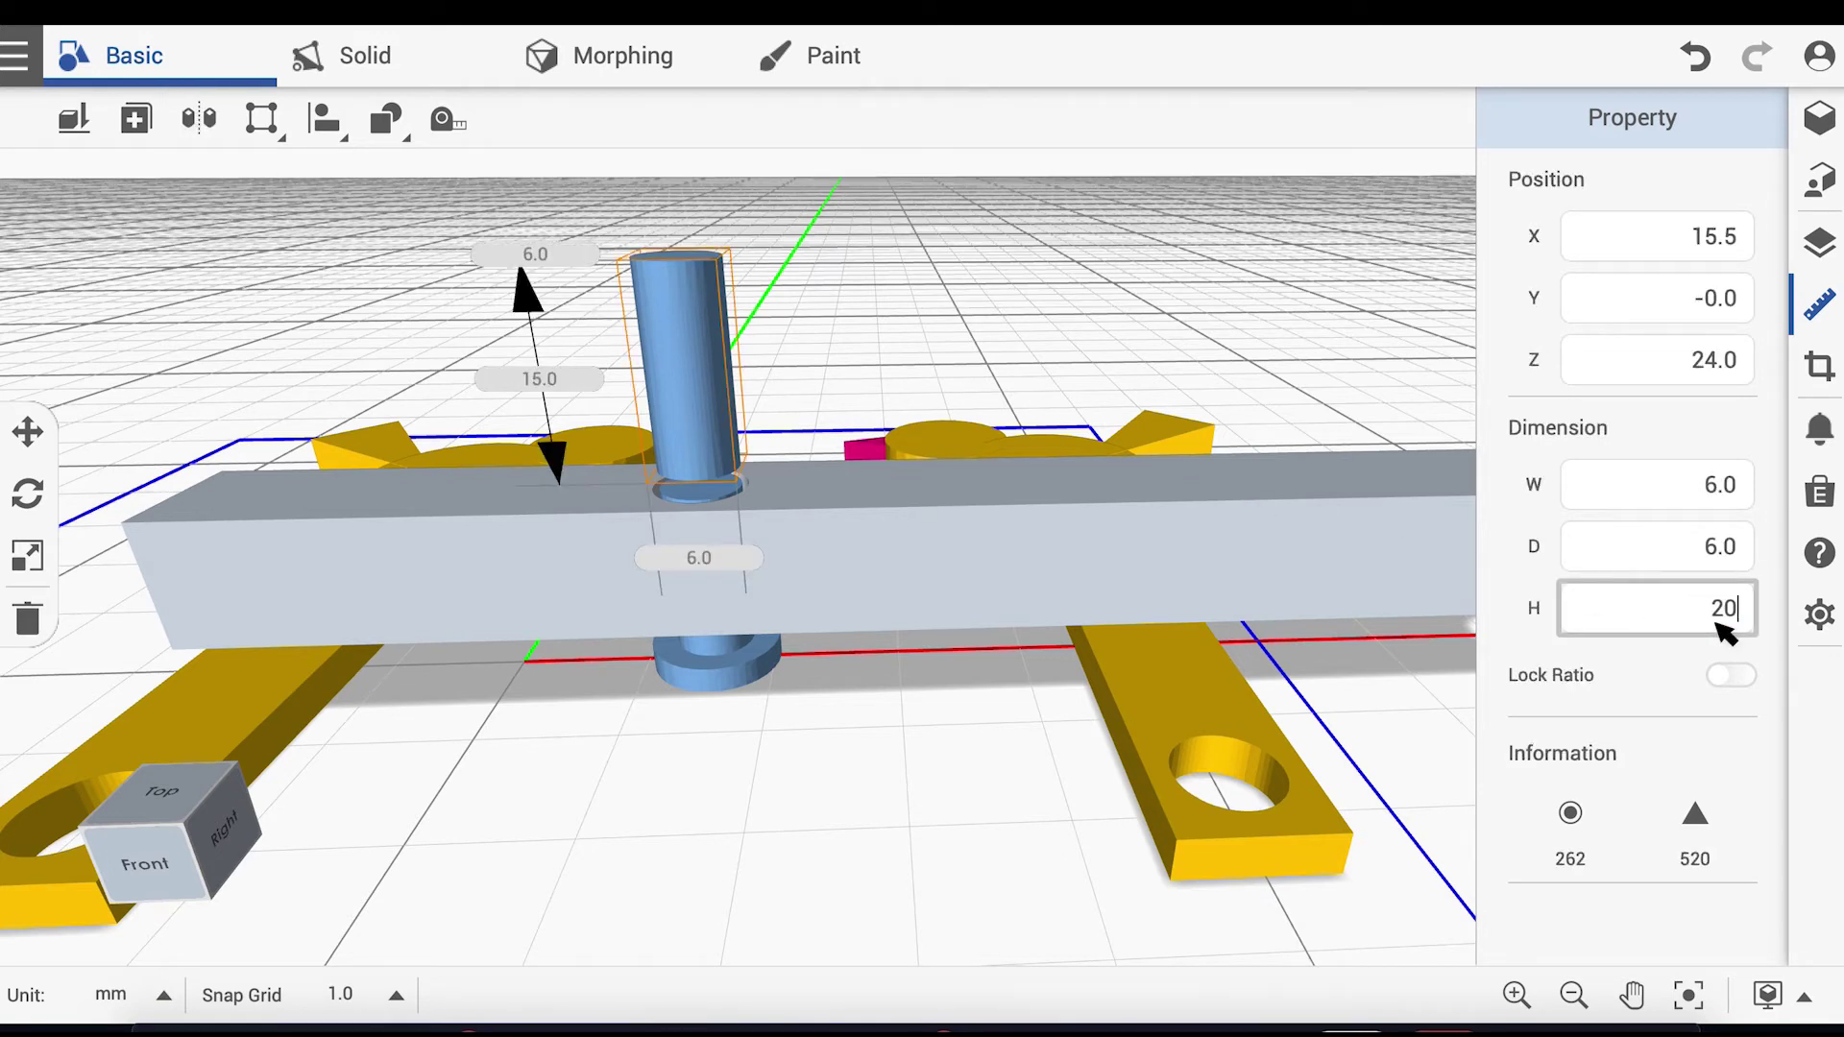
pyautogui.press('Return')
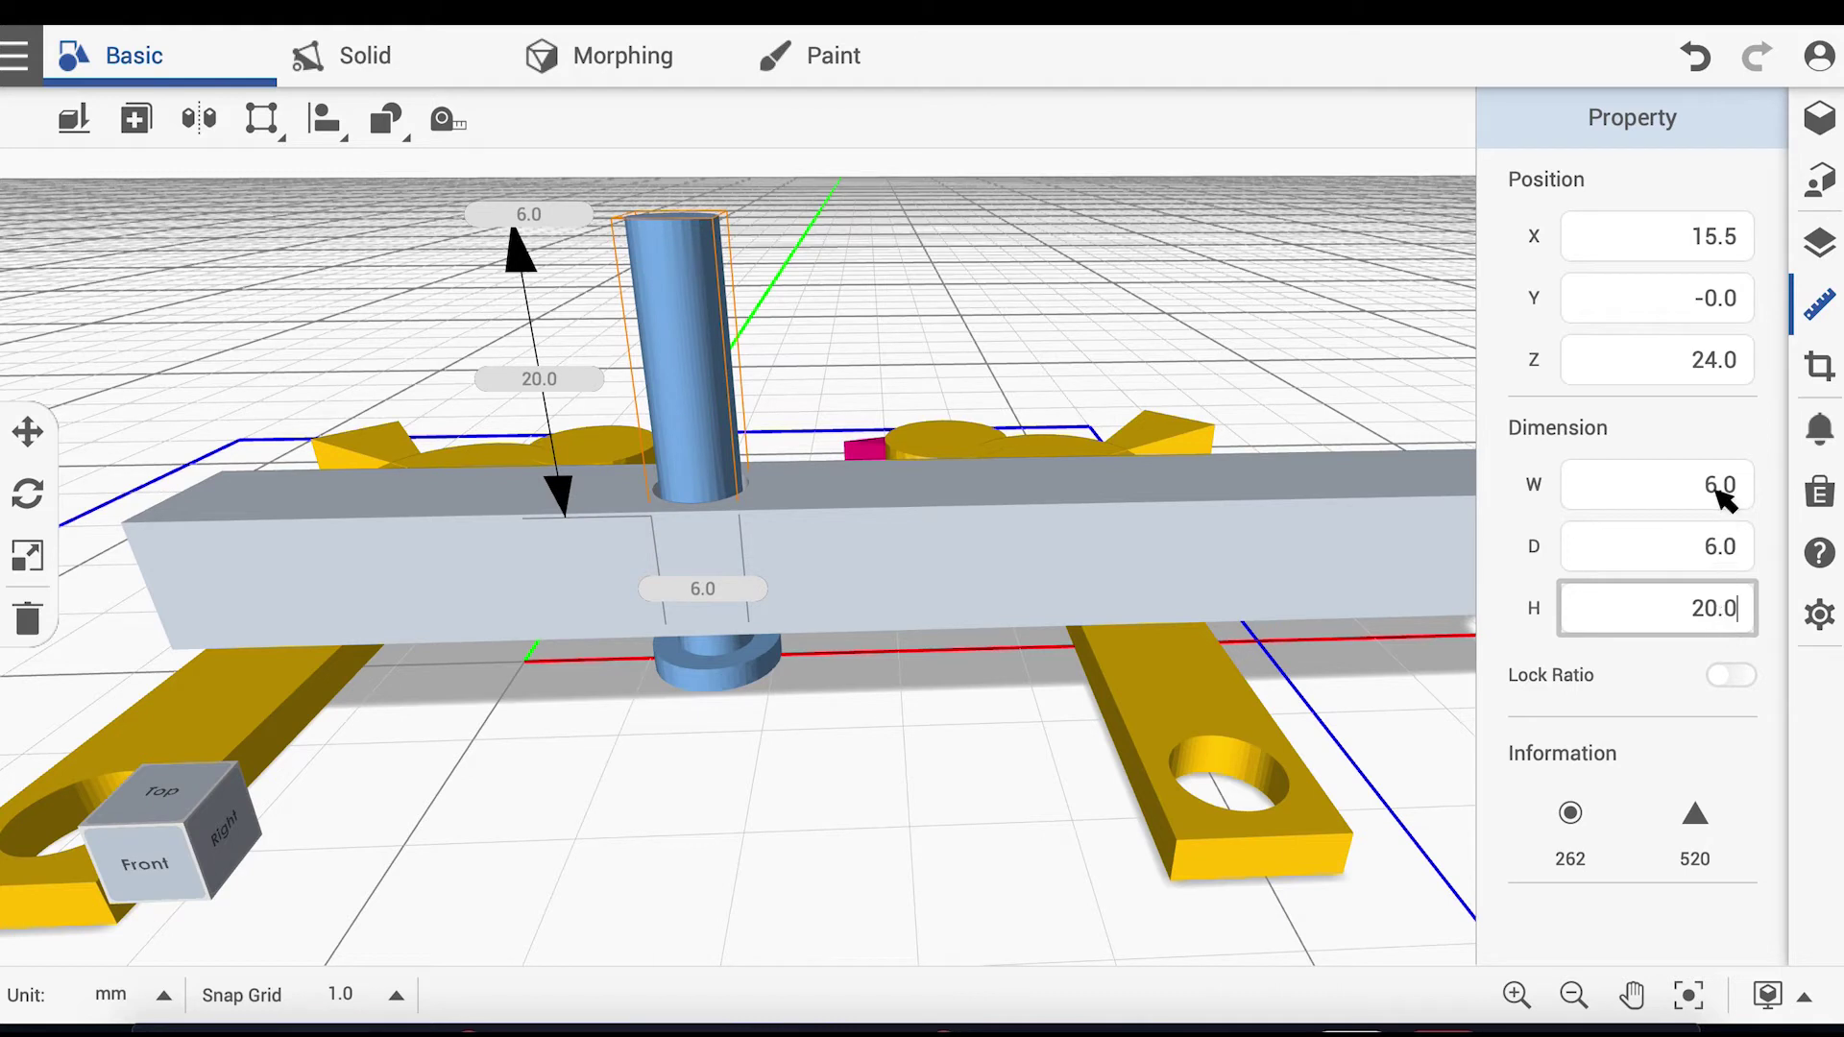
pyautogui.click(1723, 491)
pyautogui.write('4.')
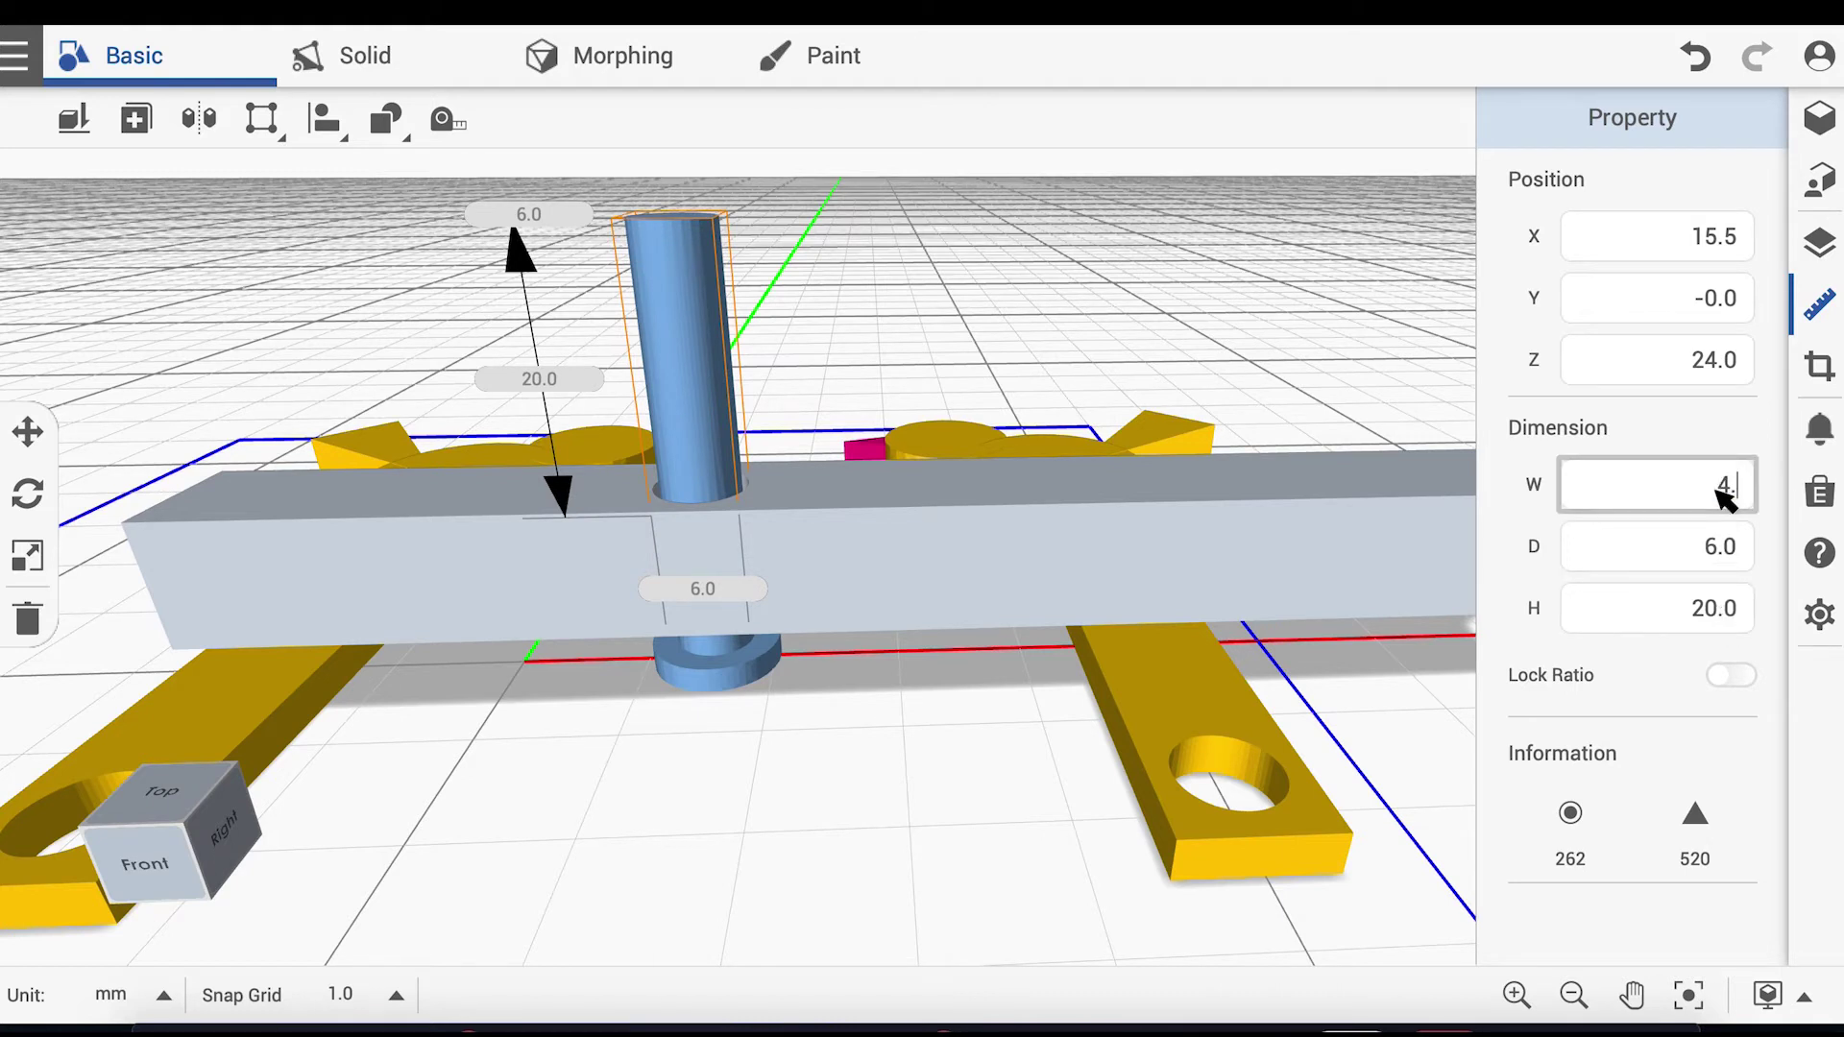
pyautogui.click(1725, 569)
pyautogui.write('4.0')
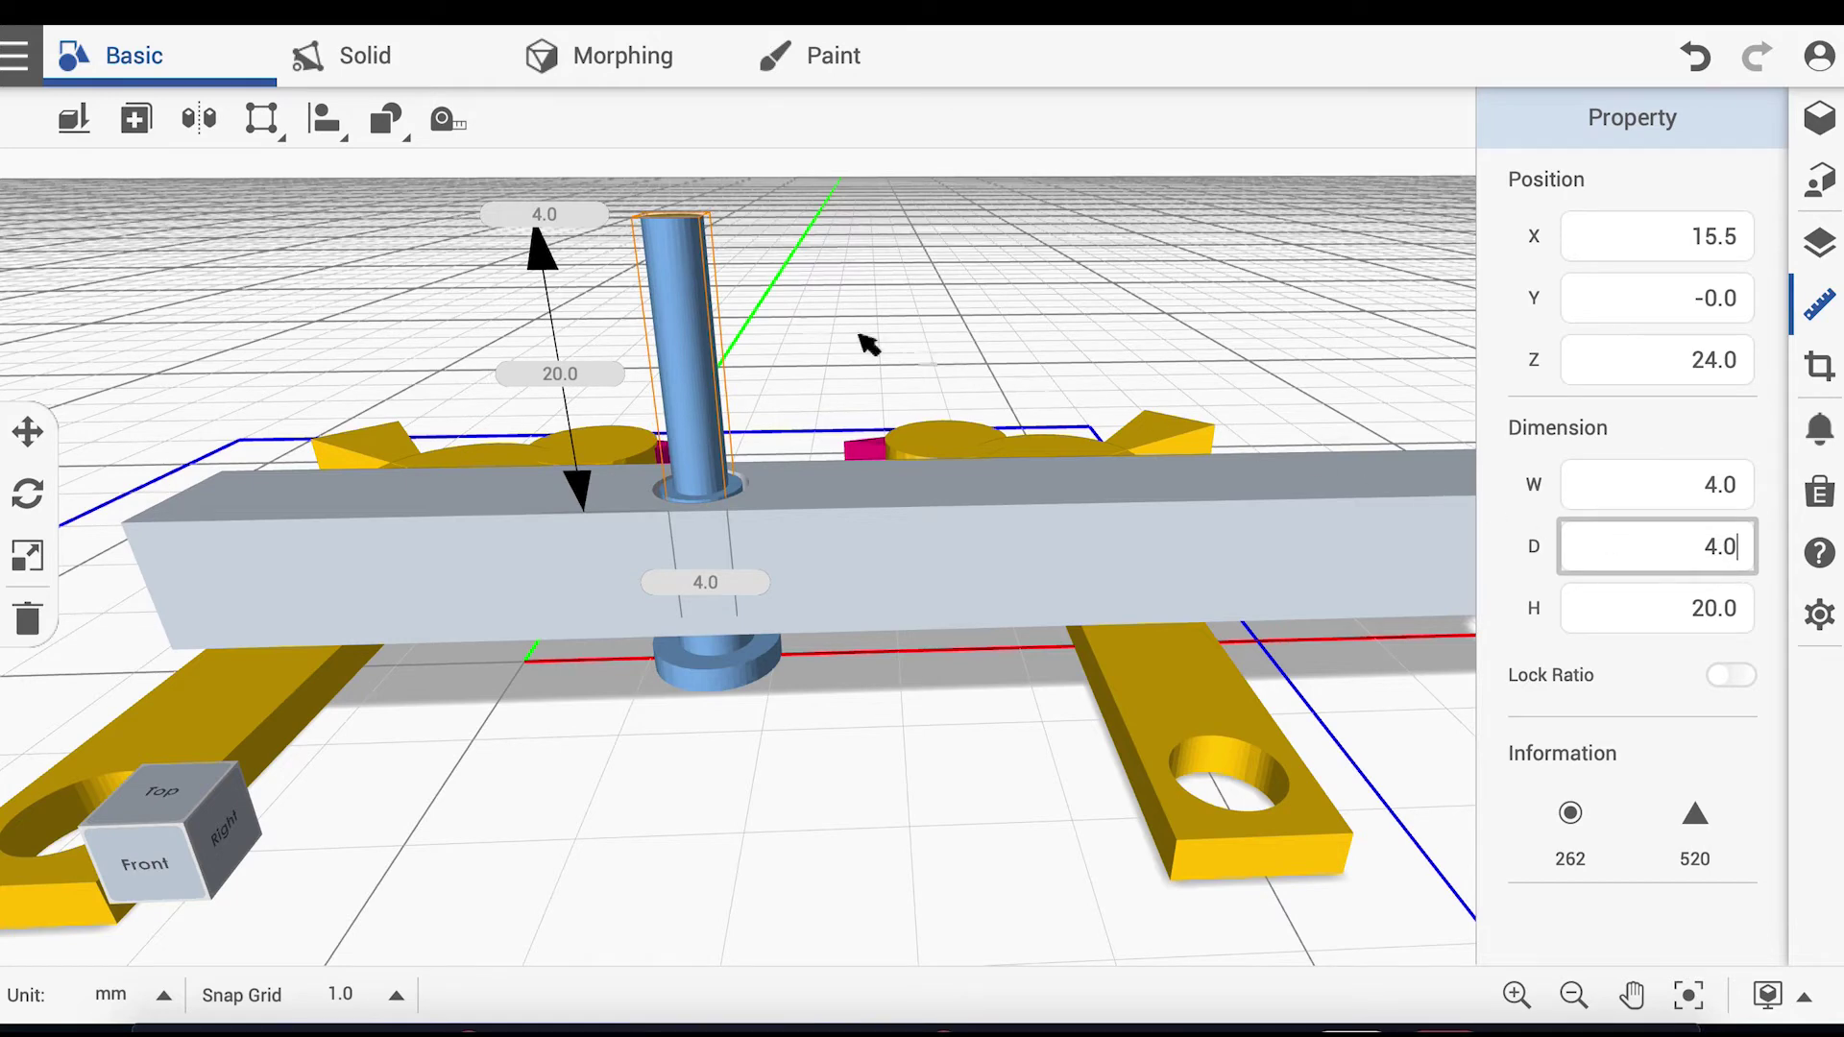
# Step: Land the thin cylinder on the bar, mirror it, then undo the mirror
pyautogui.click(75, 123)
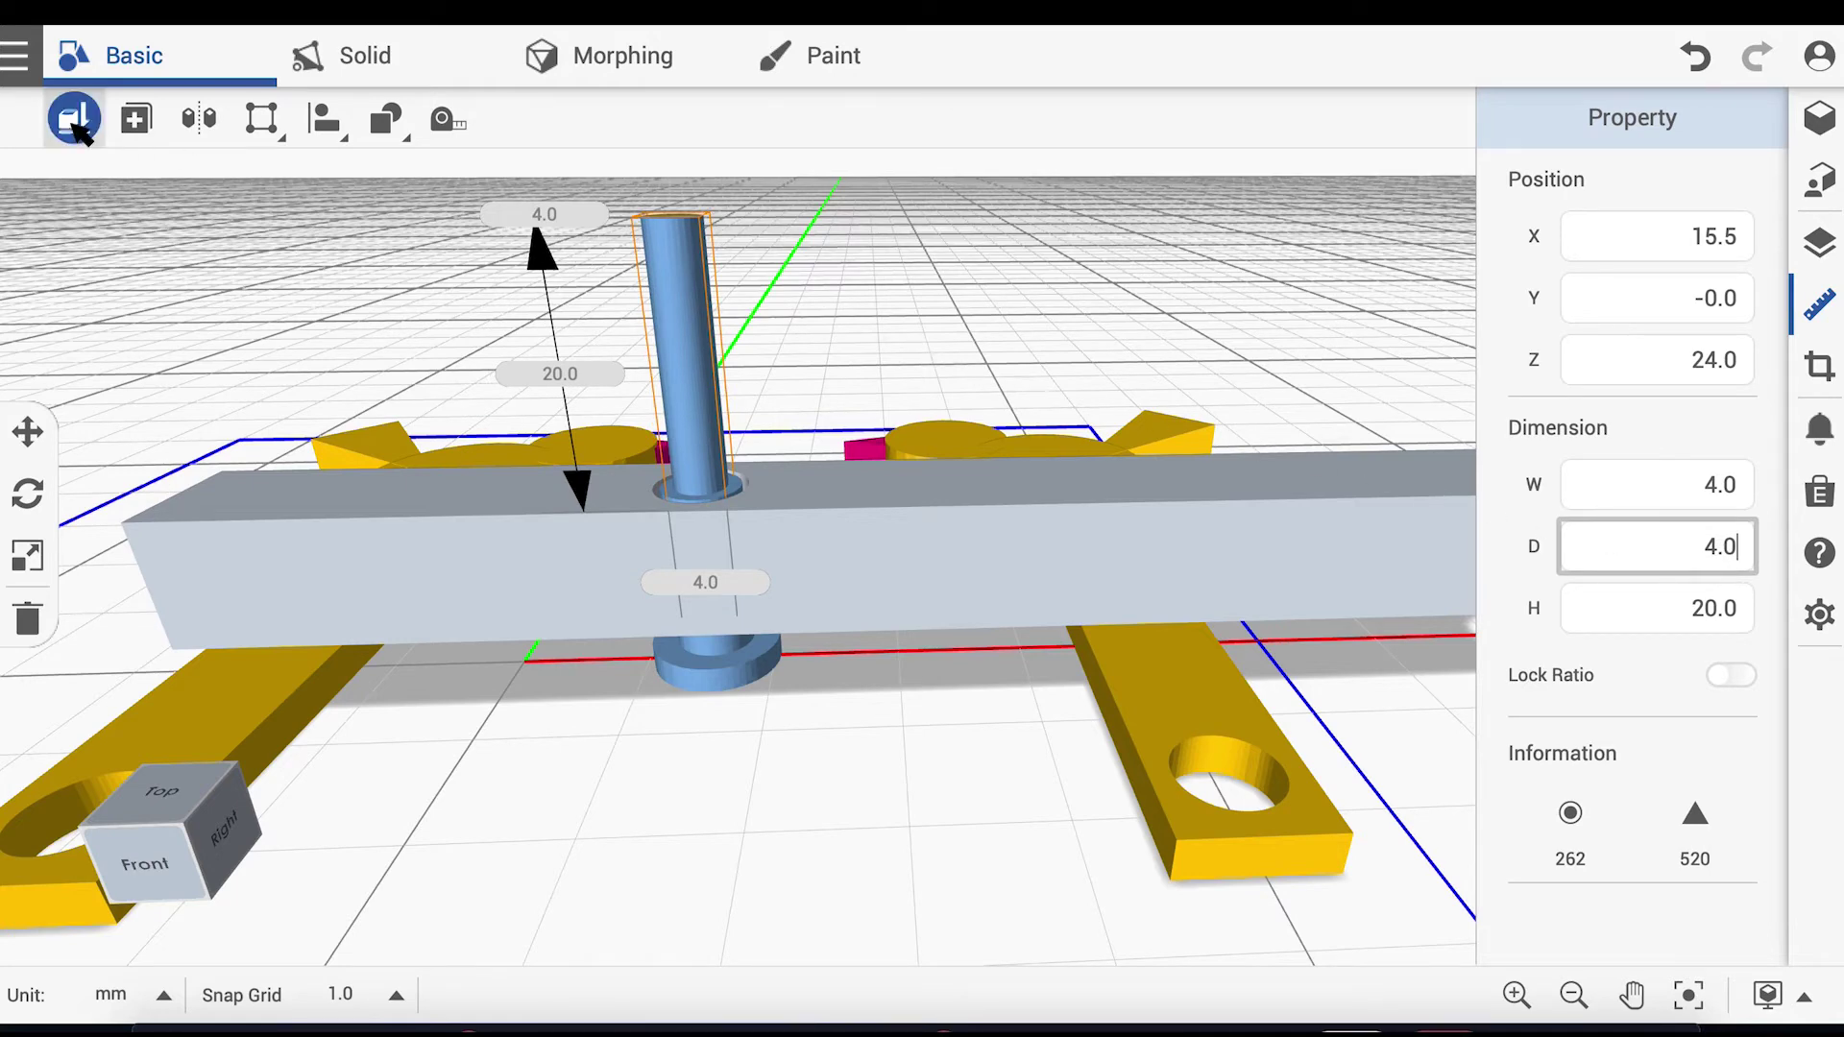
pyautogui.click(688, 380)
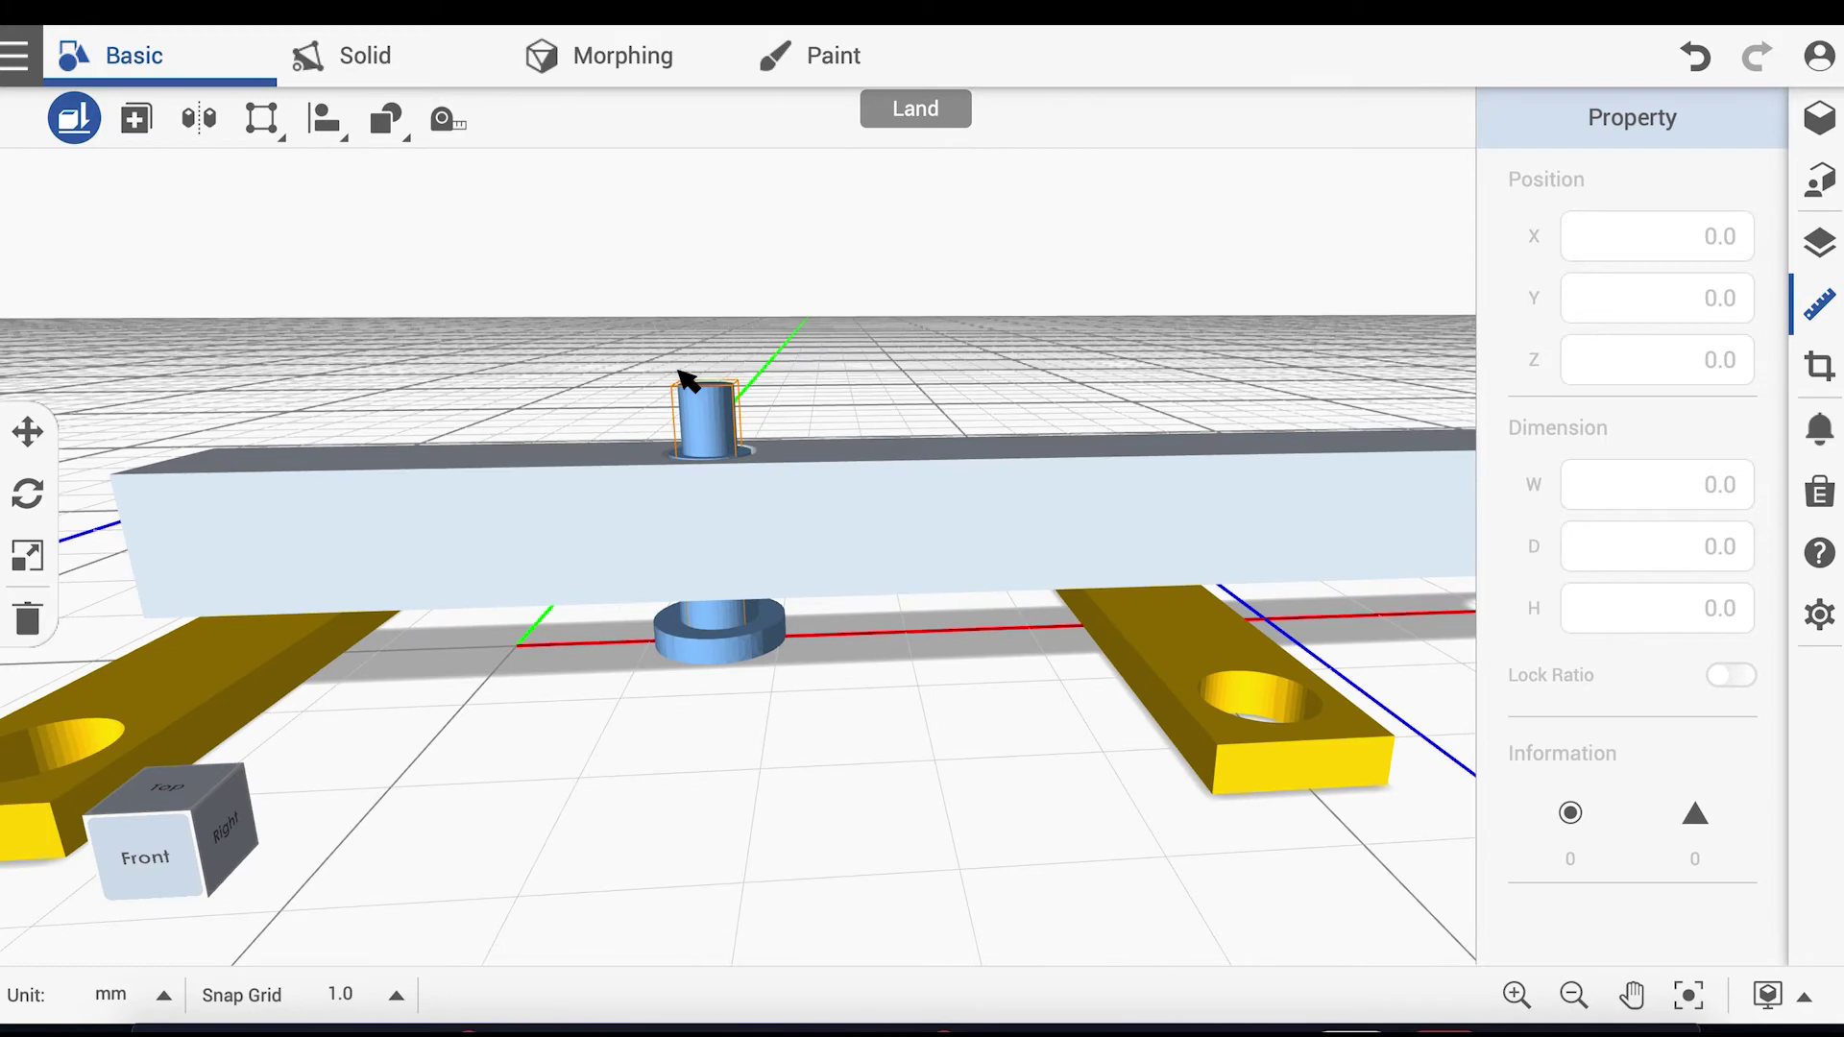
pyautogui.click(199, 119)
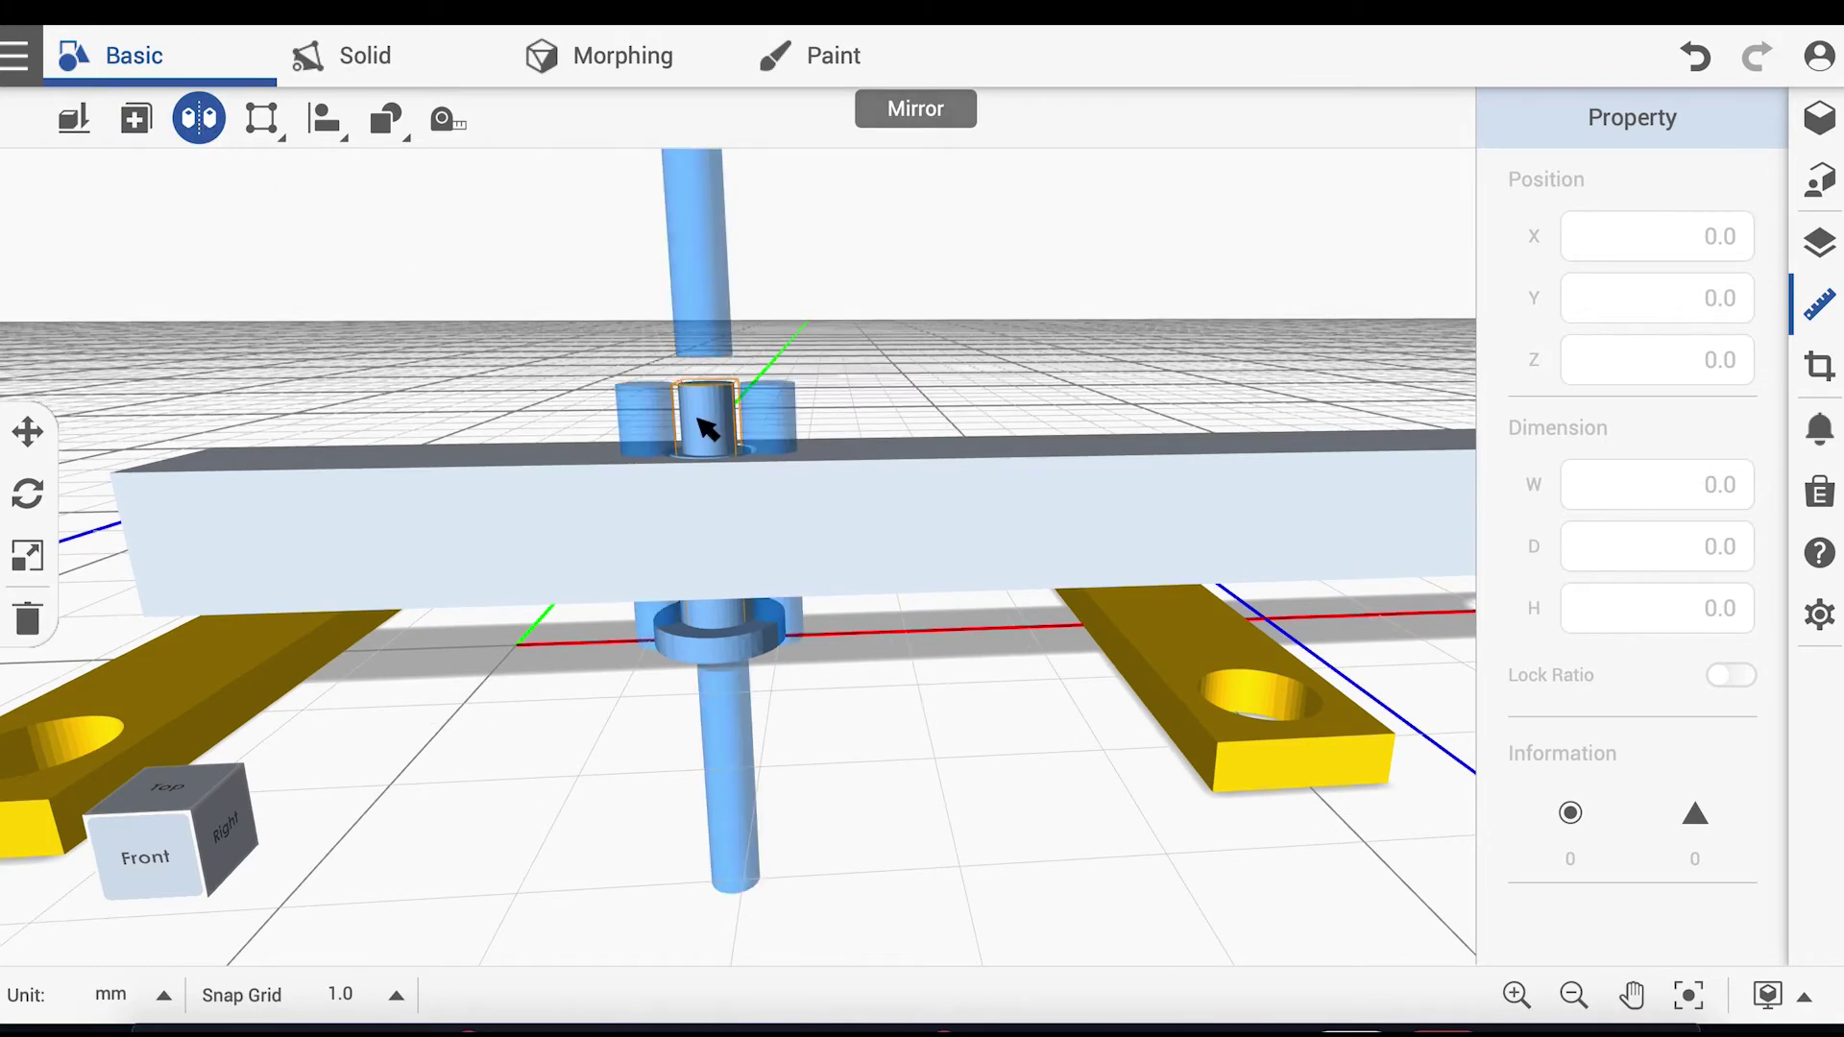
pyautogui.click(699, 355)
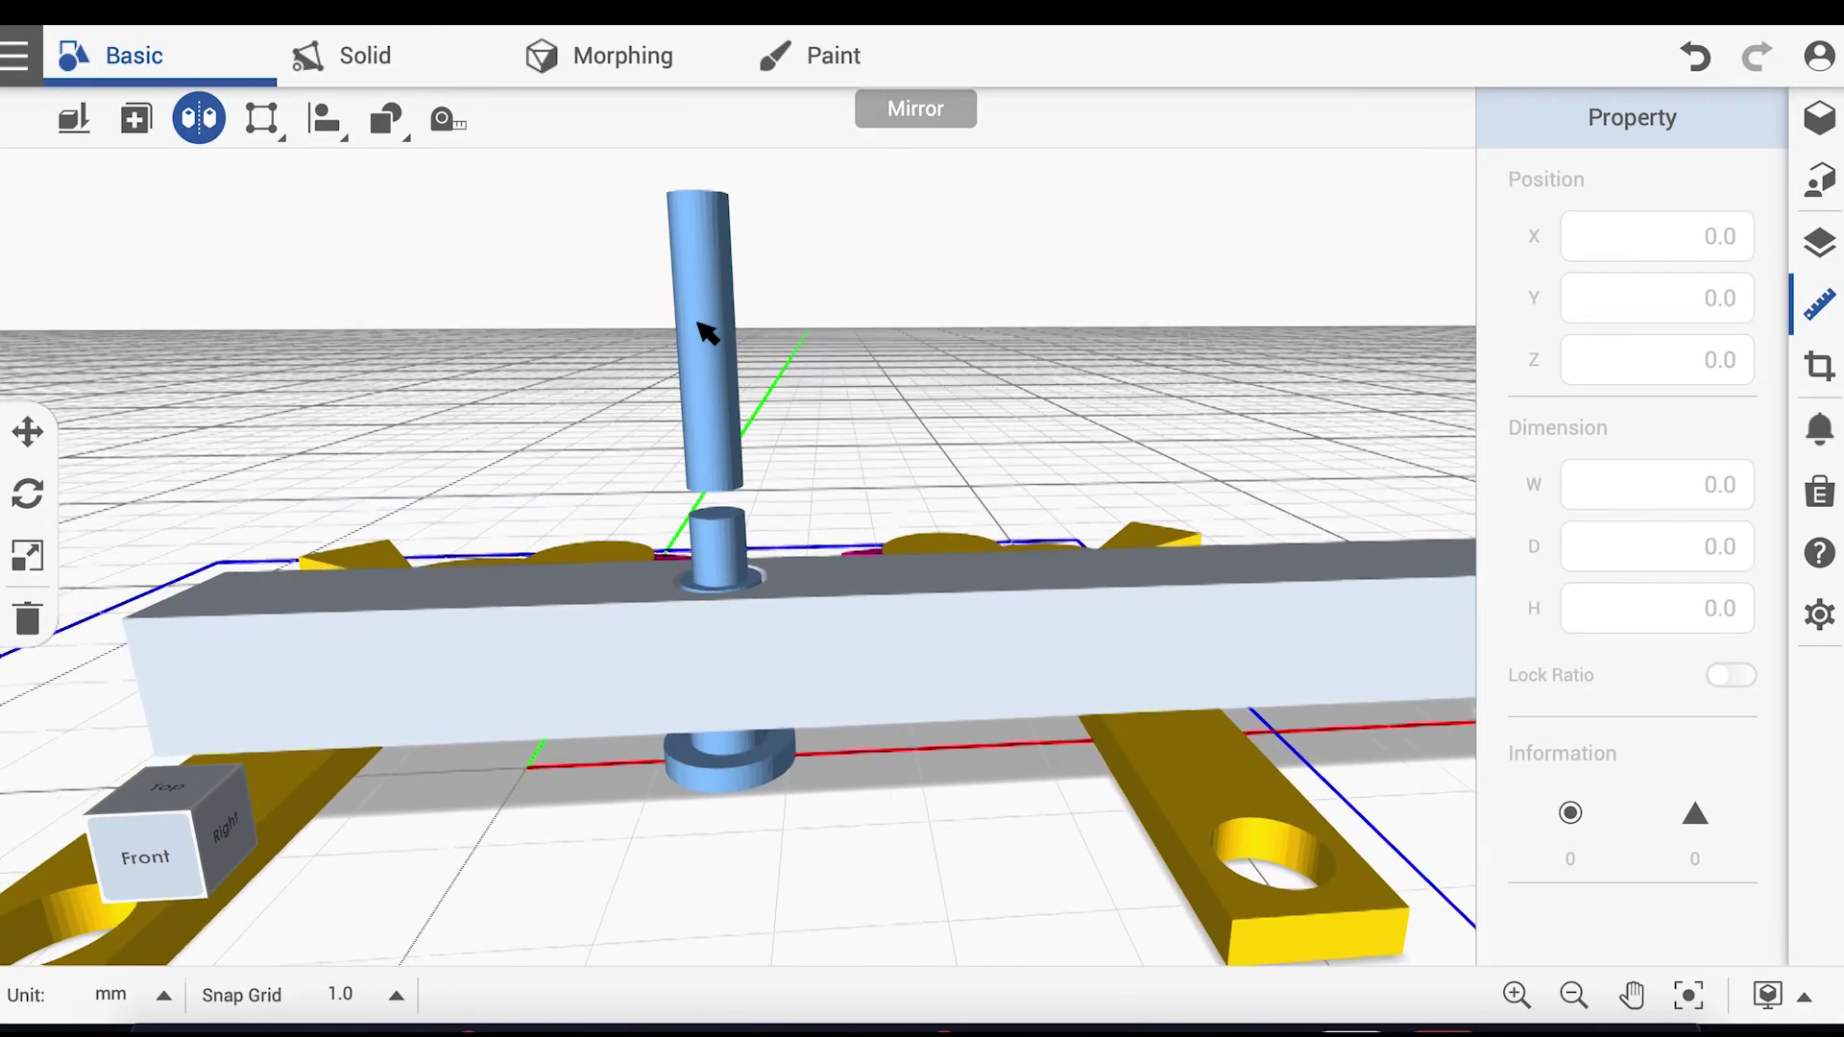
pyautogui.hotkey('ctrl', 'z')
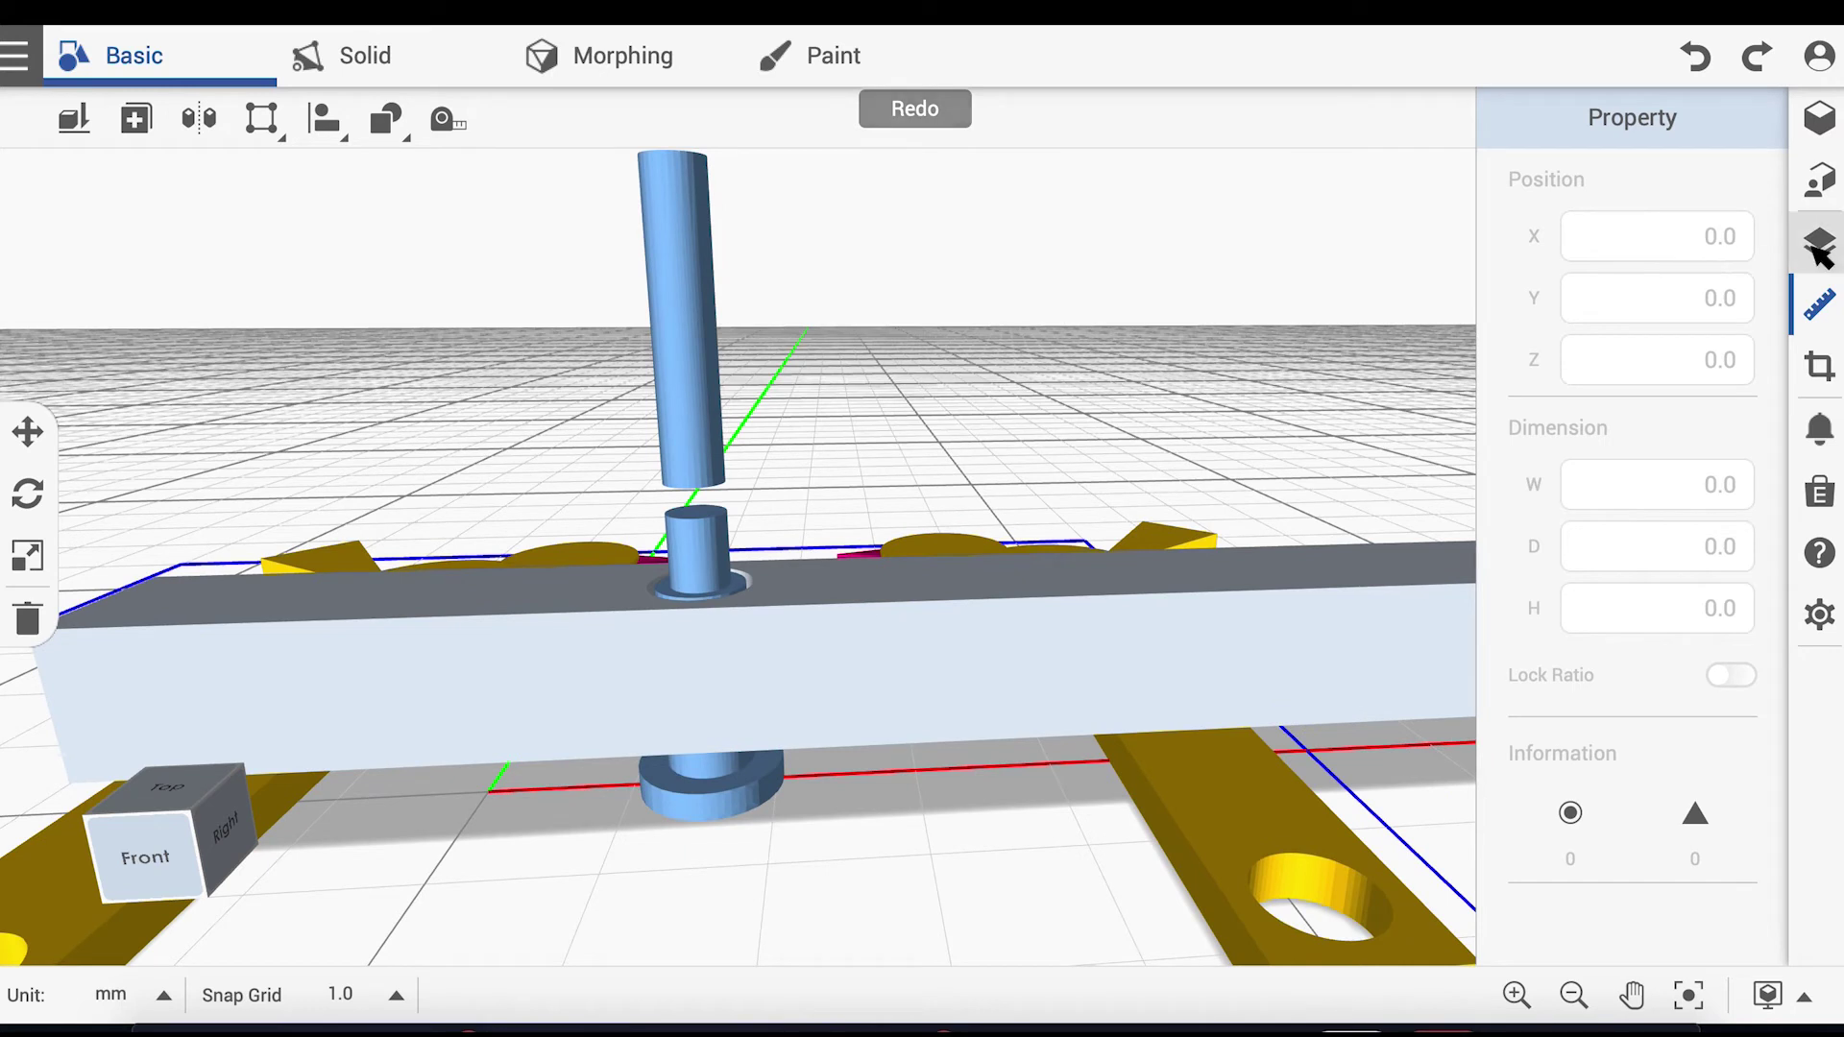
pyautogui.click(1819, 245)
# Step: Hide the crossbar and both bird groups in the Object List
pyautogui.click(1534, 386)
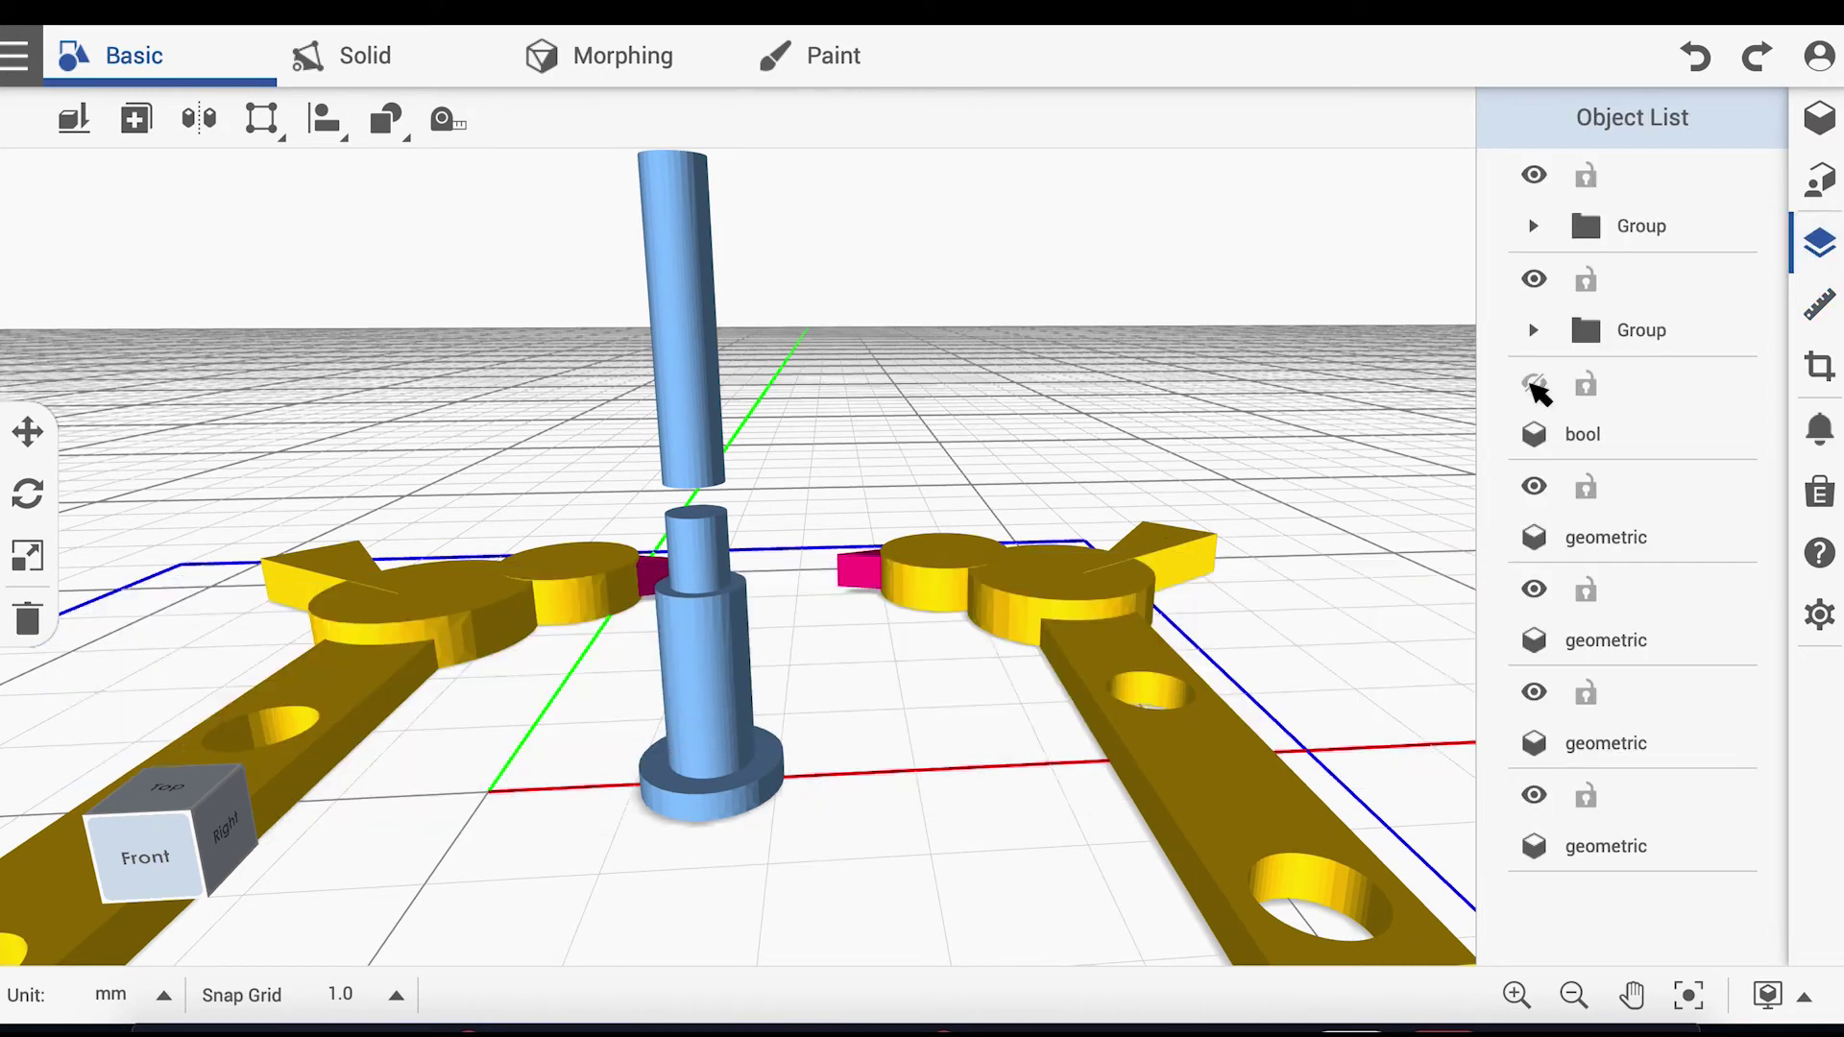
pyautogui.click(1534, 280)
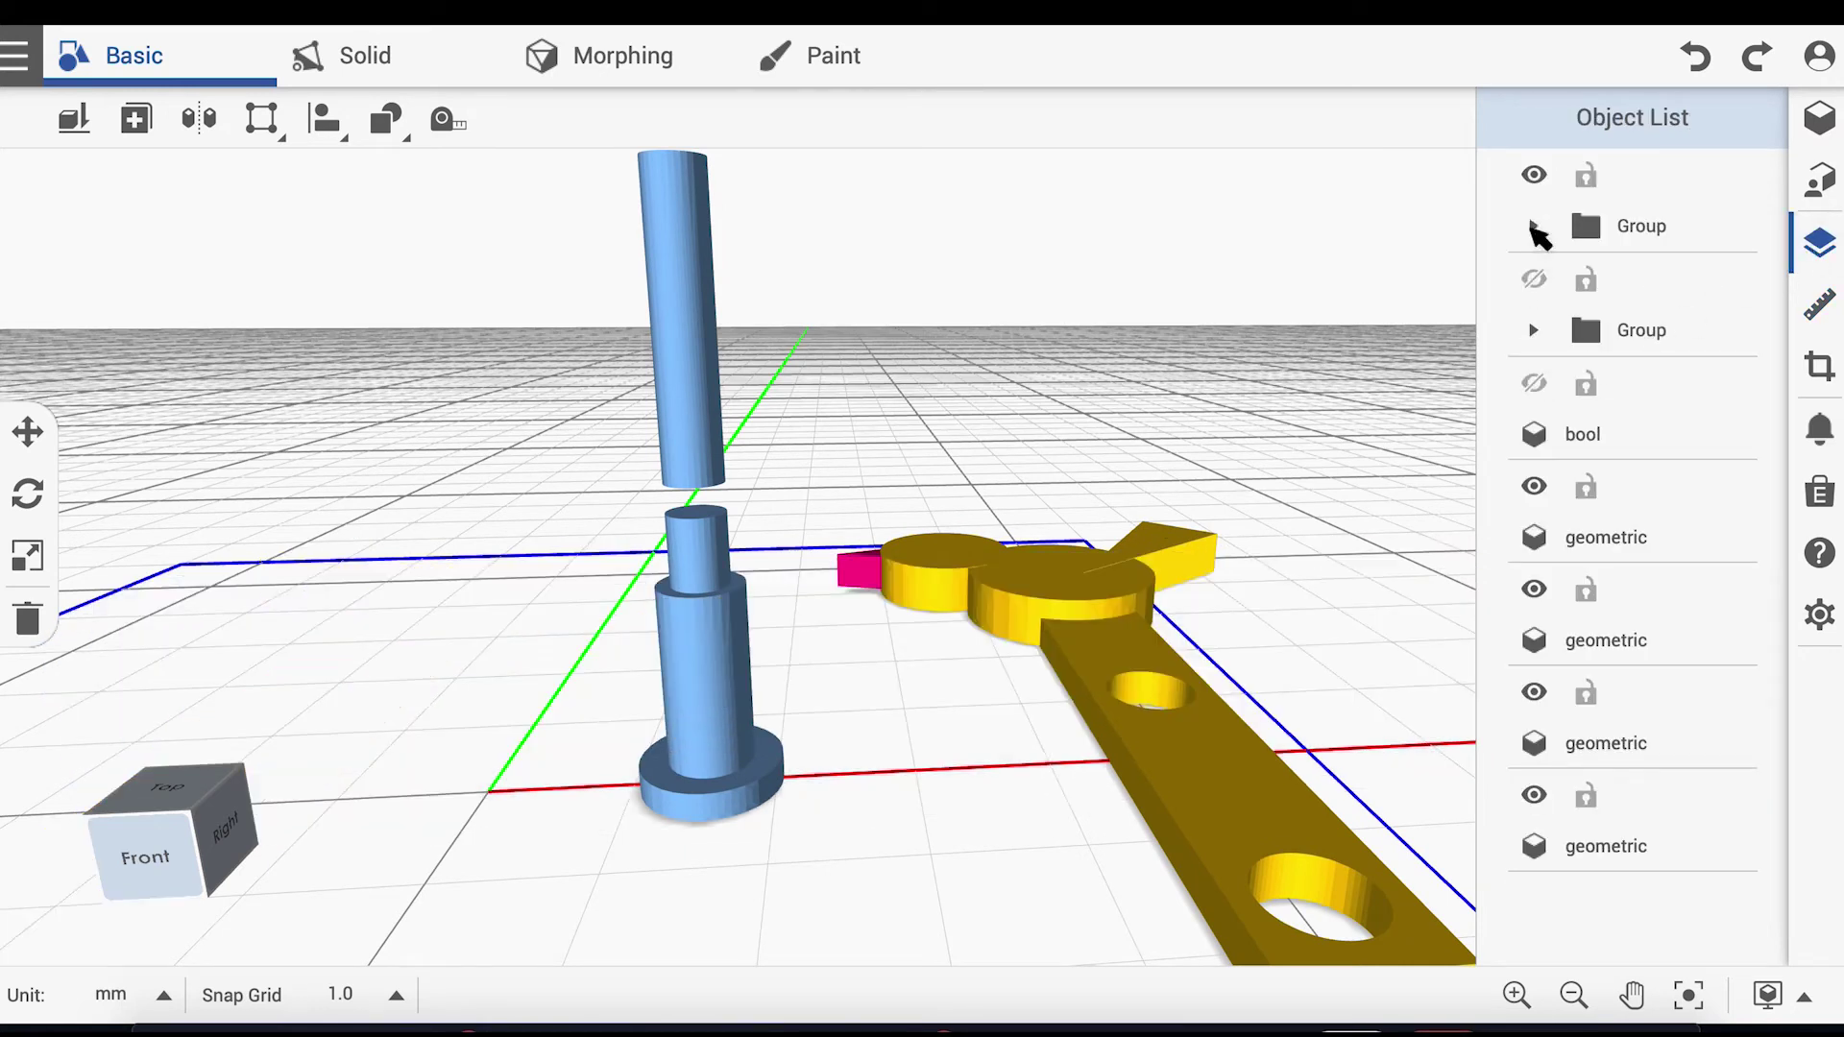
pyautogui.click(1535, 174)
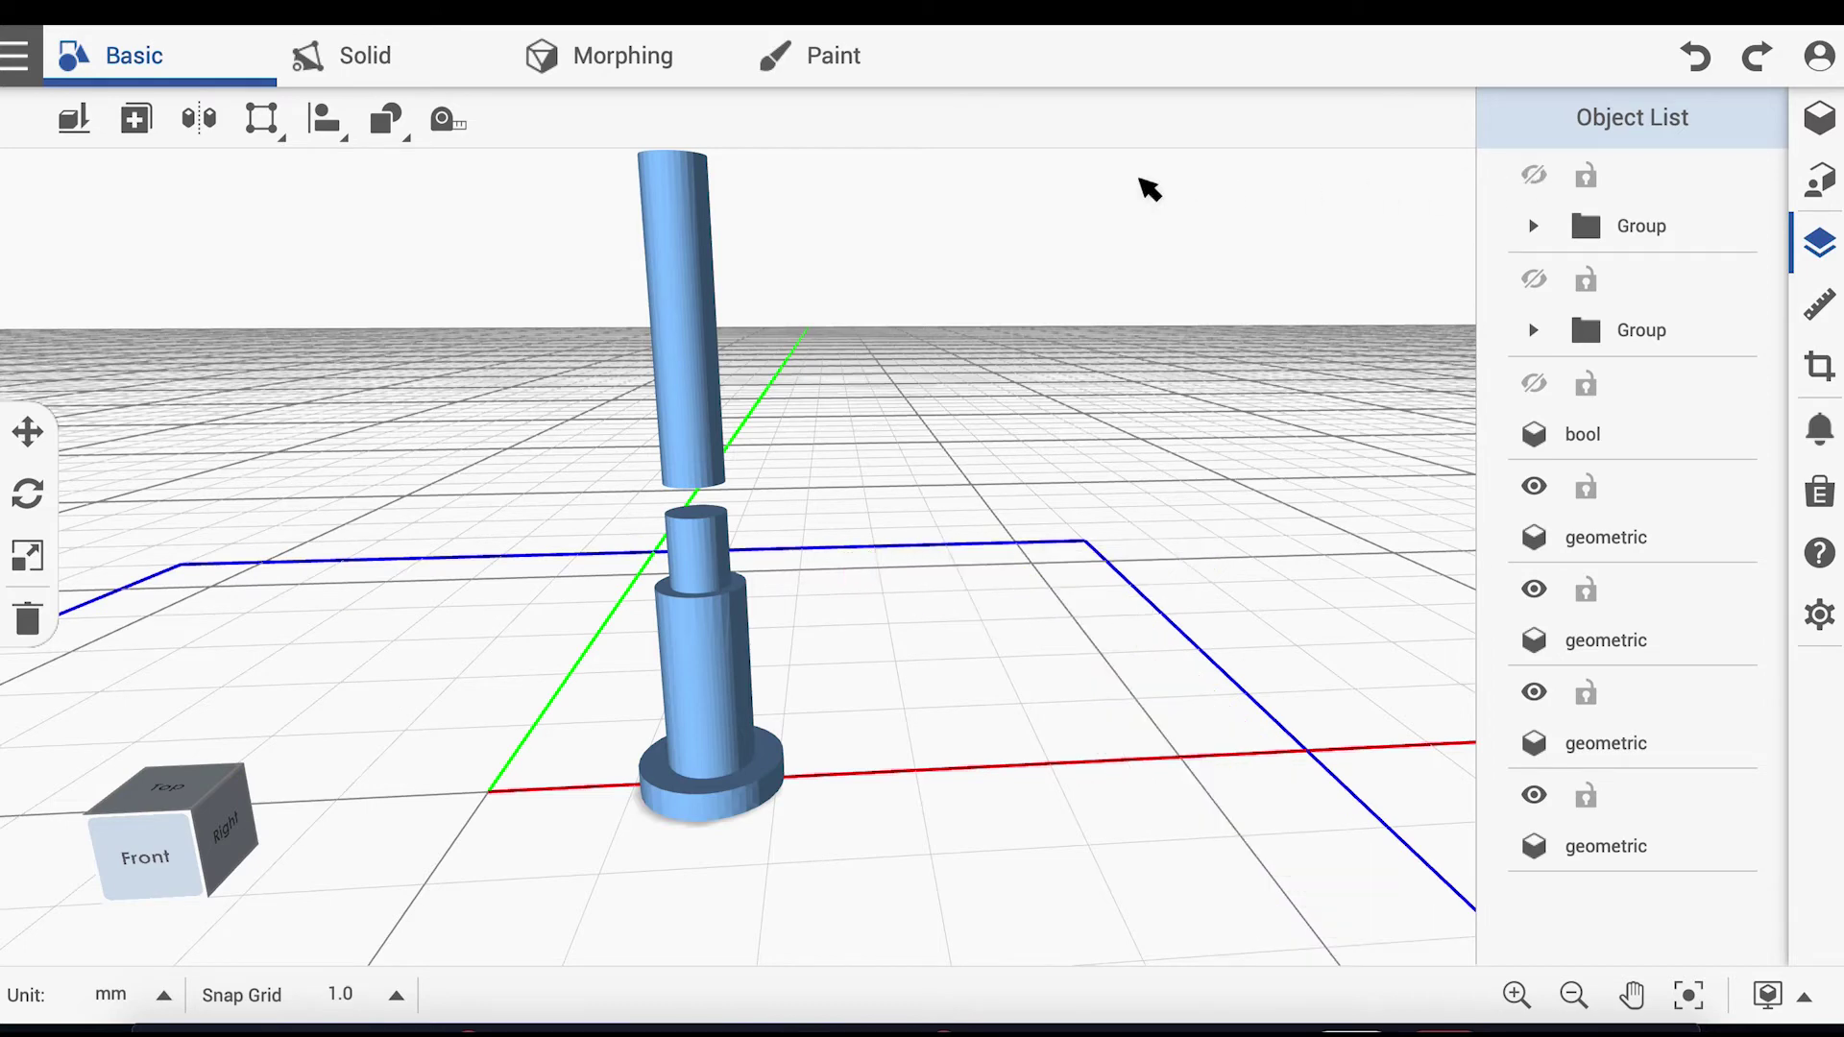
pyautogui.scroll(2, 1150, 189)
pyautogui.scroll(2, 1149, 189)
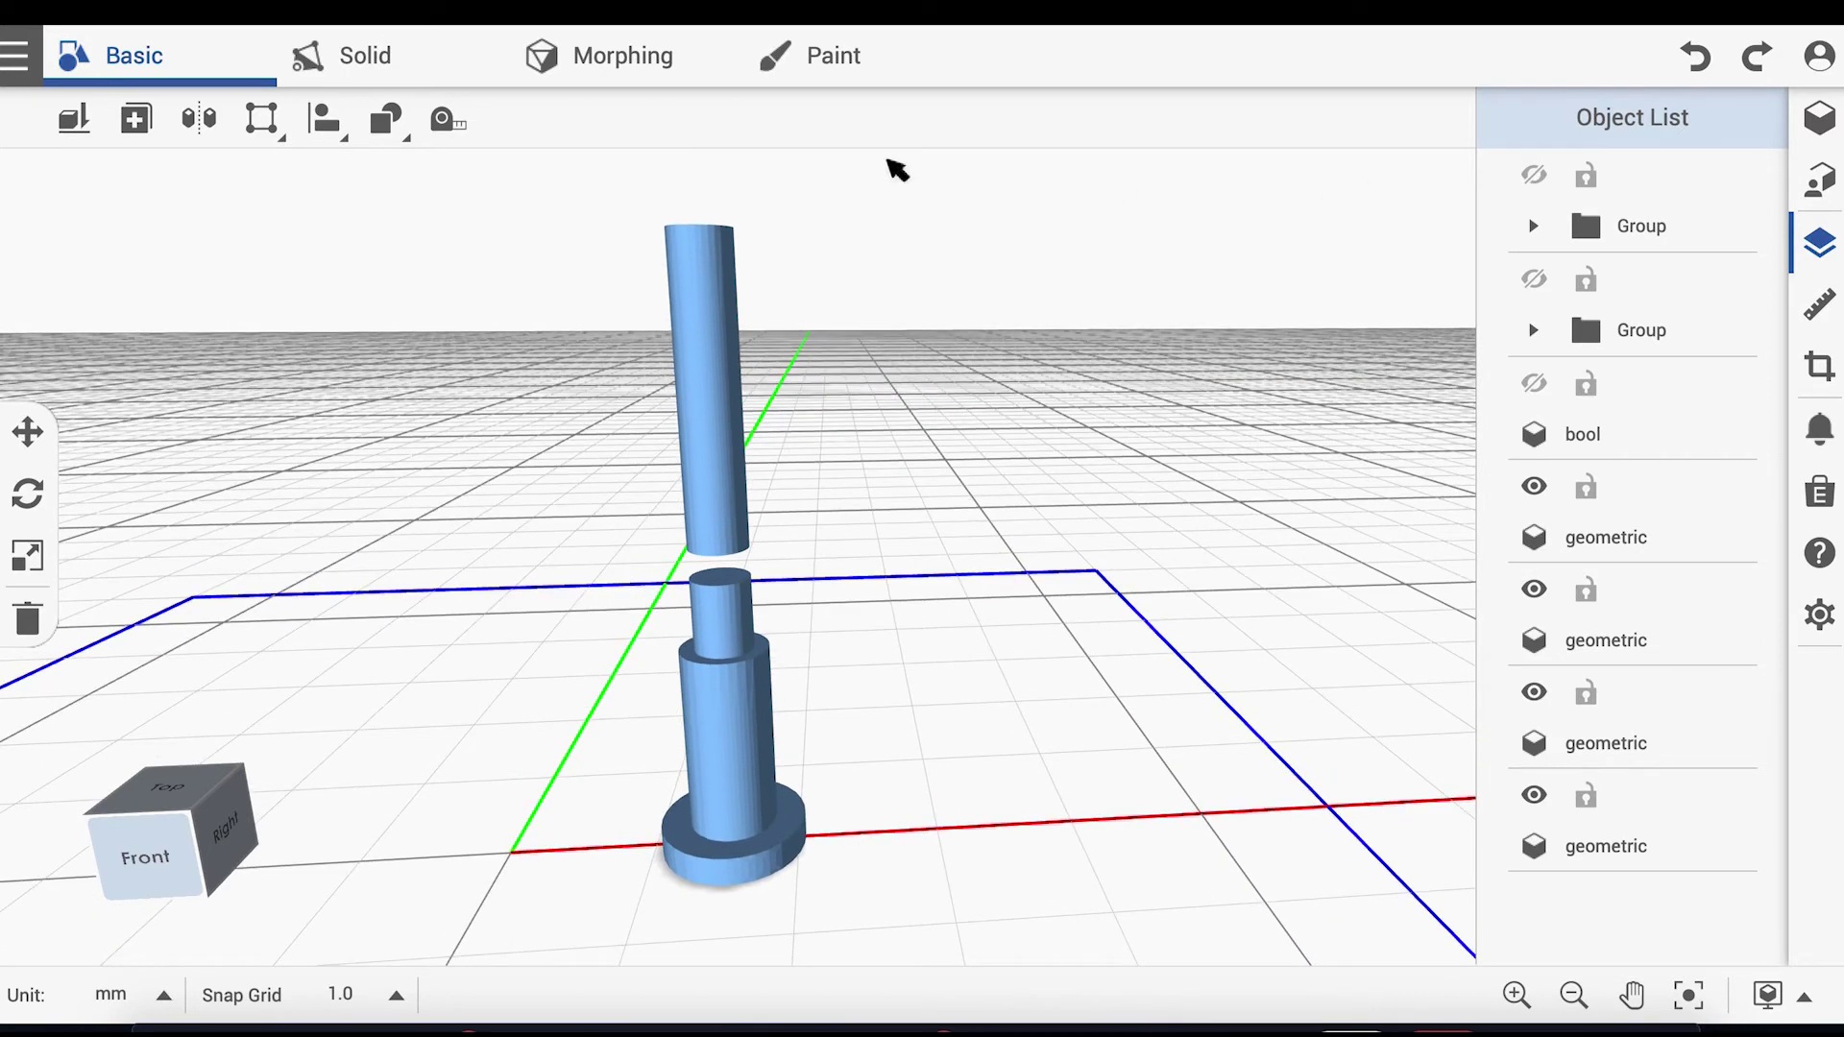
# Step: Subtract the small cylinder from the middle cylinder to make a hollow tube
pyautogui.click(386, 120)
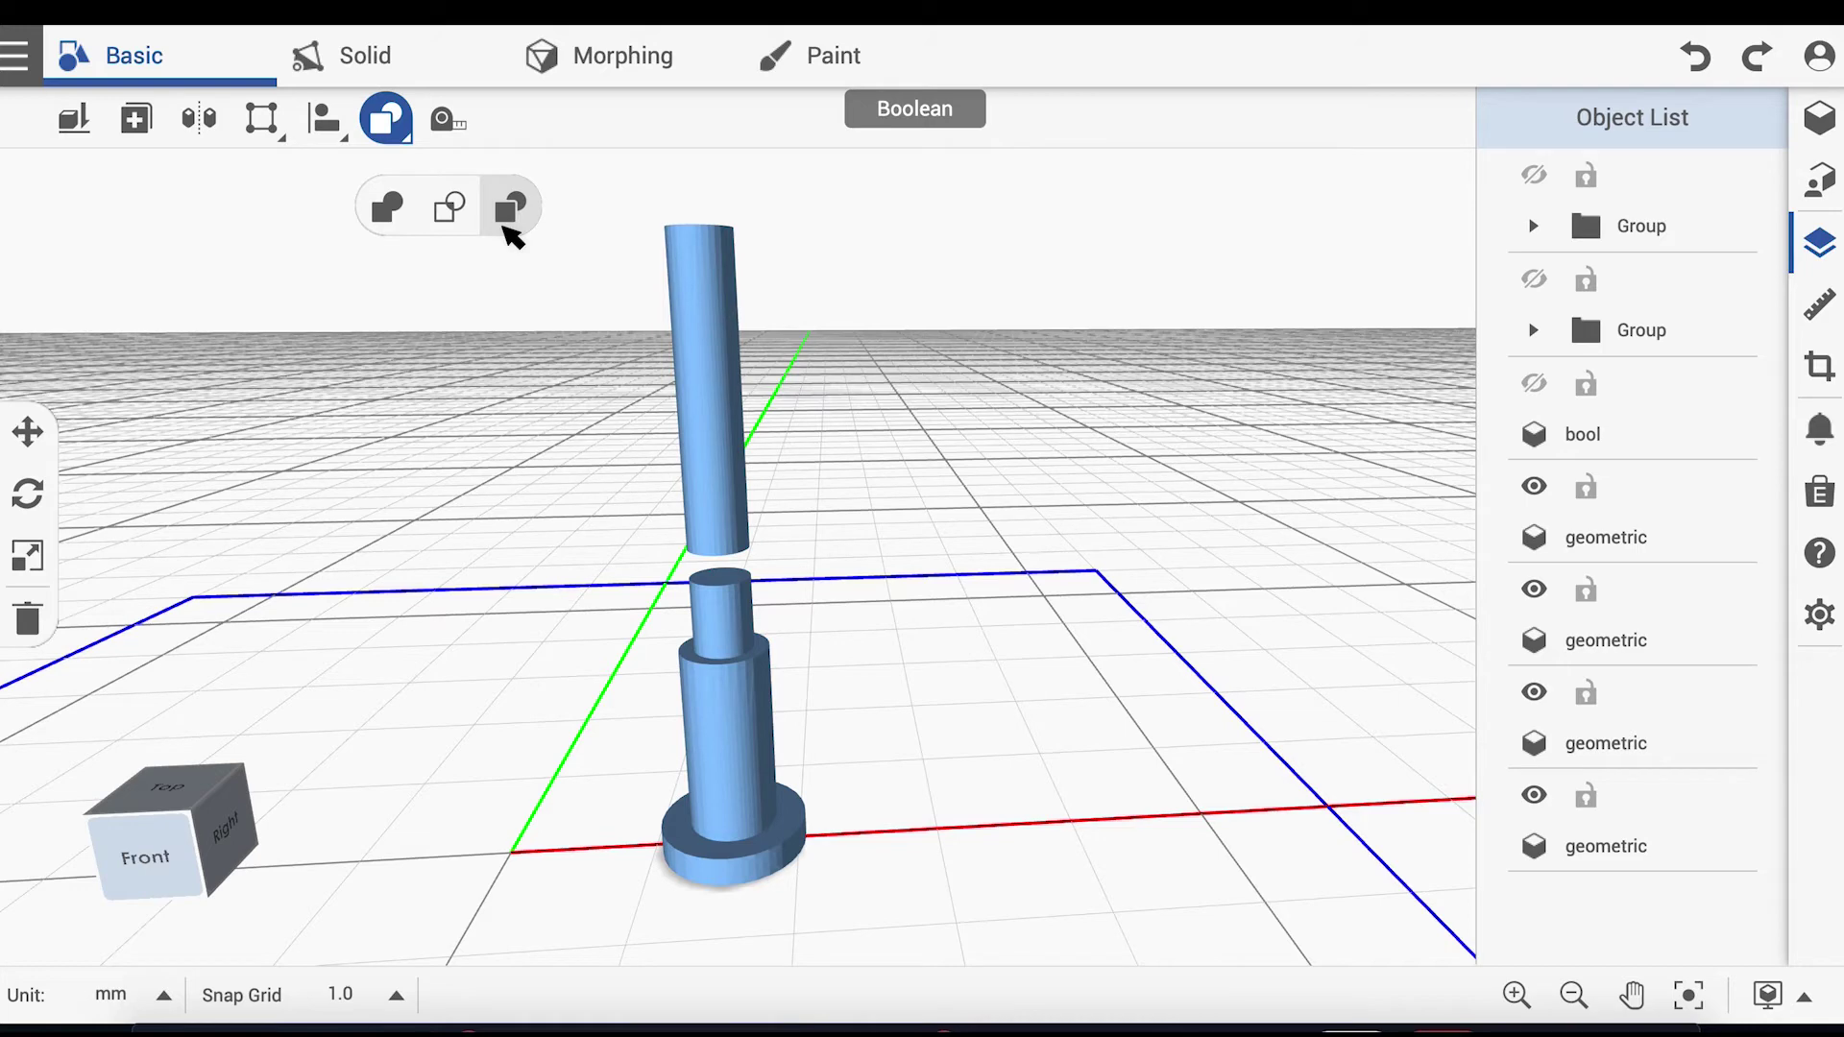
pyautogui.click(512, 236)
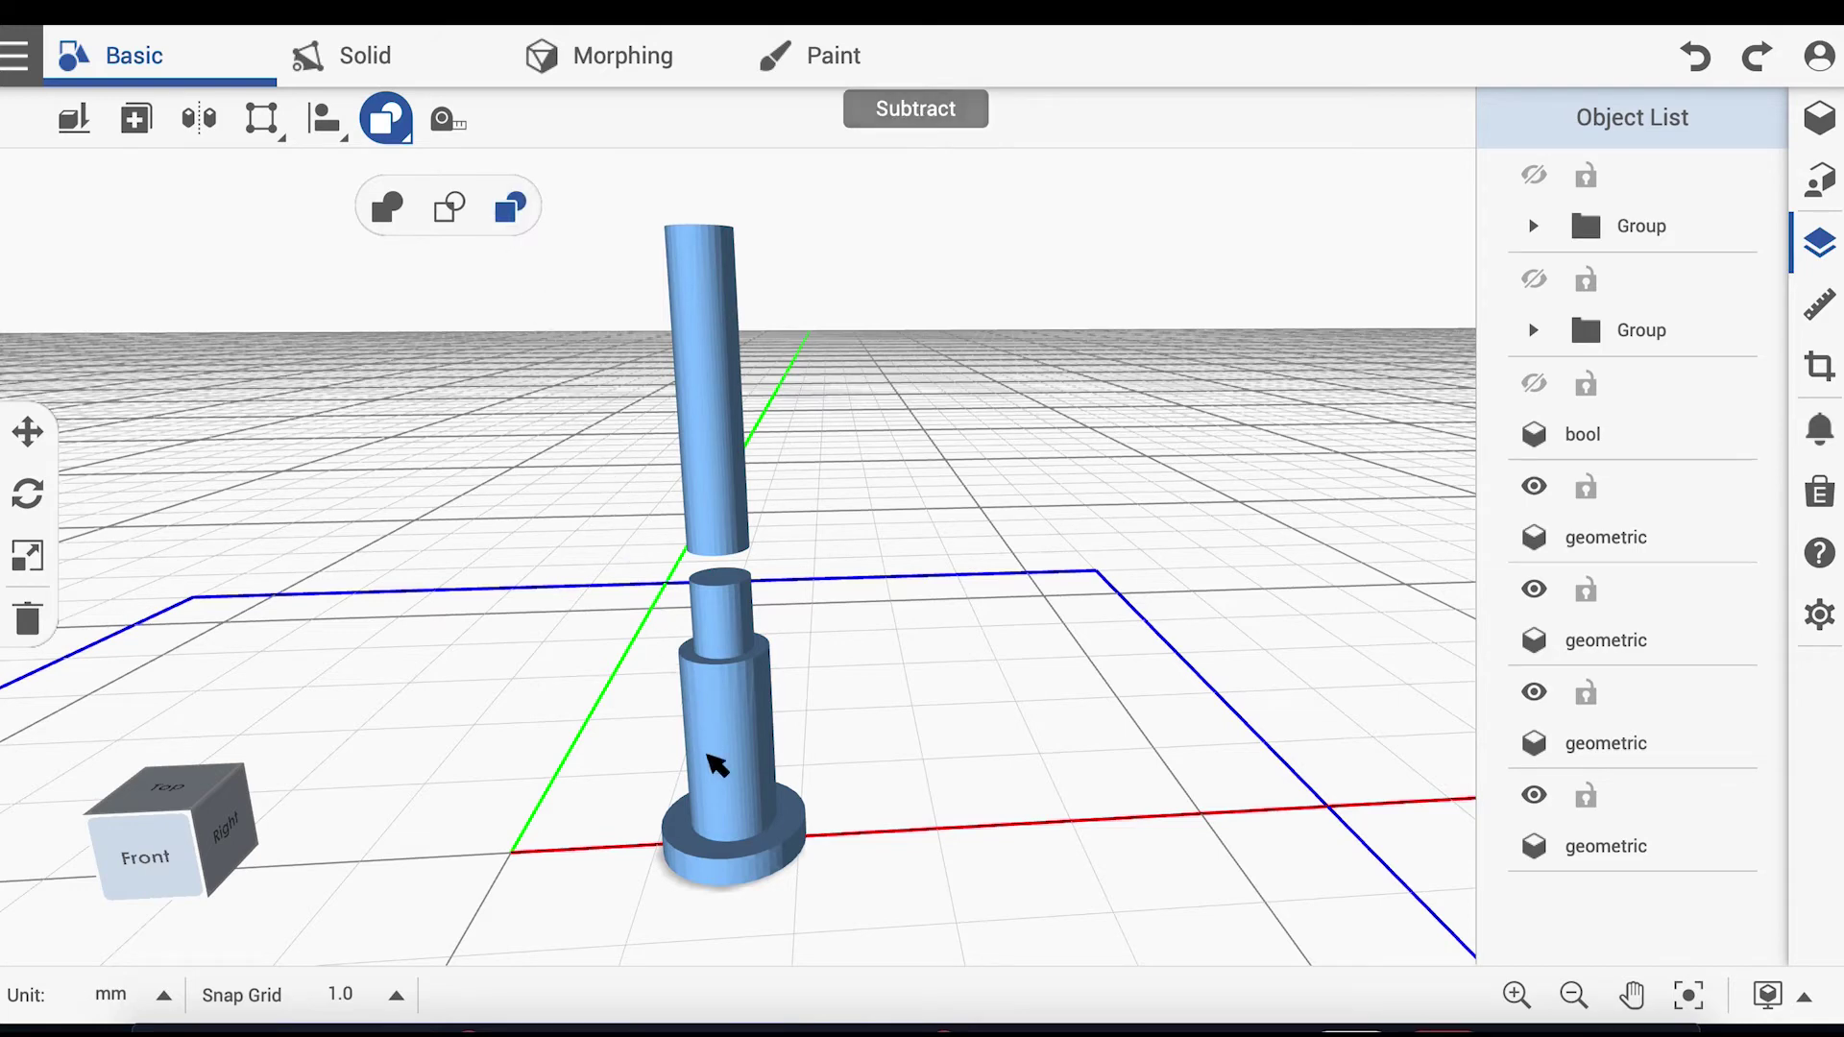
pyautogui.click(719, 765)
pyautogui.click(719, 615)
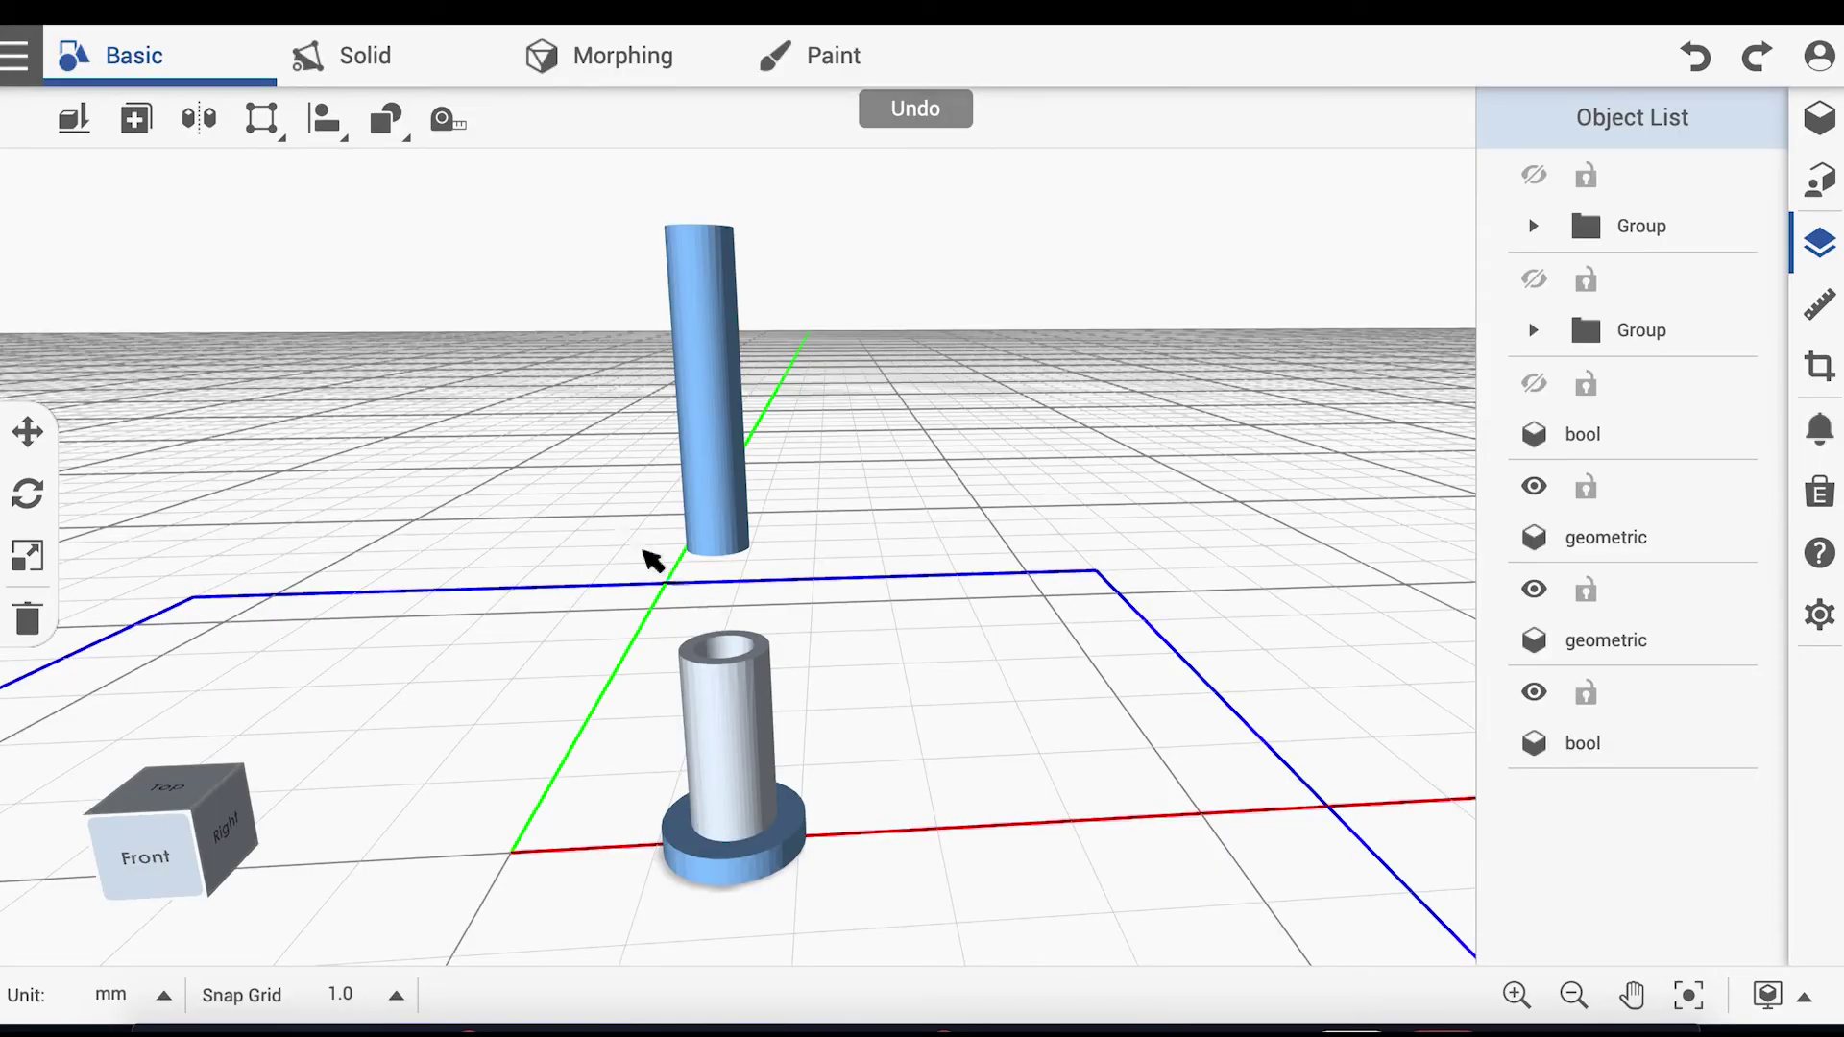
# Step: Mirror the base disc into a stacked copy beneath the tube
pyautogui.click(199, 118)
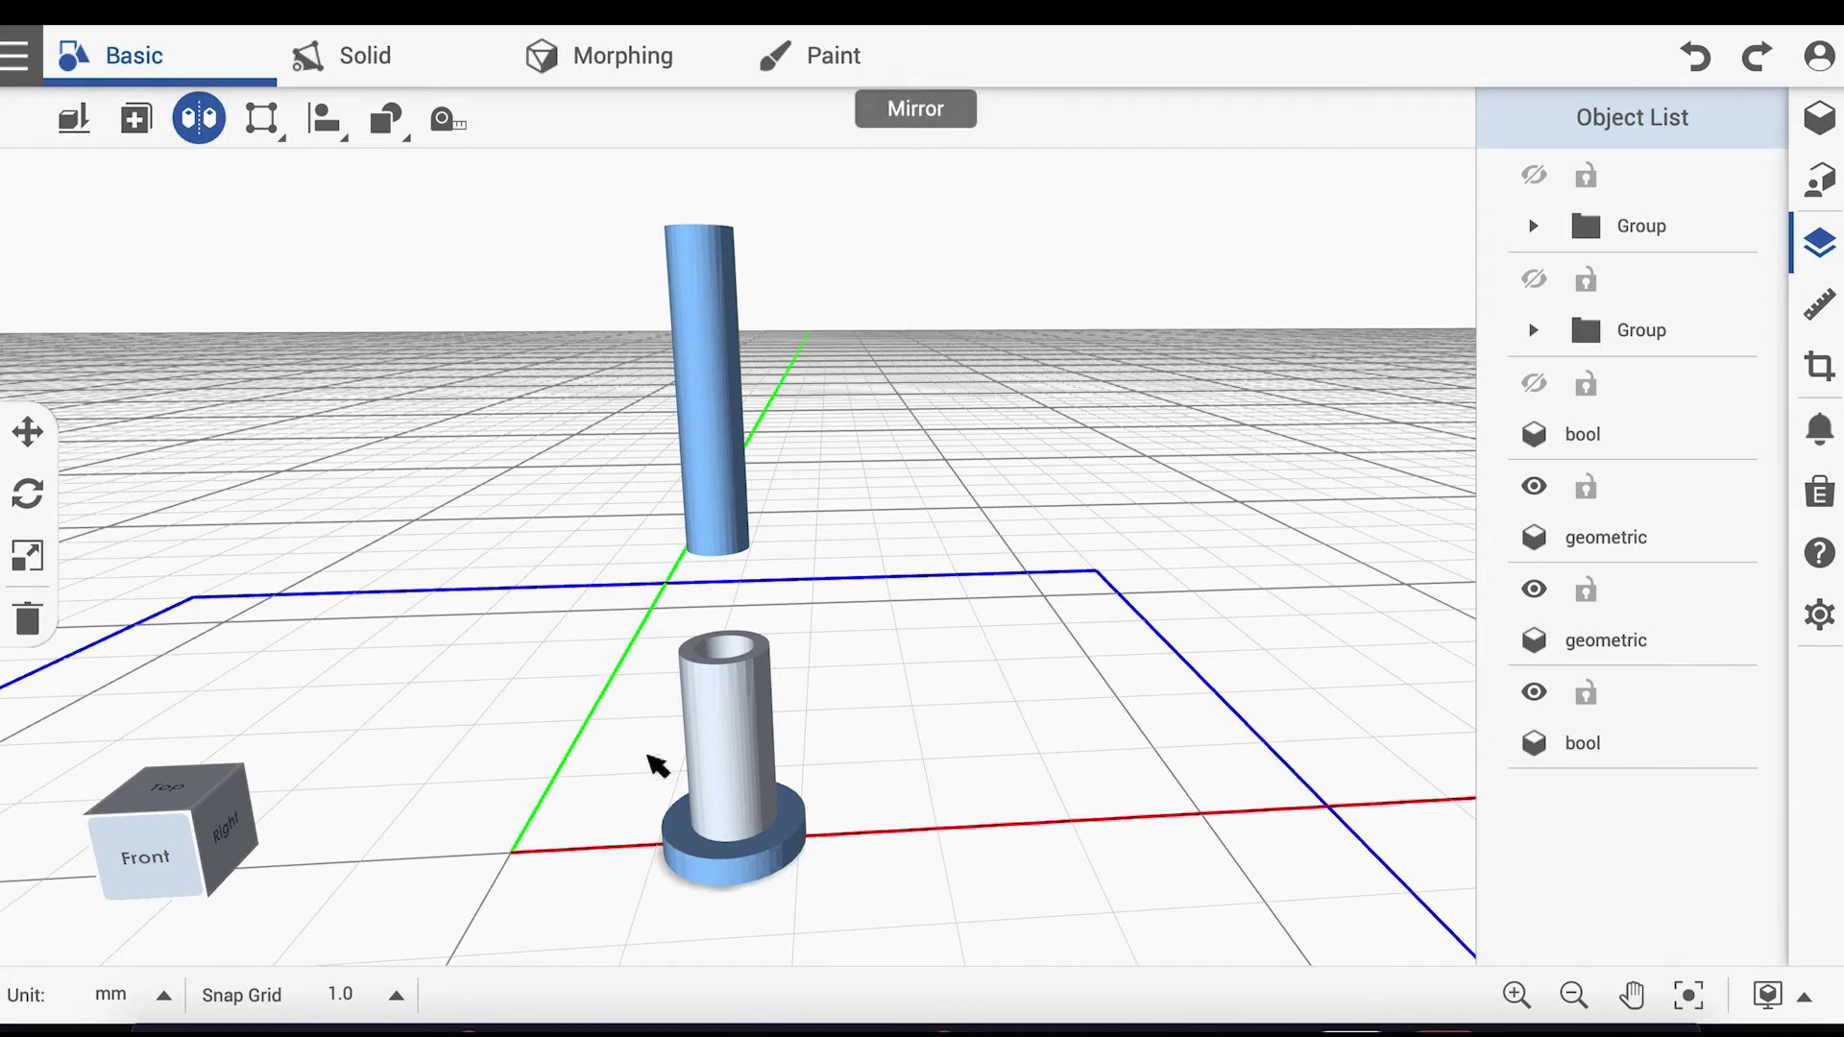
pyautogui.click(711, 870)
pyautogui.click(725, 882)
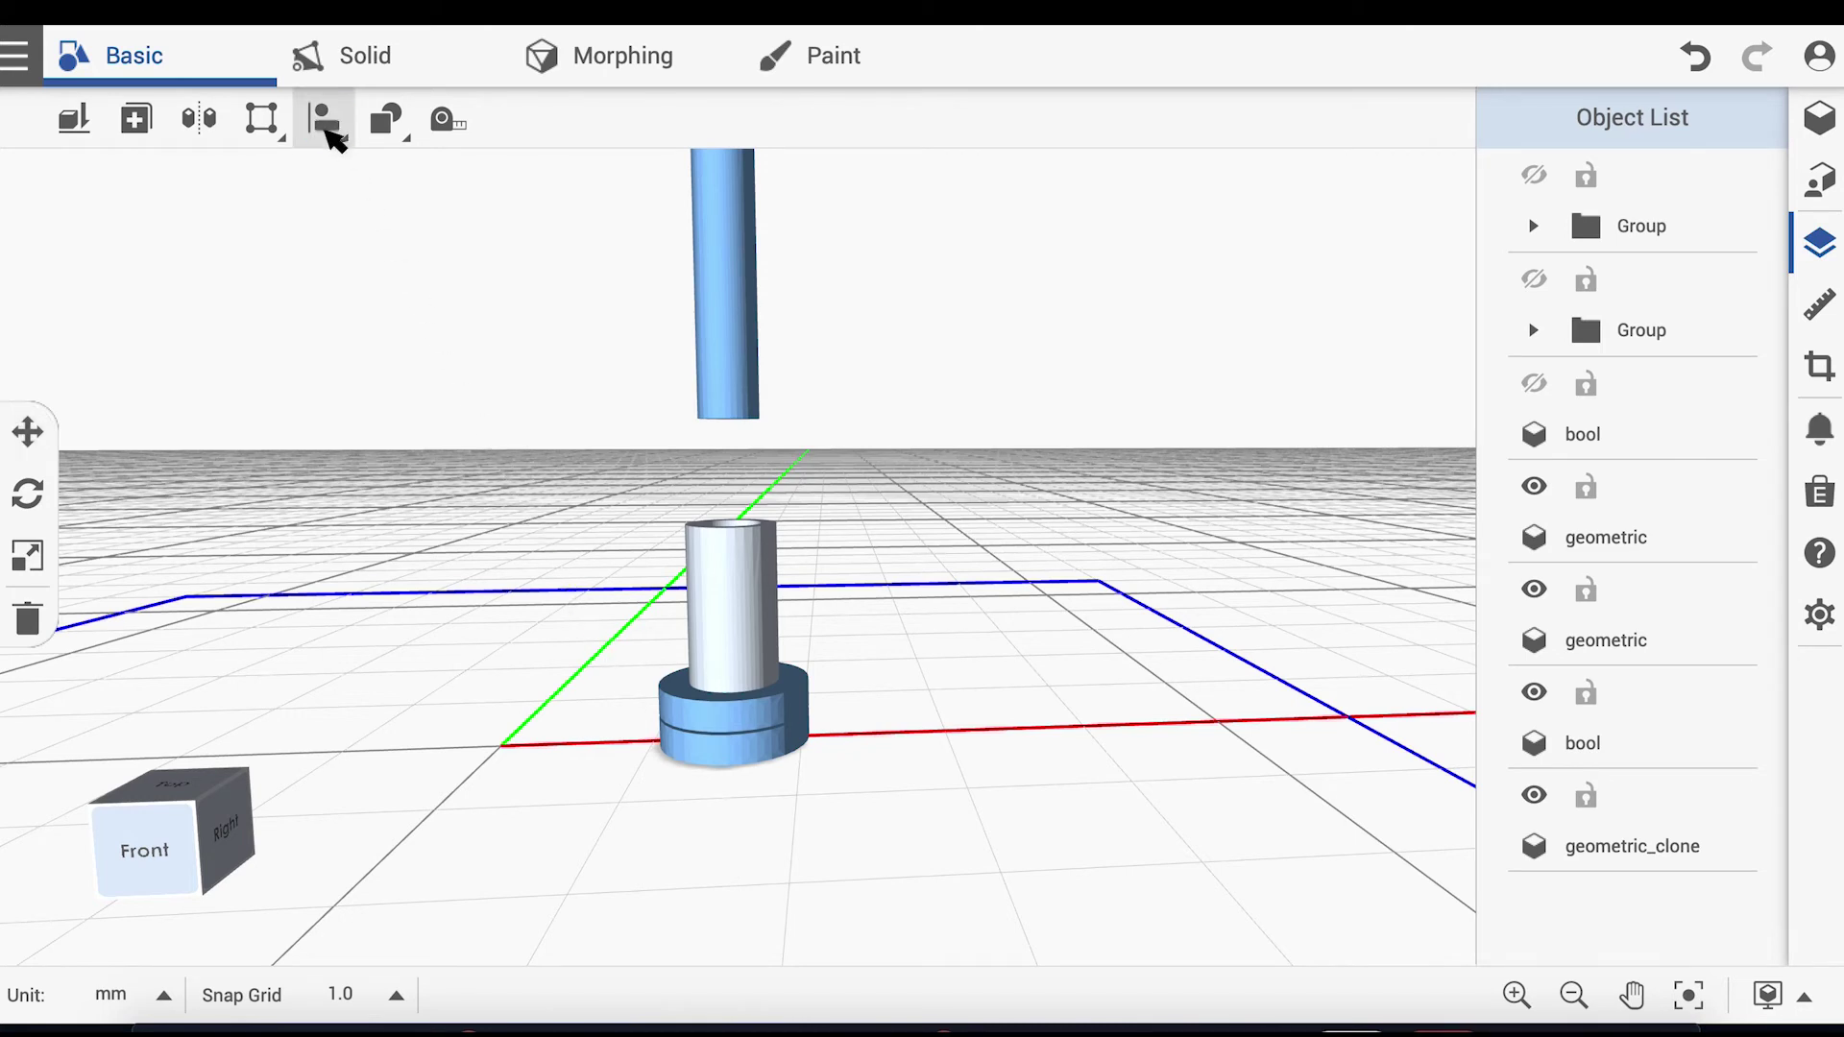
# Step: Align the disc copy onto the top of the upper cylinder
pyautogui.click(325, 119)
pyautogui.click(762, 721)
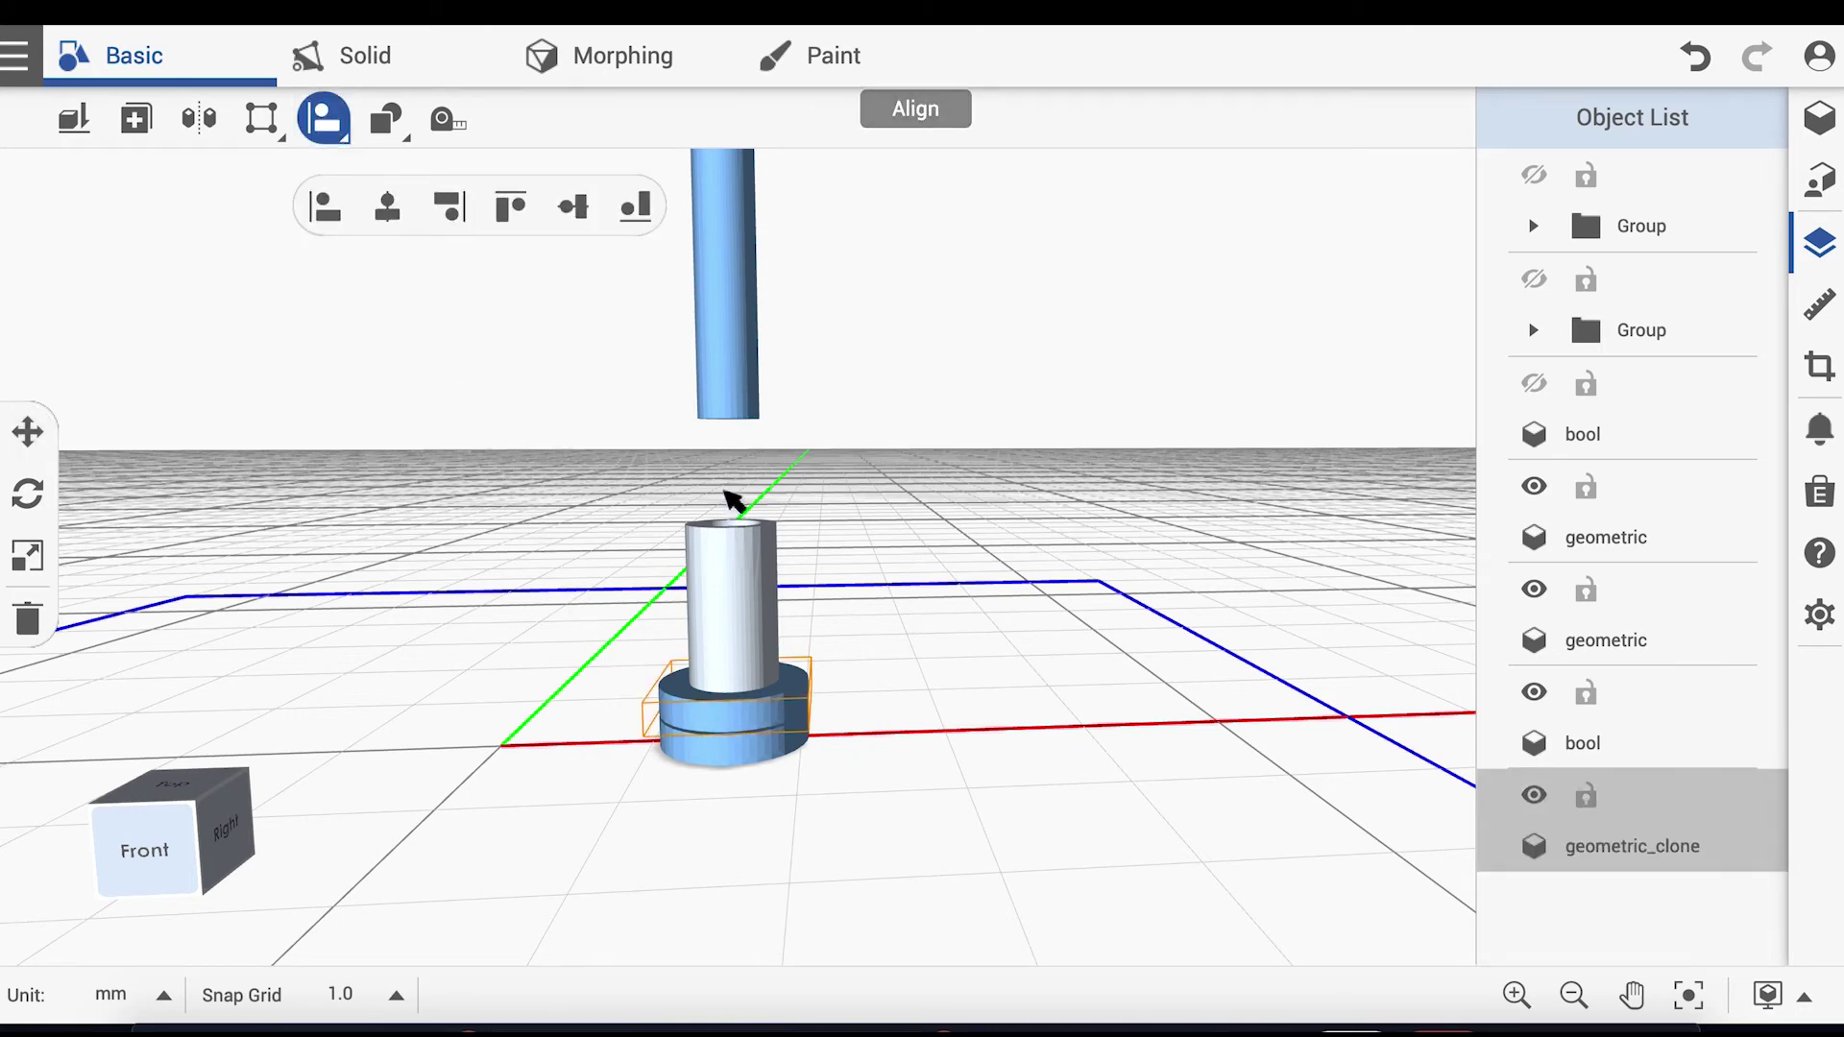
pyautogui.click(717, 379)
pyautogui.click(514, 209)
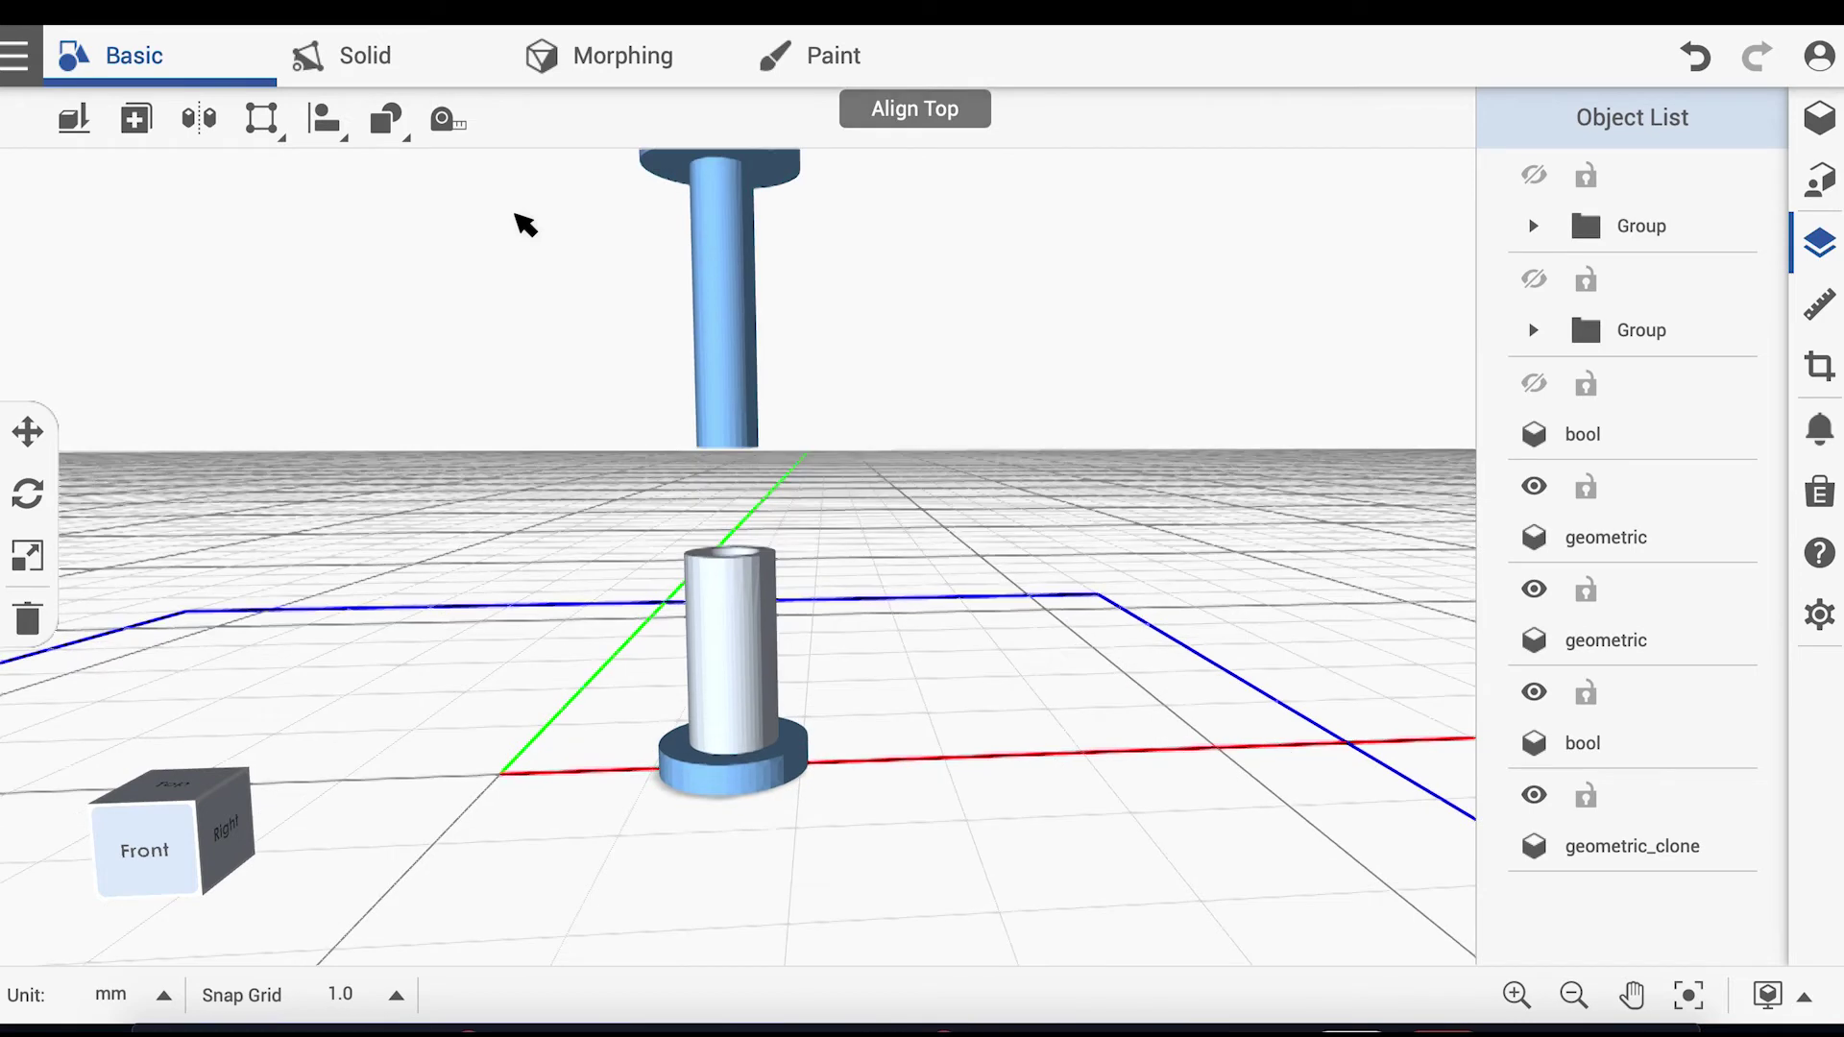
# Step: Merge the tube with its base
pyautogui.click(386, 123)
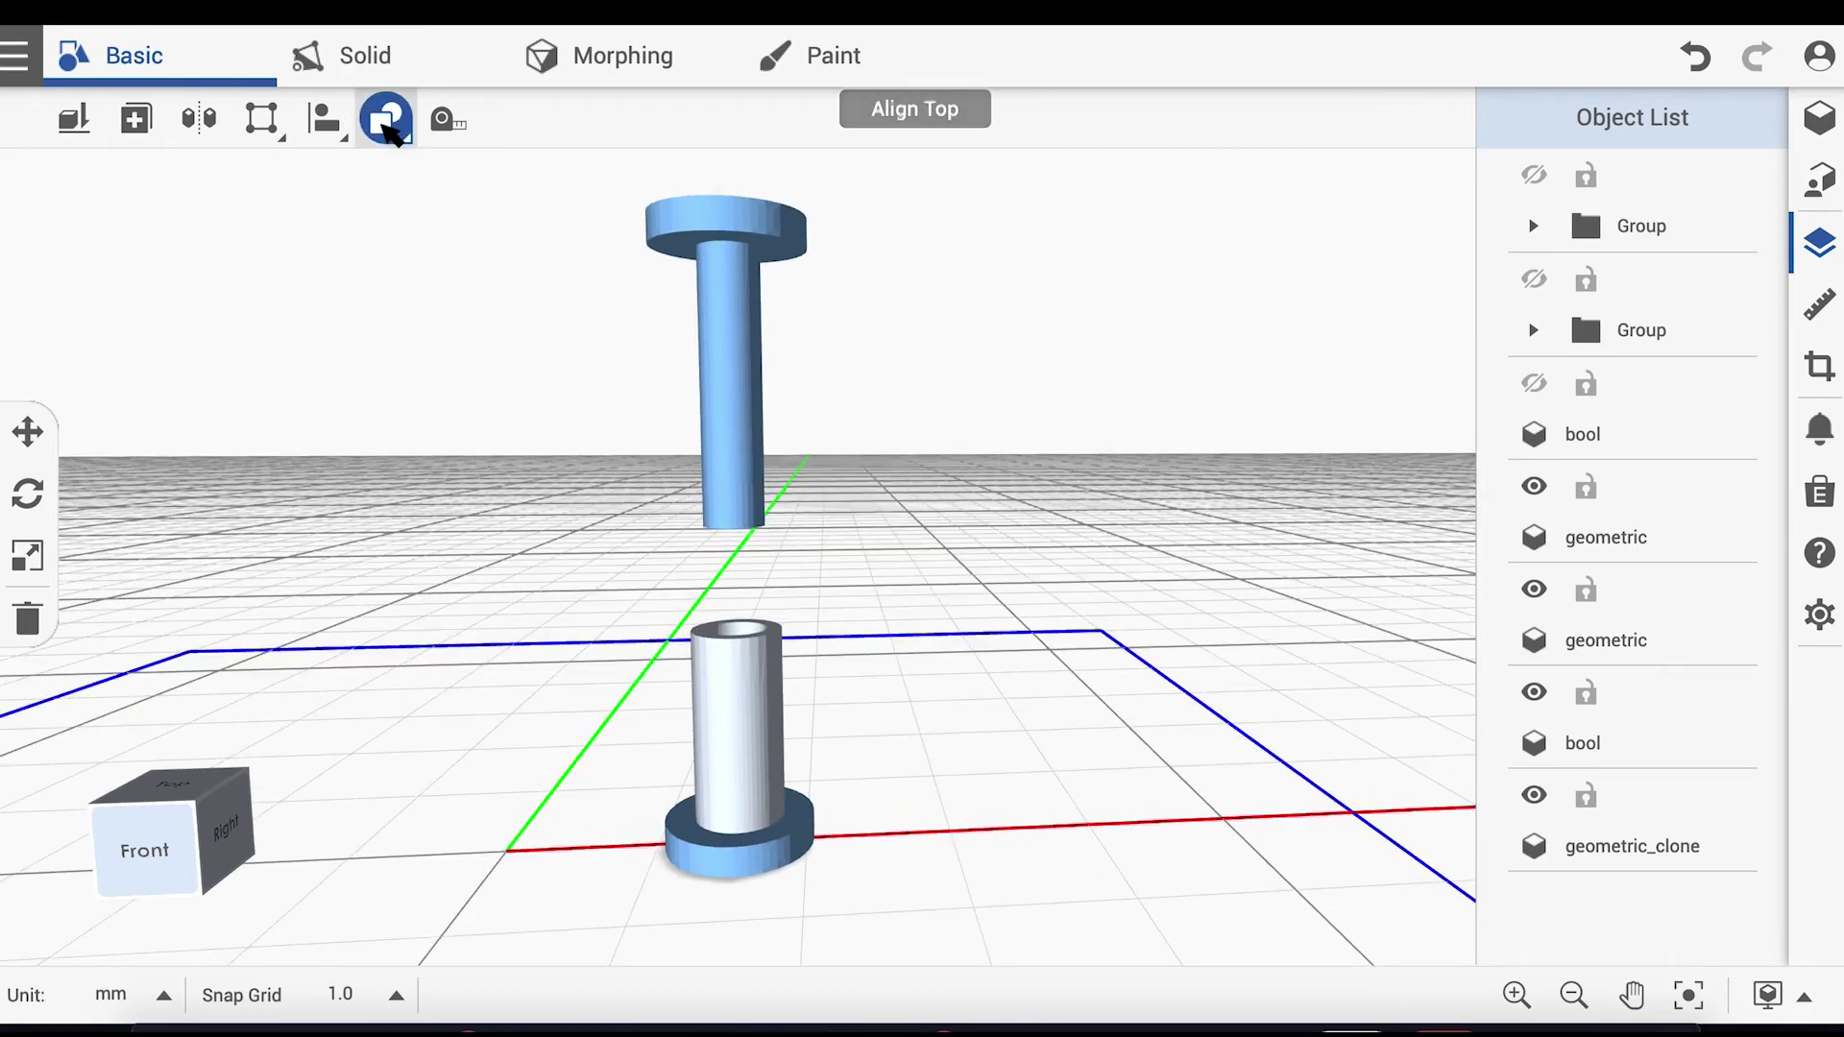
pyautogui.click(386, 219)
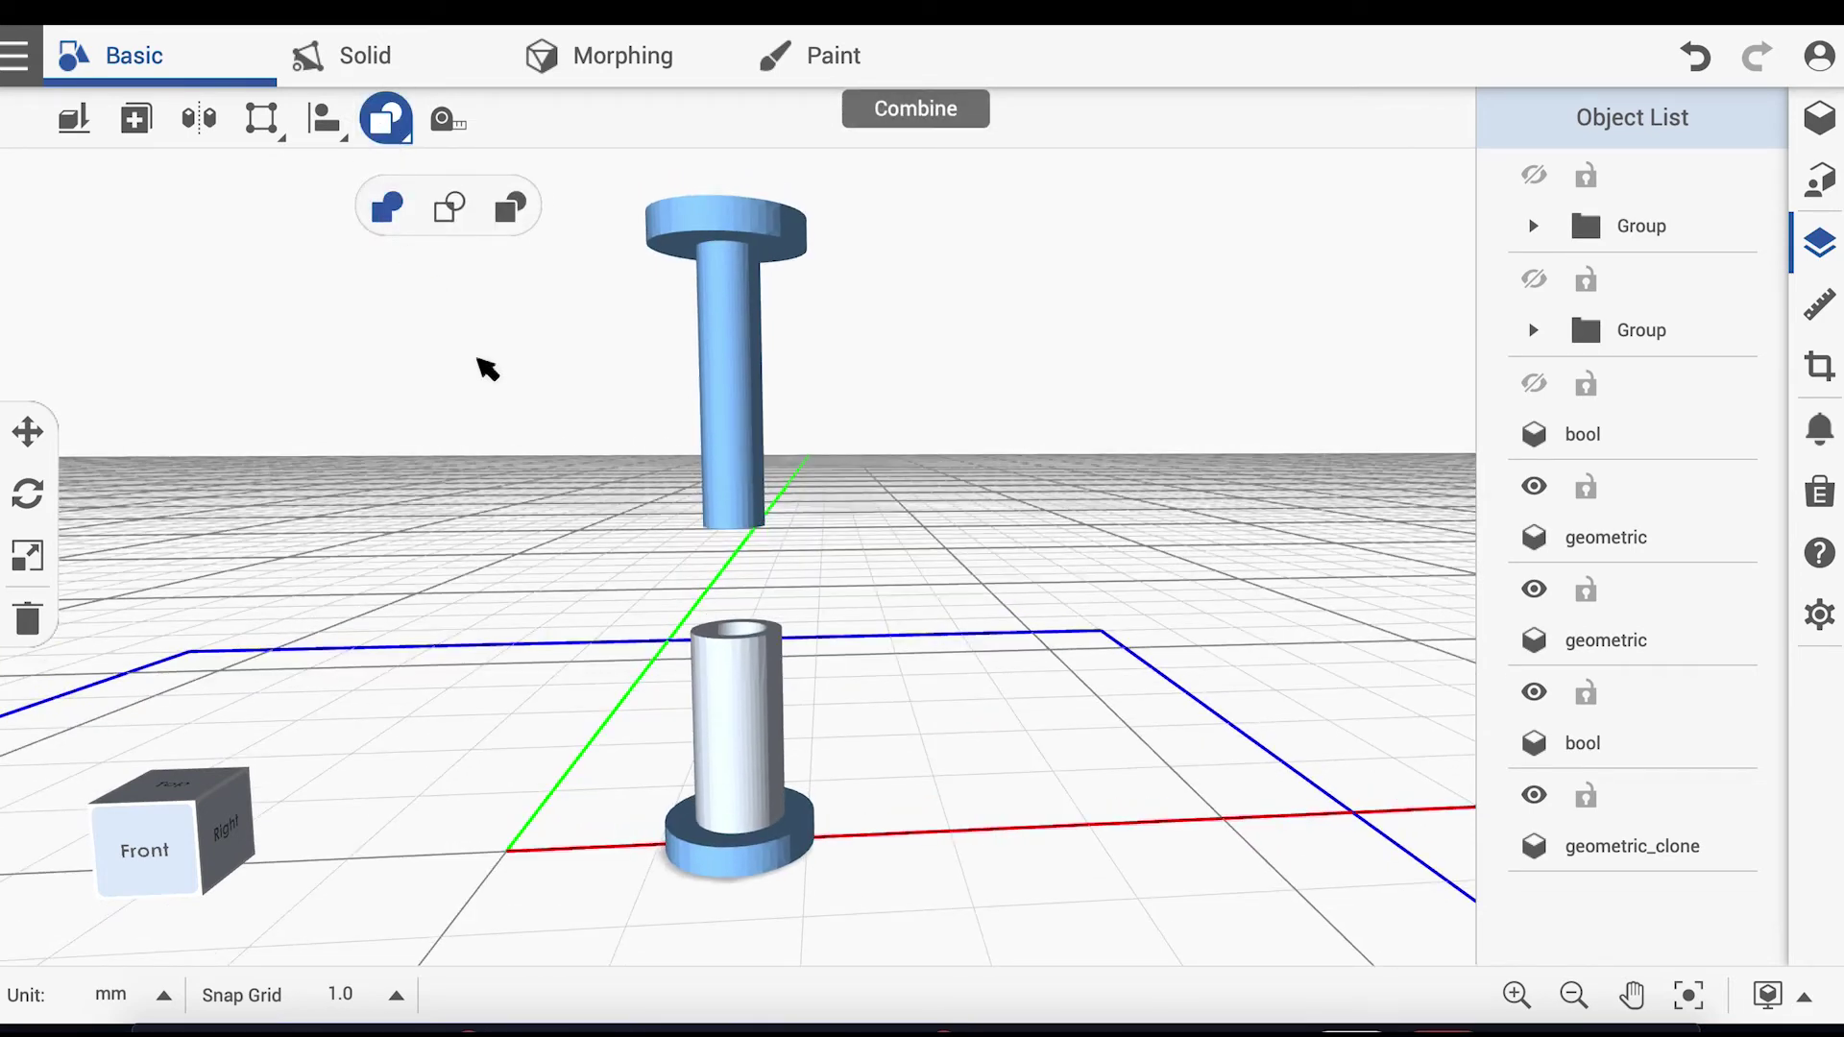
pyautogui.click(766, 766)
pyautogui.click(765, 855)
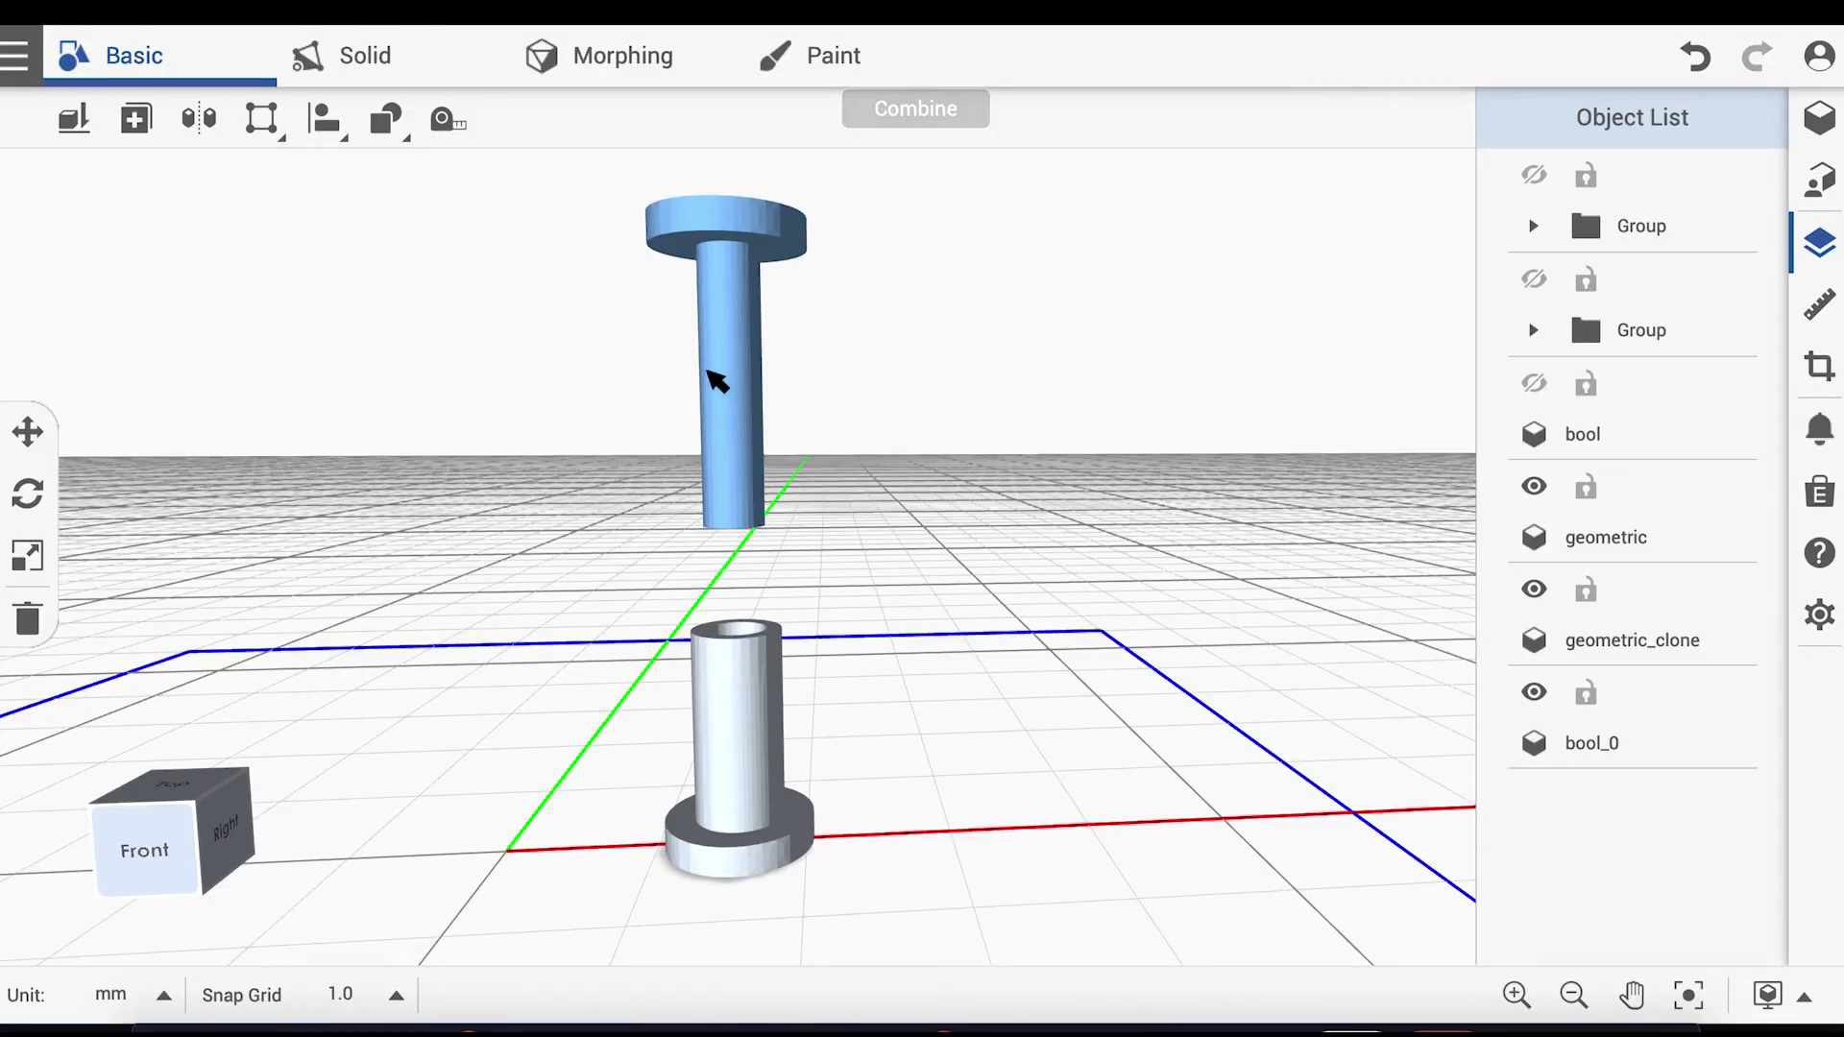
# Step: Resize the blue pin to W 3.5, D 3.5, H 10 mm
pyautogui.click(717, 378)
pyautogui.click(1818, 308)
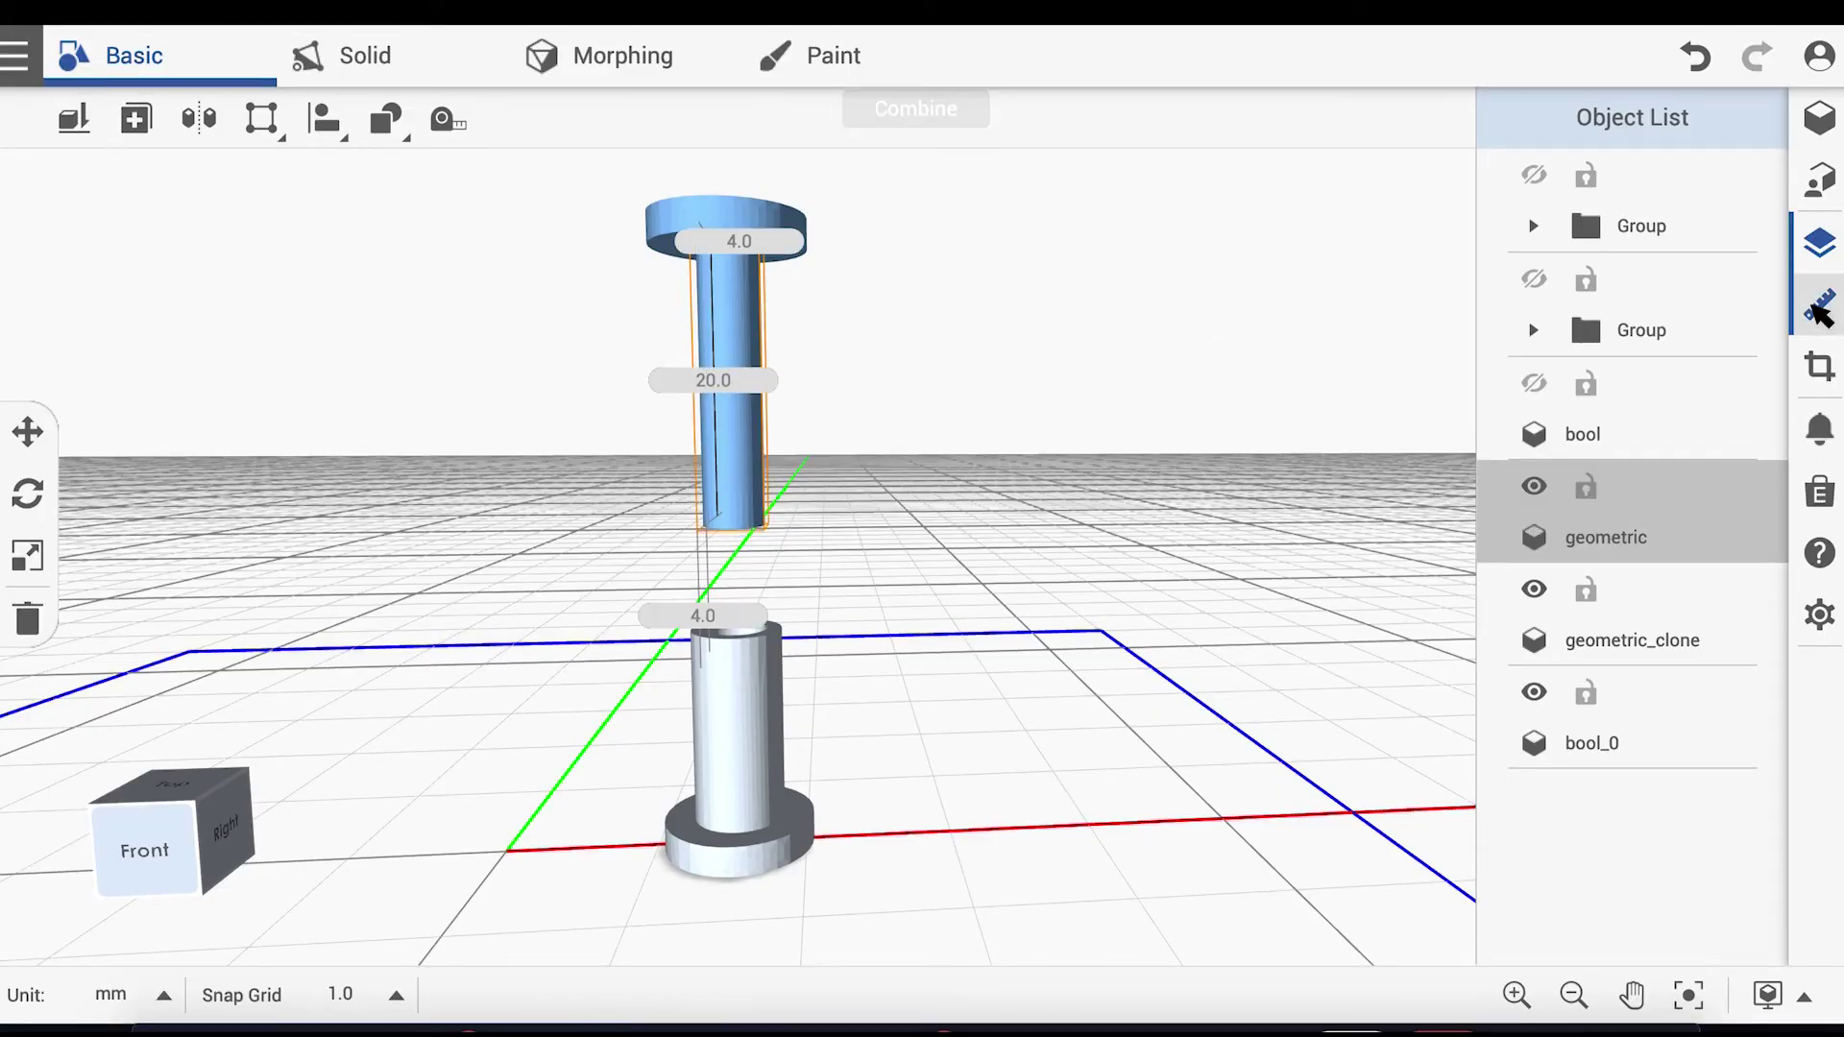
pyautogui.click(1719, 487)
pyautogui.write('3.5')
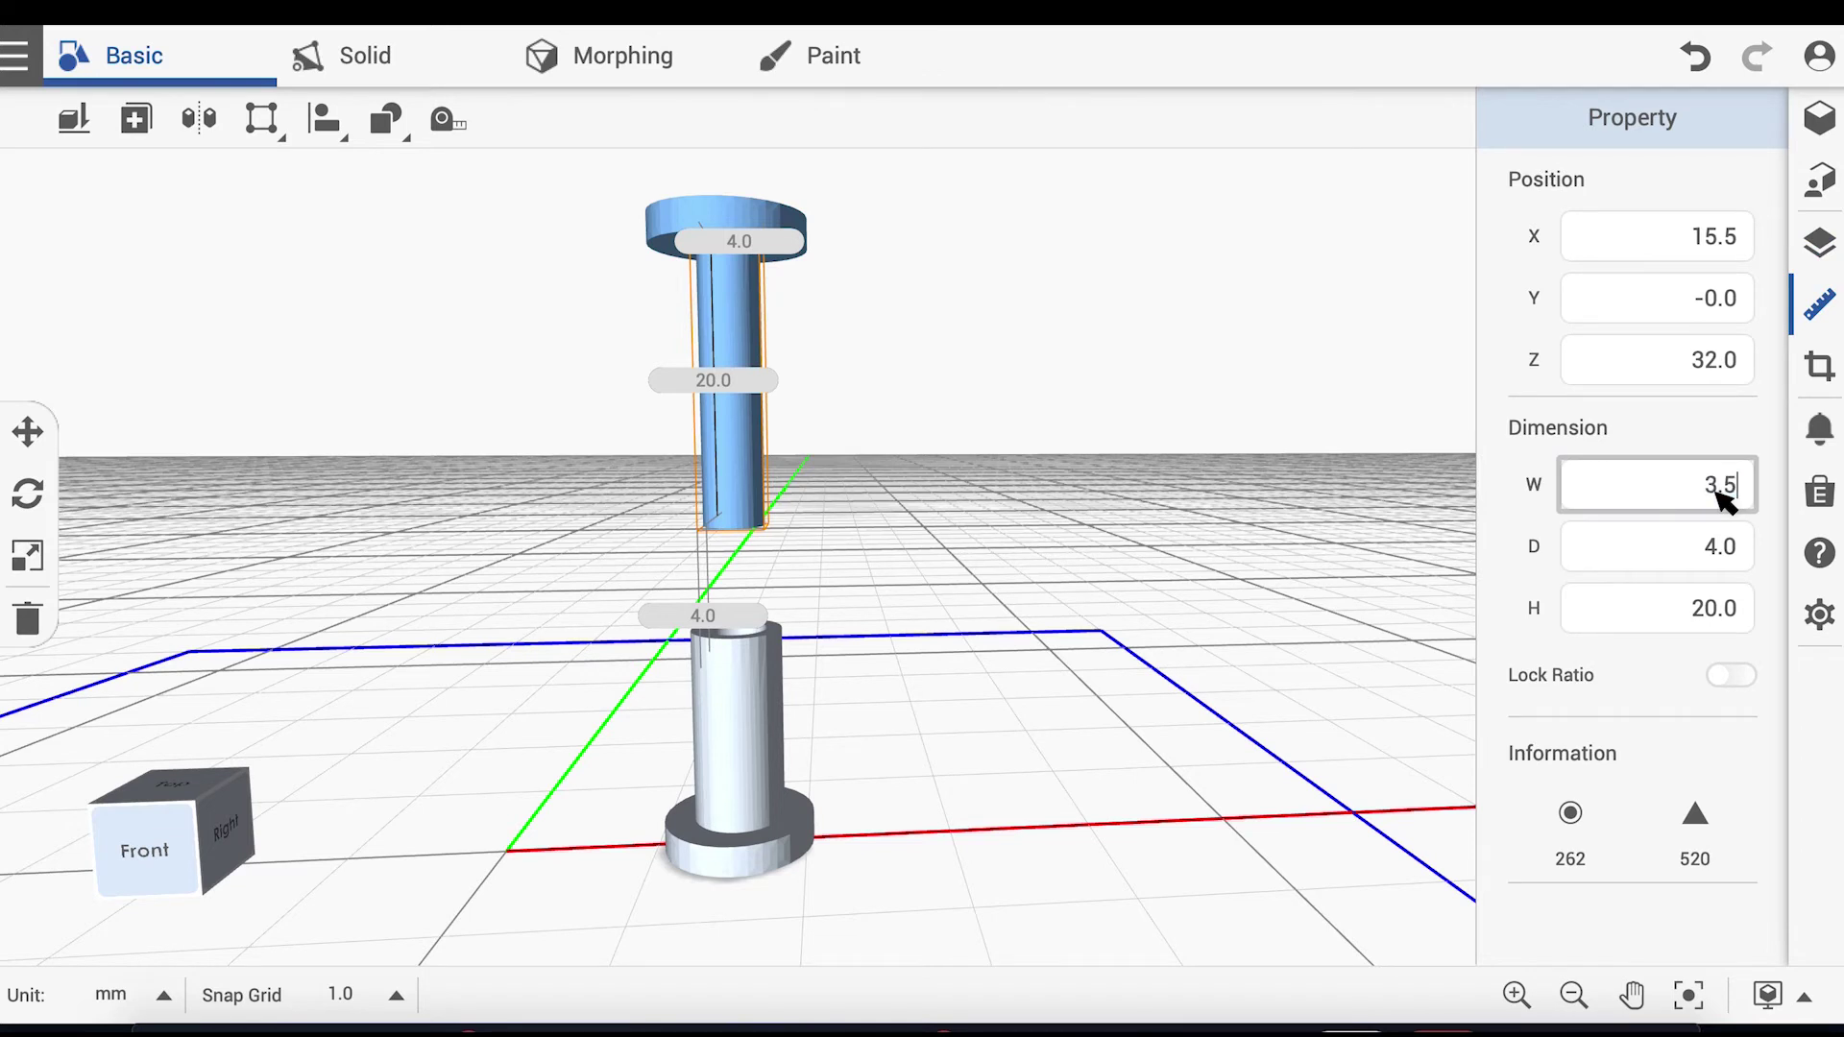
pyautogui.press('Return')
pyautogui.click(1719, 563)
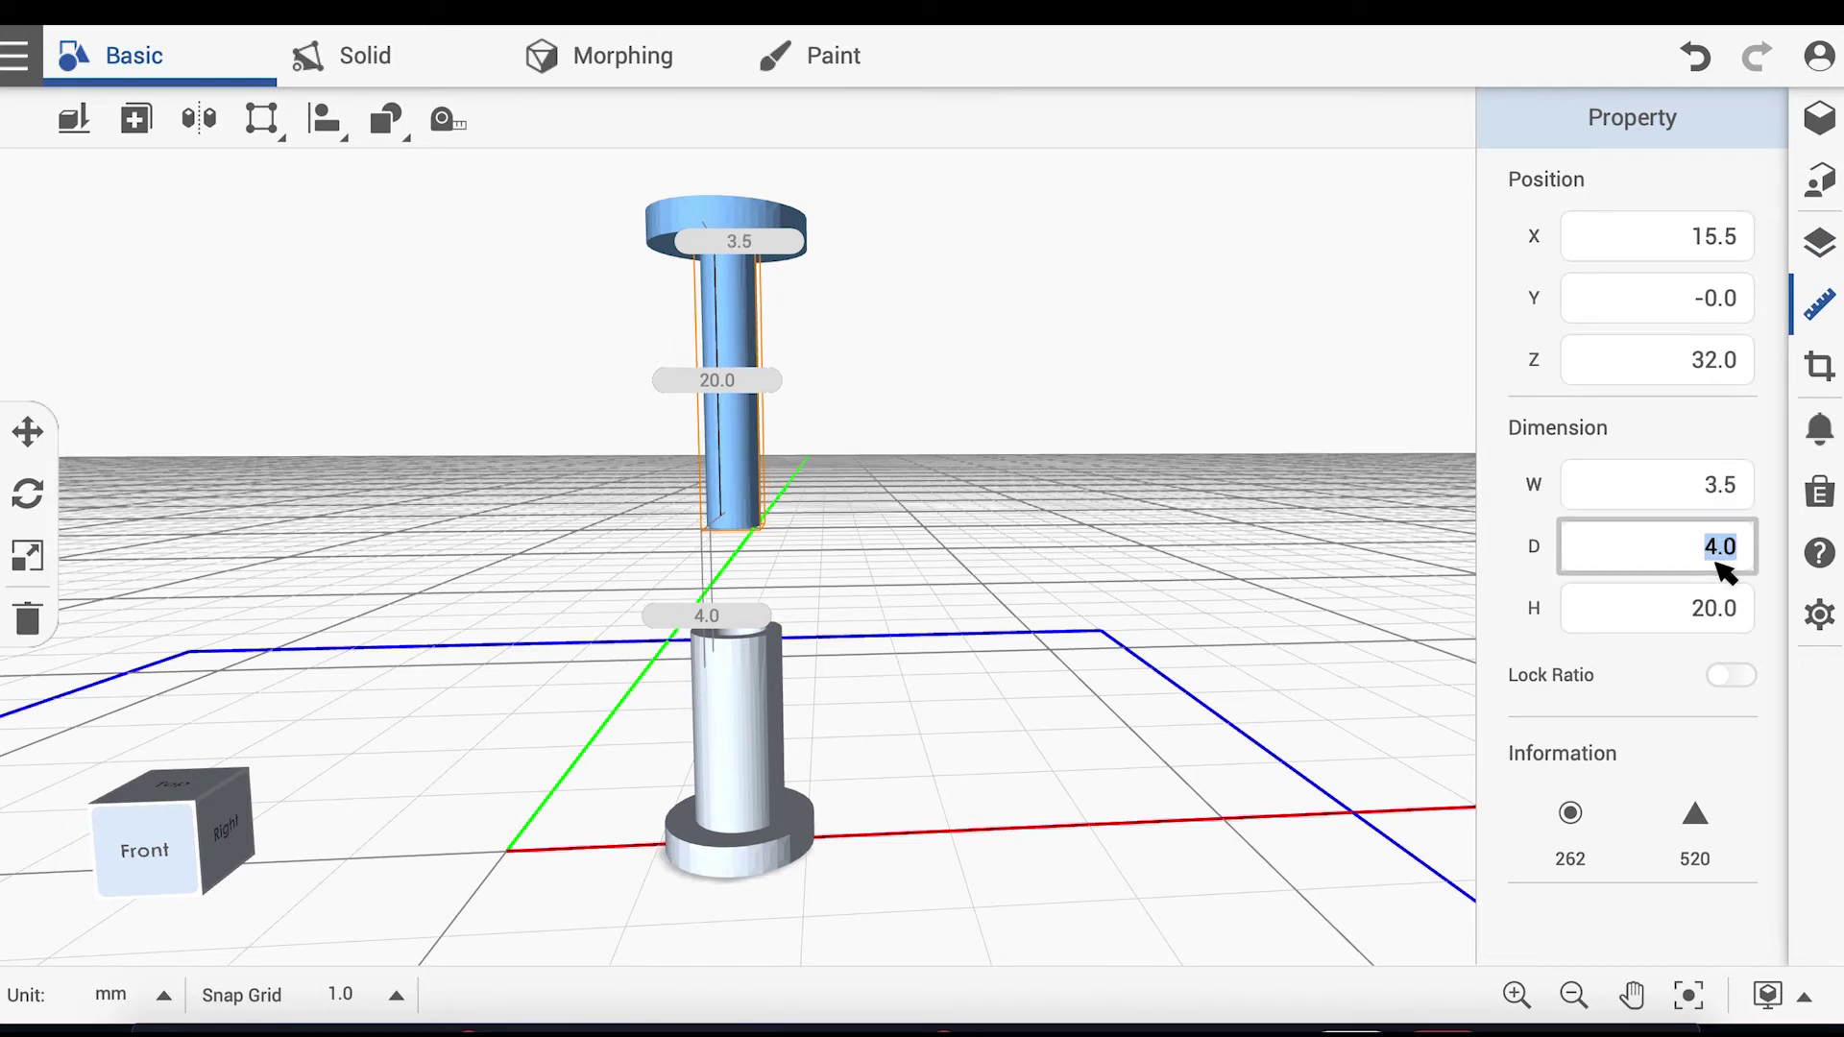
pyautogui.write('3.5')
pyautogui.press('Return')
pyautogui.click(1726, 618)
pyautogui.write('10')
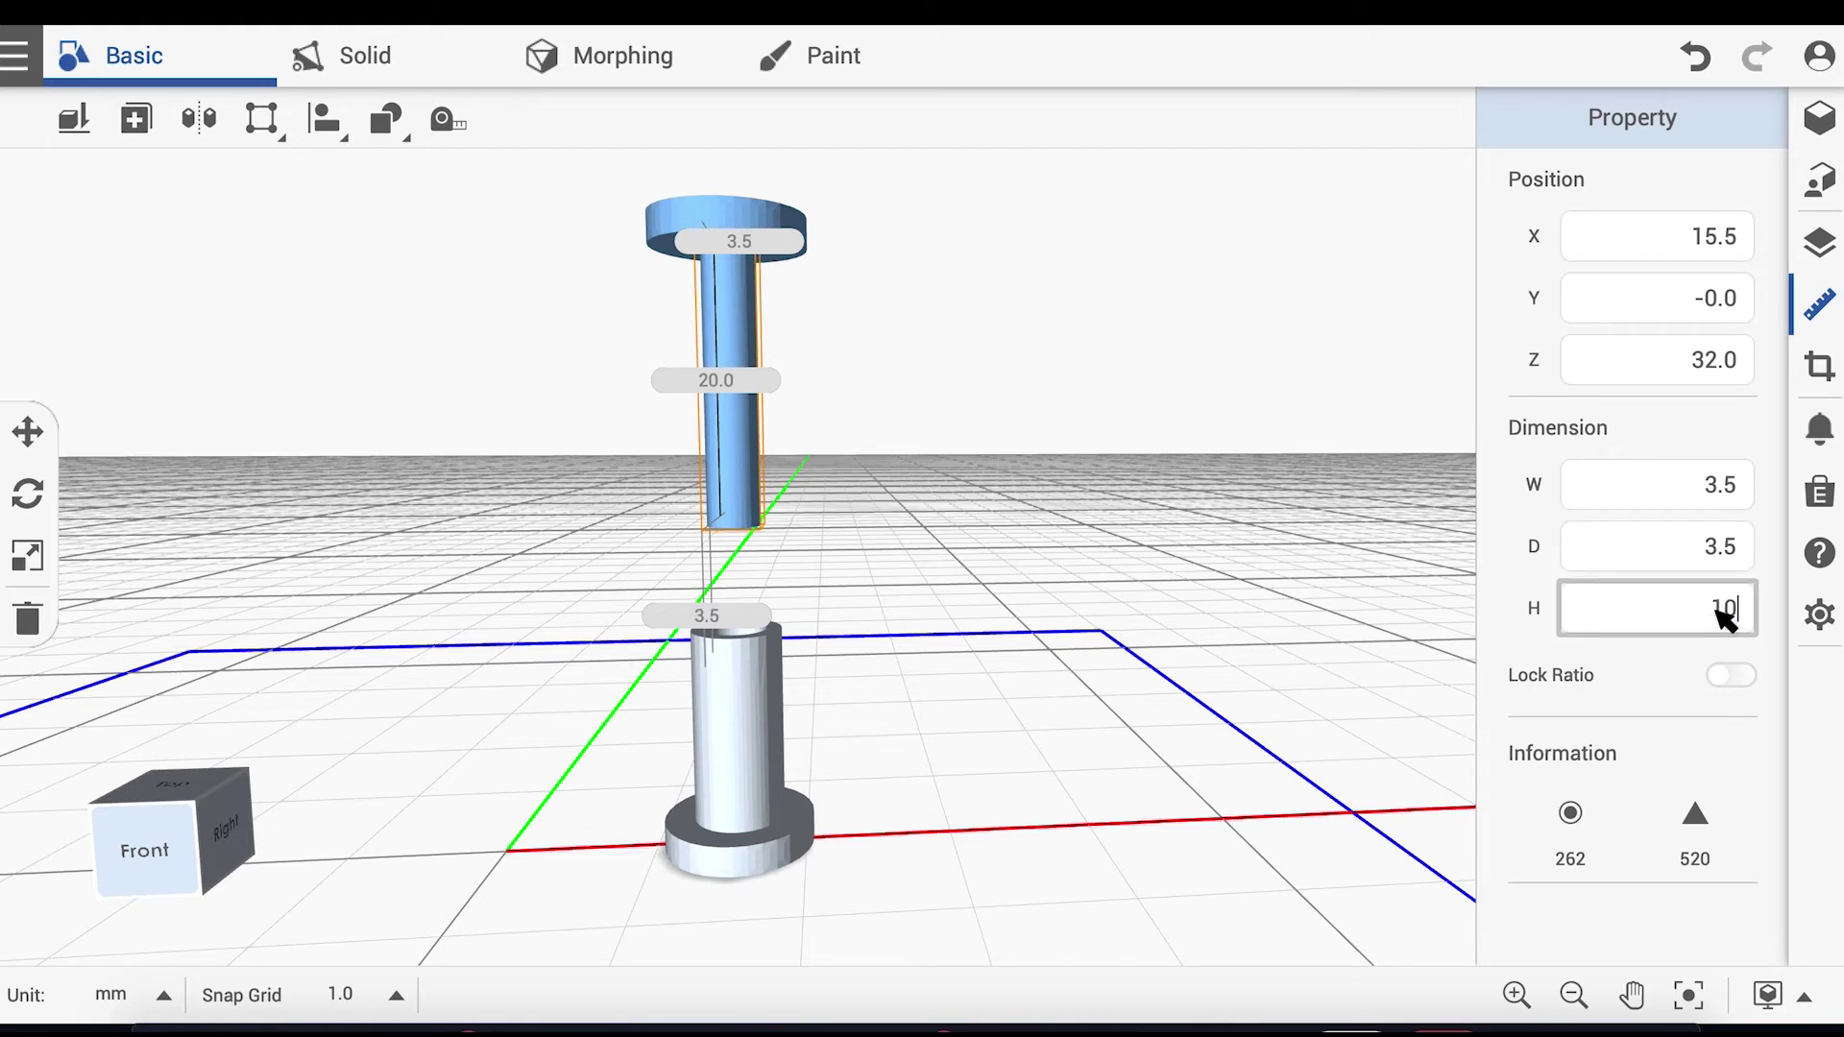
pyautogui.press('Return')
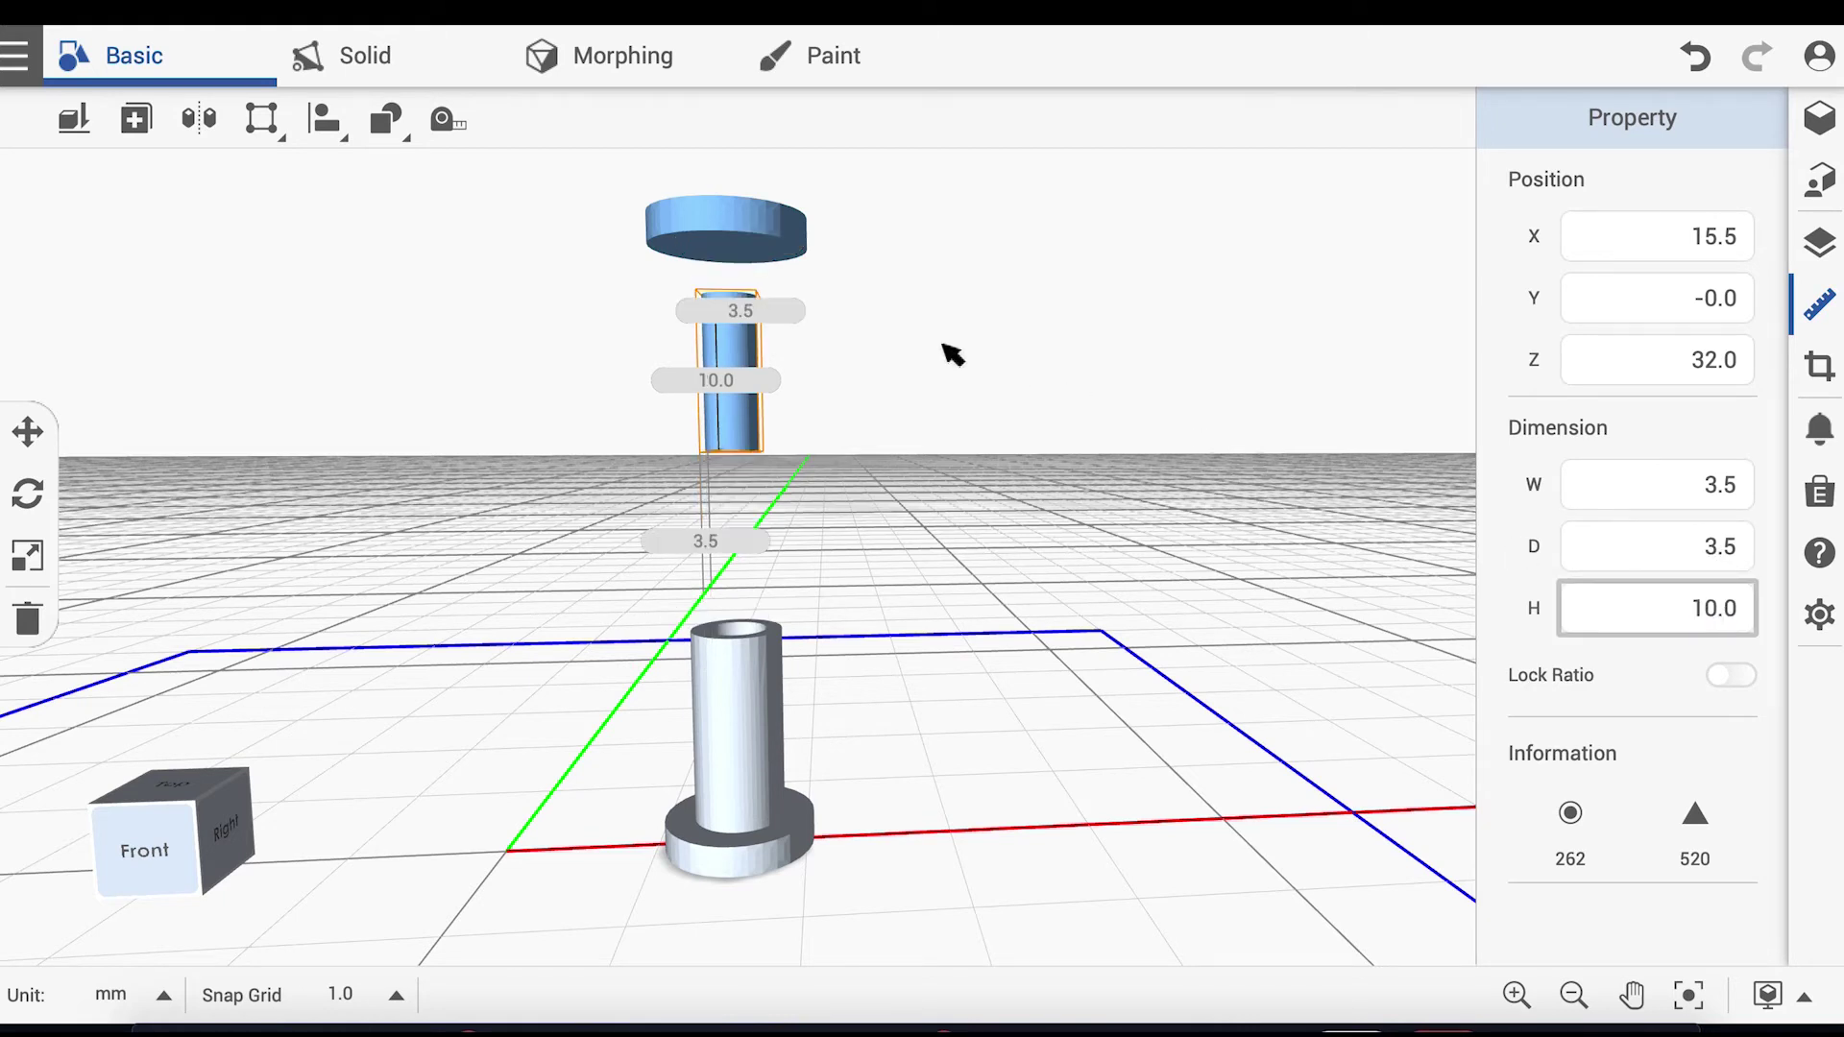
# Step: Align the disk onto the pin's top to form a T
pyautogui.click(326, 123)
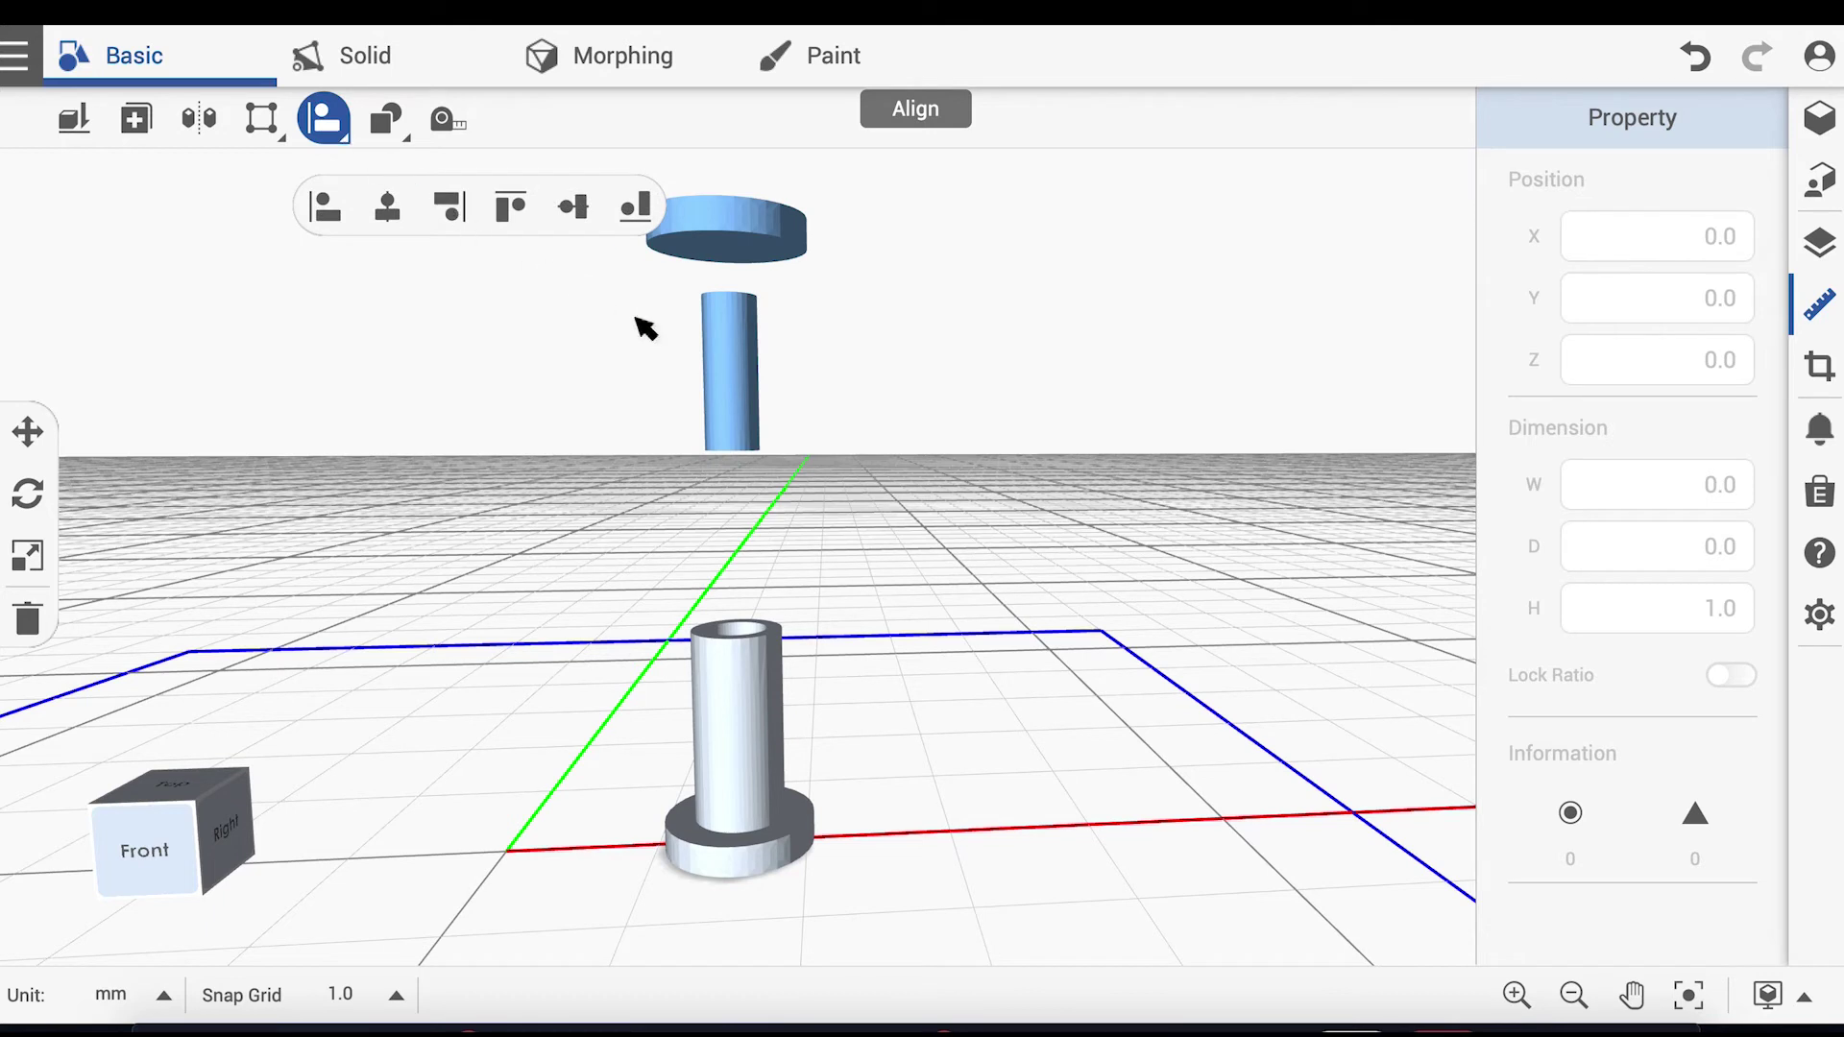
pyautogui.click(733, 382)
pyautogui.click(732, 218)
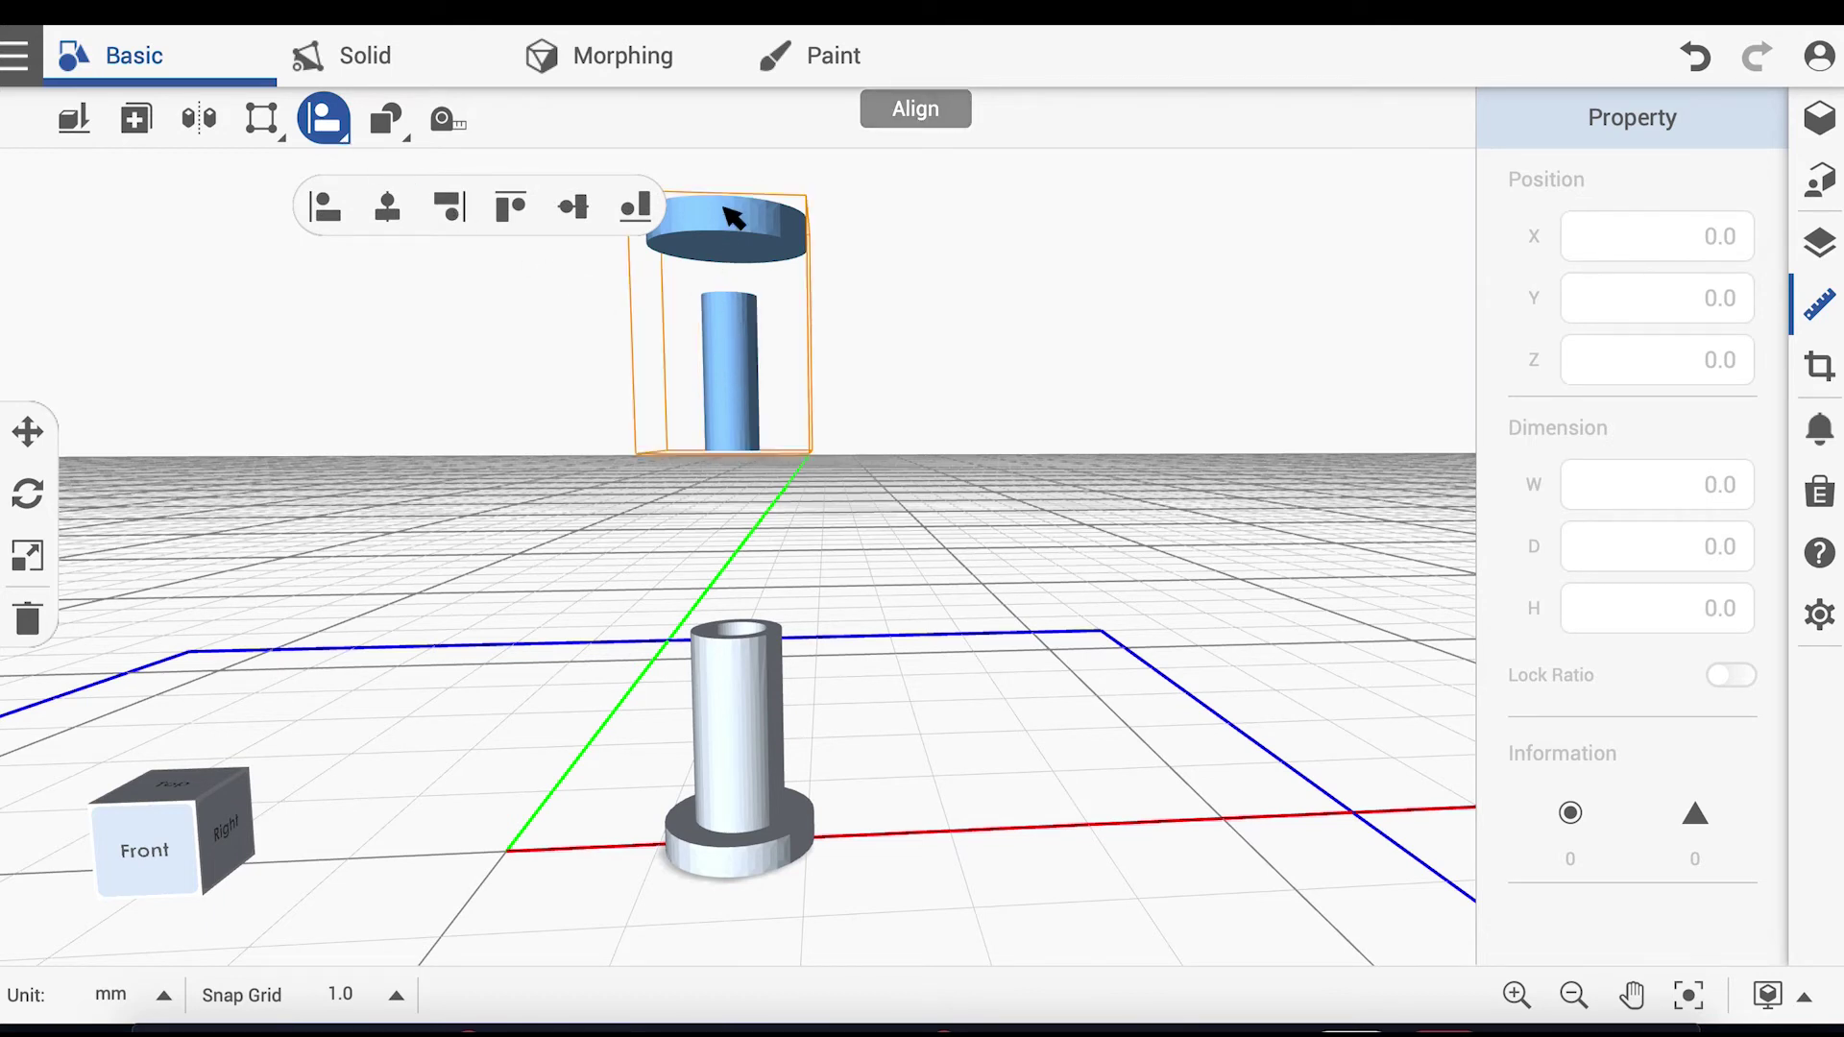
pyautogui.click(506, 211)
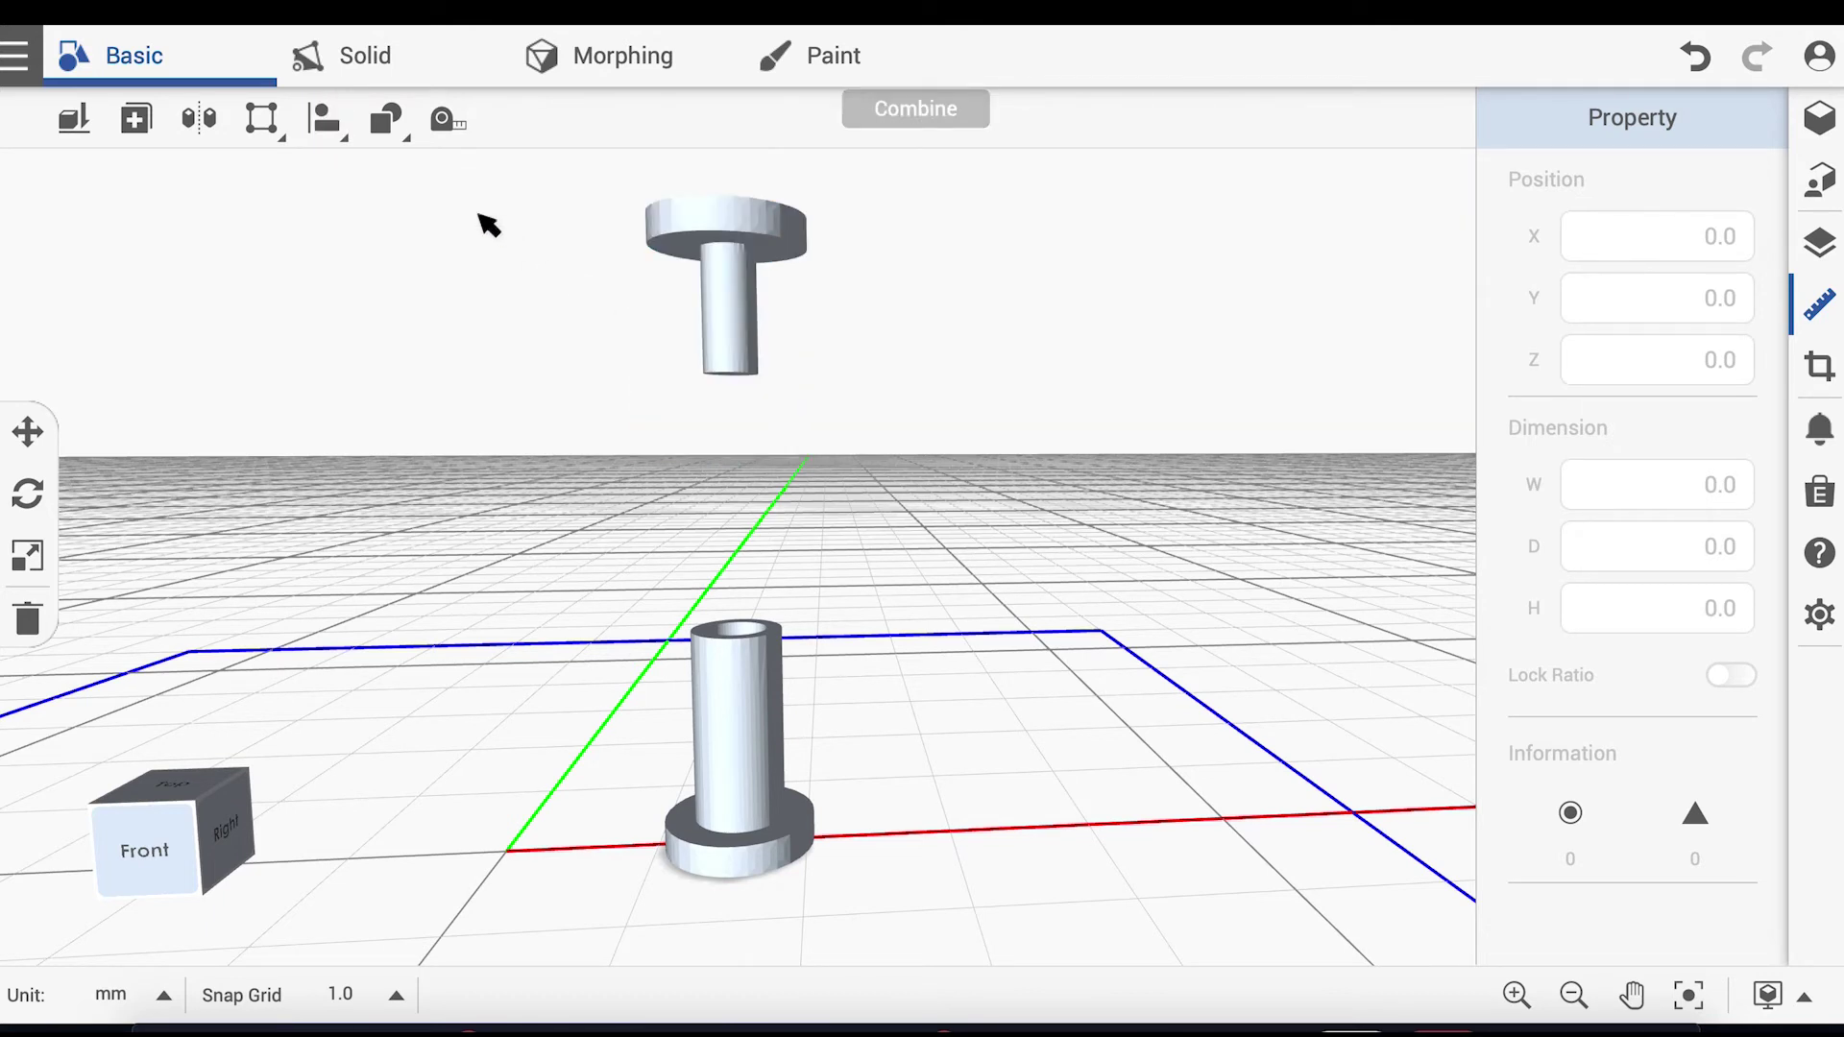
# Step: Align the T-shaped pin with the lower cylinder
pyautogui.click(325, 121)
pyautogui.click(713, 235)
pyautogui.click(717, 766)
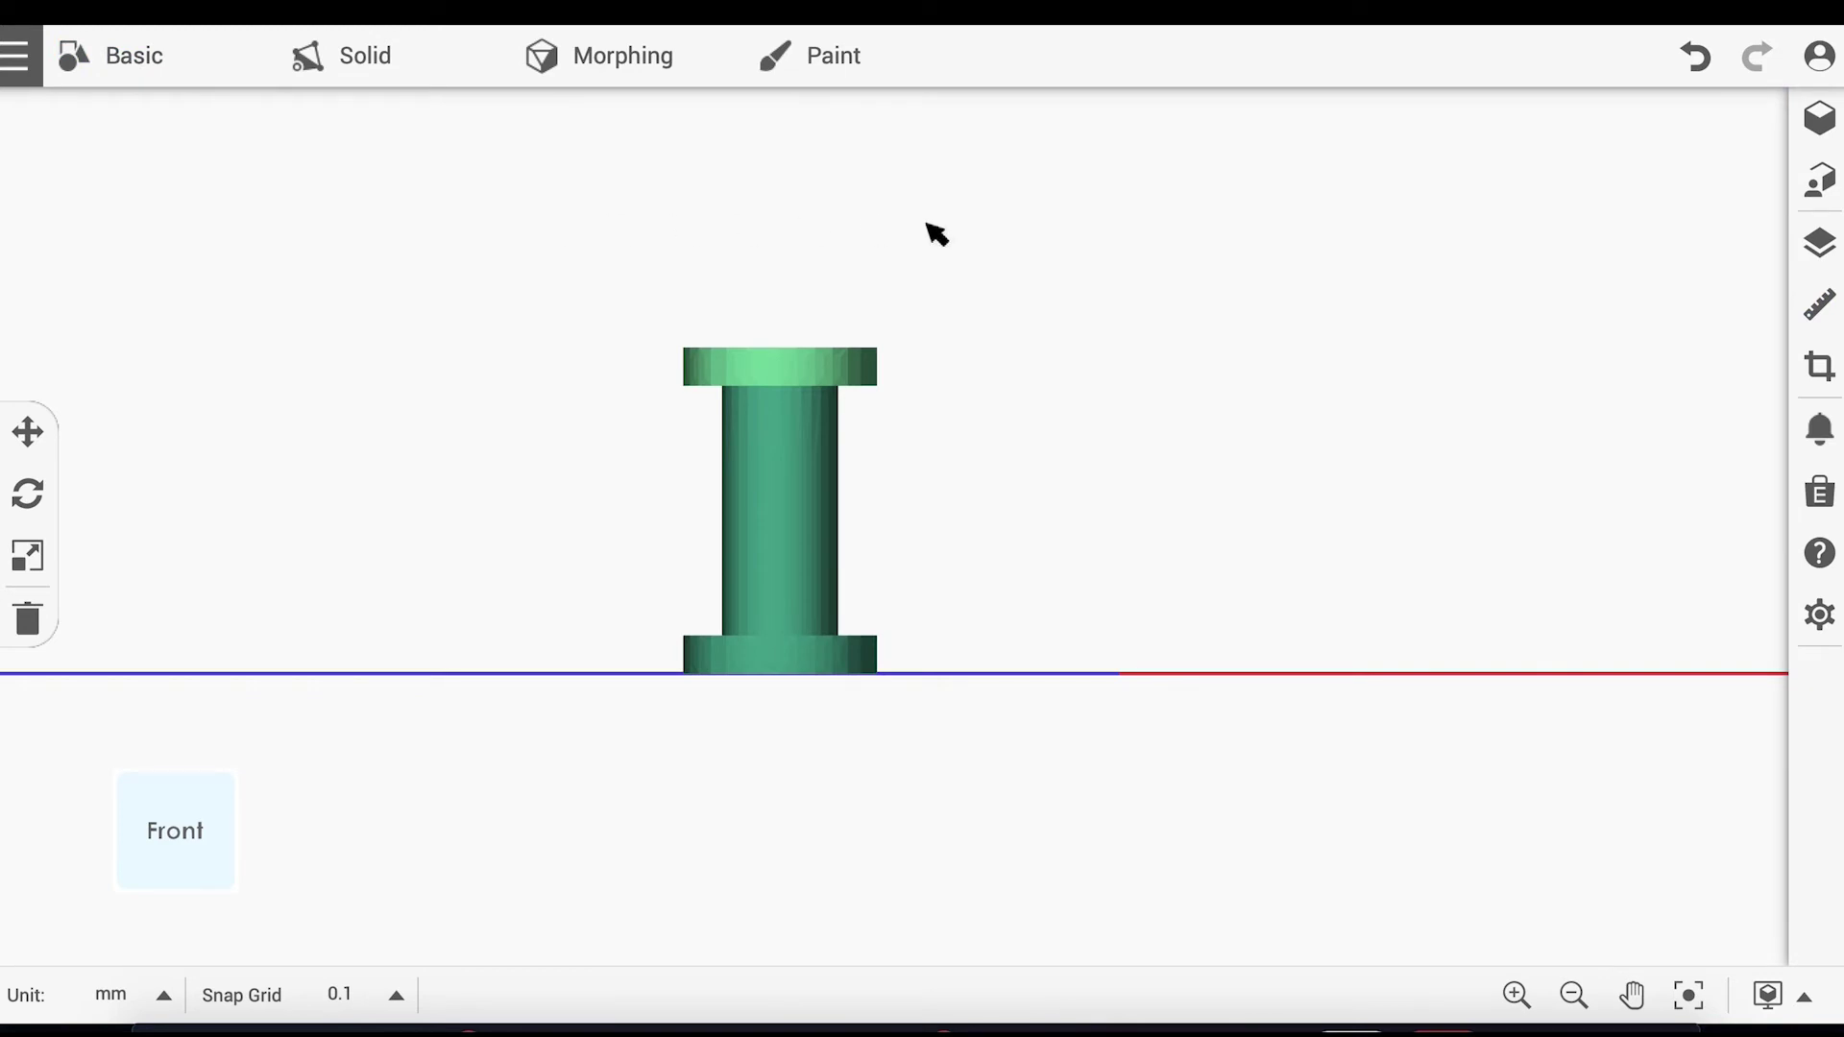
# Step: Unhide the yellow bird group and the blue crossbar in the Object List
pyautogui.click(1818, 246)
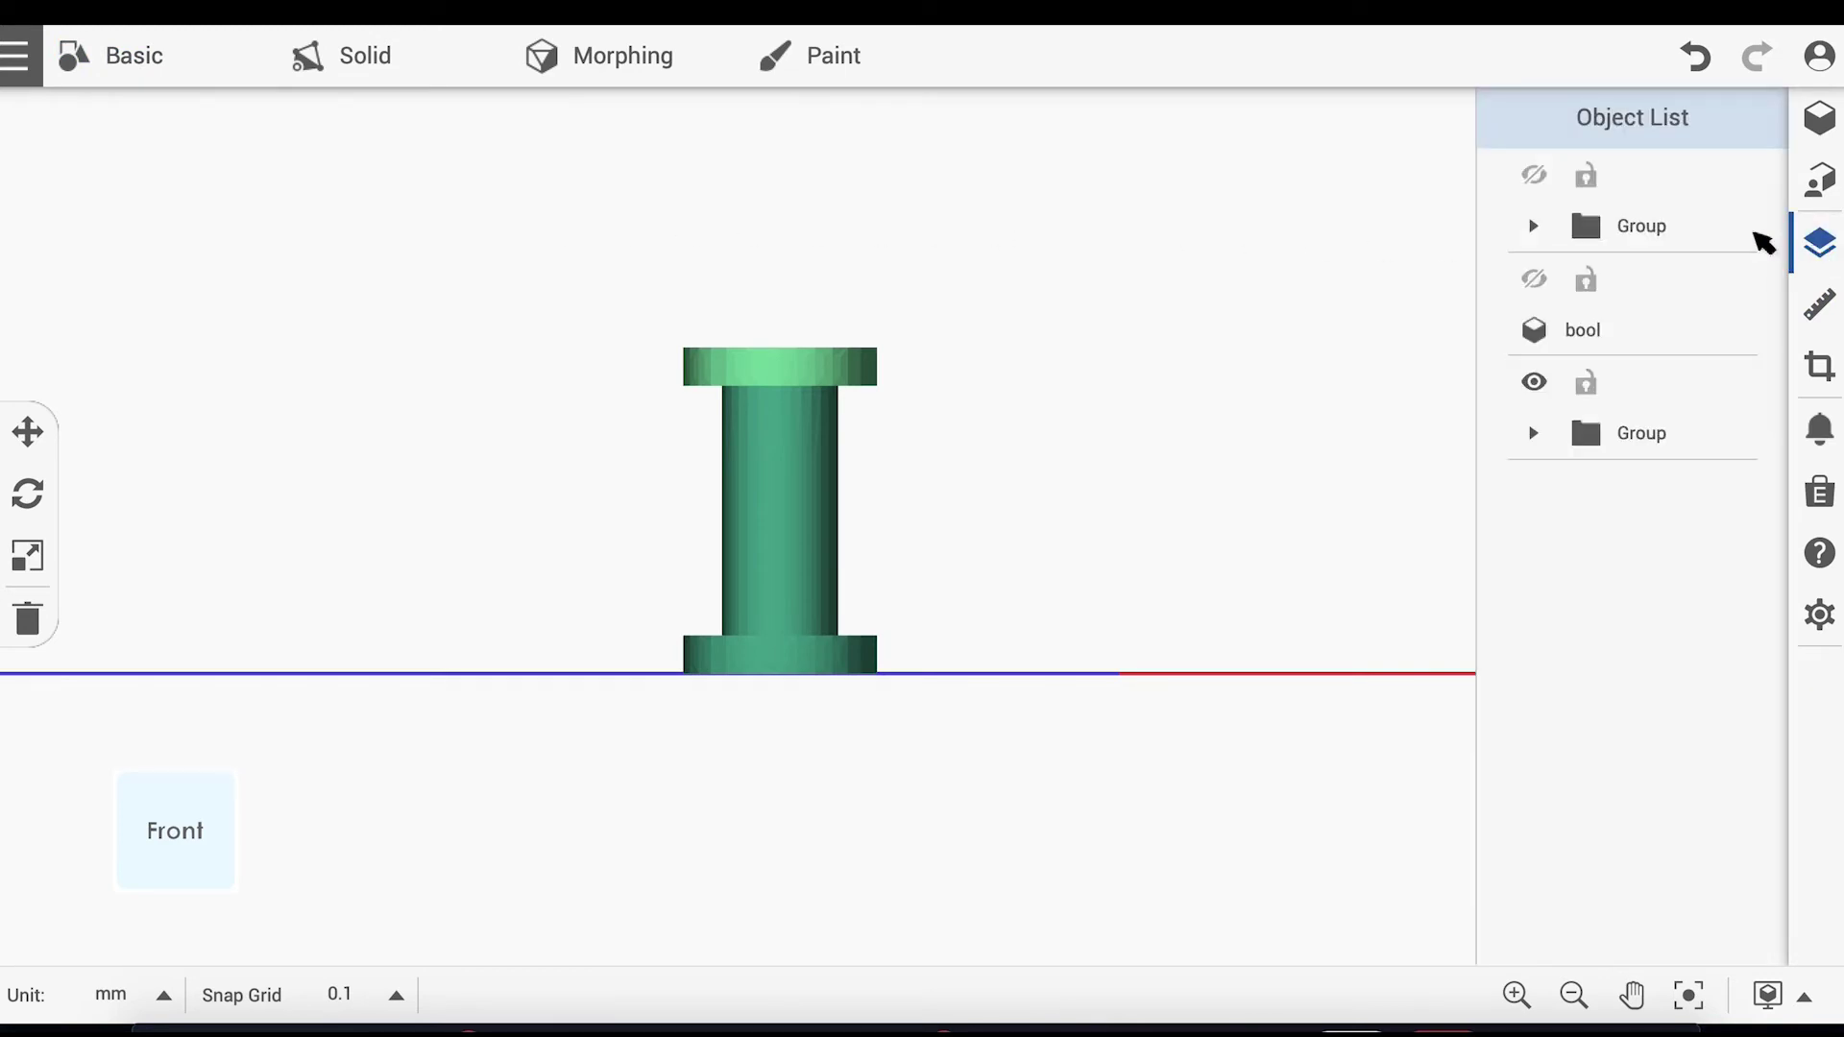
pyautogui.click(1534, 174)
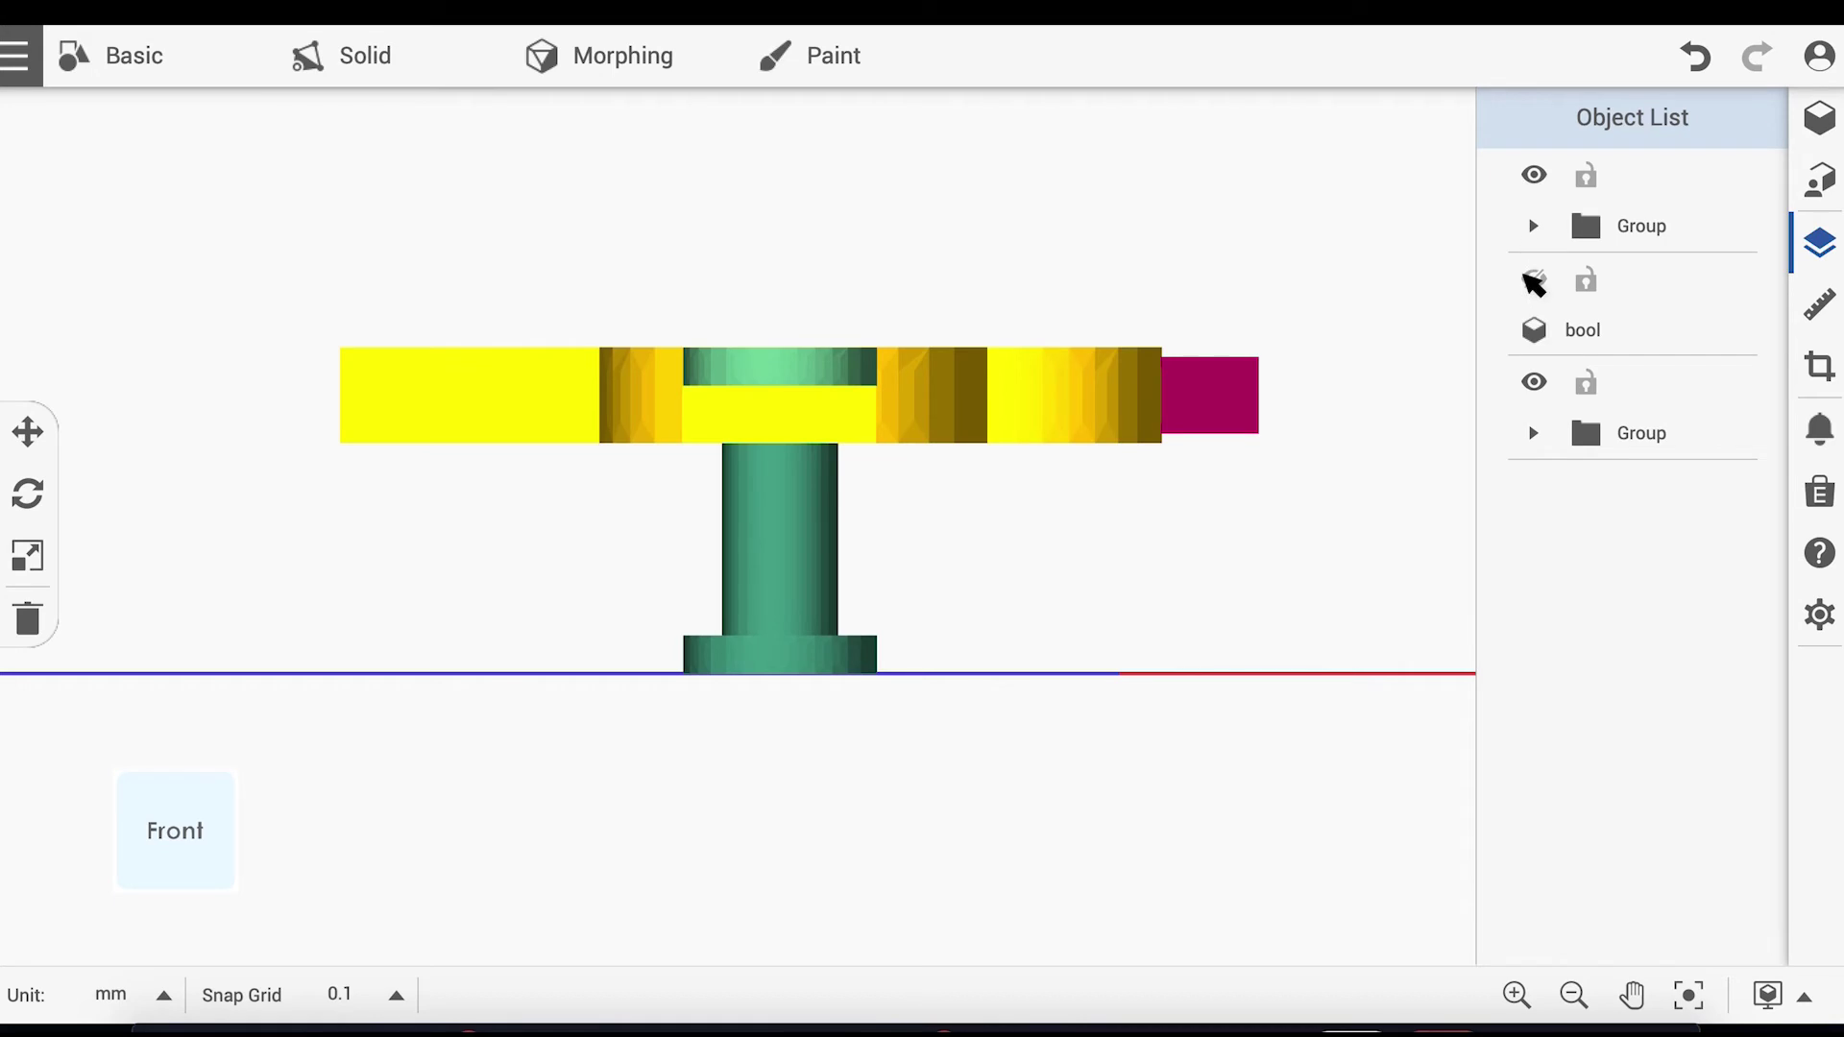
pyautogui.click(1534, 280)
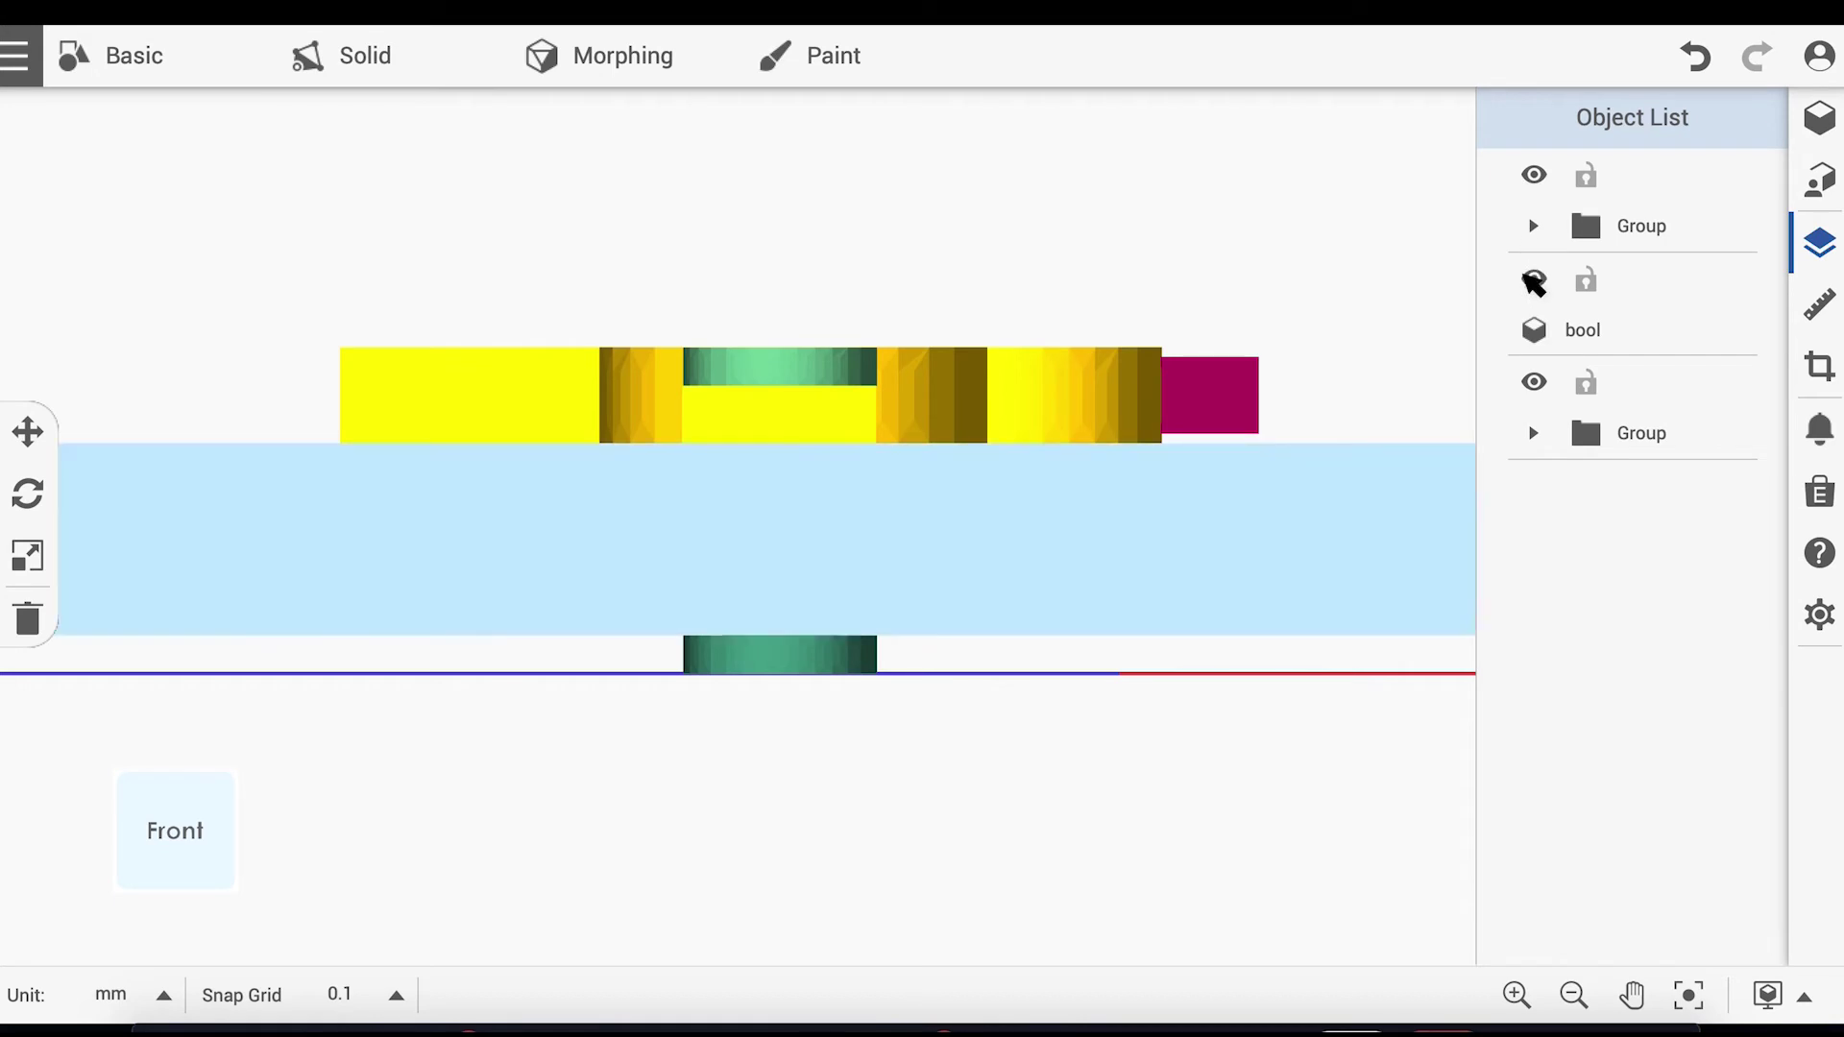
# Step: Switch the display to Wireframe, then back to Solid
pyautogui.click(1769, 997)
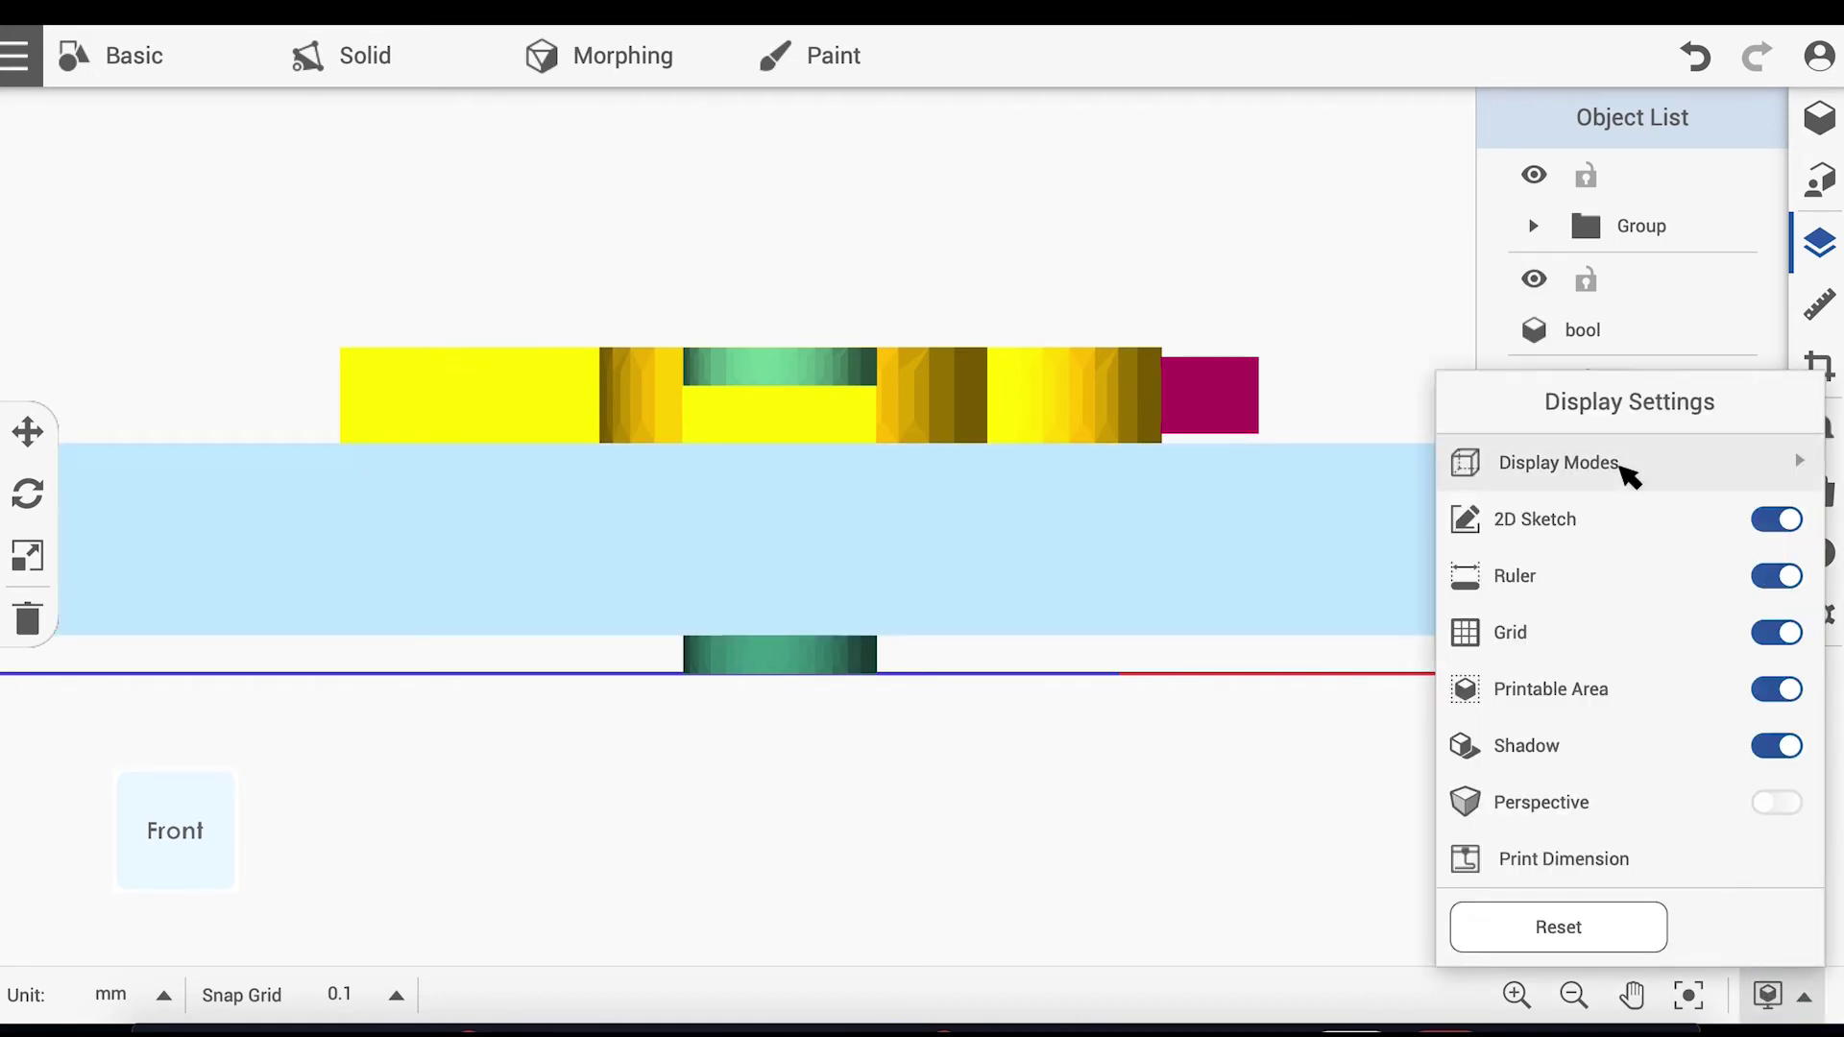
pyautogui.click(1622, 467)
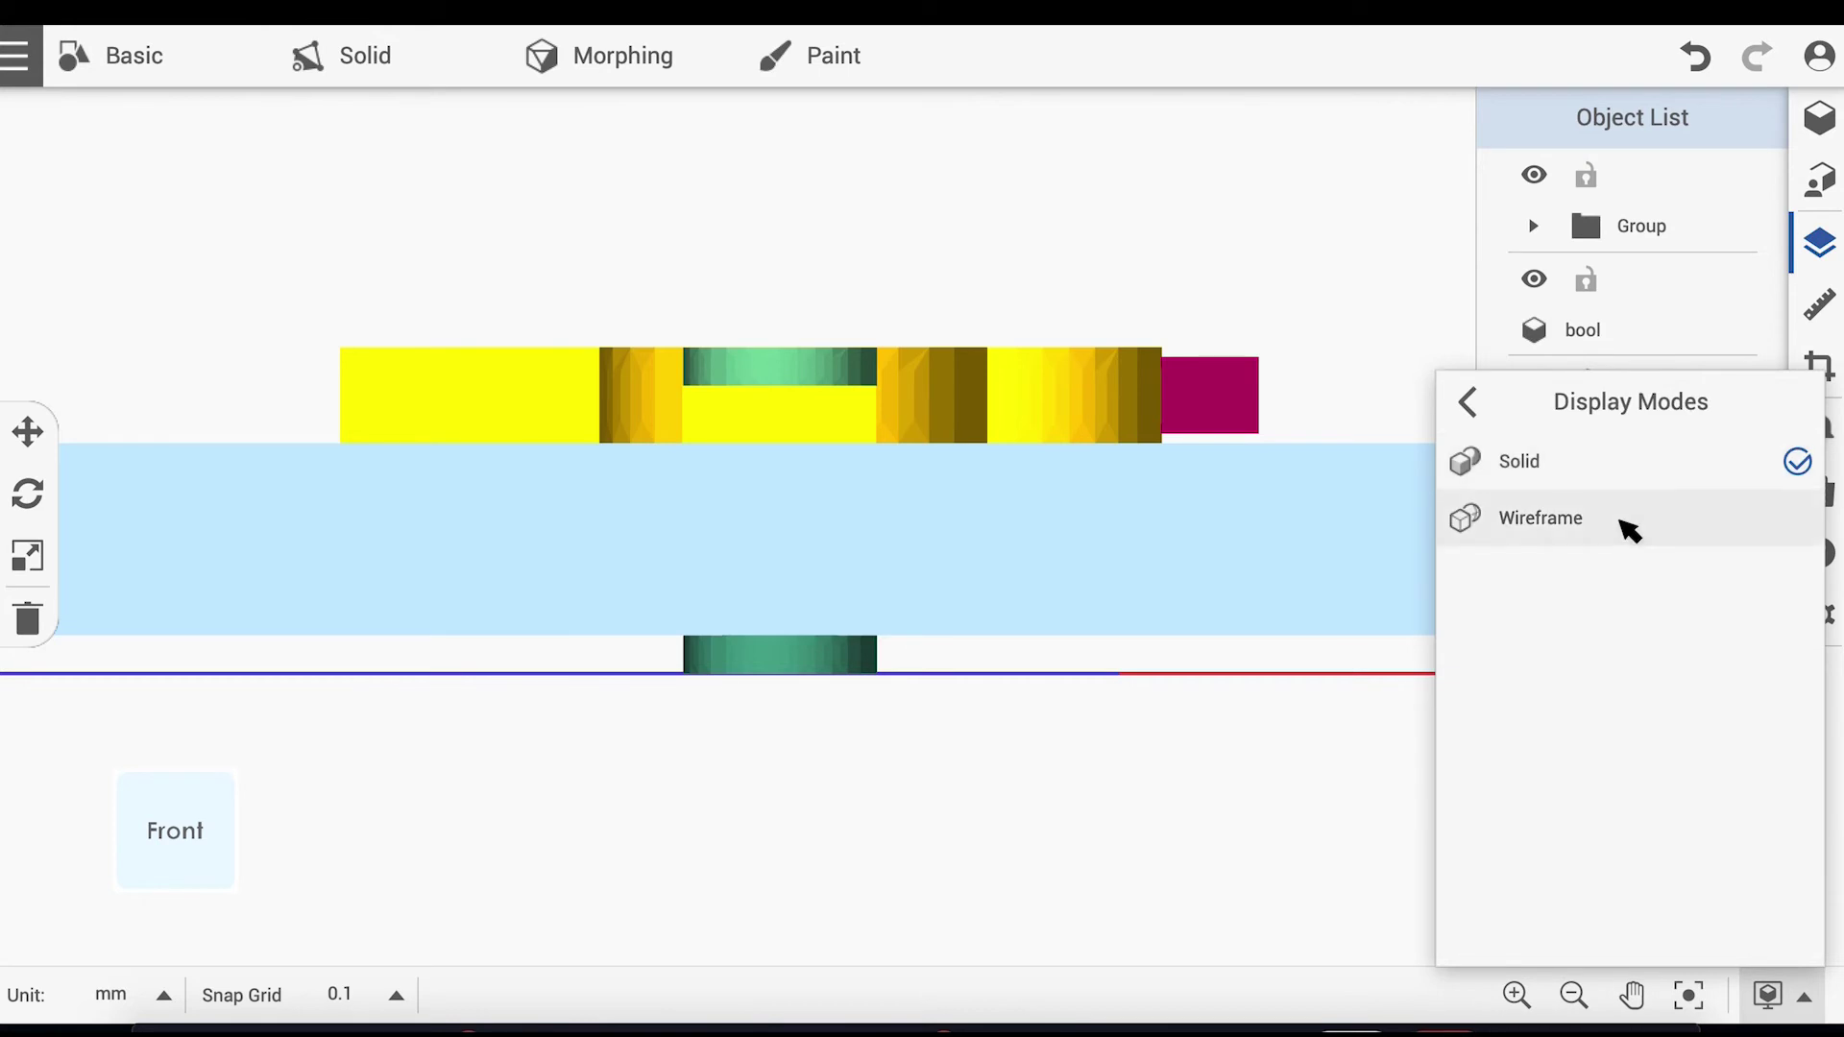
pyautogui.click(1630, 530)
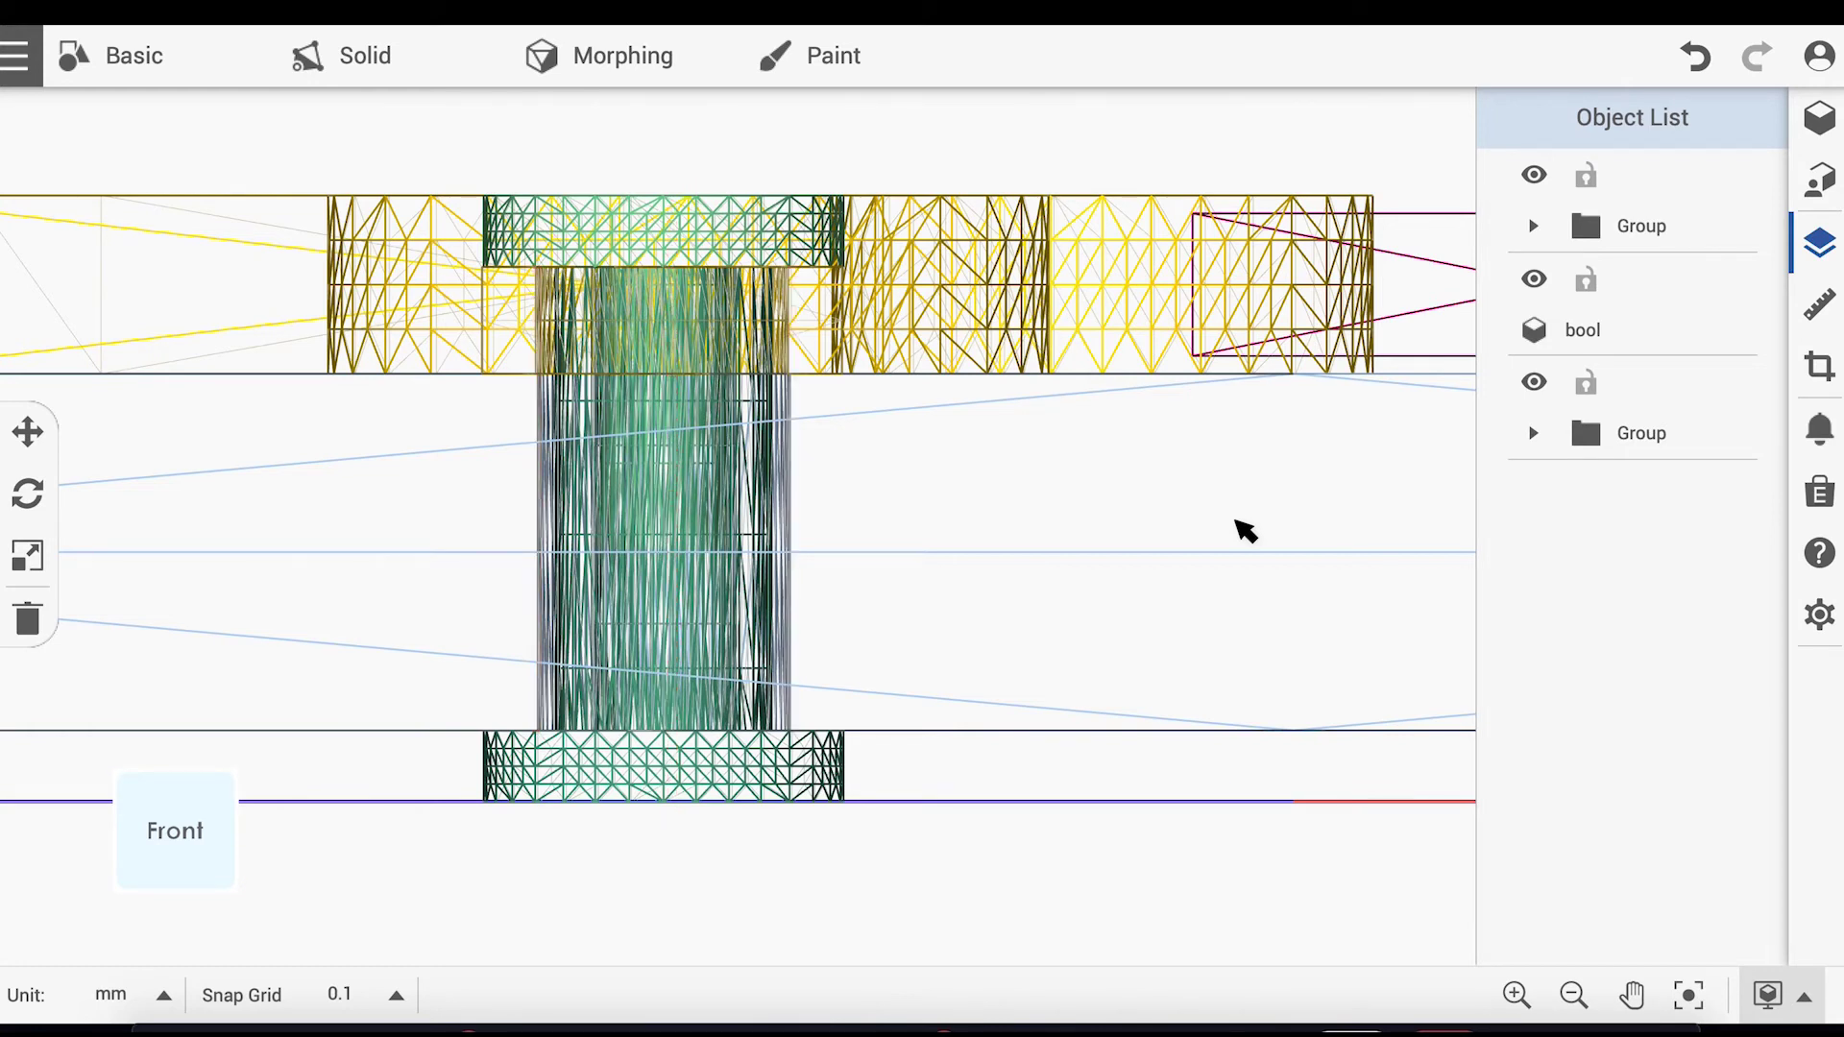
pyautogui.click(1801, 996)
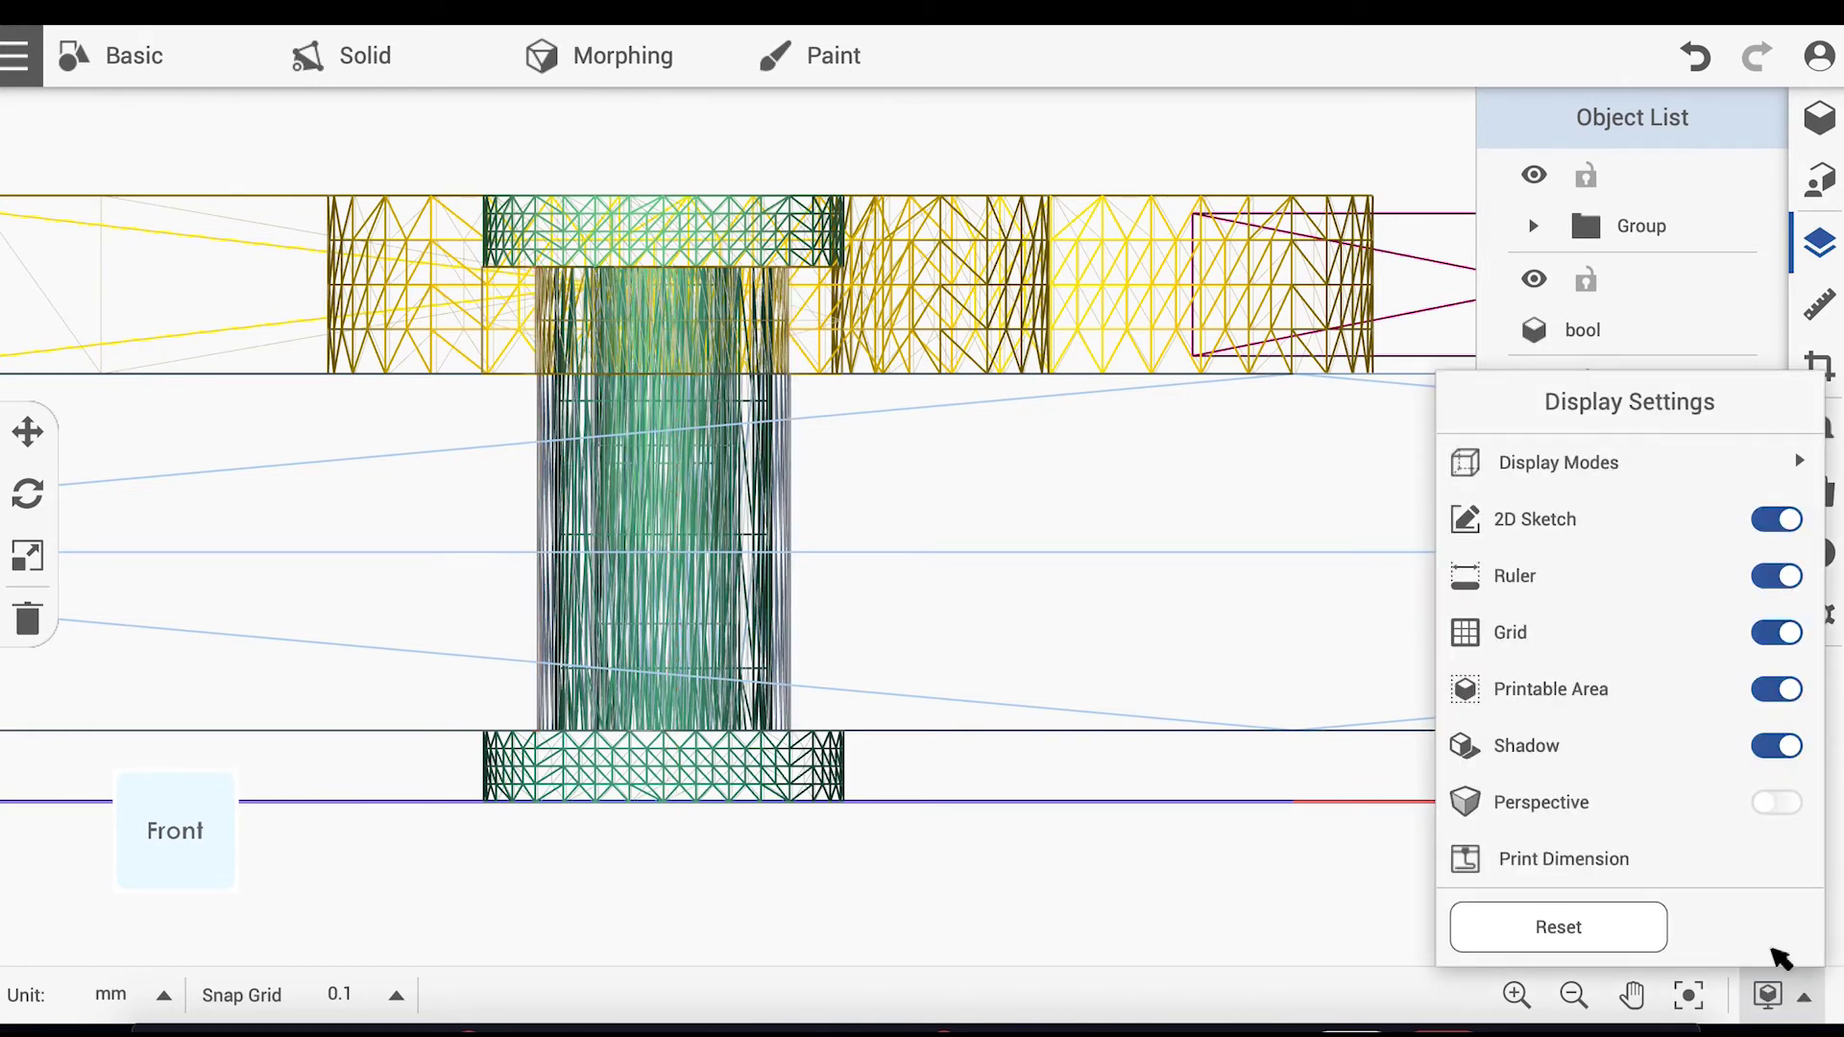
pyautogui.click(1531, 465)
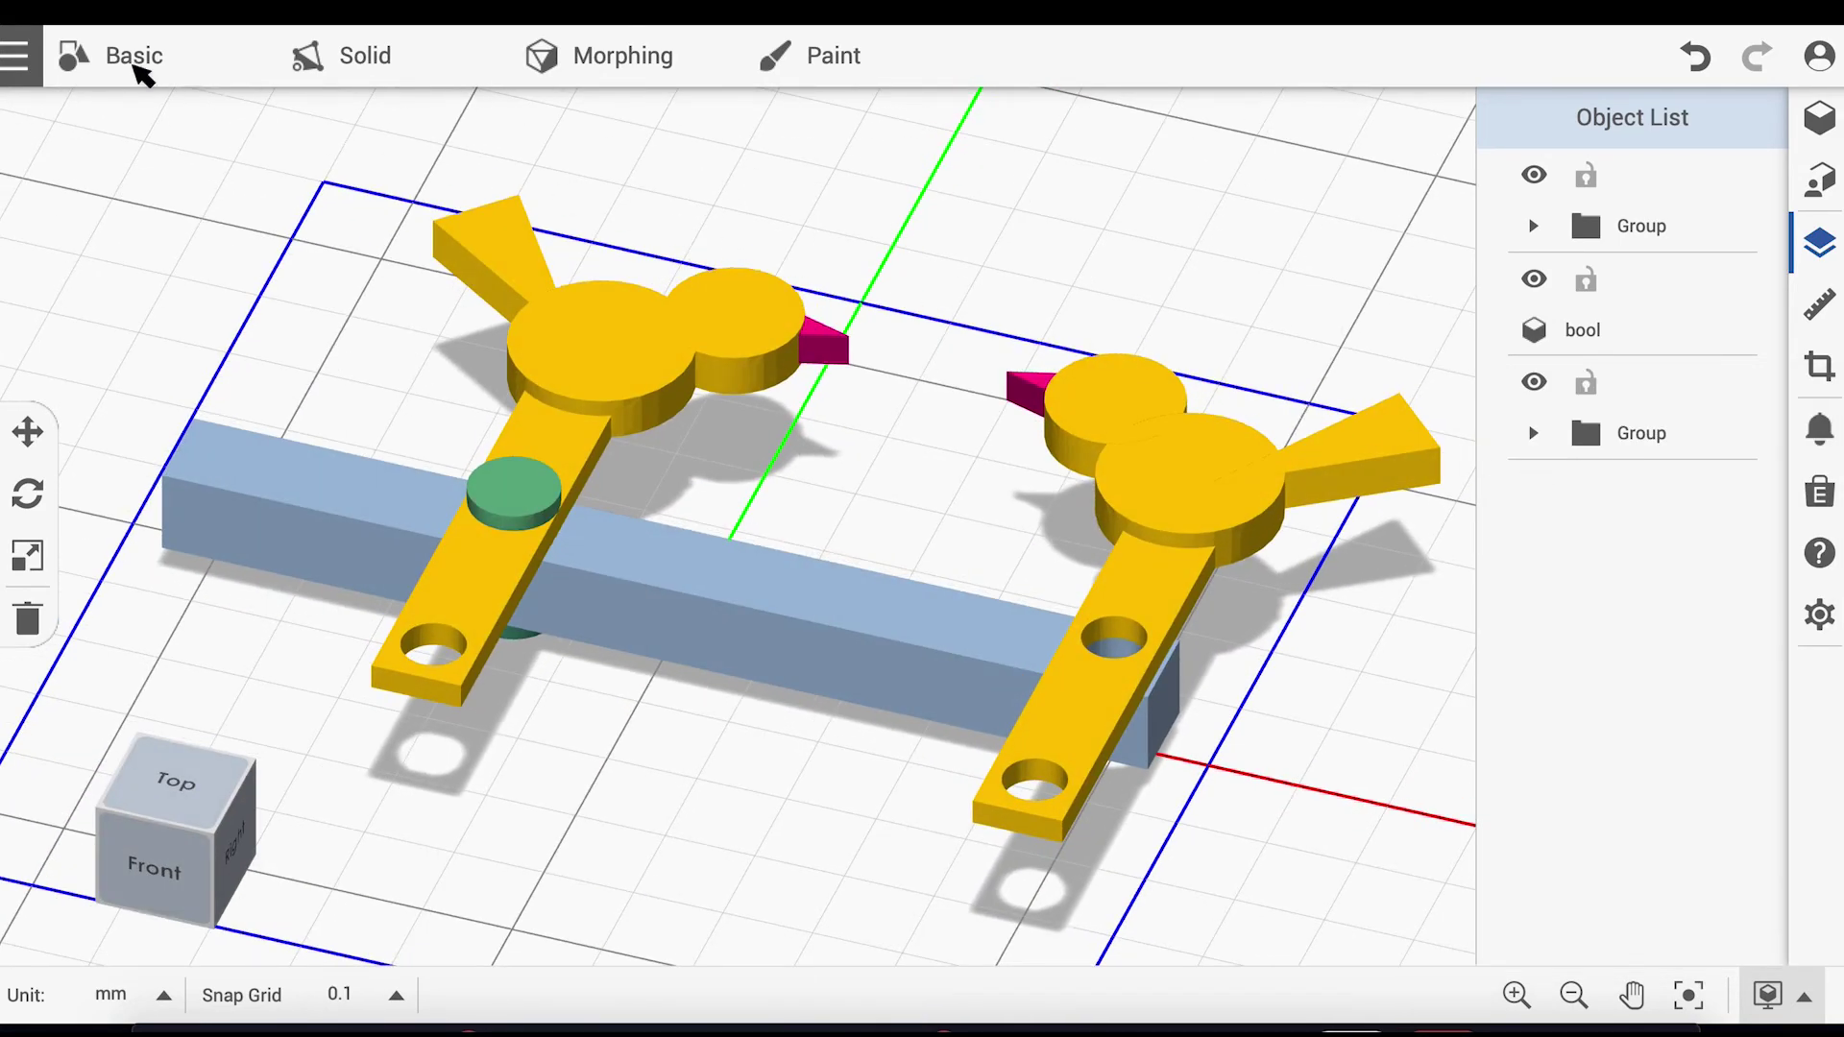
pyautogui.click(139, 67)
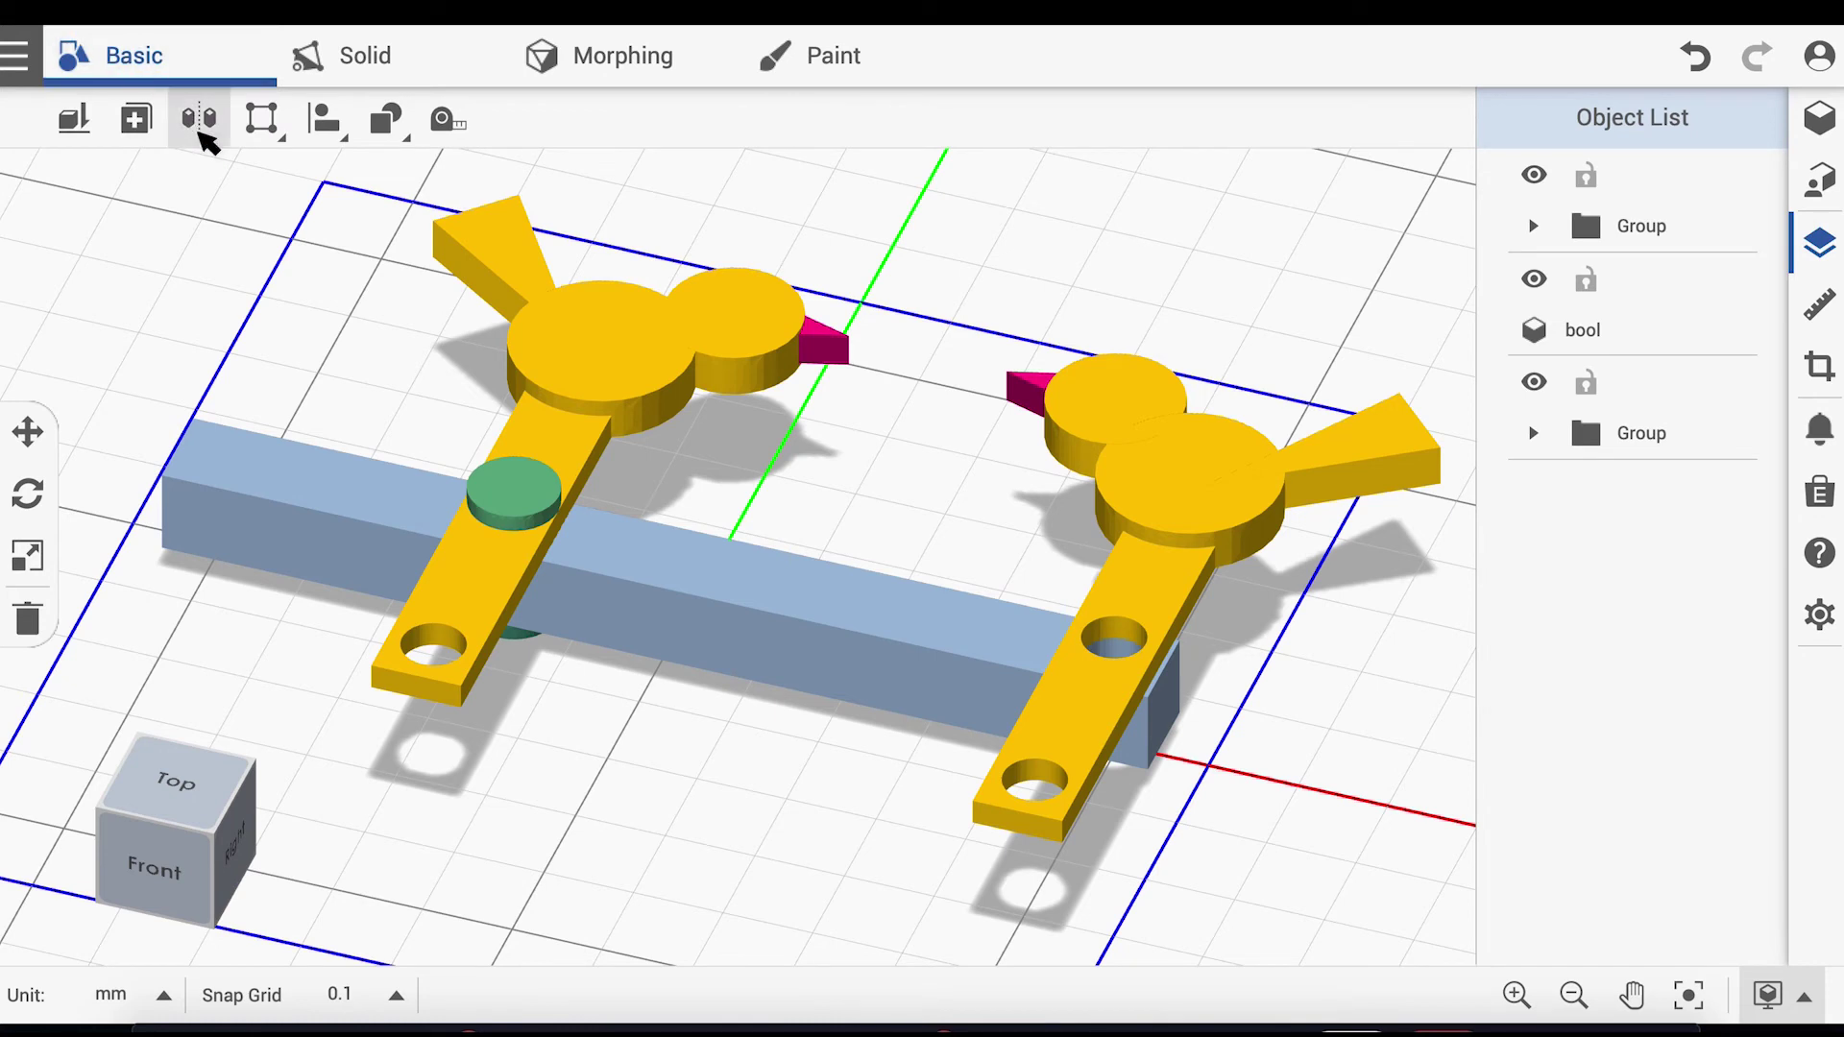
# Step: Mirror the green pin to create a copy
pyautogui.click(200, 120)
pyautogui.click(515, 484)
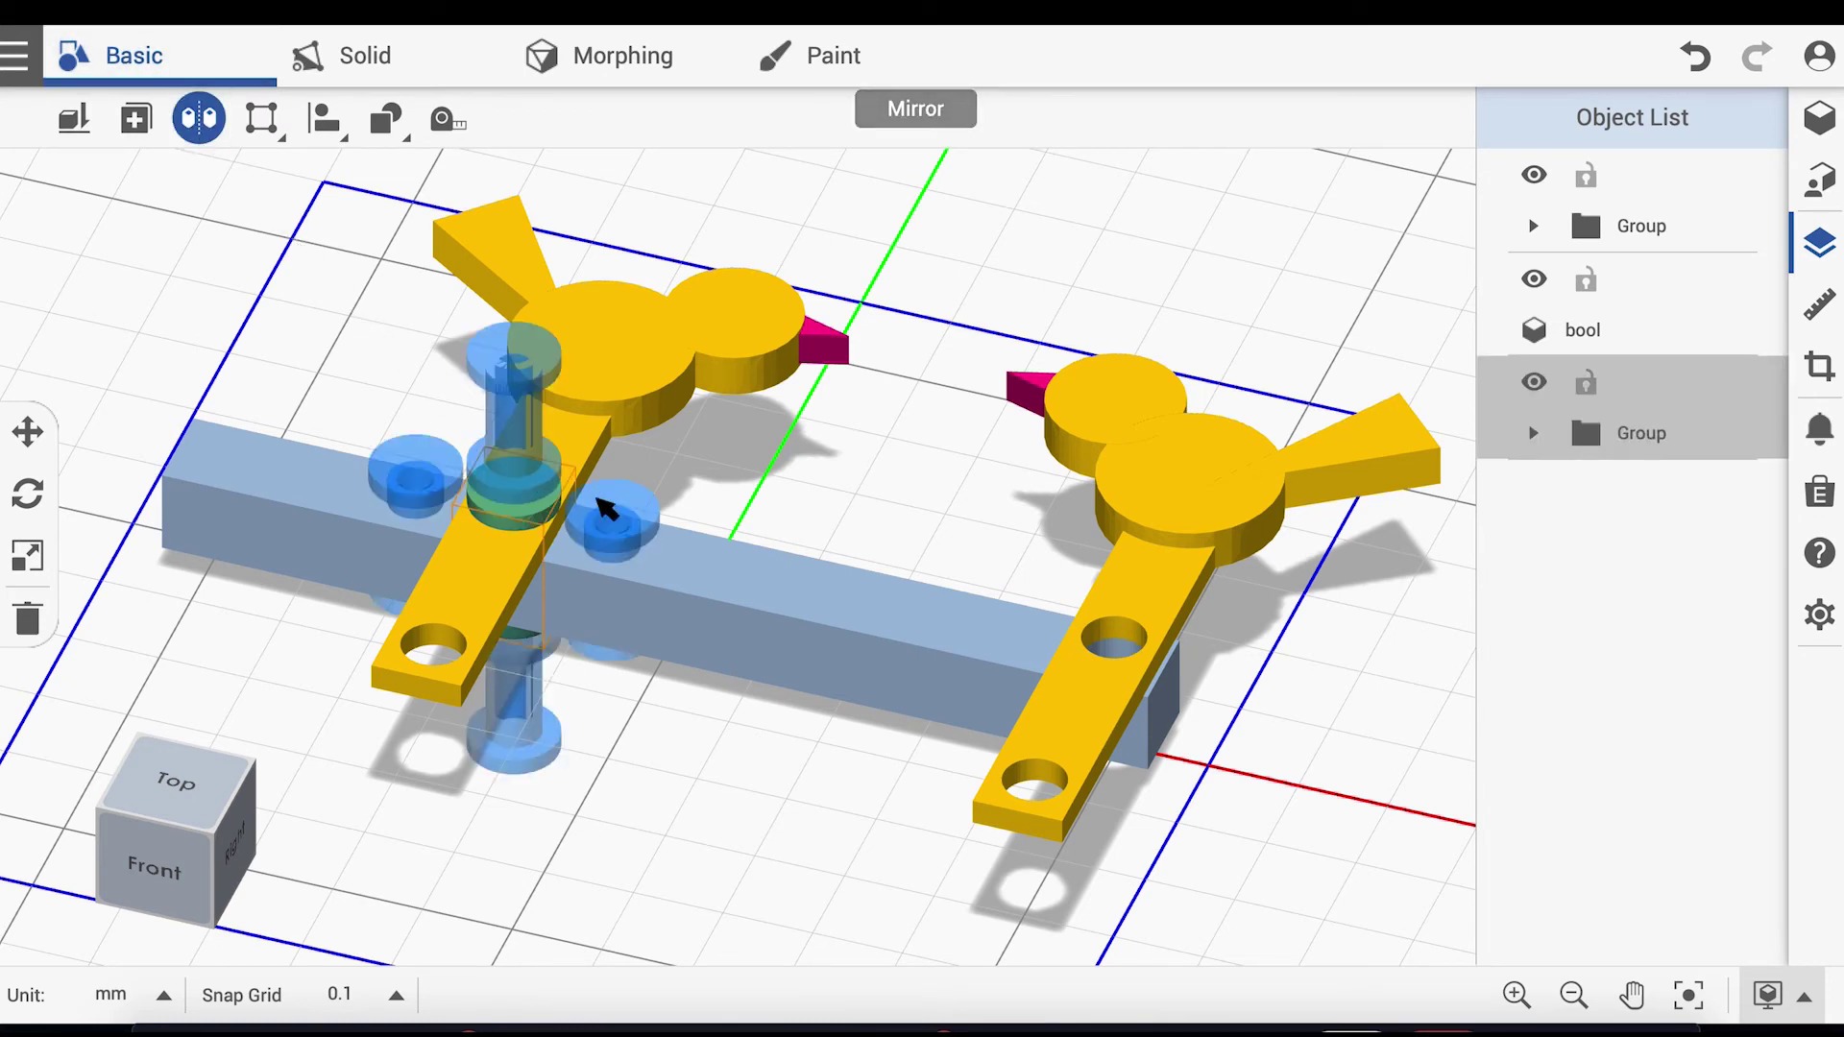
pyautogui.click(607, 509)
pyautogui.click(200, 127)
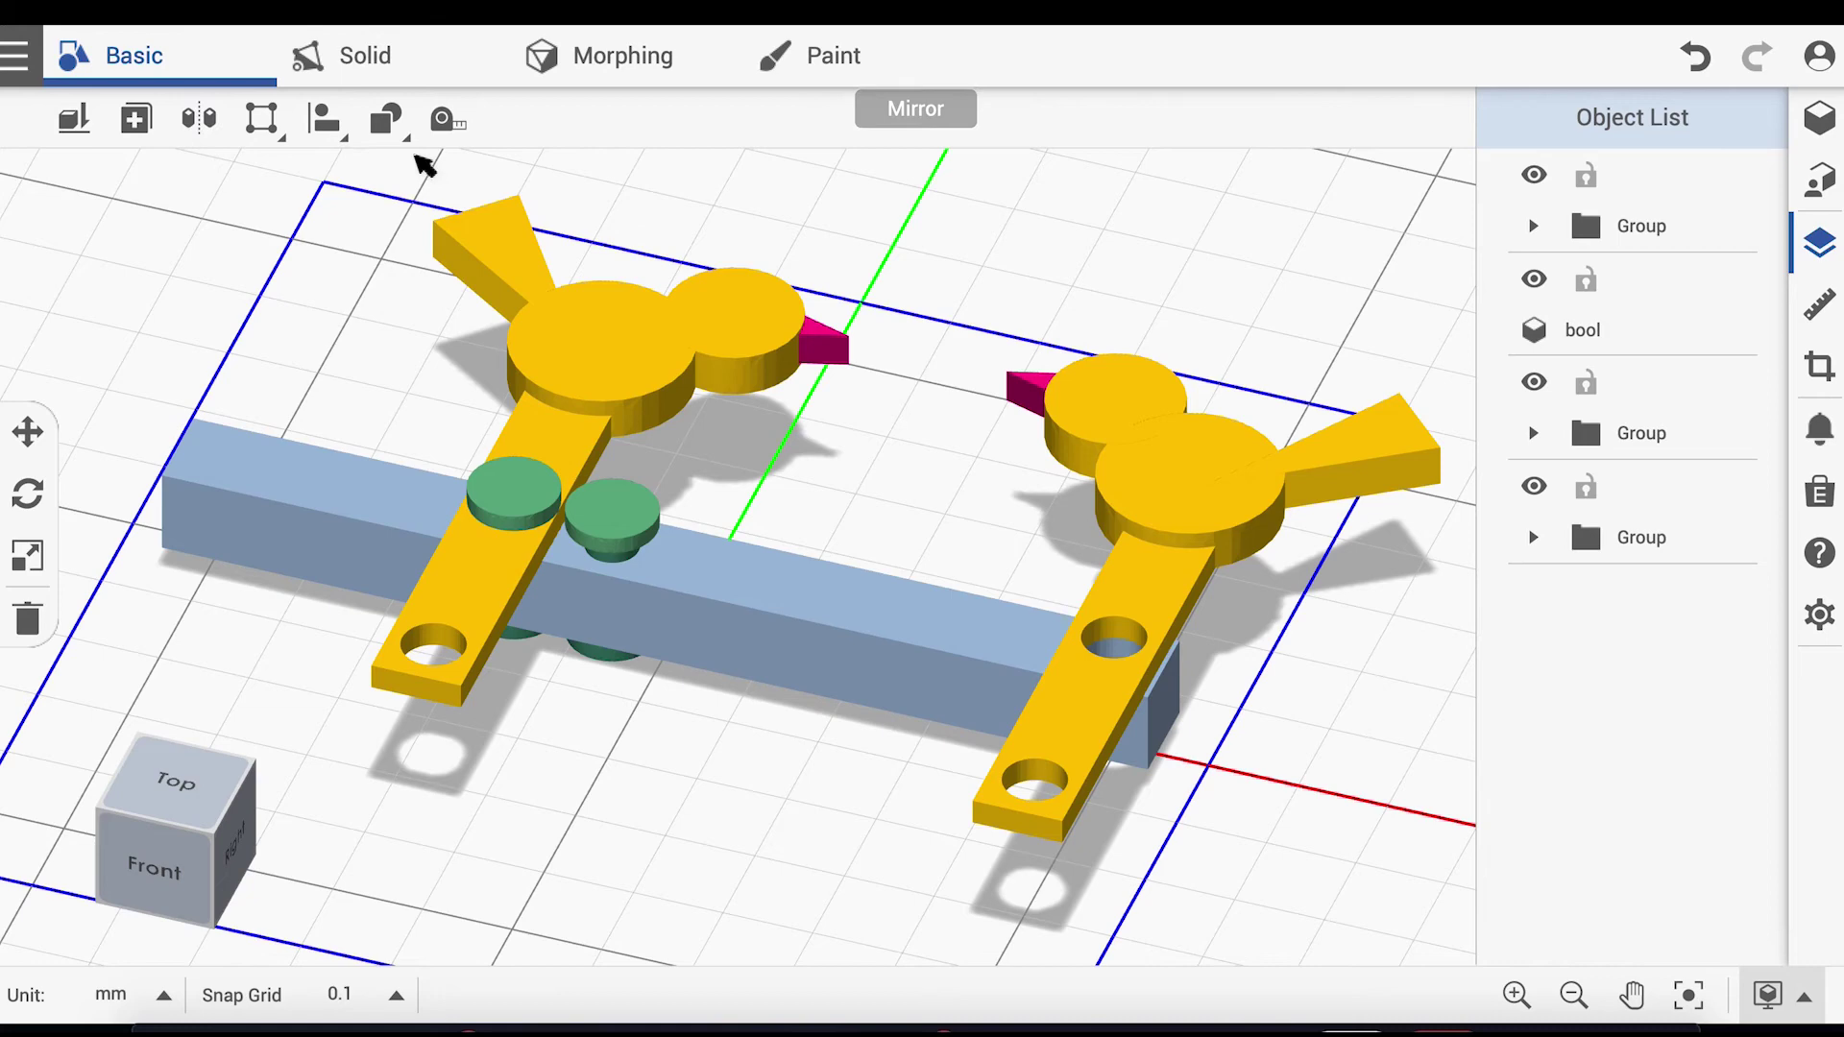
# Step: Set the mirrored pin's X position to 49.5
pyautogui.click(1819, 306)
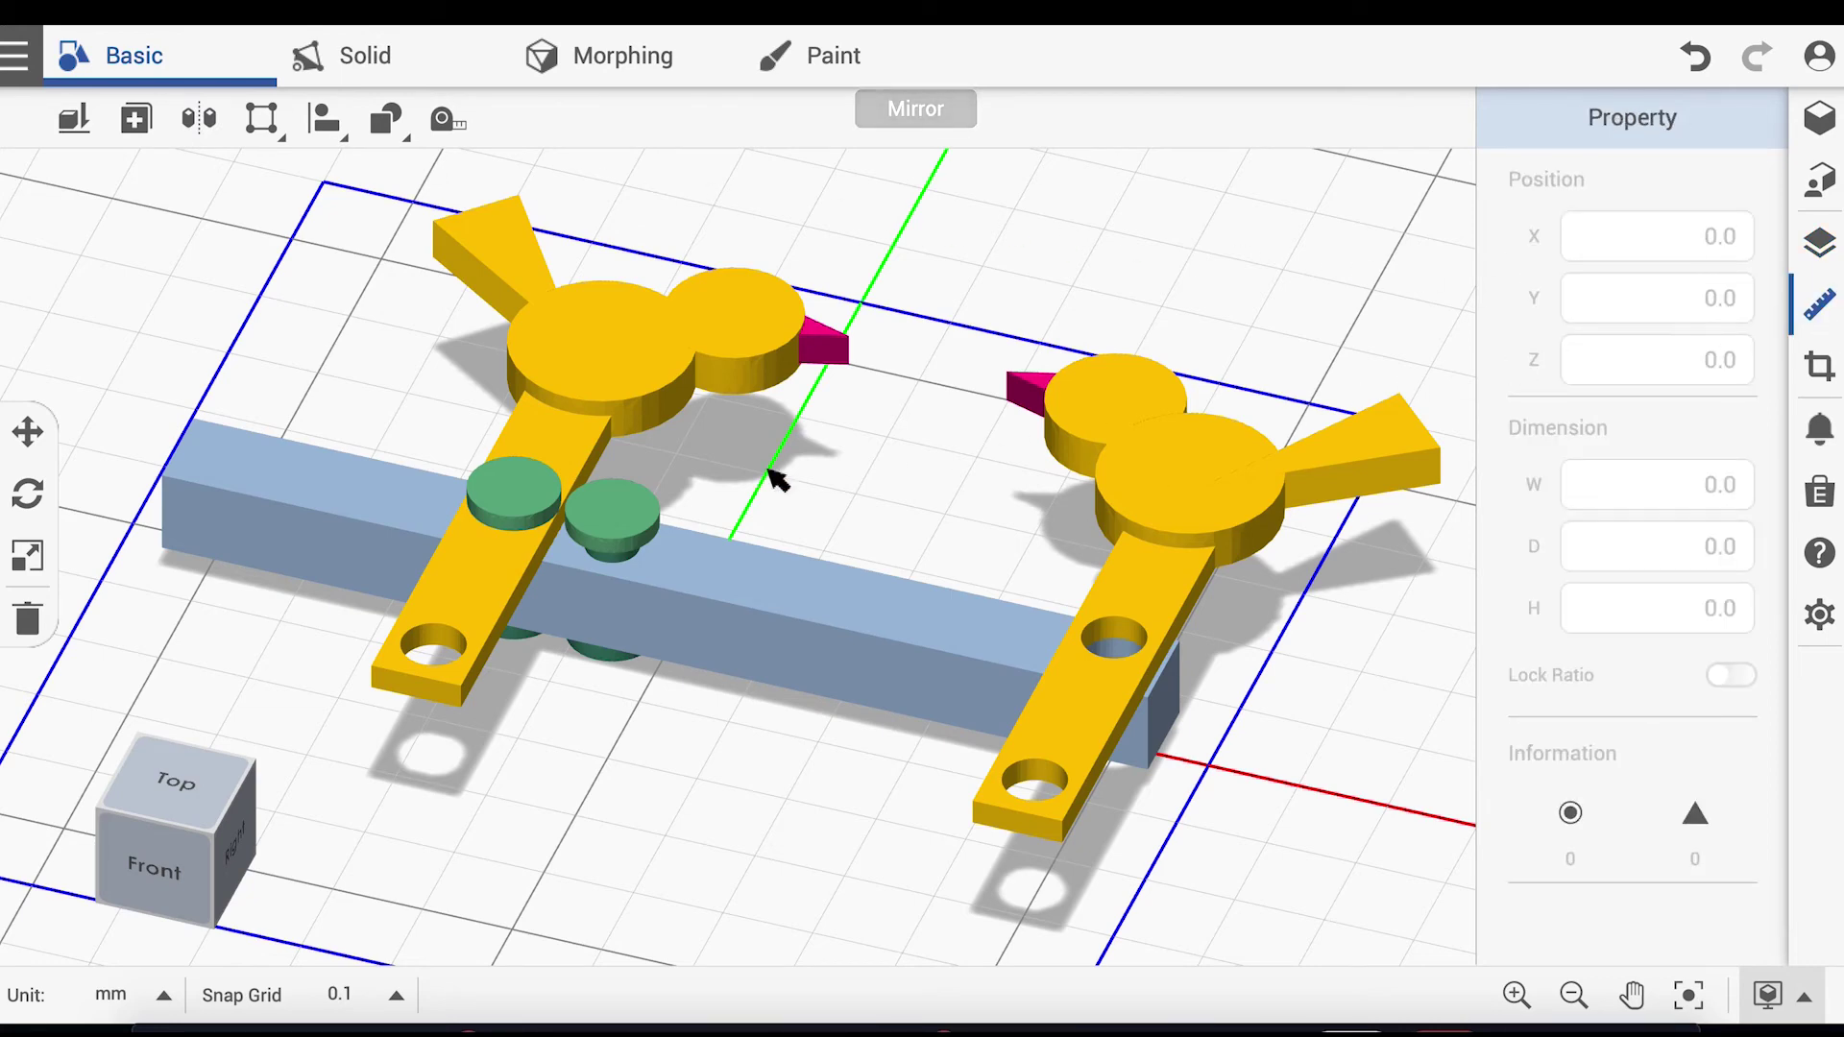
pyautogui.click(618, 510)
pyautogui.click(1718, 248)
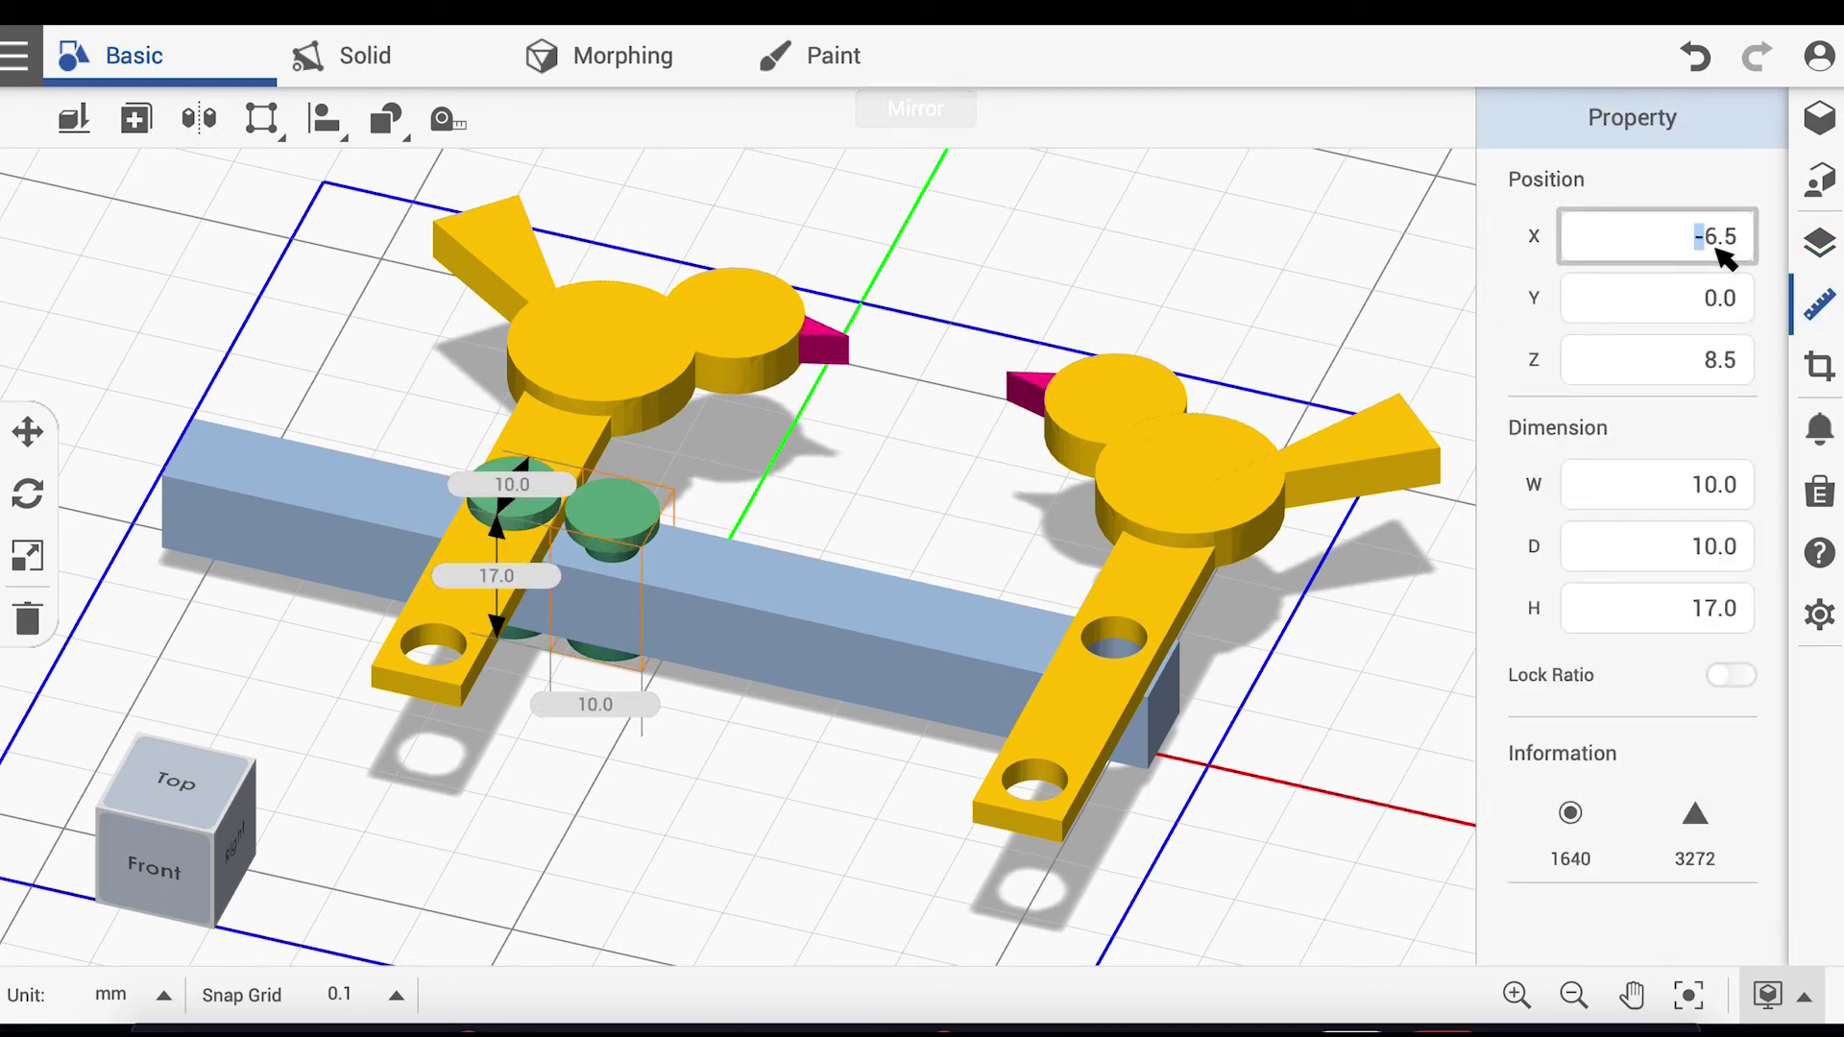
pyautogui.write('49.5')
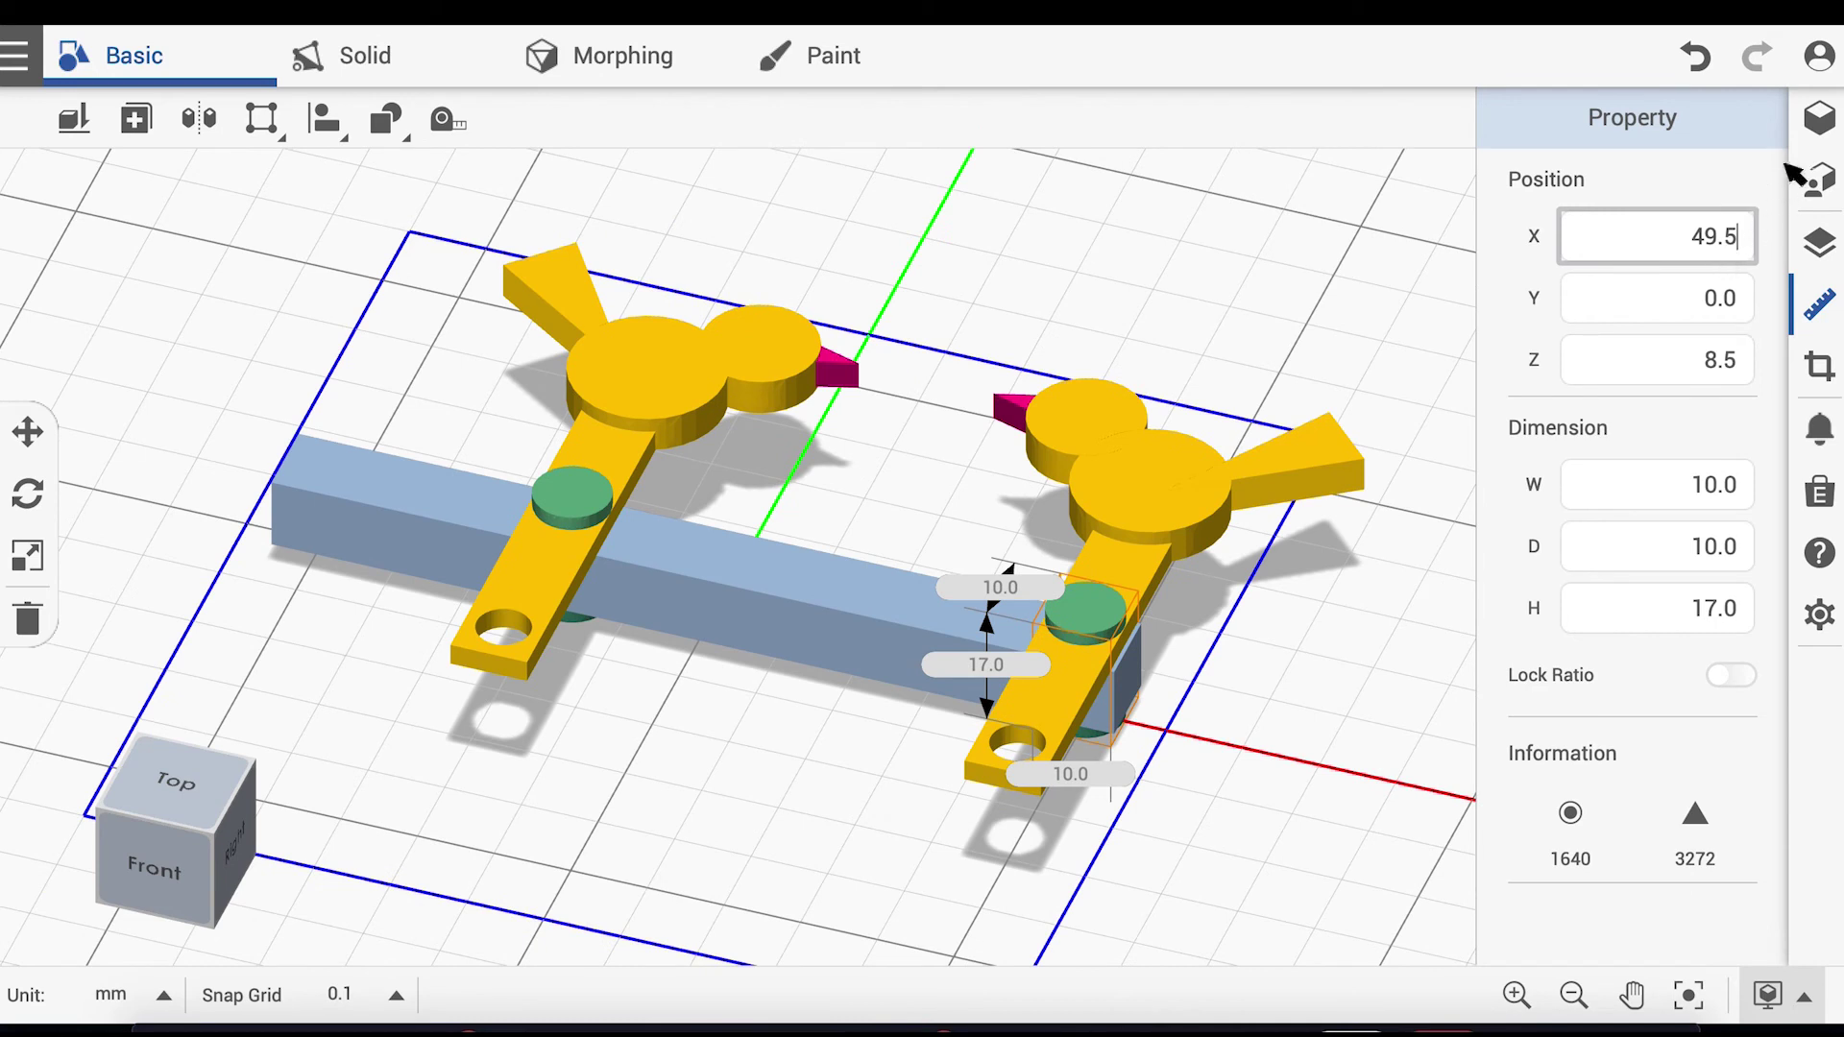
pyautogui.click(1816, 133)
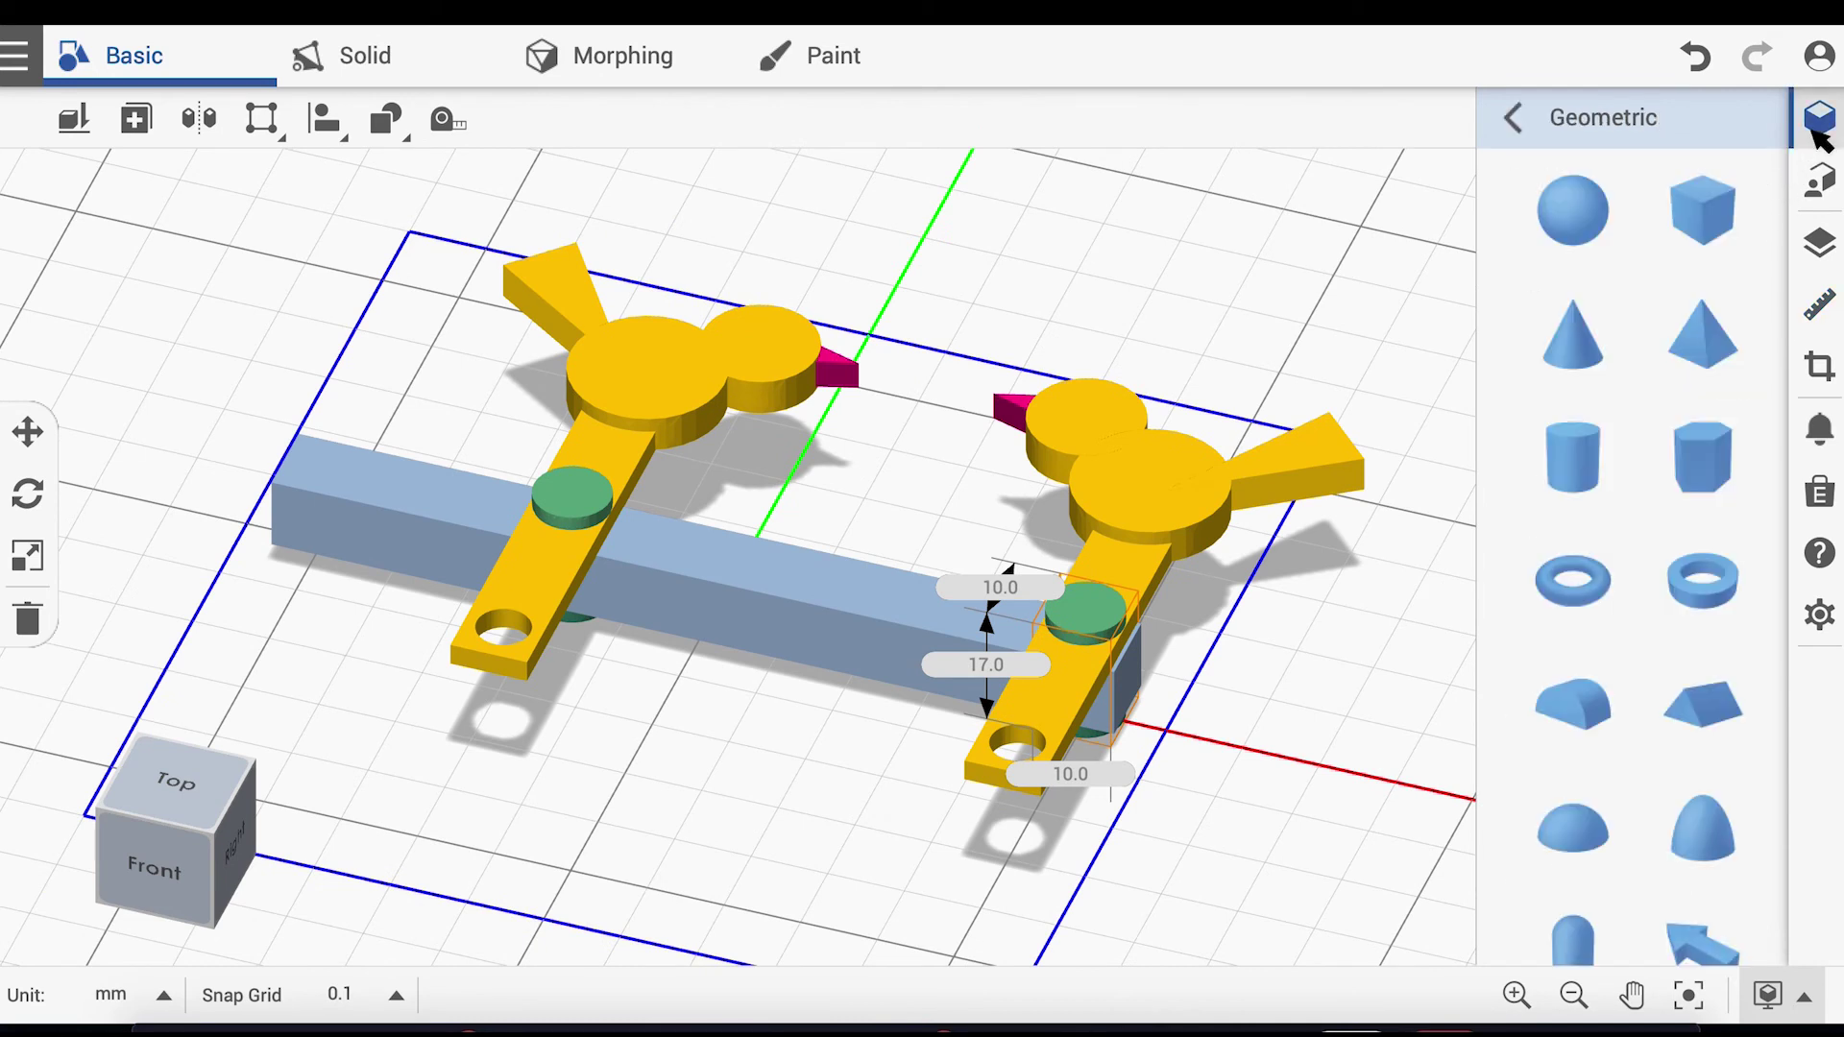
# Step: Place a half-cylinder from Geometric shapes between the birds' beaks
pyautogui.scroll(-1, 1580, 704)
pyautogui.click(1580, 704)
pyautogui.moveTo(972, 560); pyautogui.dragTo(883, 527)
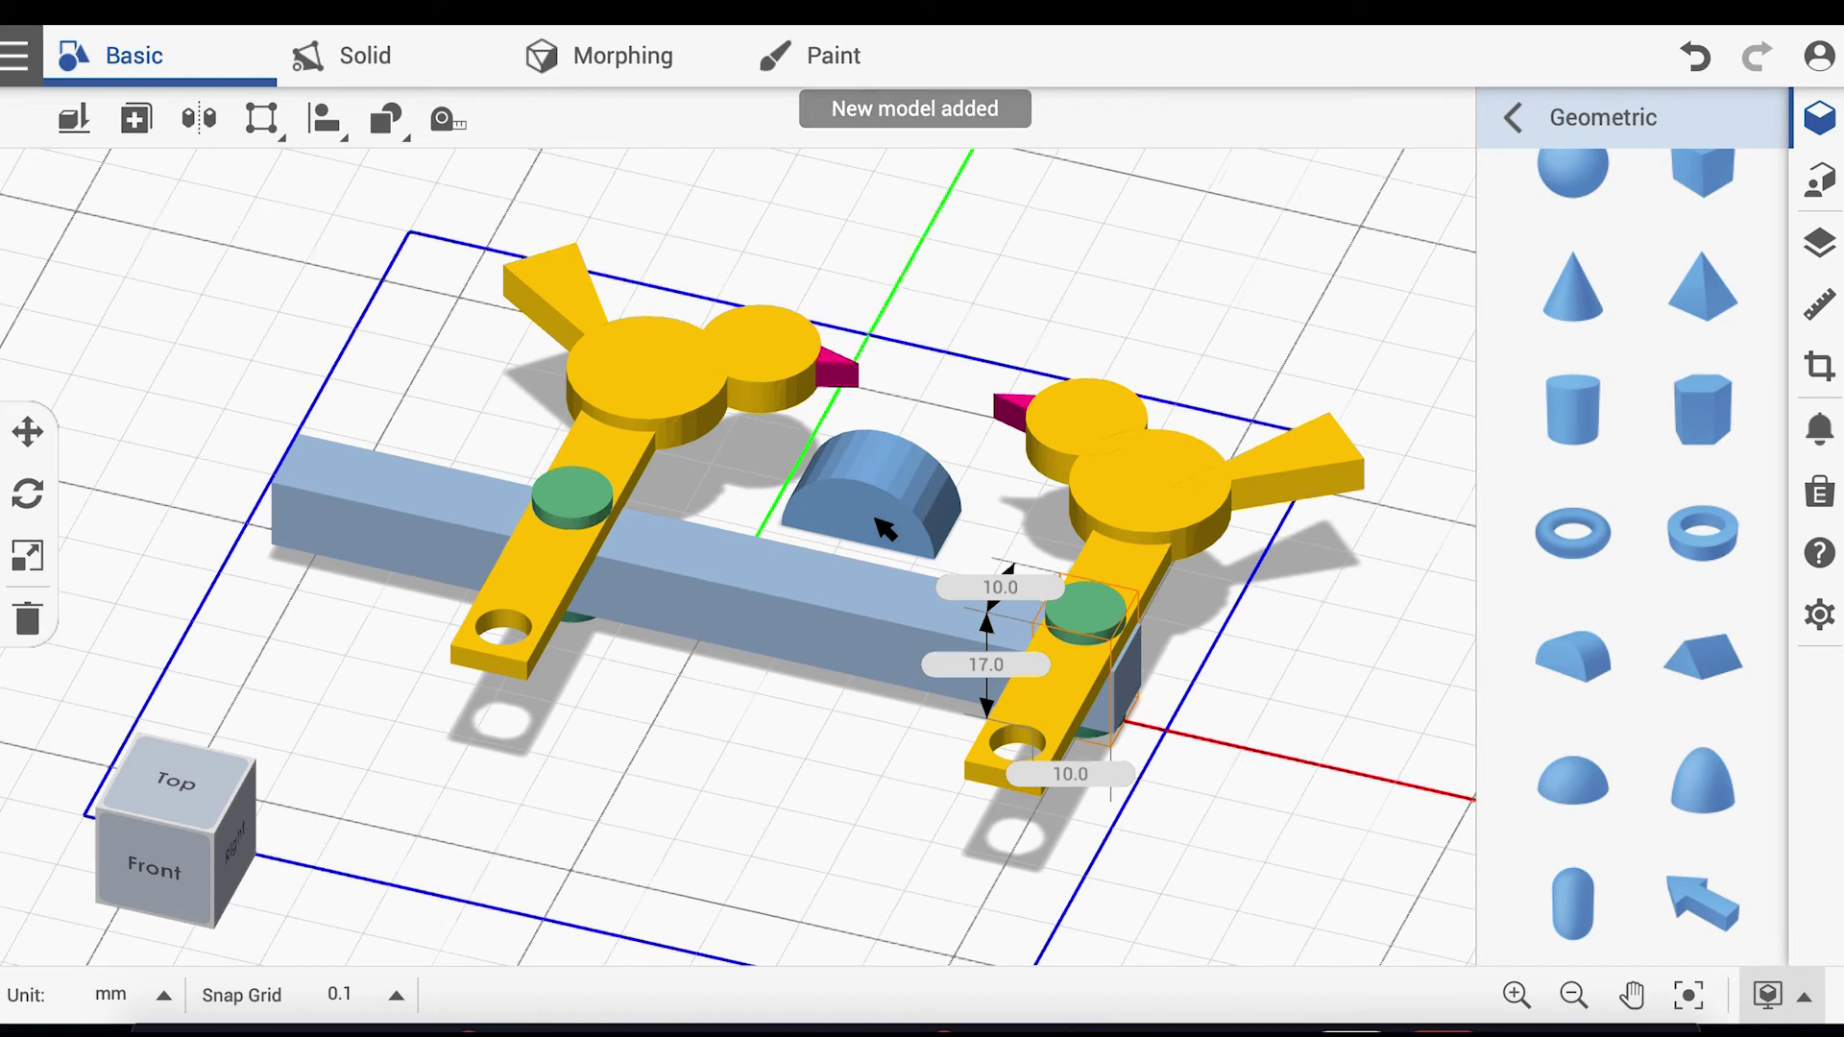
pyautogui.moveTo(884, 527); pyautogui.dragTo(881, 522)
# Step: Rotate the half-cylinder -90° about the vertical axis
pyautogui.click(29, 498)
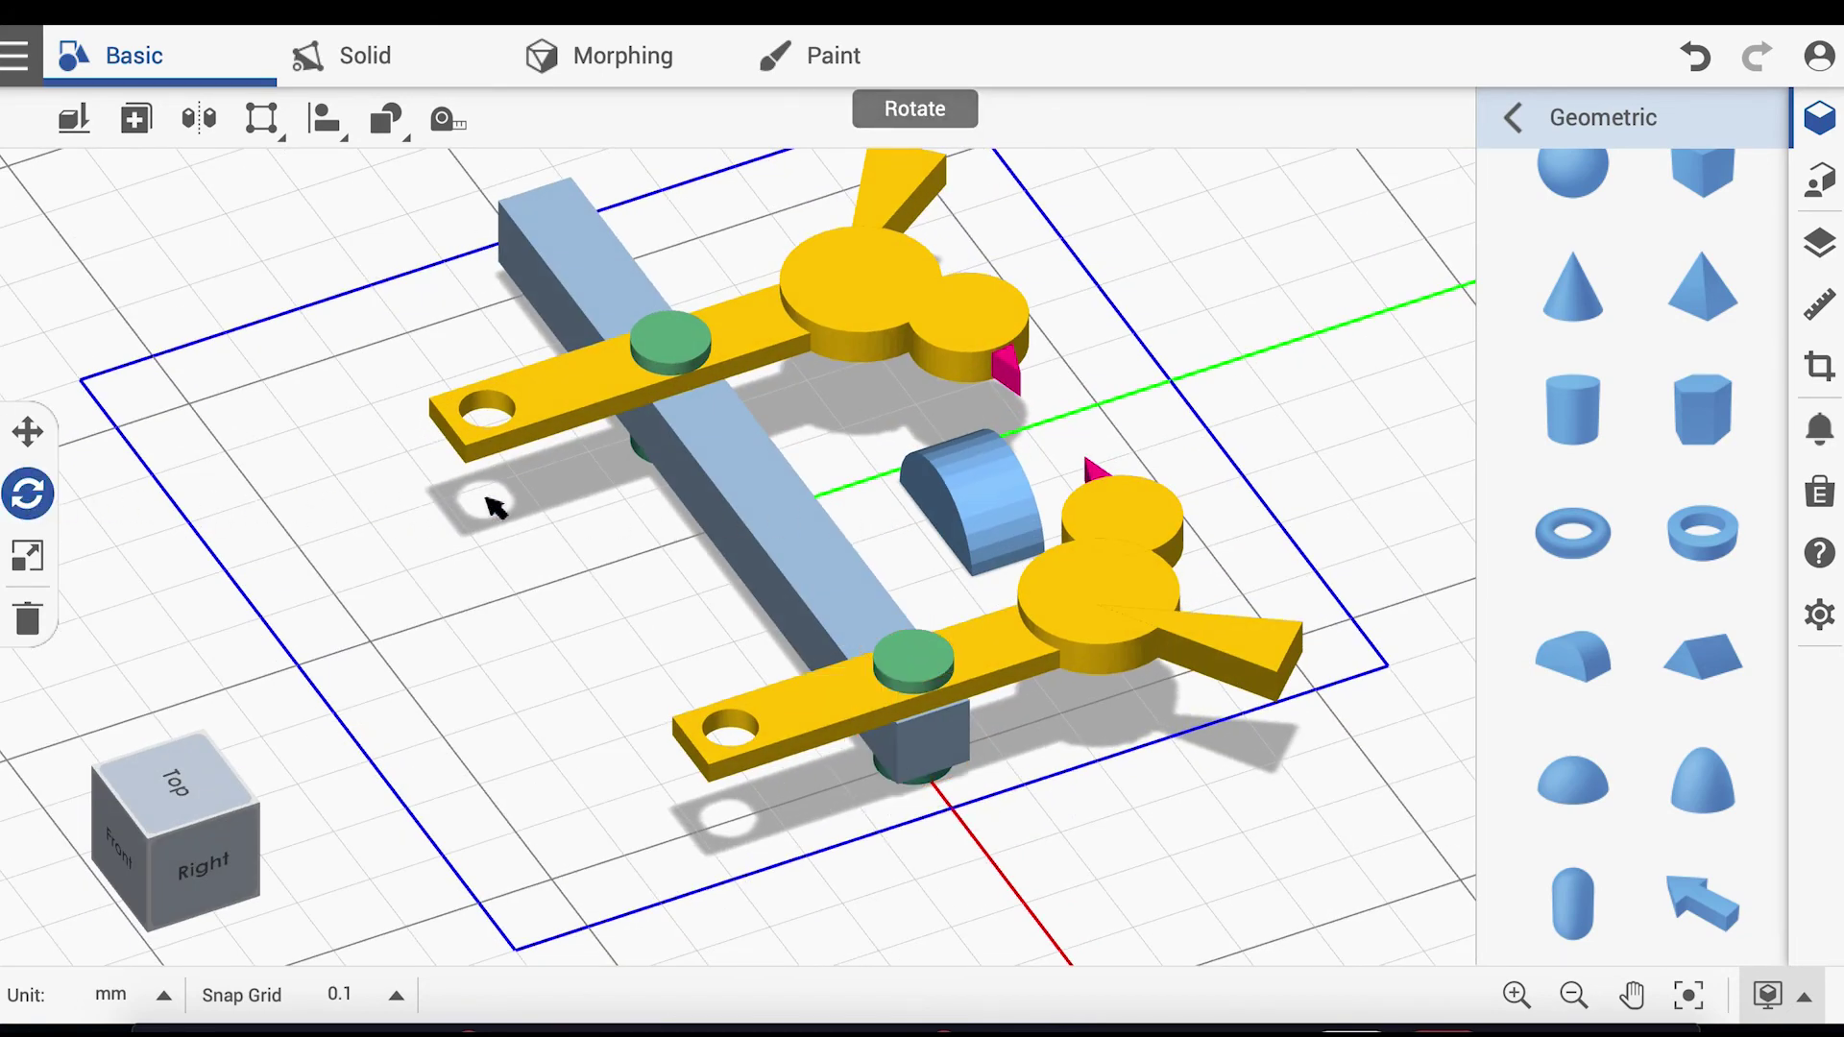
pyautogui.click(967, 503)
pyautogui.moveTo(909, 507); pyautogui.dragTo(951, 552)
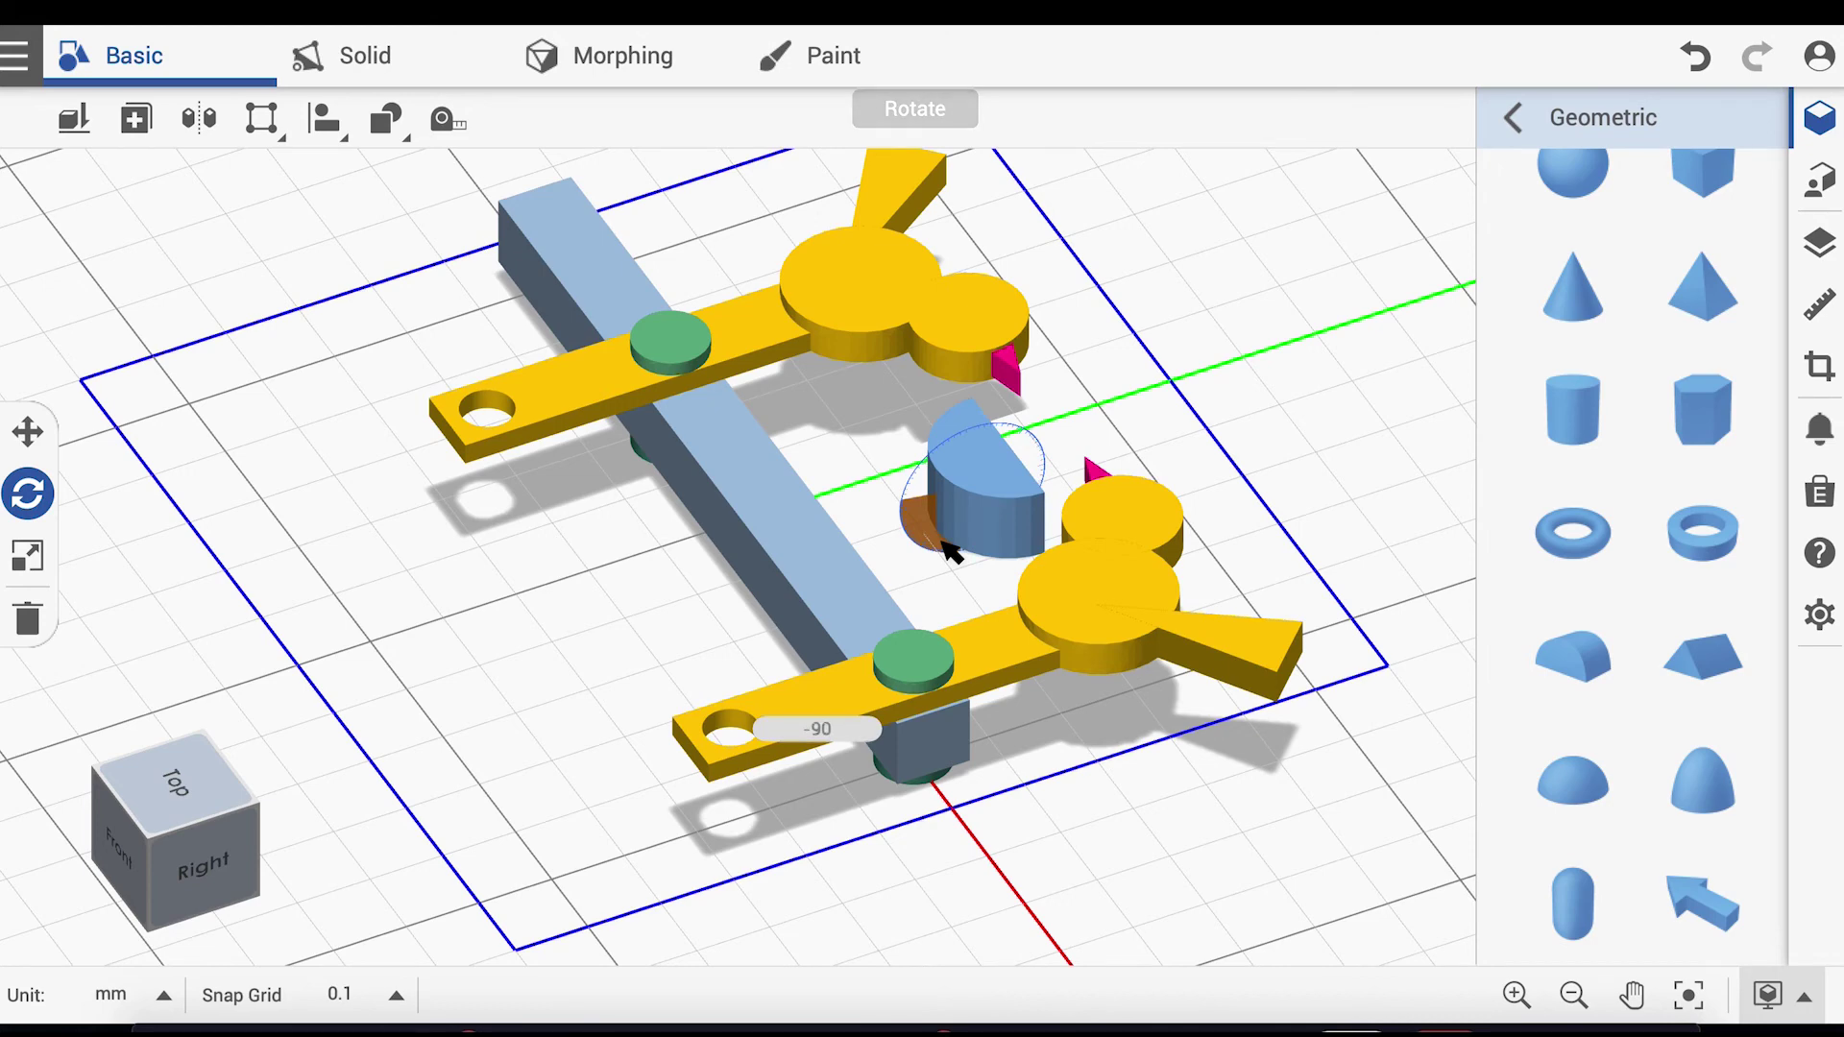
pyautogui.scroll(5, 951, 552)
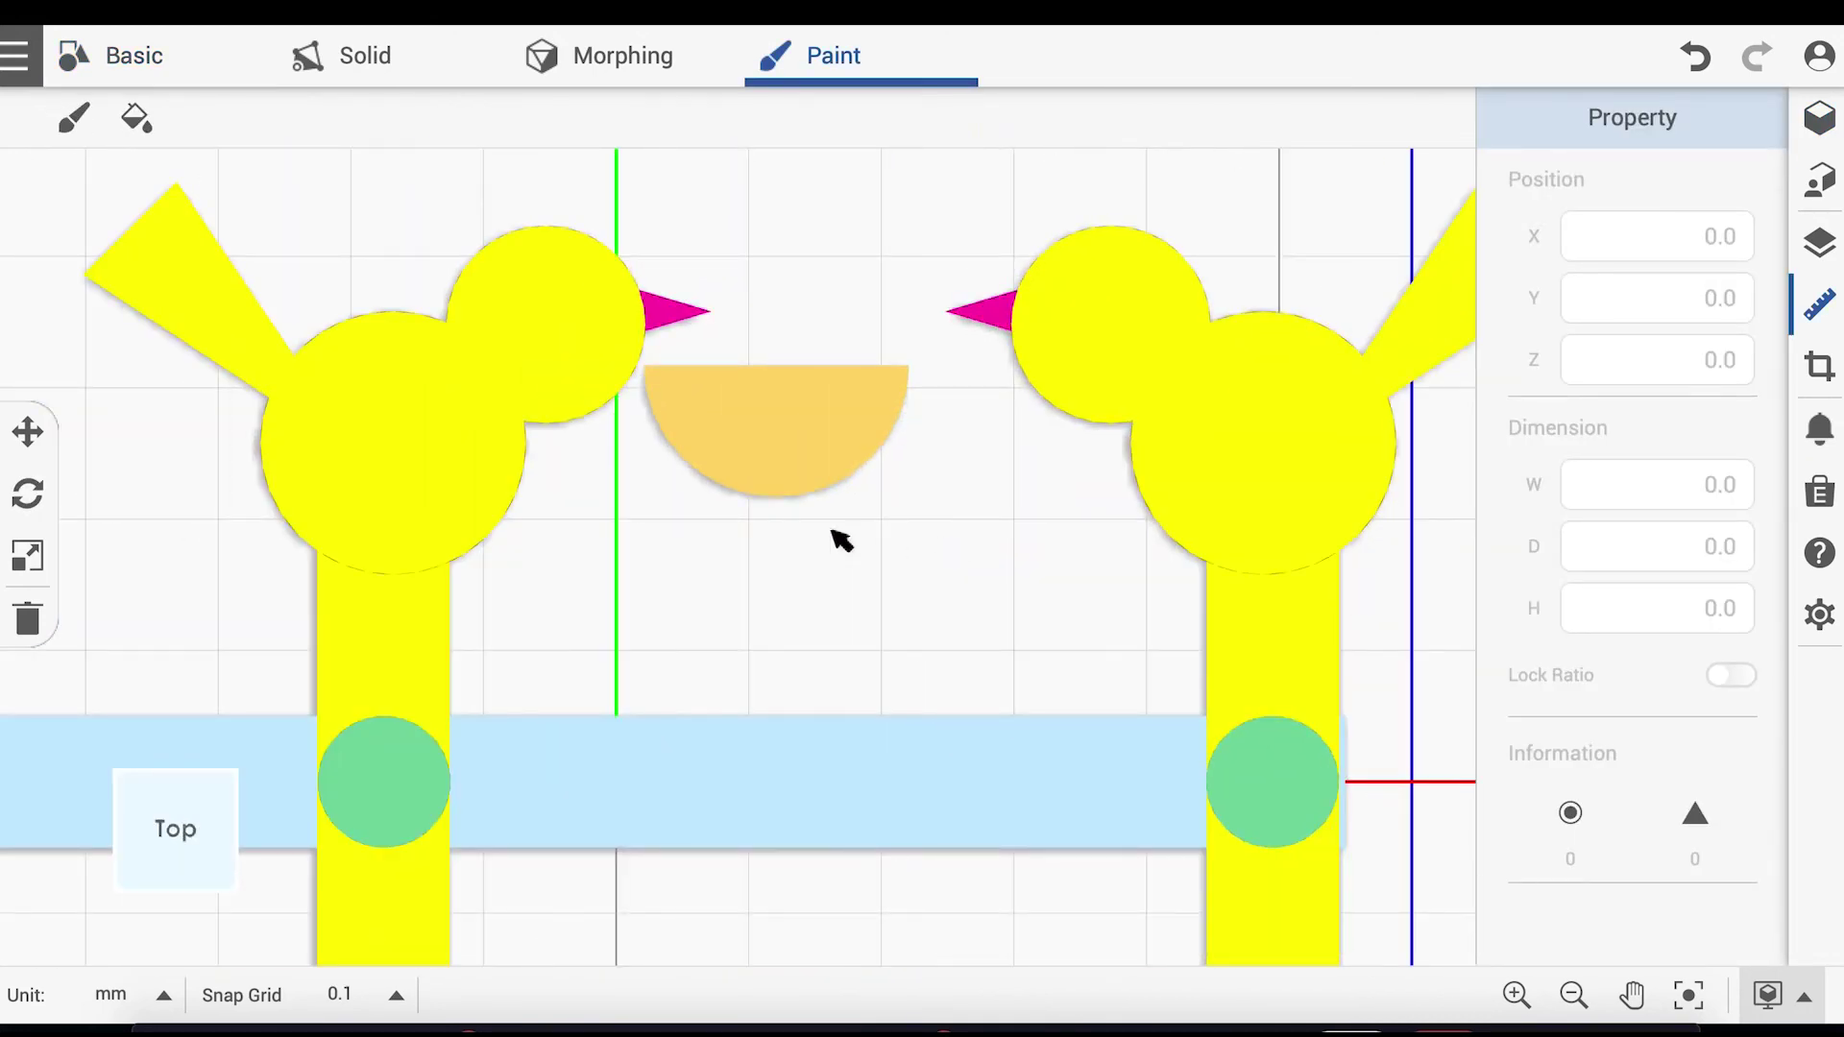
# Step: Move the seed dish onto the blue crossbar and set its height to 15.0
pyautogui.click(27, 432)
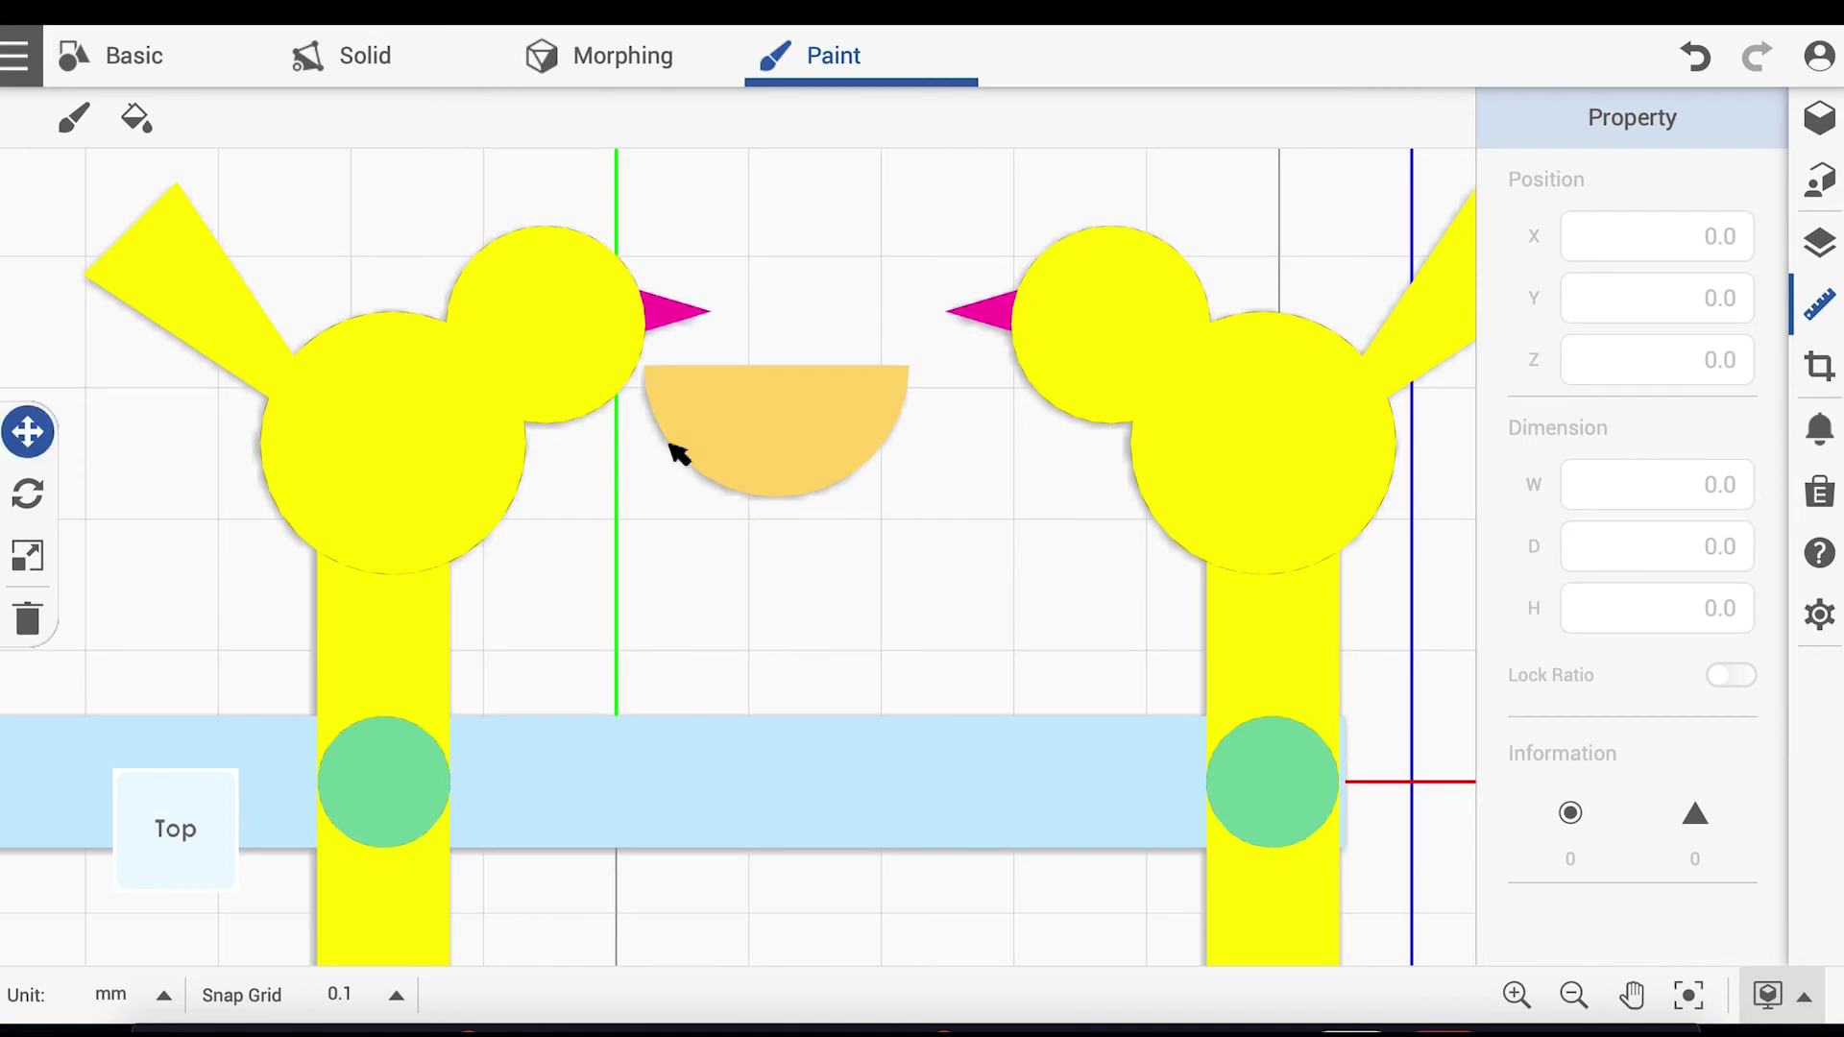
pyautogui.click(766, 454)
pyautogui.moveTo(762, 445); pyautogui.dragTo(857, 690)
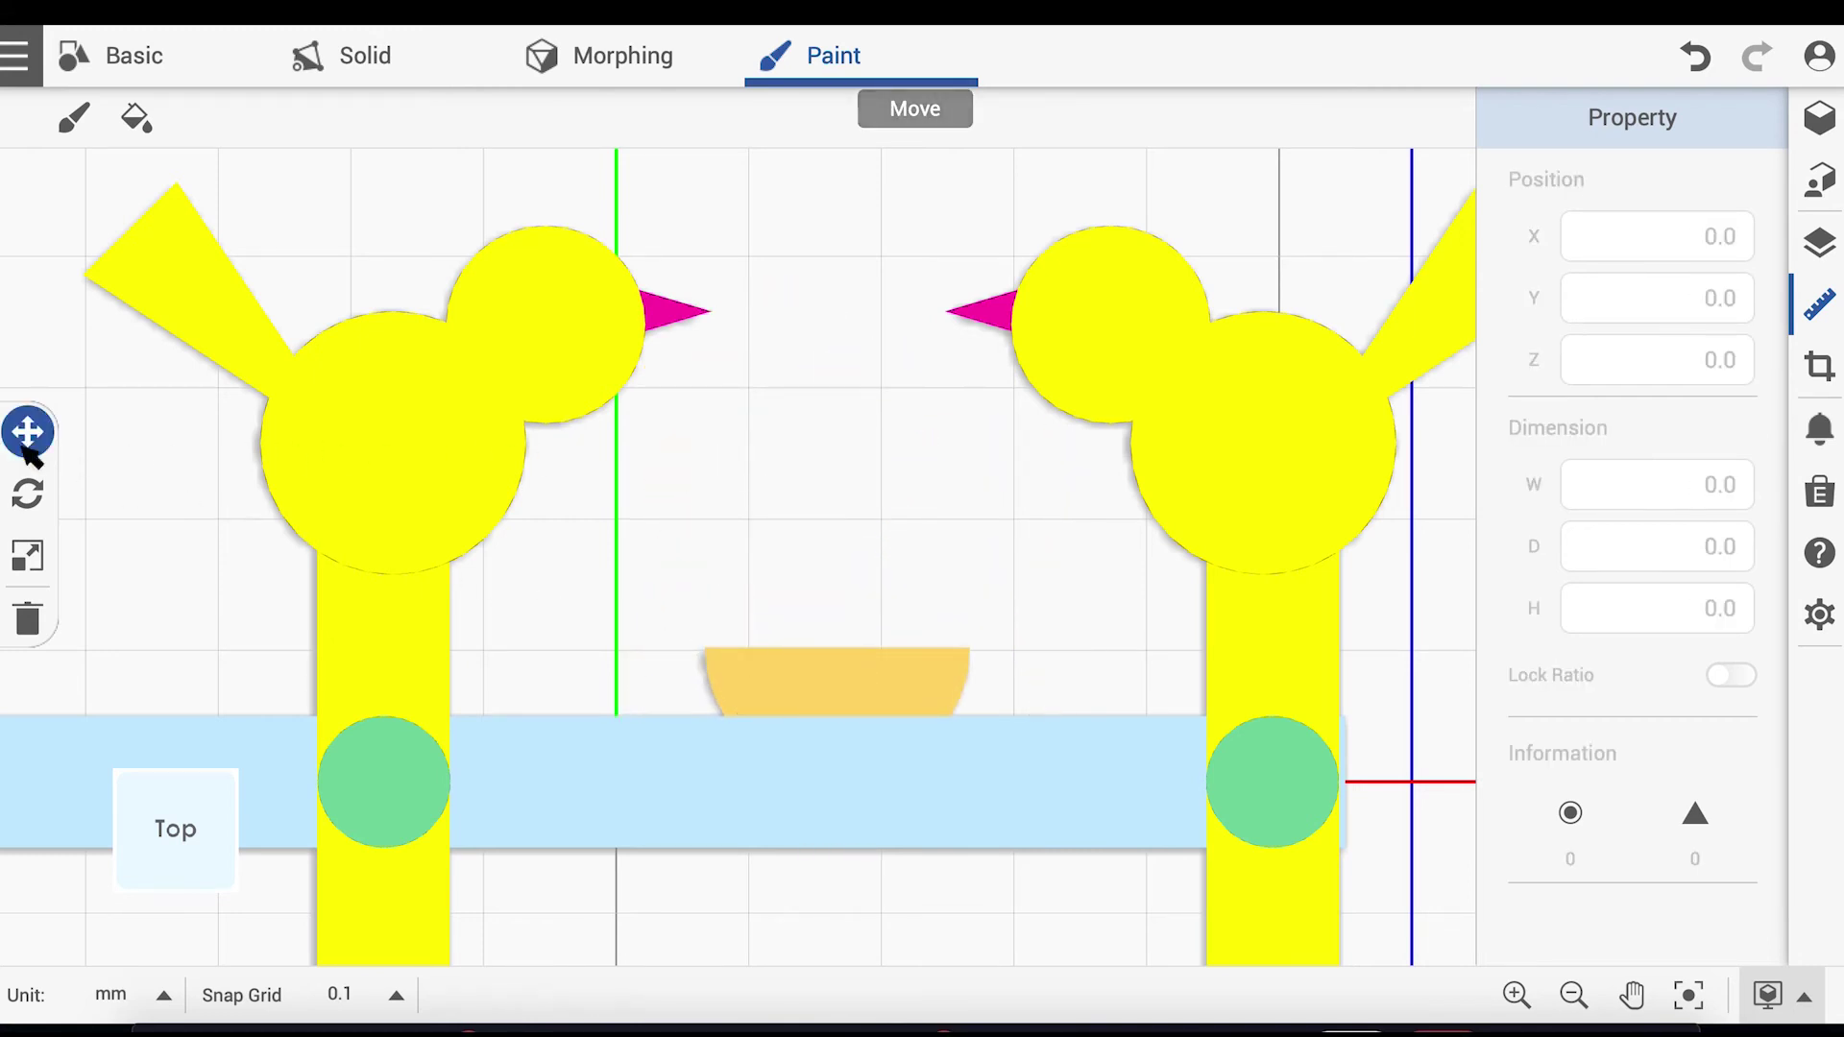
pyautogui.click(809, 664)
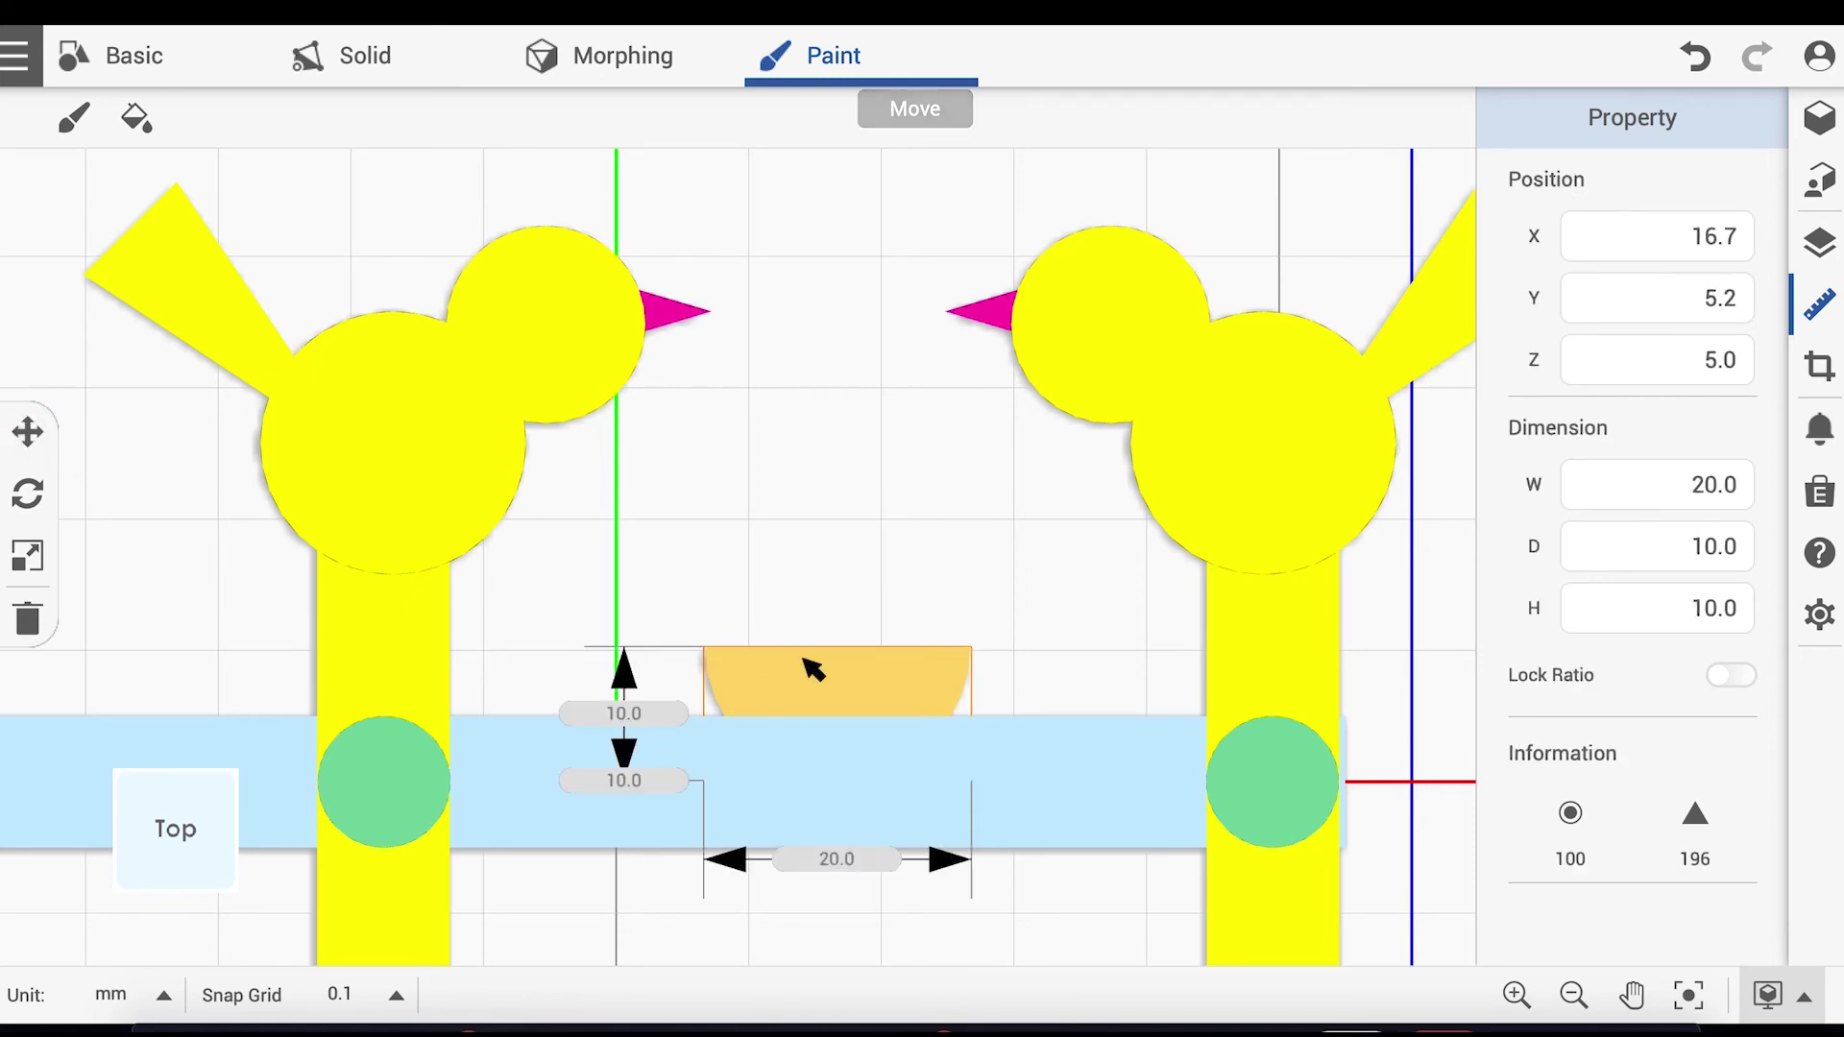
pyautogui.click(1720, 615)
pyautogui.write('1')
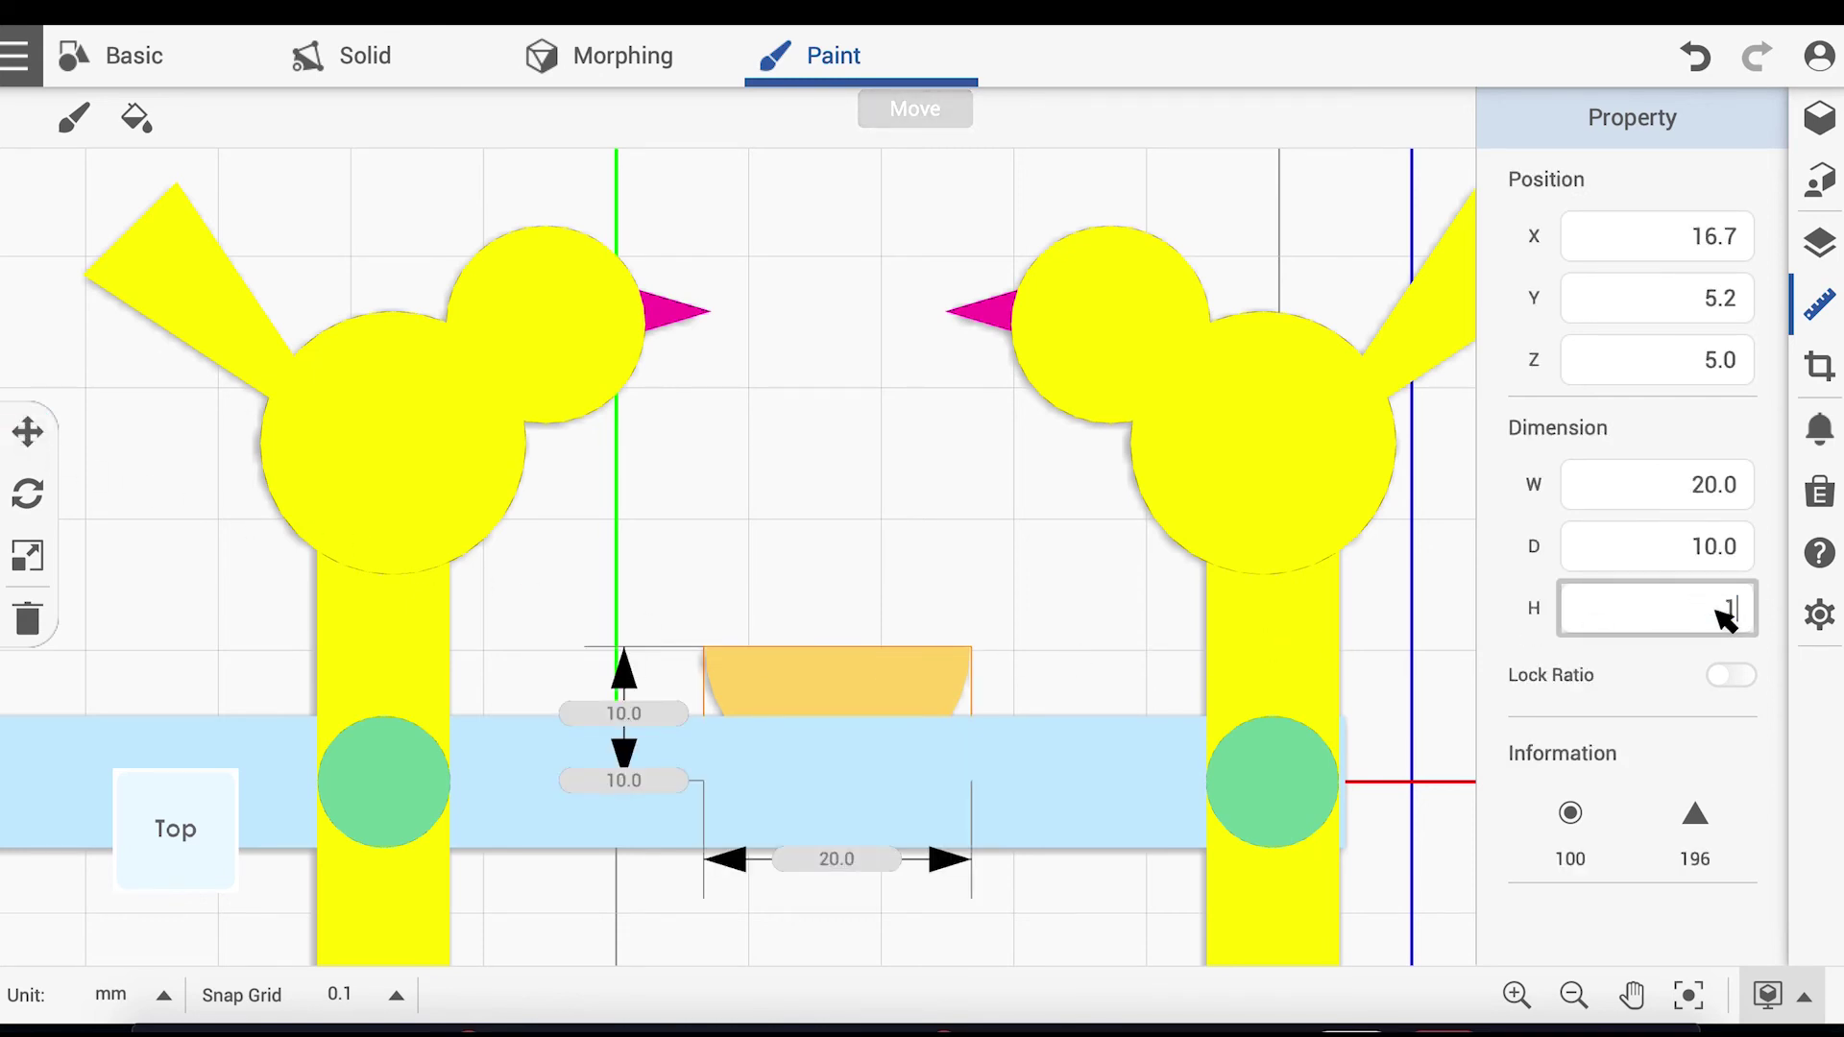
pyautogui.press('Return')
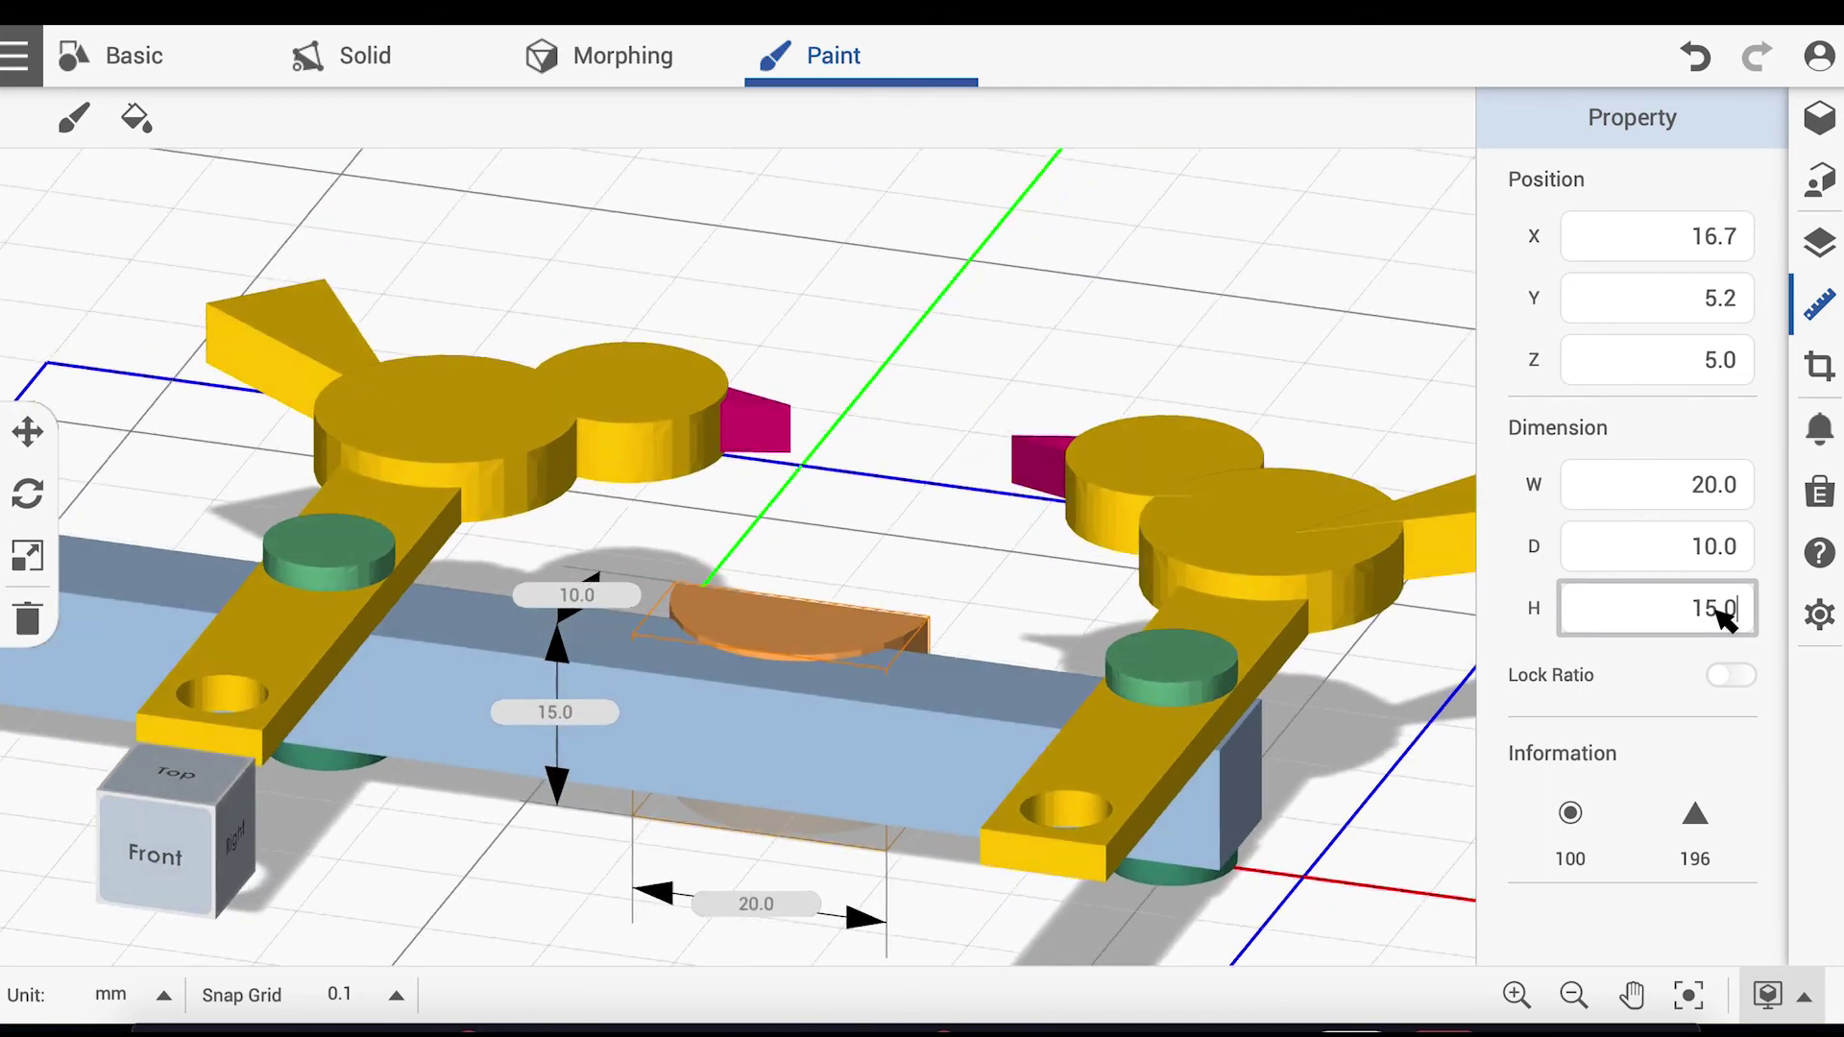
# Step: Raise the half-cylinder seed dish higher along Z
pyautogui.click(27, 432)
pyautogui.click(811, 622)
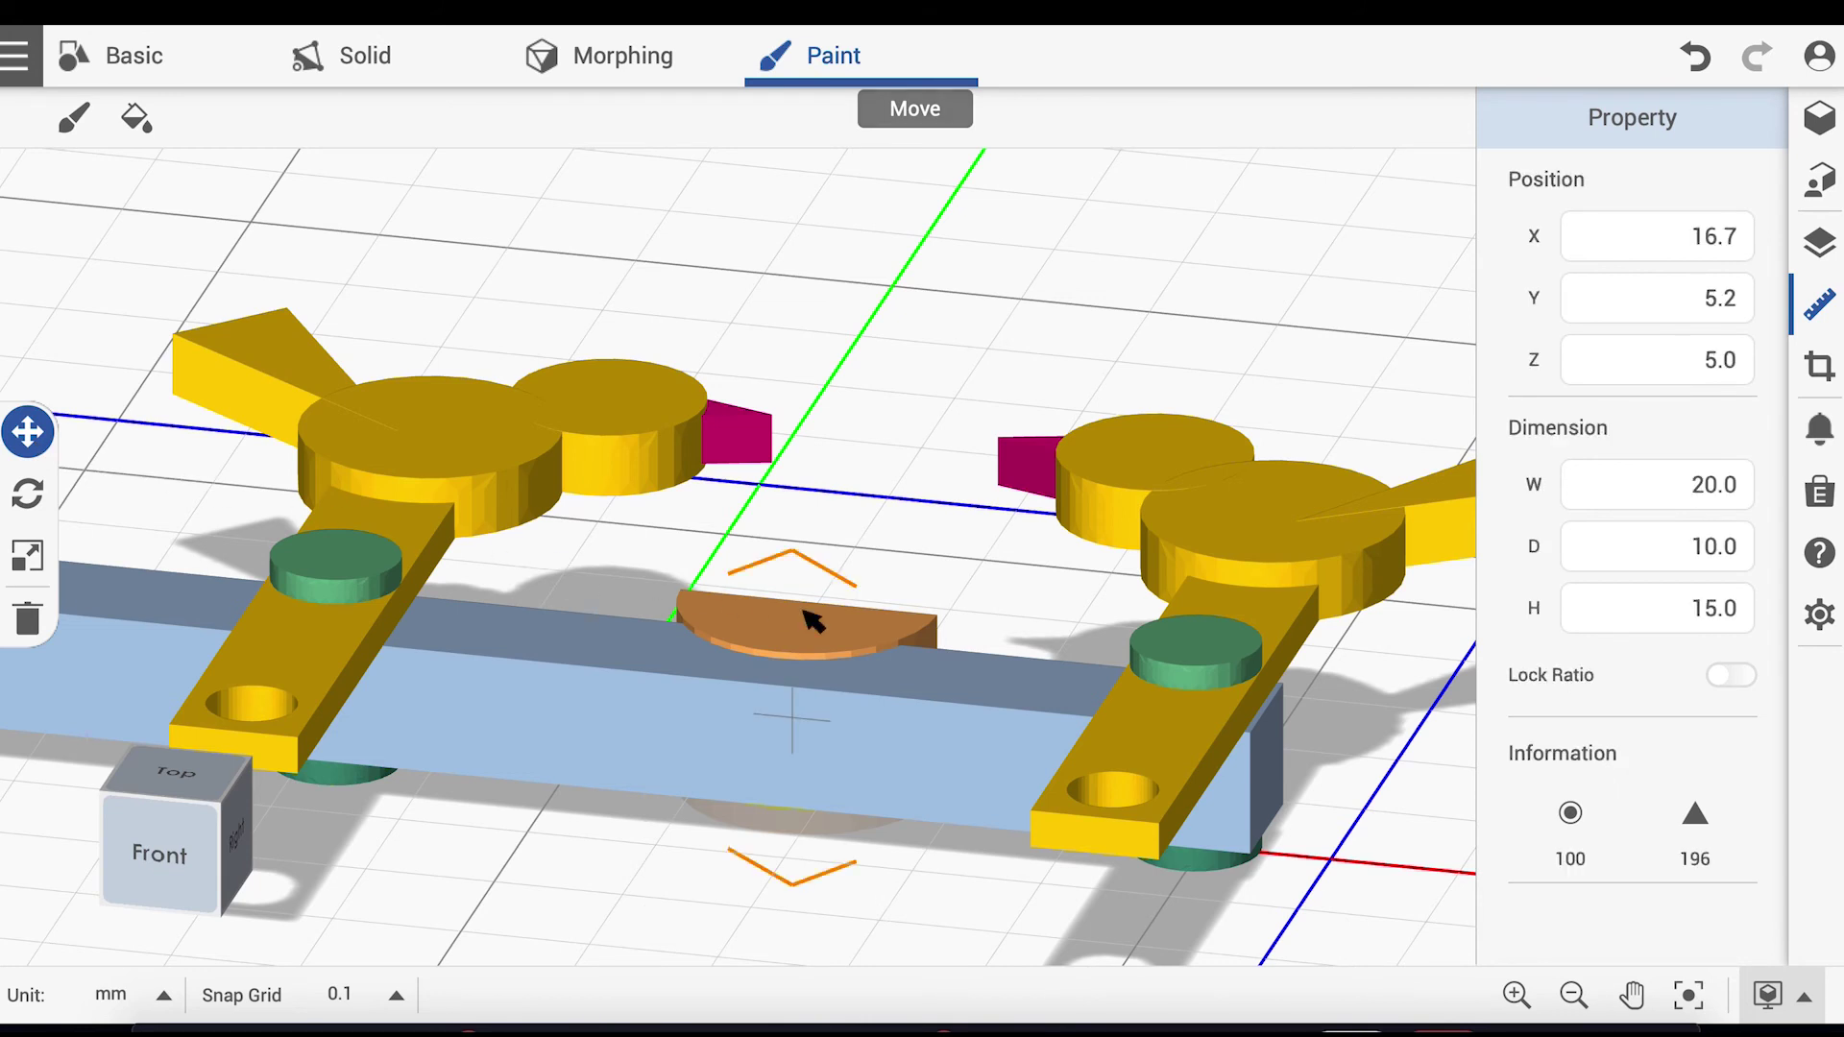
pyautogui.moveTo(791, 568); pyautogui.dragTo(794, 534)
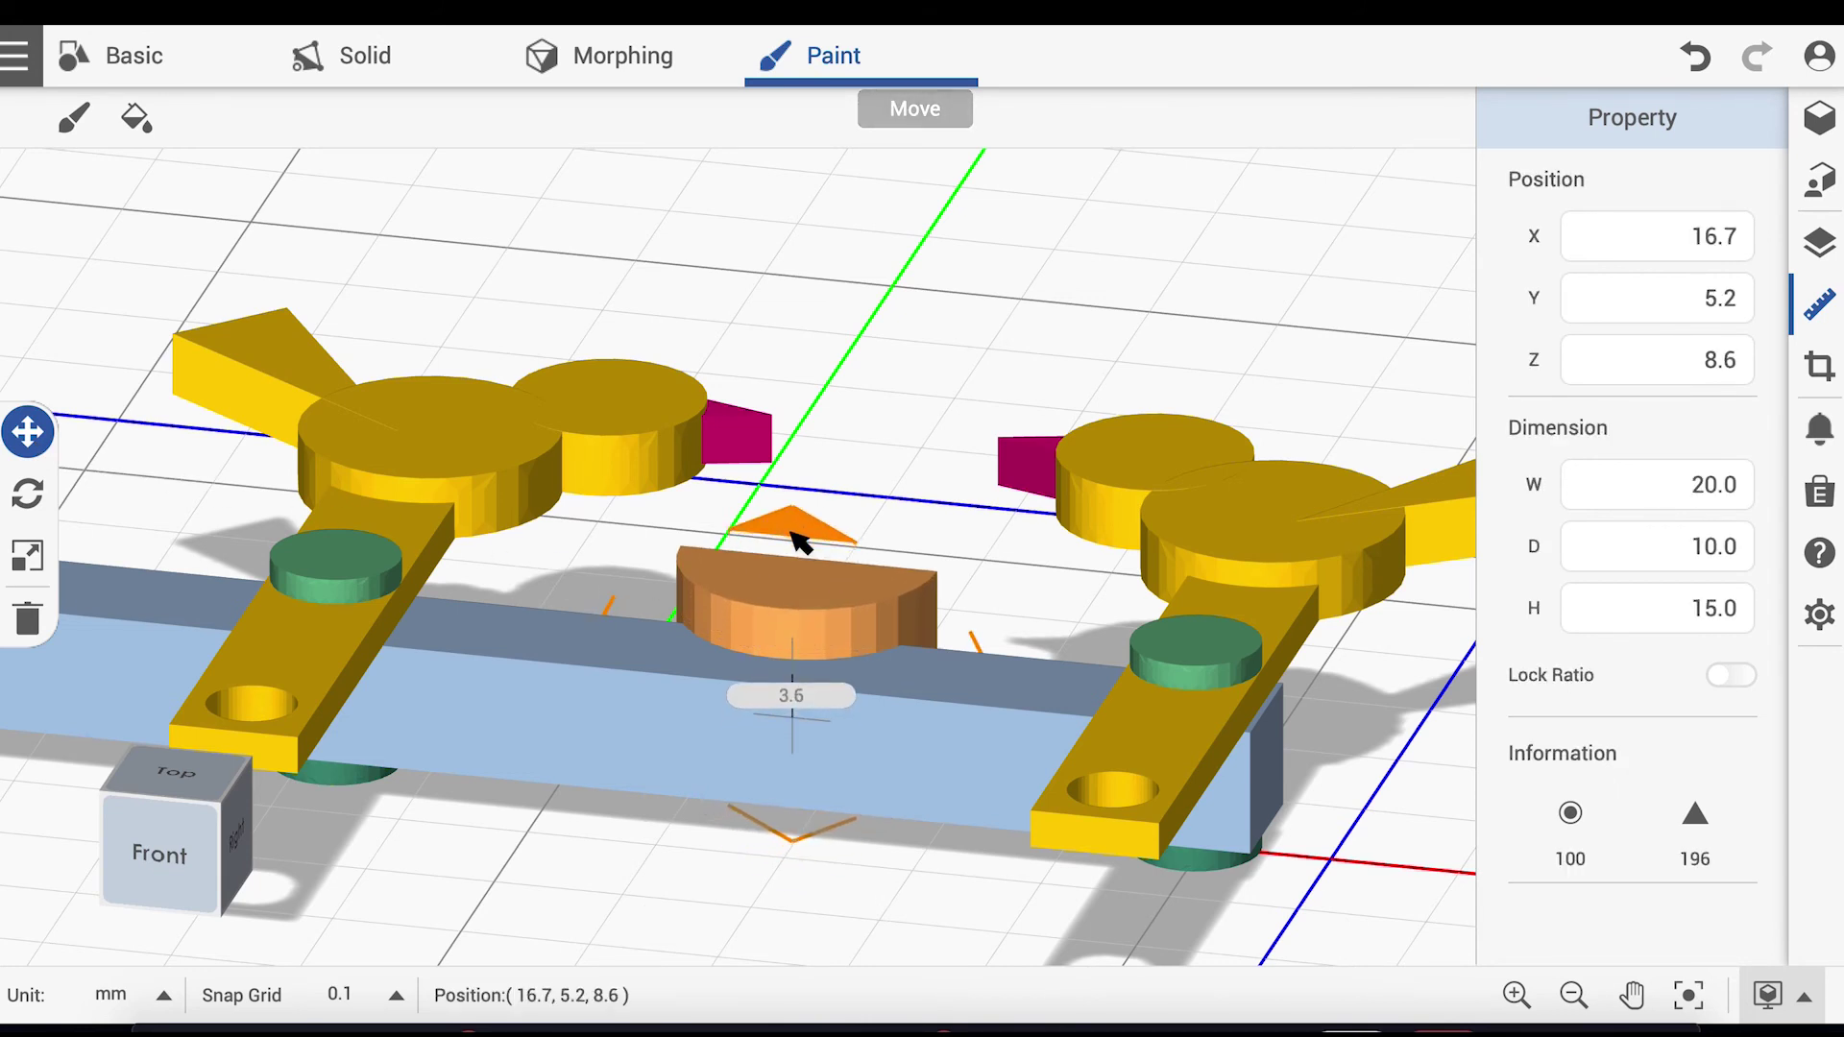
pyautogui.click(33, 469)
pyautogui.click(757, 565)
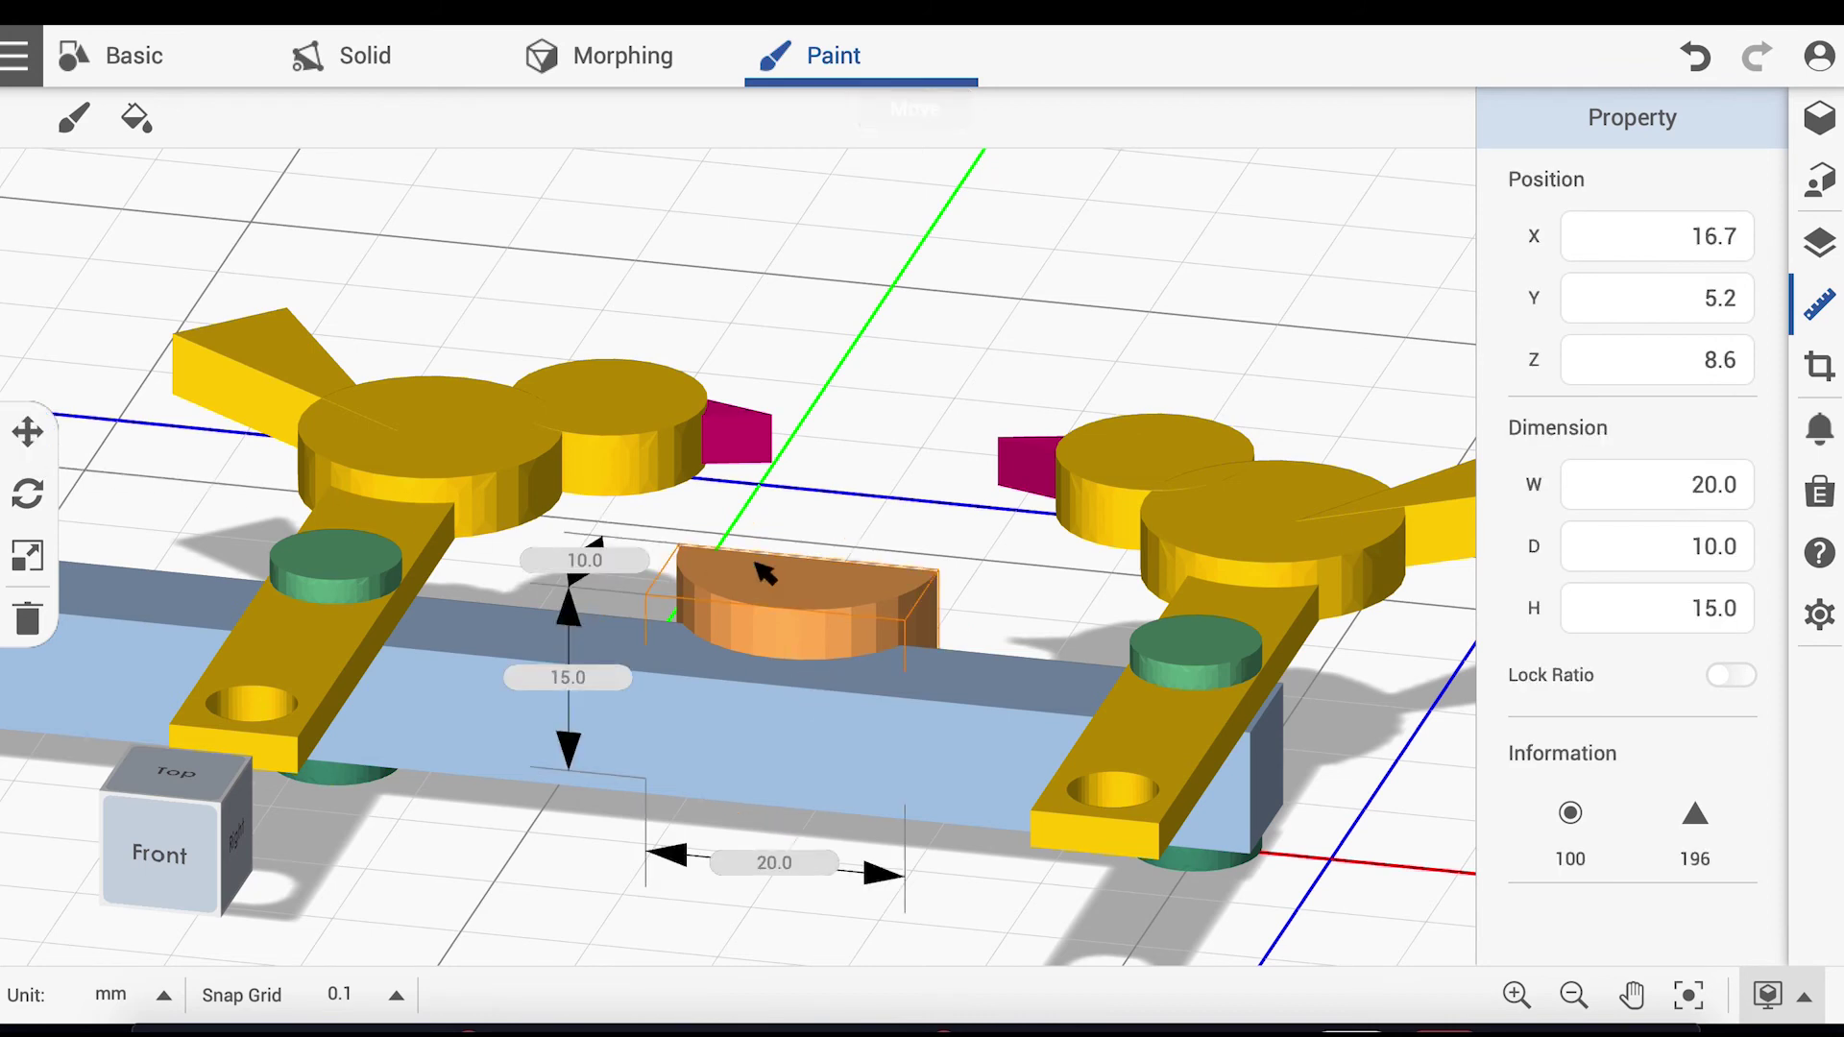
# Step: Position the seed dish at X 16.0, Z 8.0, Y 5.0 and view from the top
pyautogui.click(1725, 250)
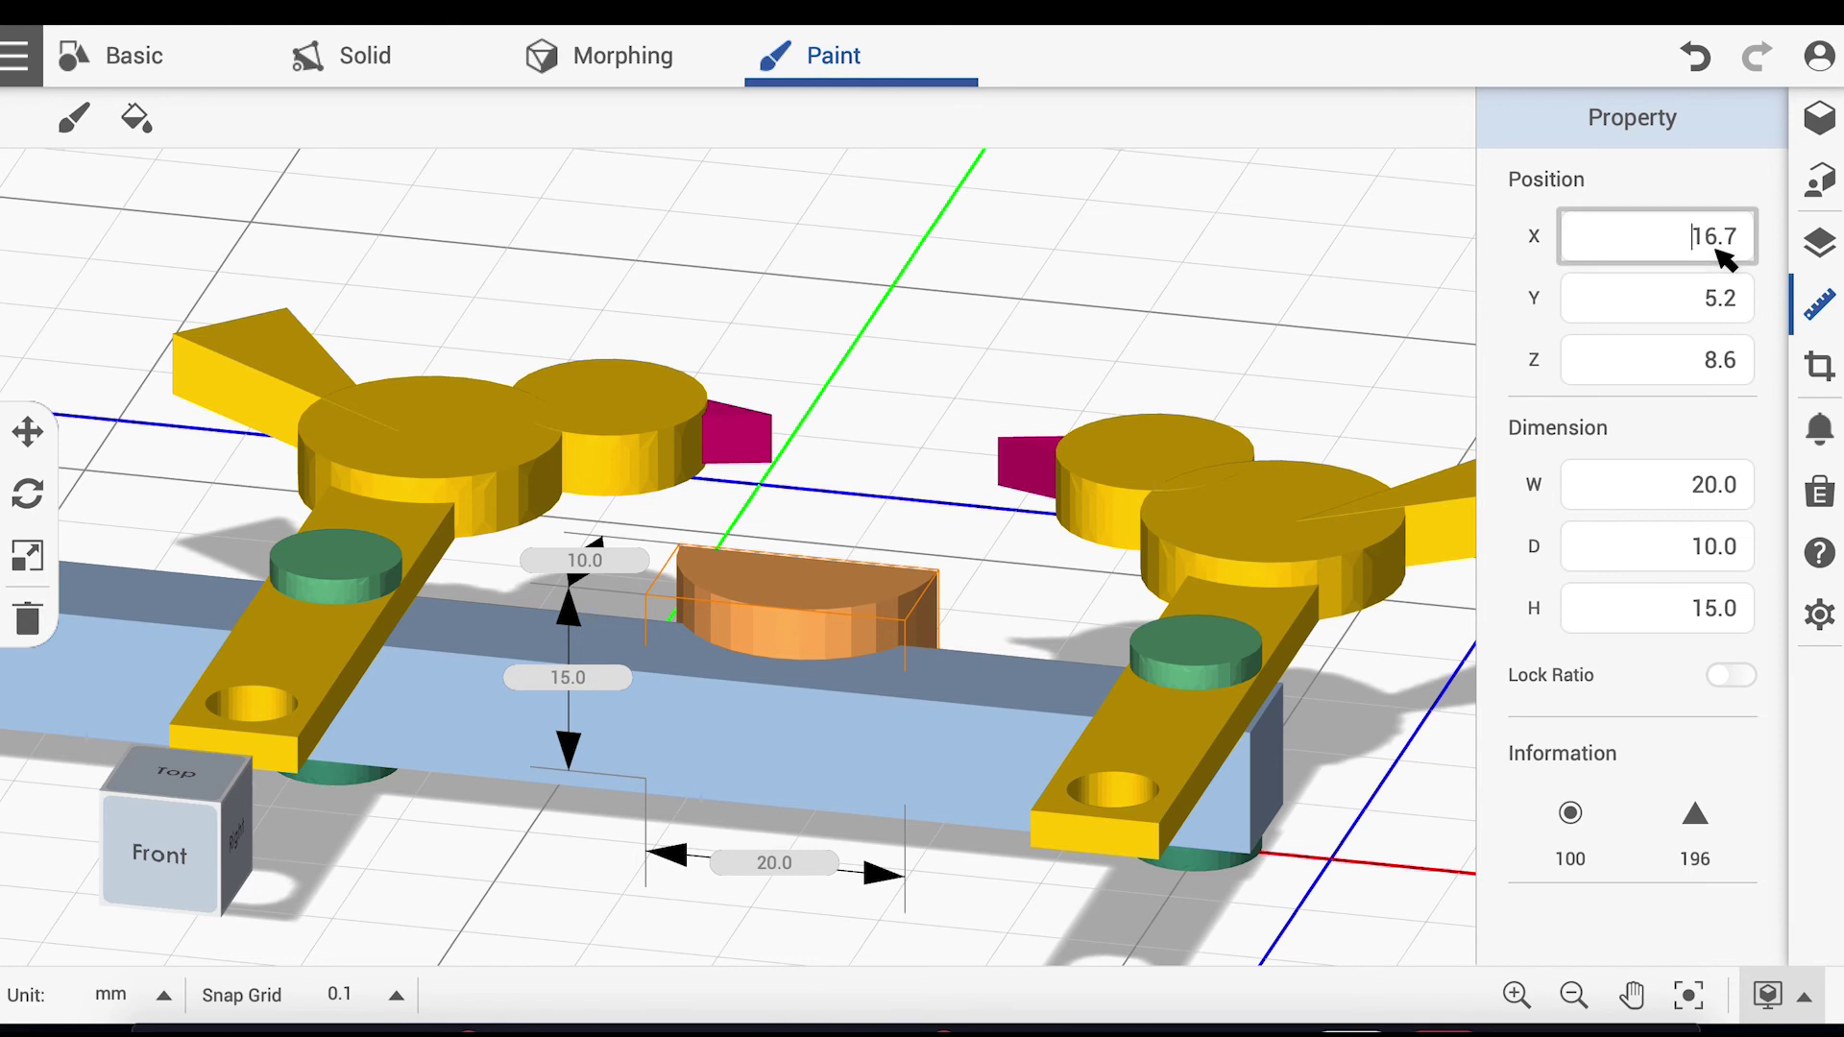
pyautogui.write('1')
pyautogui.press('Return')
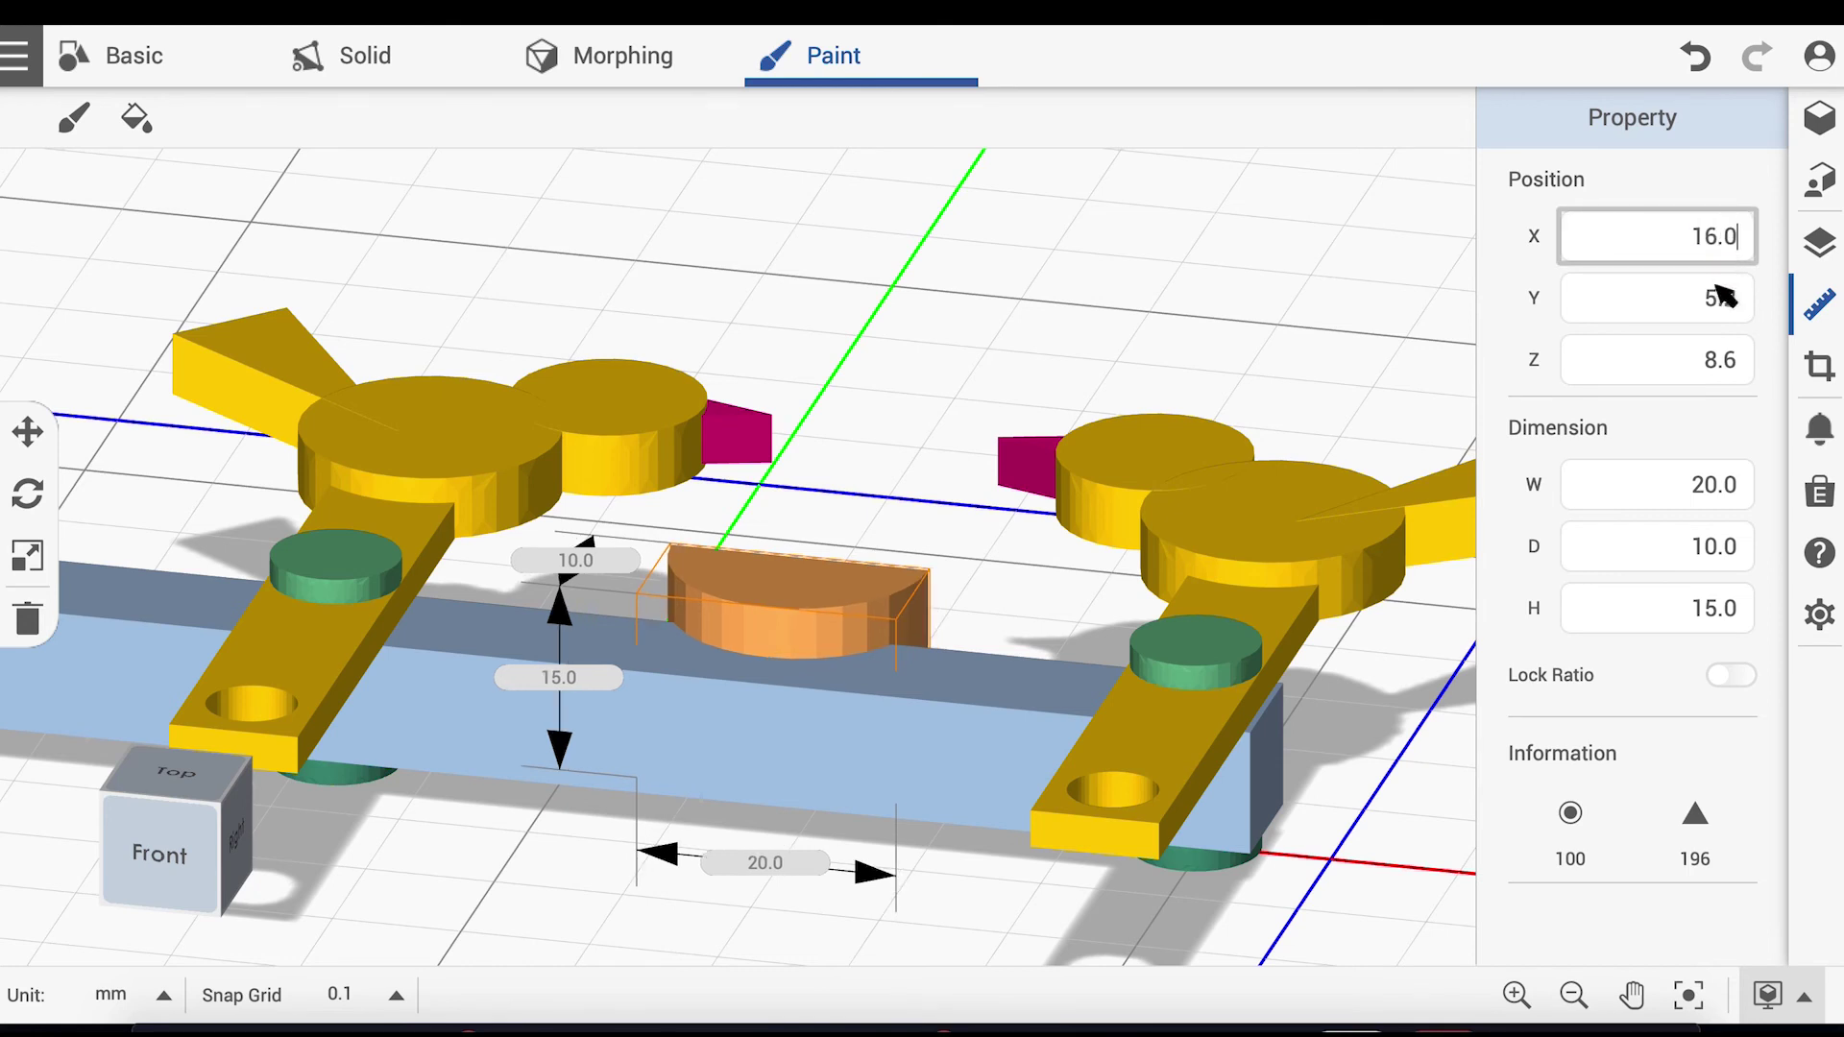
pyautogui.click(1724, 375)
pyautogui.write('8')
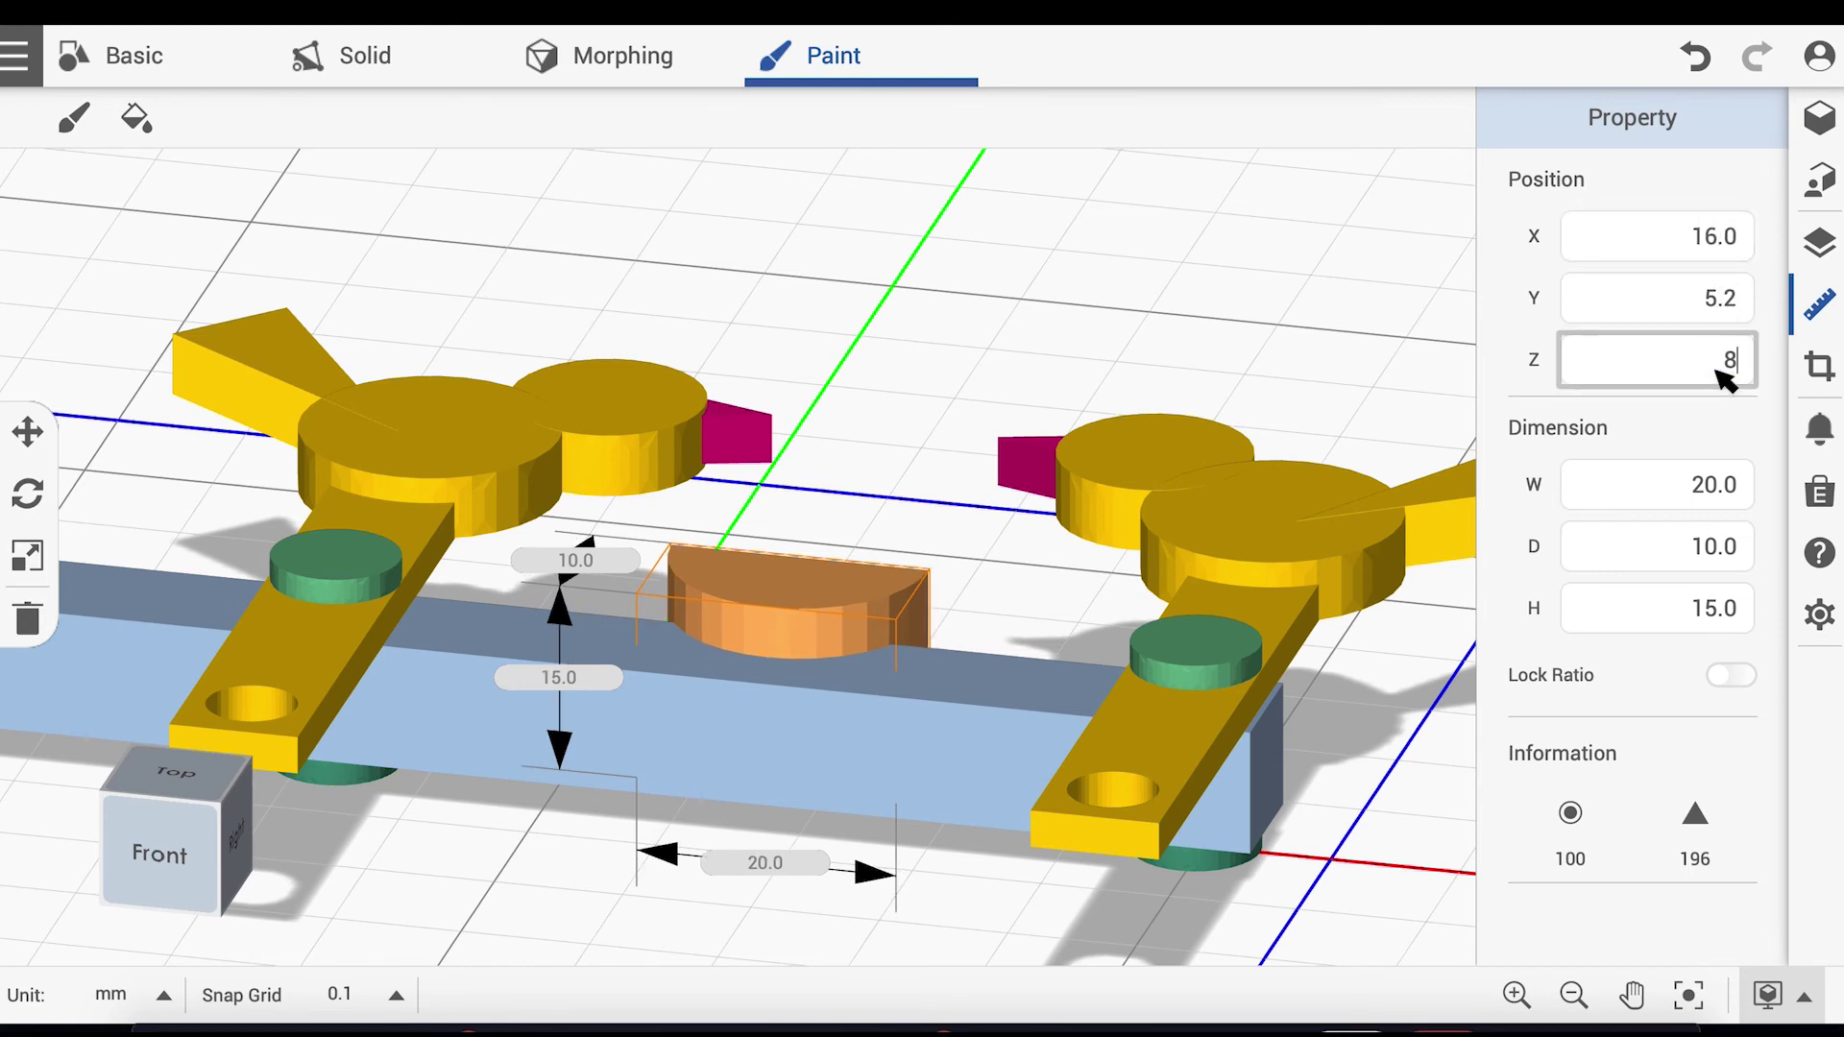
pyautogui.press('Return')
pyautogui.click(1719, 314)
pyautogui.write('5.0')
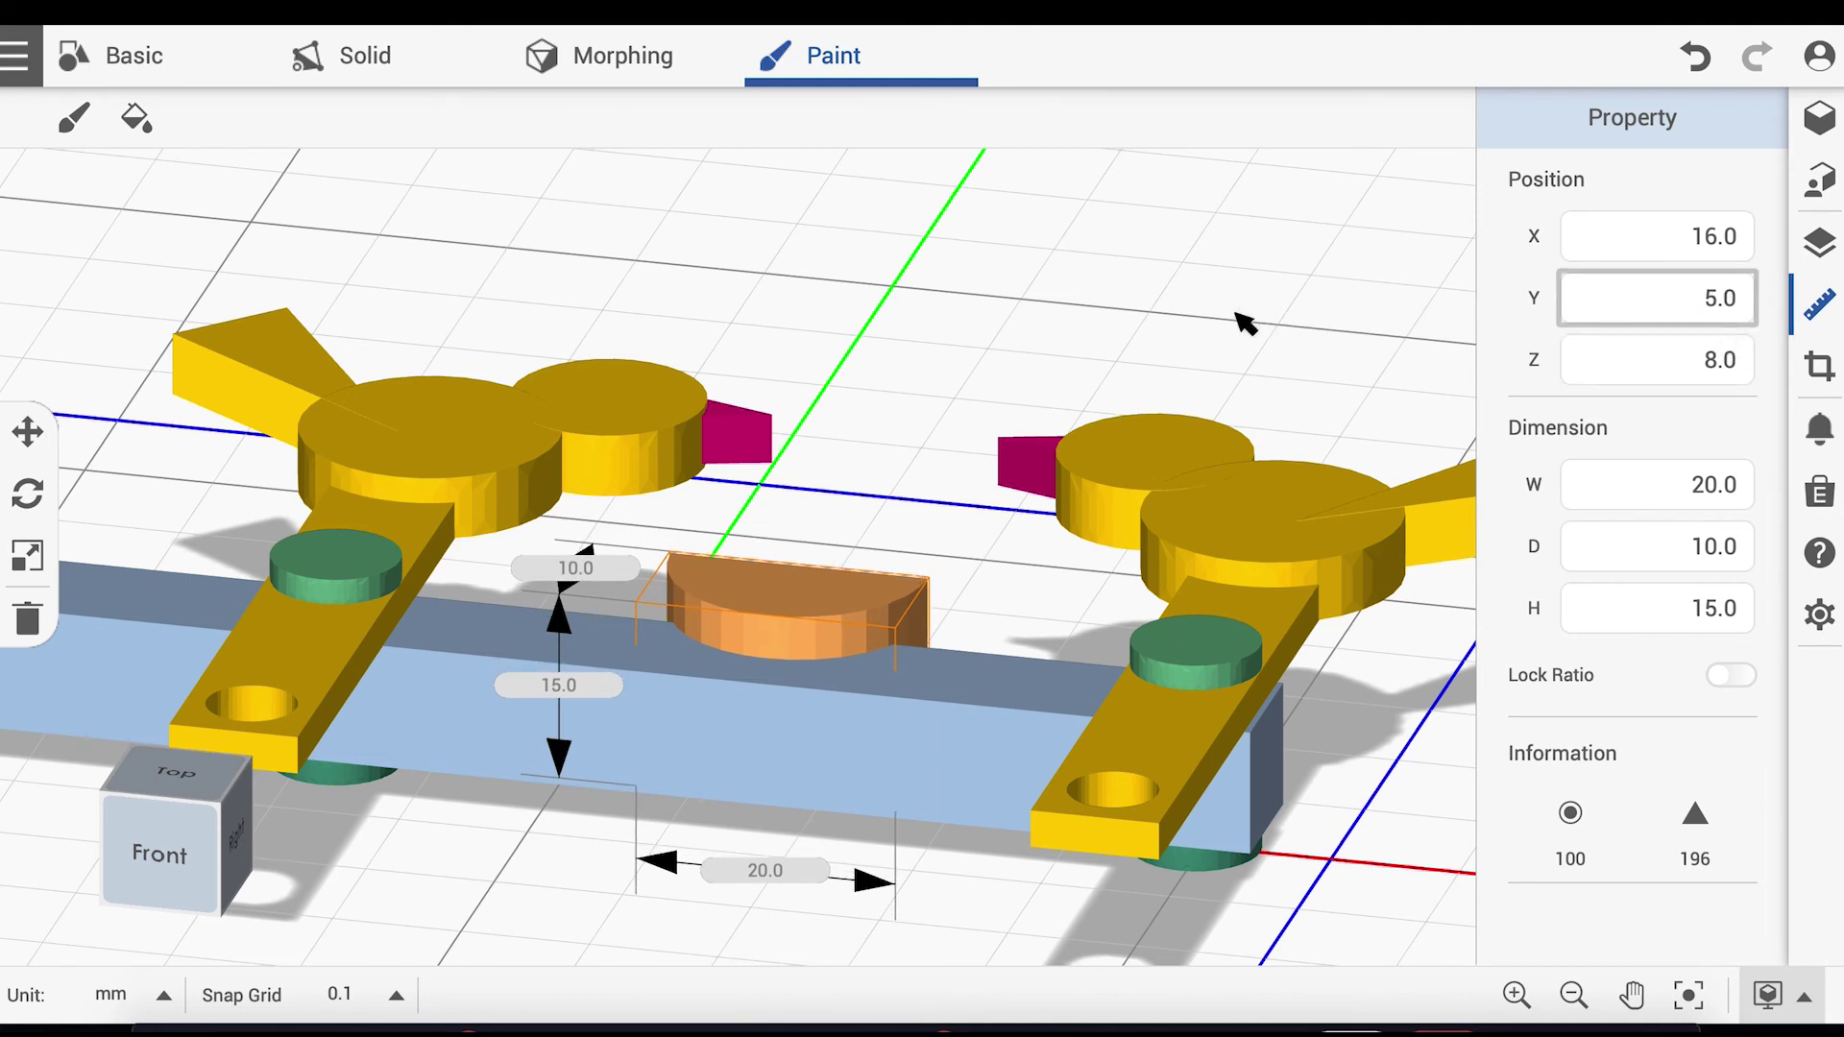
pyautogui.scroll(-3, 1246, 323)
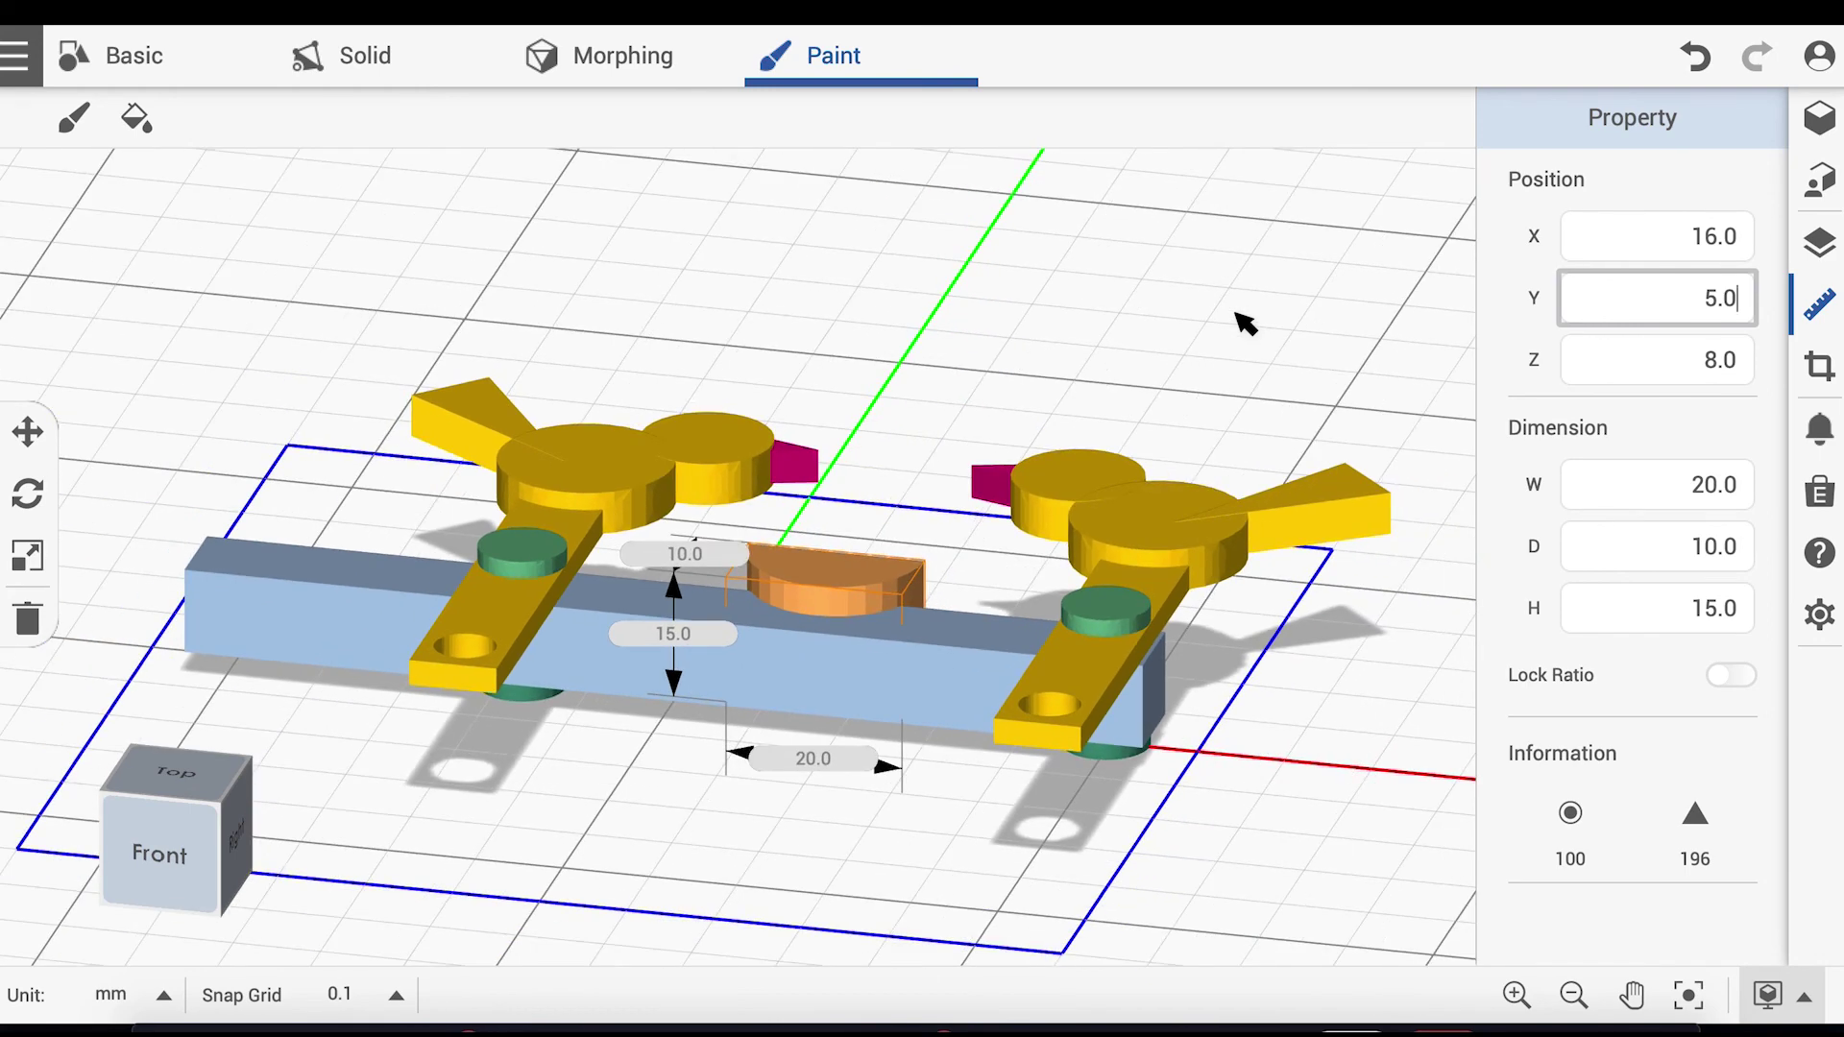
pyautogui.press('t')
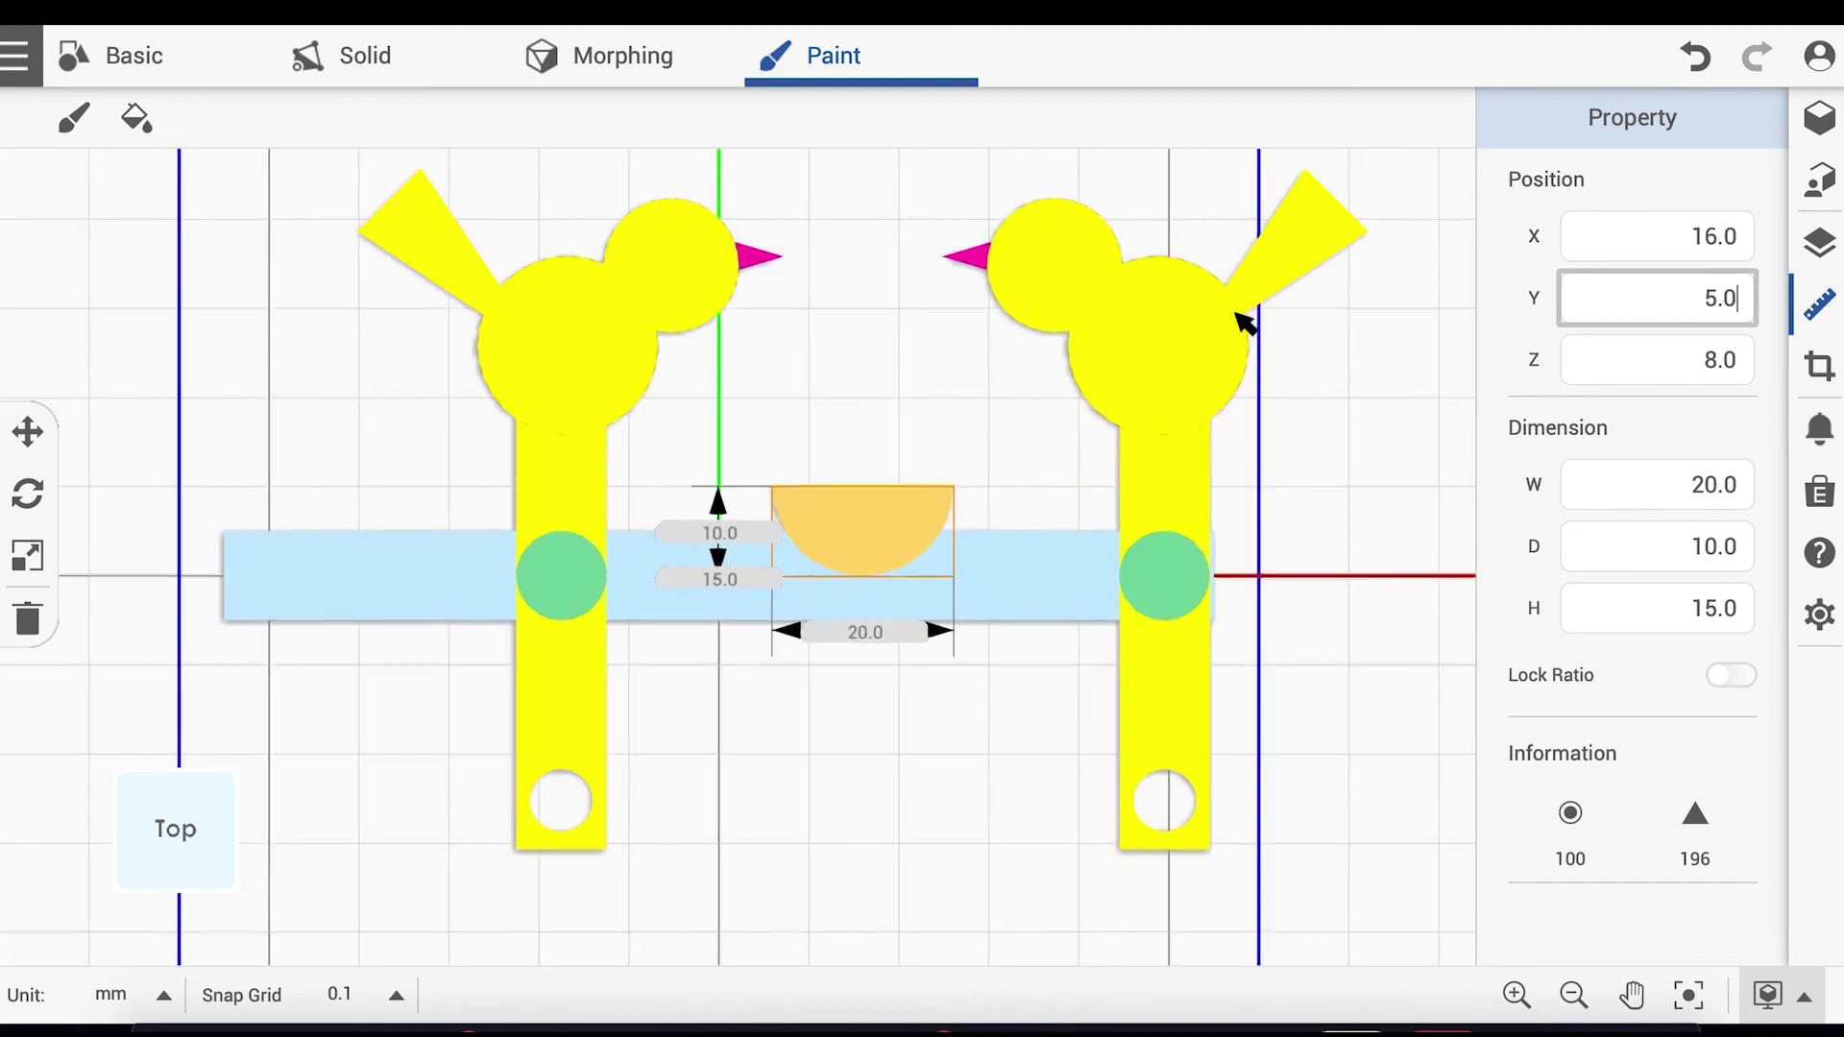
pyautogui.click(115, 74)
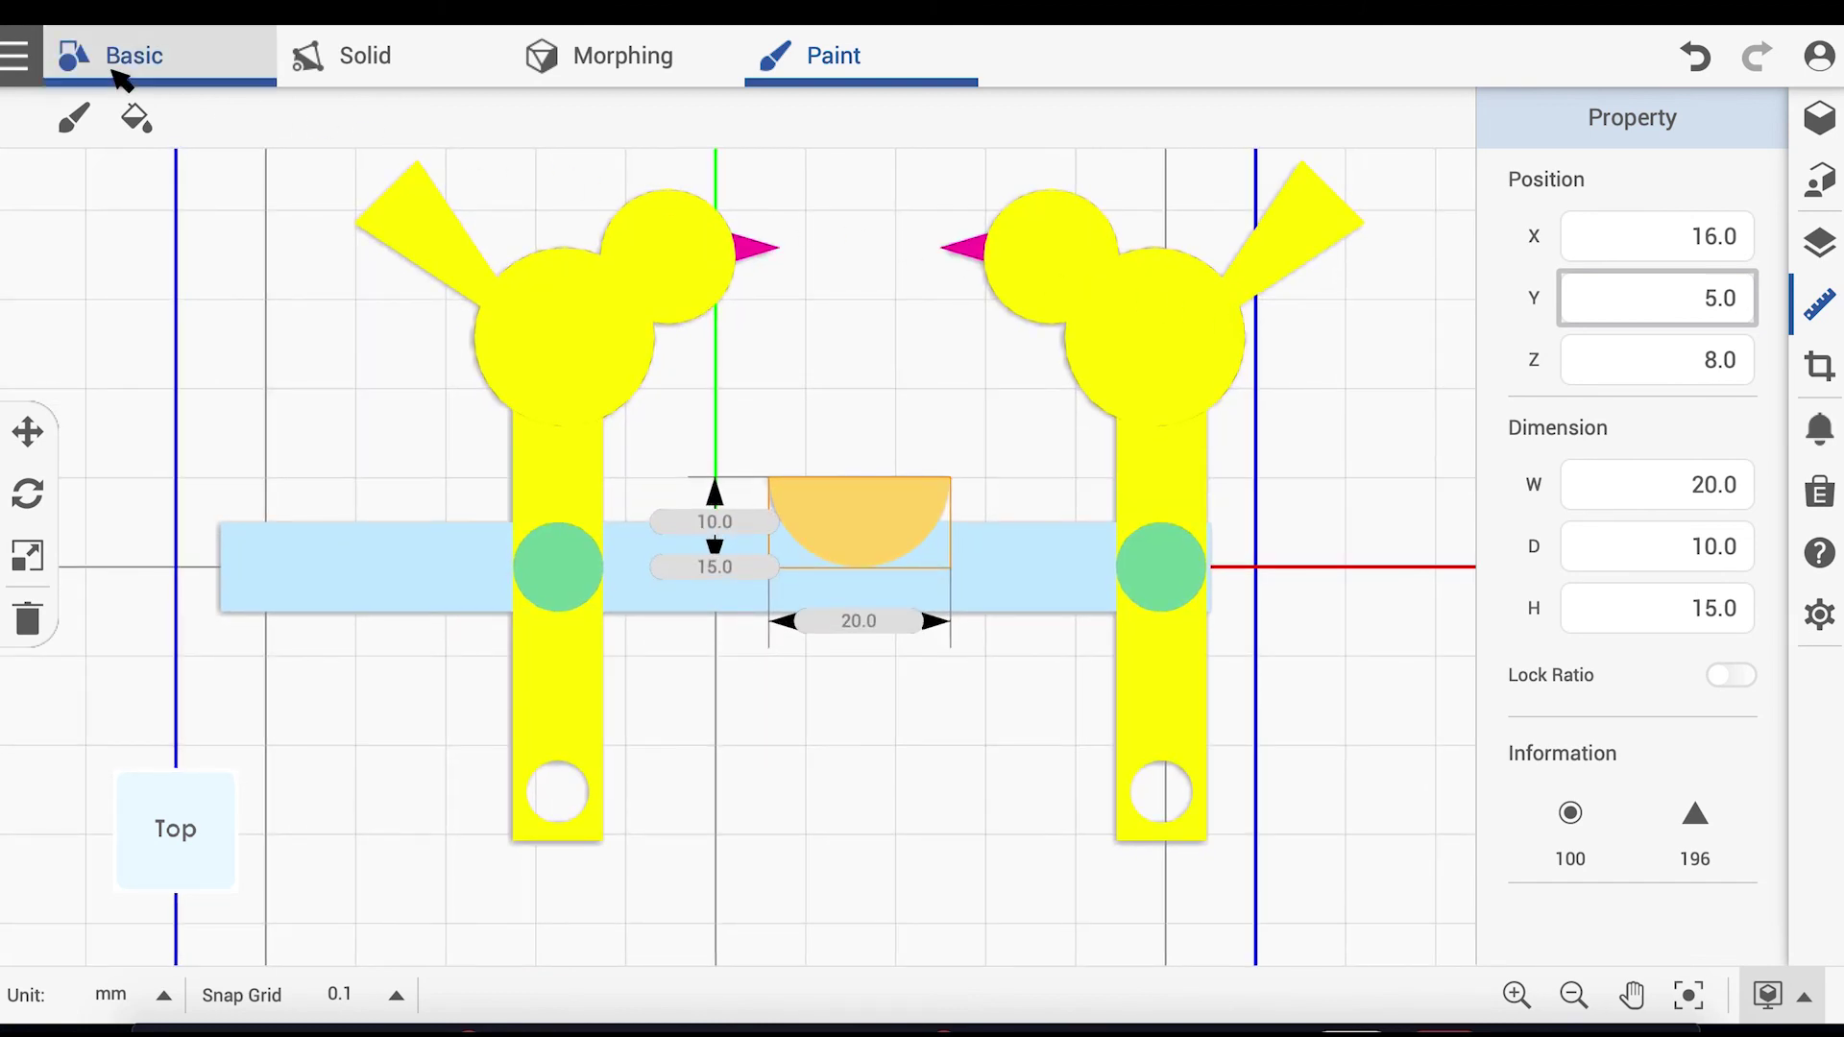
# Step: Mirror the light-blue crossbar to place a copy below
pyautogui.click(193, 127)
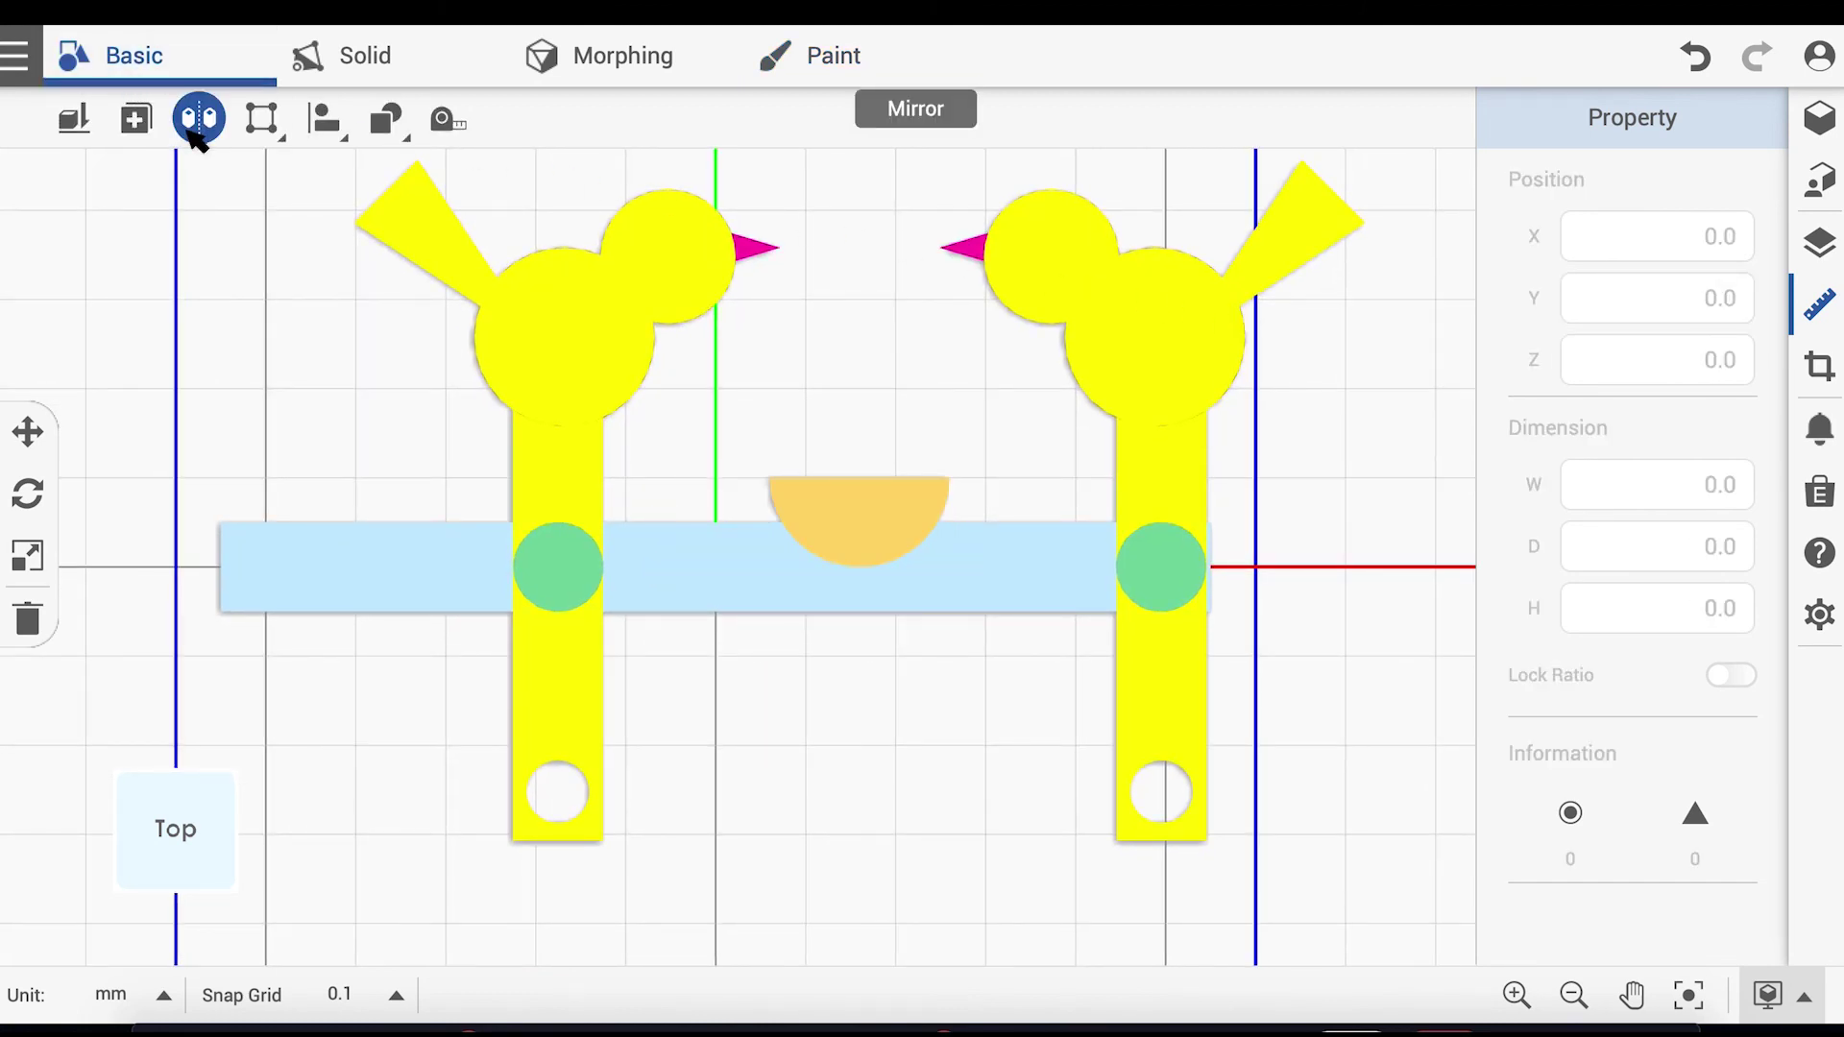
pyautogui.click(726, 572)
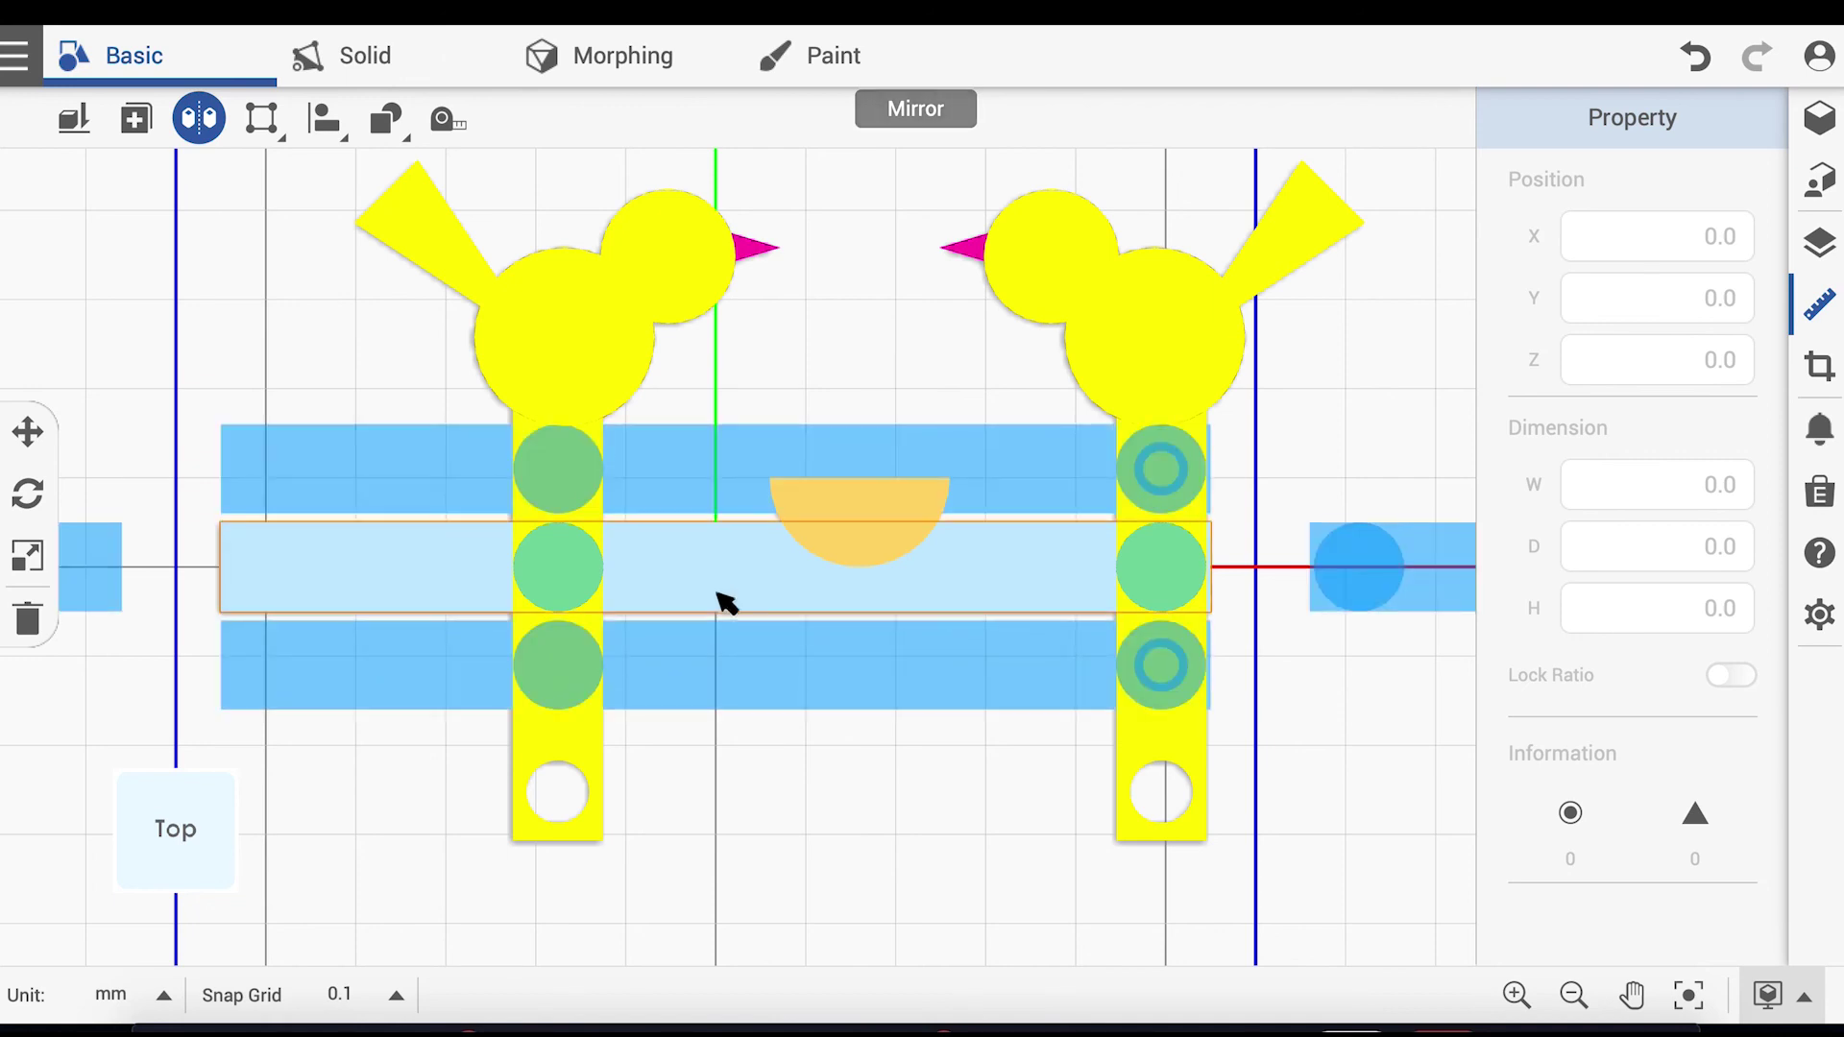
pyautogui.click(727, 668)
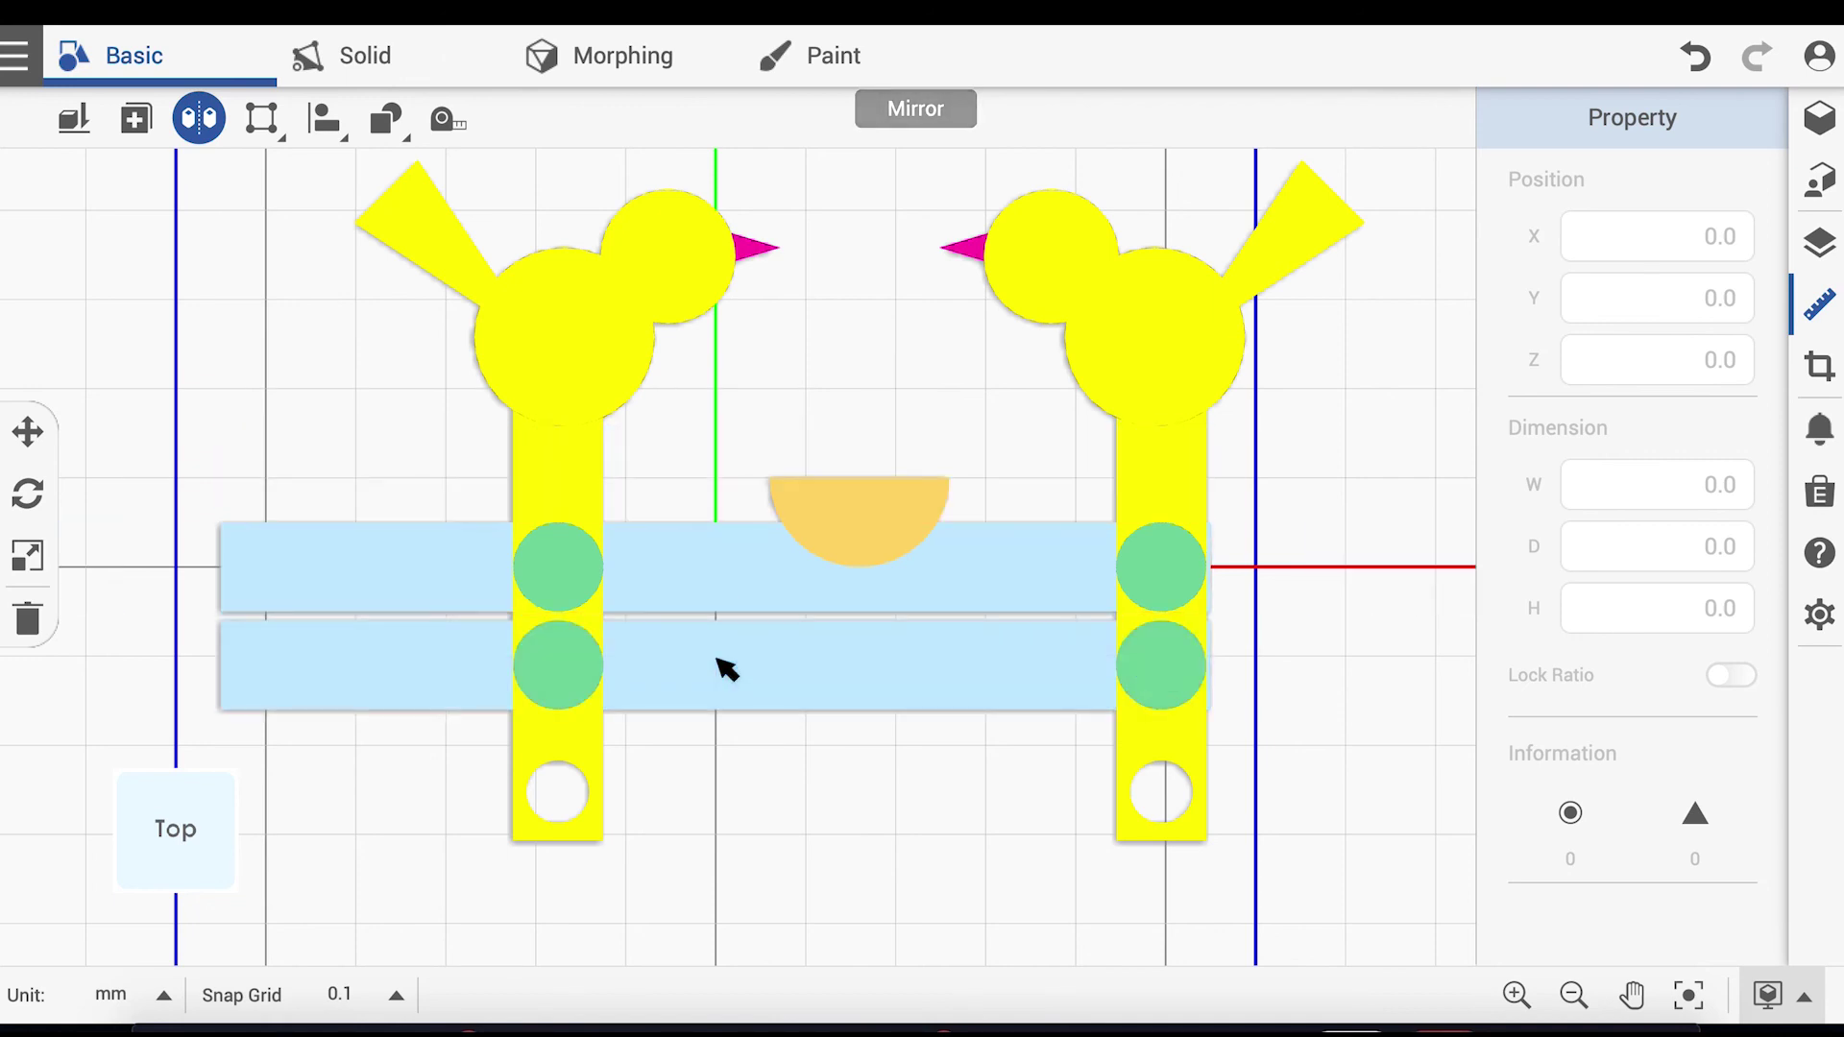
# Step: Rotate the lower crossbar copy and move it down to the bars' ends
pyautogui.click(27, 495)
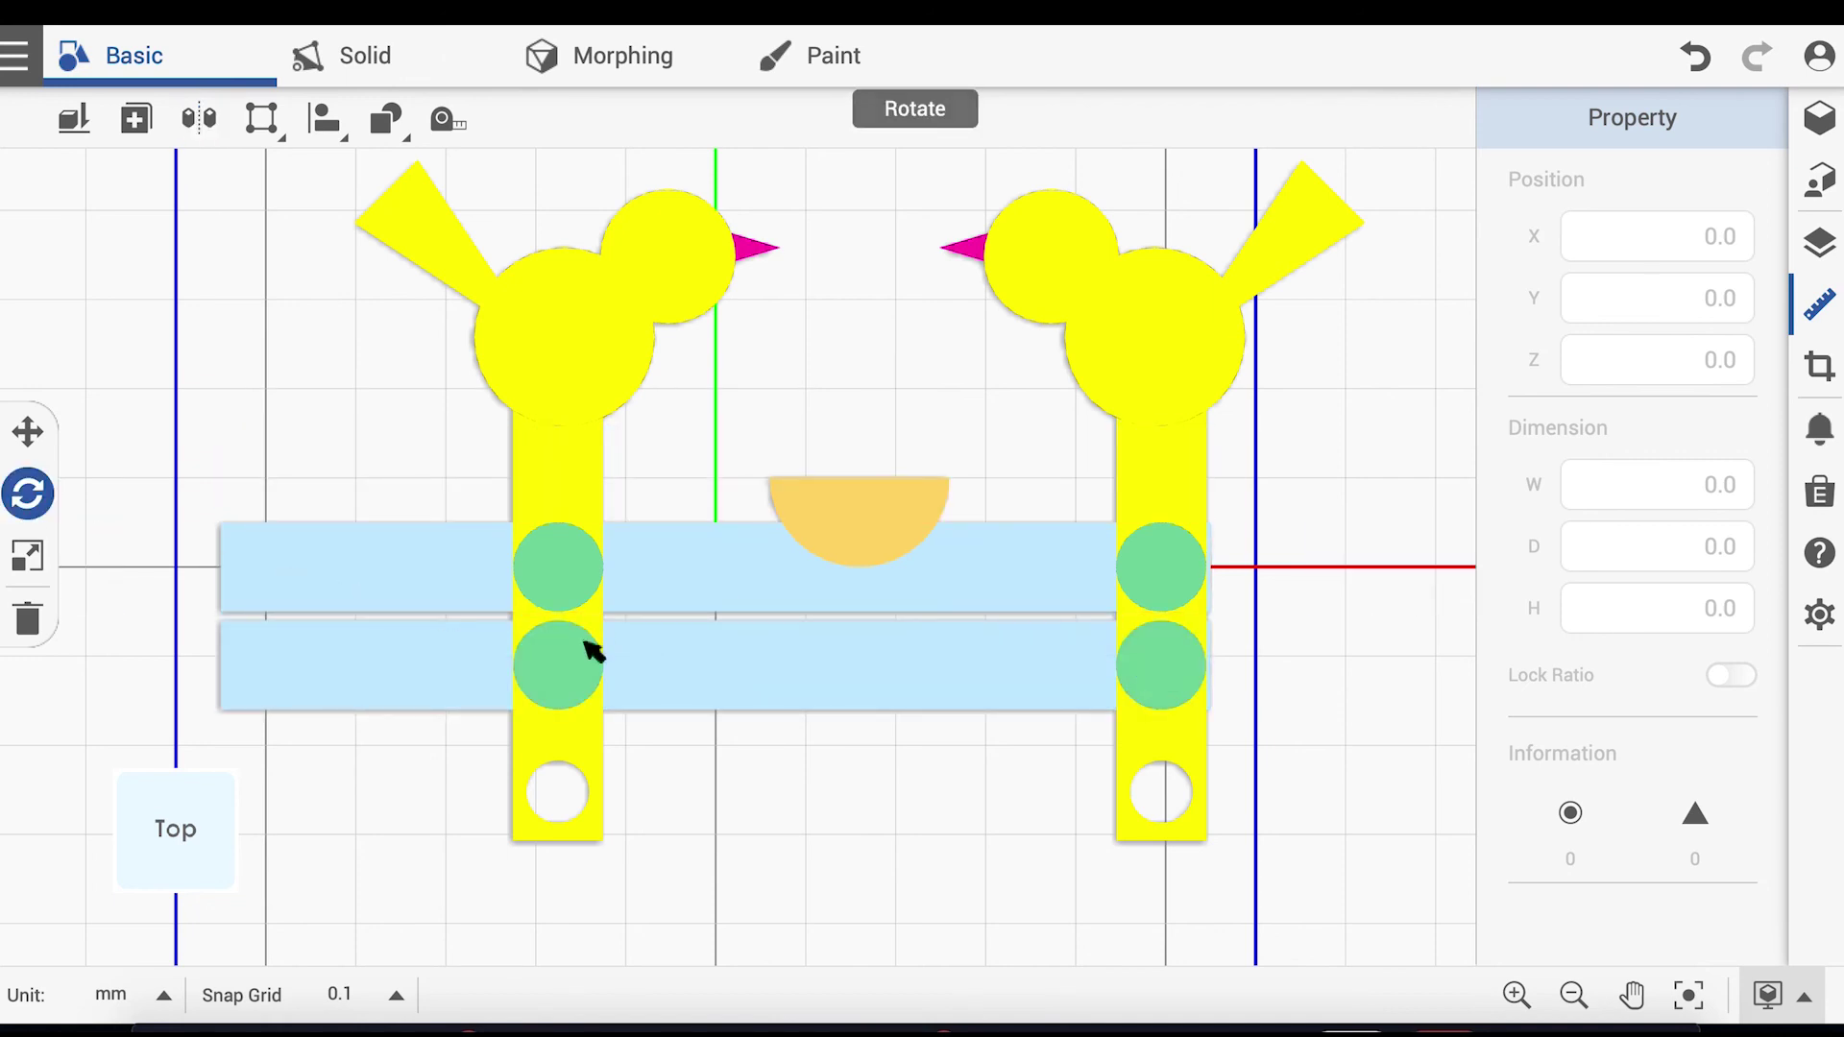
pyautogui.click(670, 669)
pyautogui.moveTo(243, 444)
pyautogui.mouseDown()
pyautogui.moveTo(277, 382)
pyautogui.moveTo(971, 198)
pyautogui.moveTo(1247, 659)
pyautogui.moveTo(1208, 885)
pyautogui.mouseUp()
pyautogui.click(29, 437)
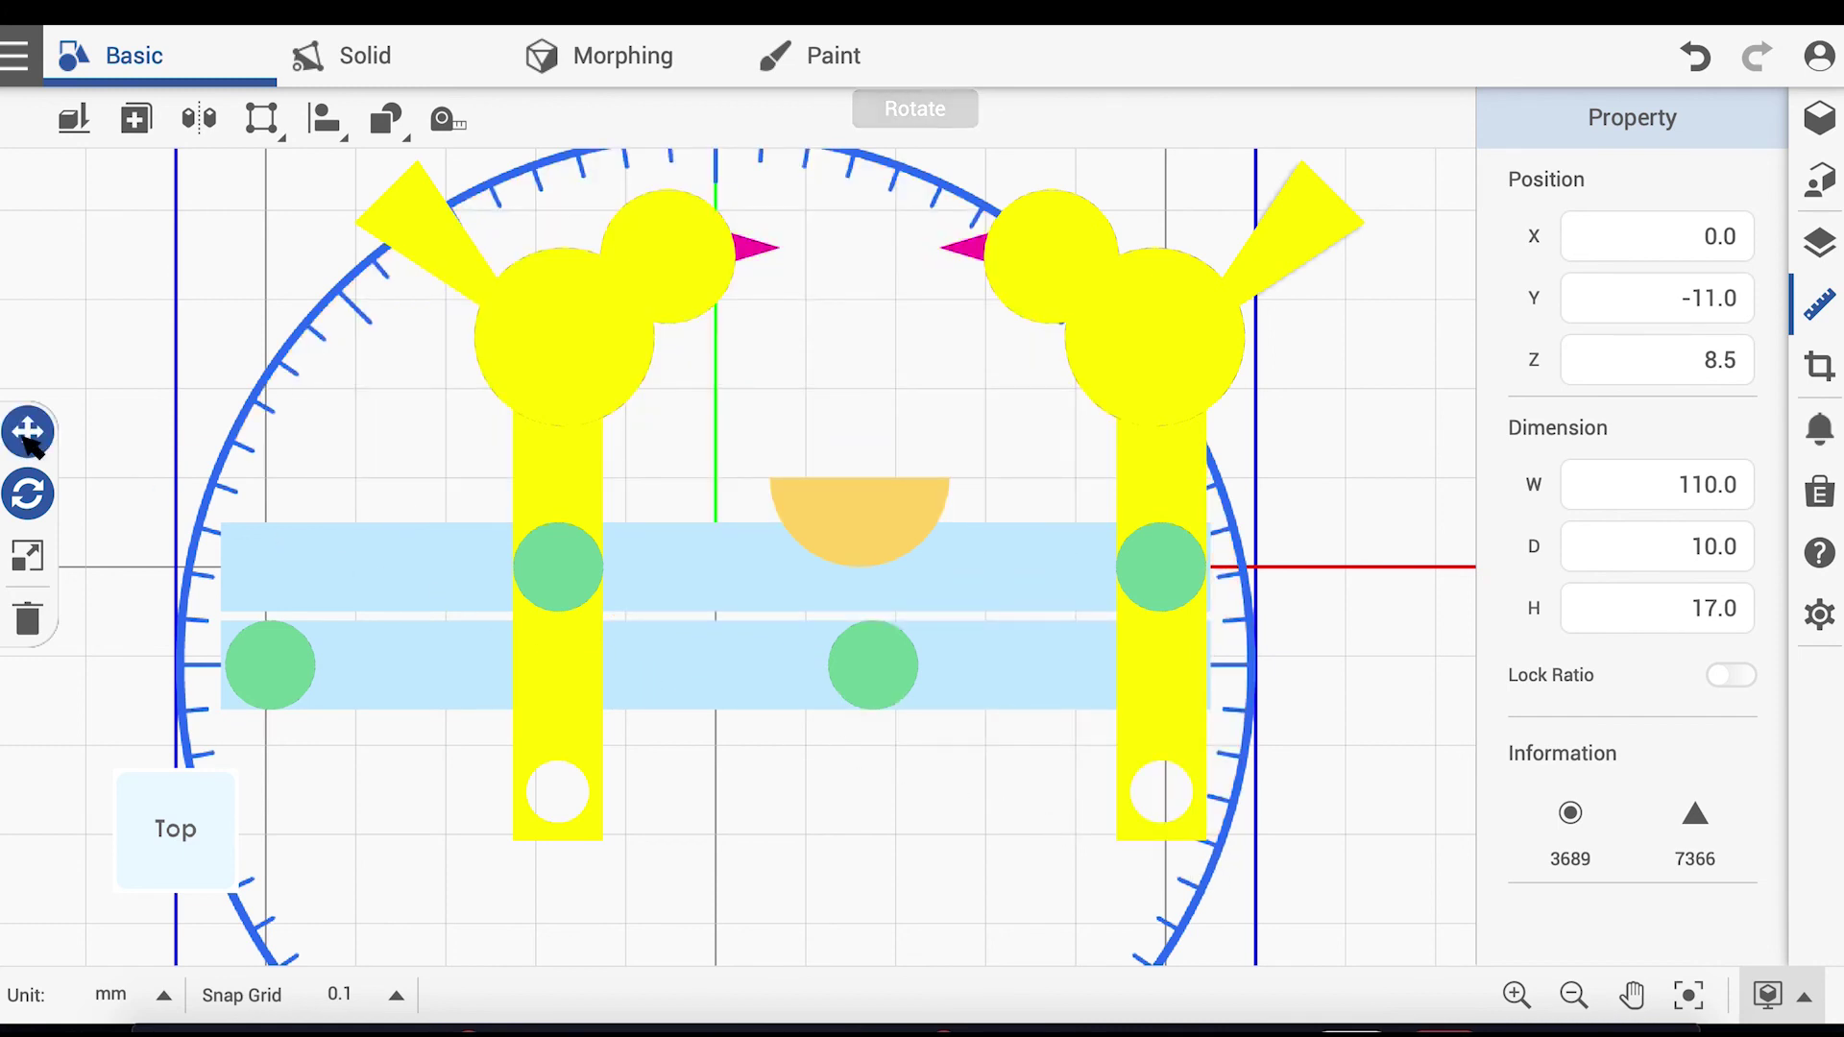
pyautogui.click(659, 679)
pyautogui.moveTo(659, 670)
pyautogui.mouseDown()
pyautogui.moveTo(877, 745)
pyautogui.moveTo(1044, 744)
pyautogui.moveTo(1047, 799)
pyautogui.mouseUp()
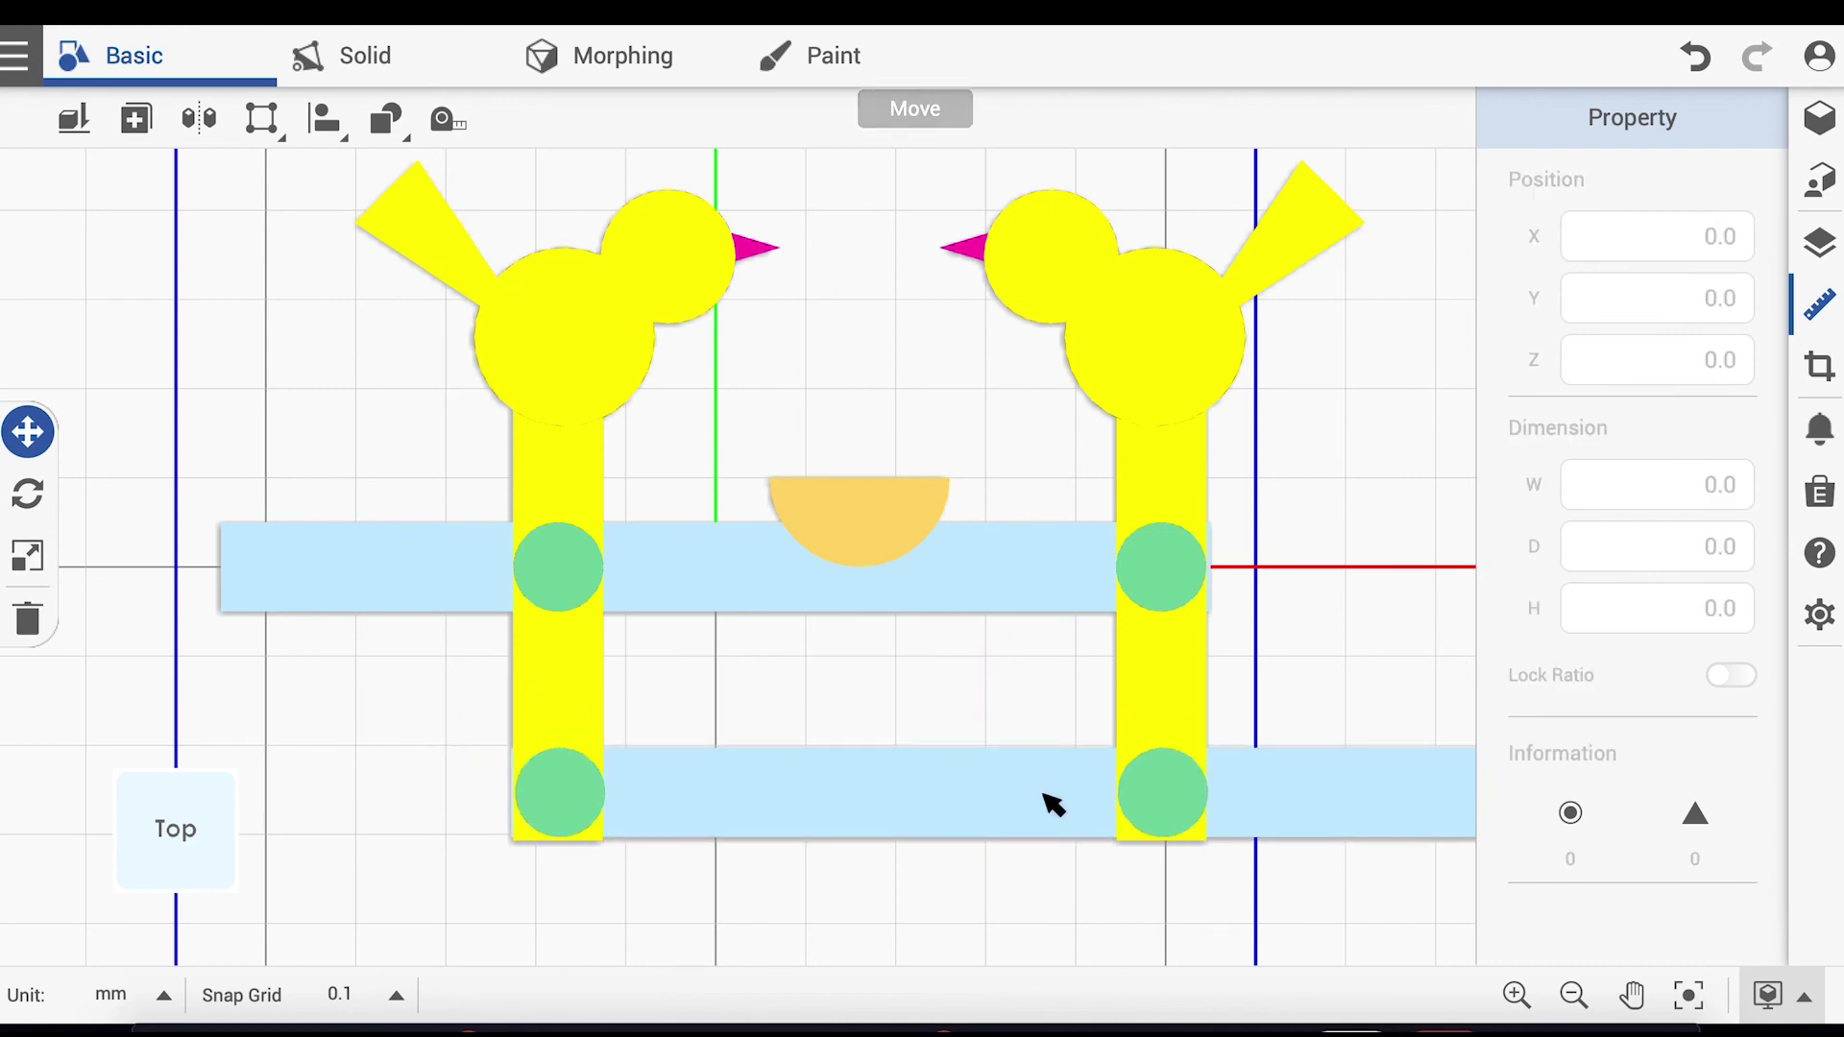
# Step: Set the lower crossbar's position to Y -25.0 and X 32.0
pyautogui.click(1720, 310)
pyautogui.press('BackSpace')
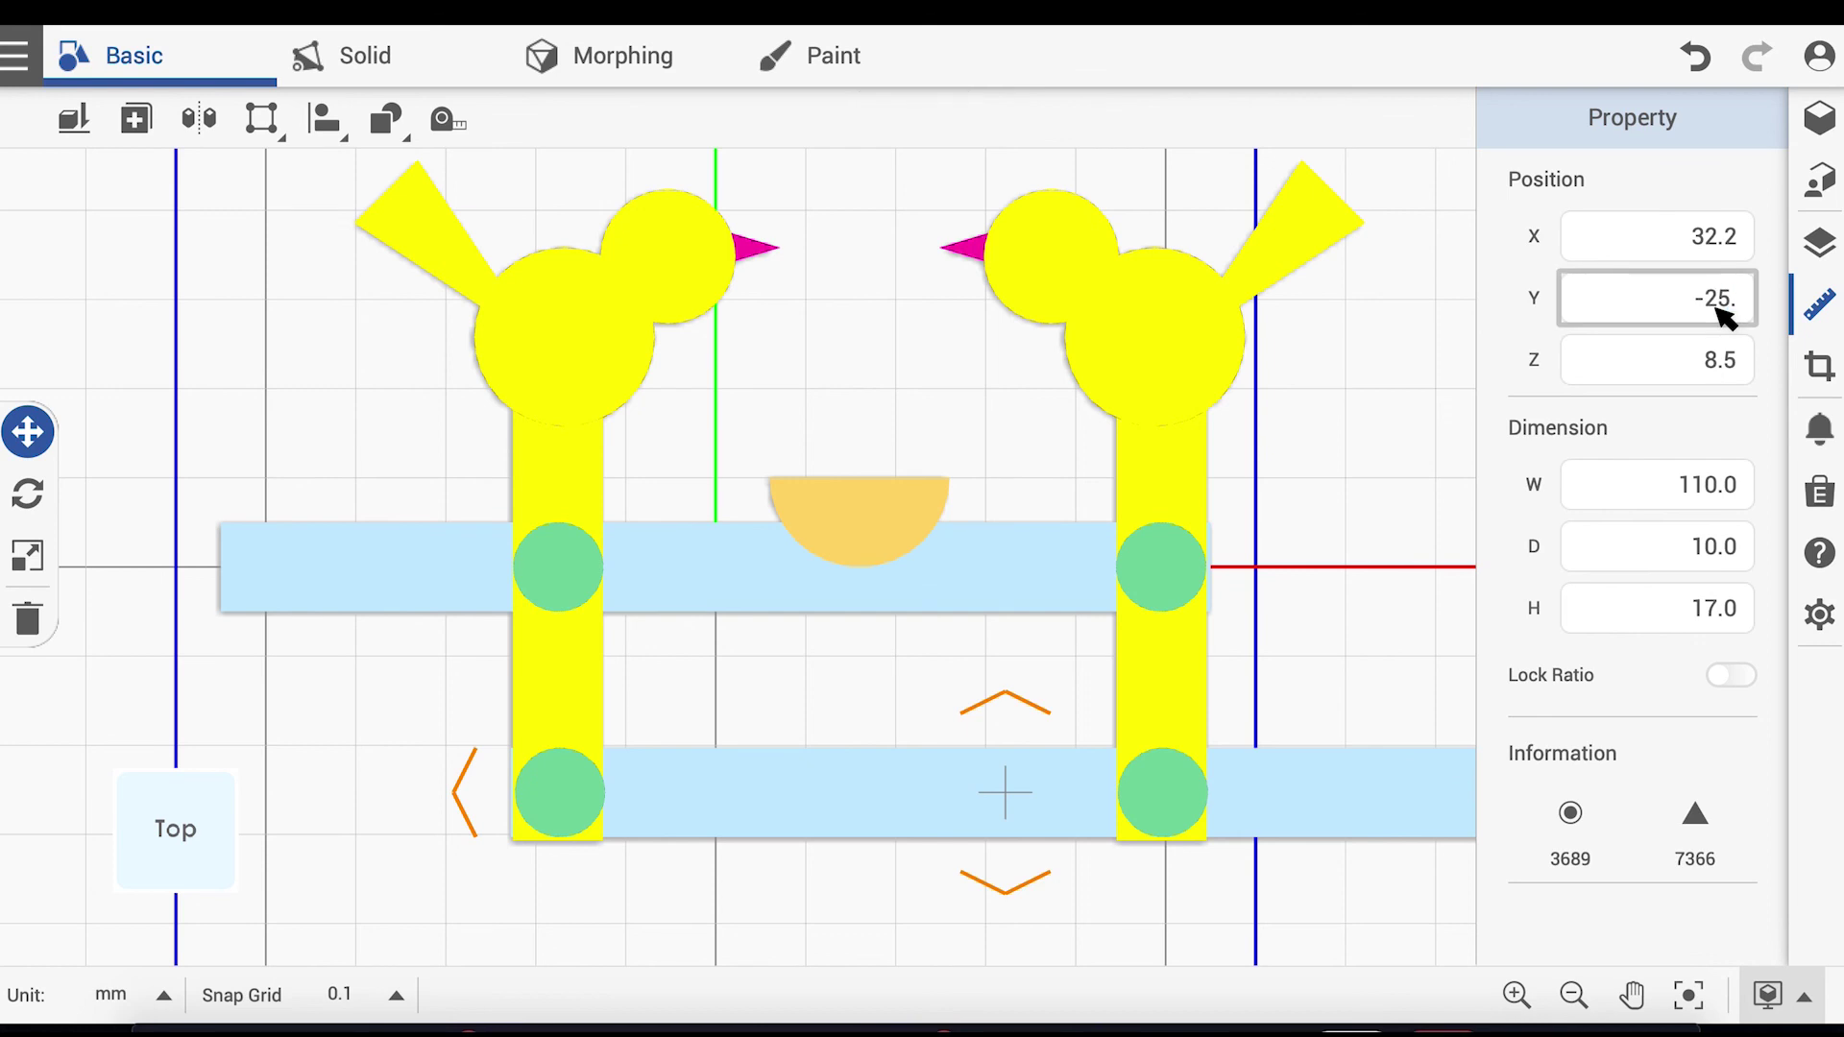
pyautogui.write('0')
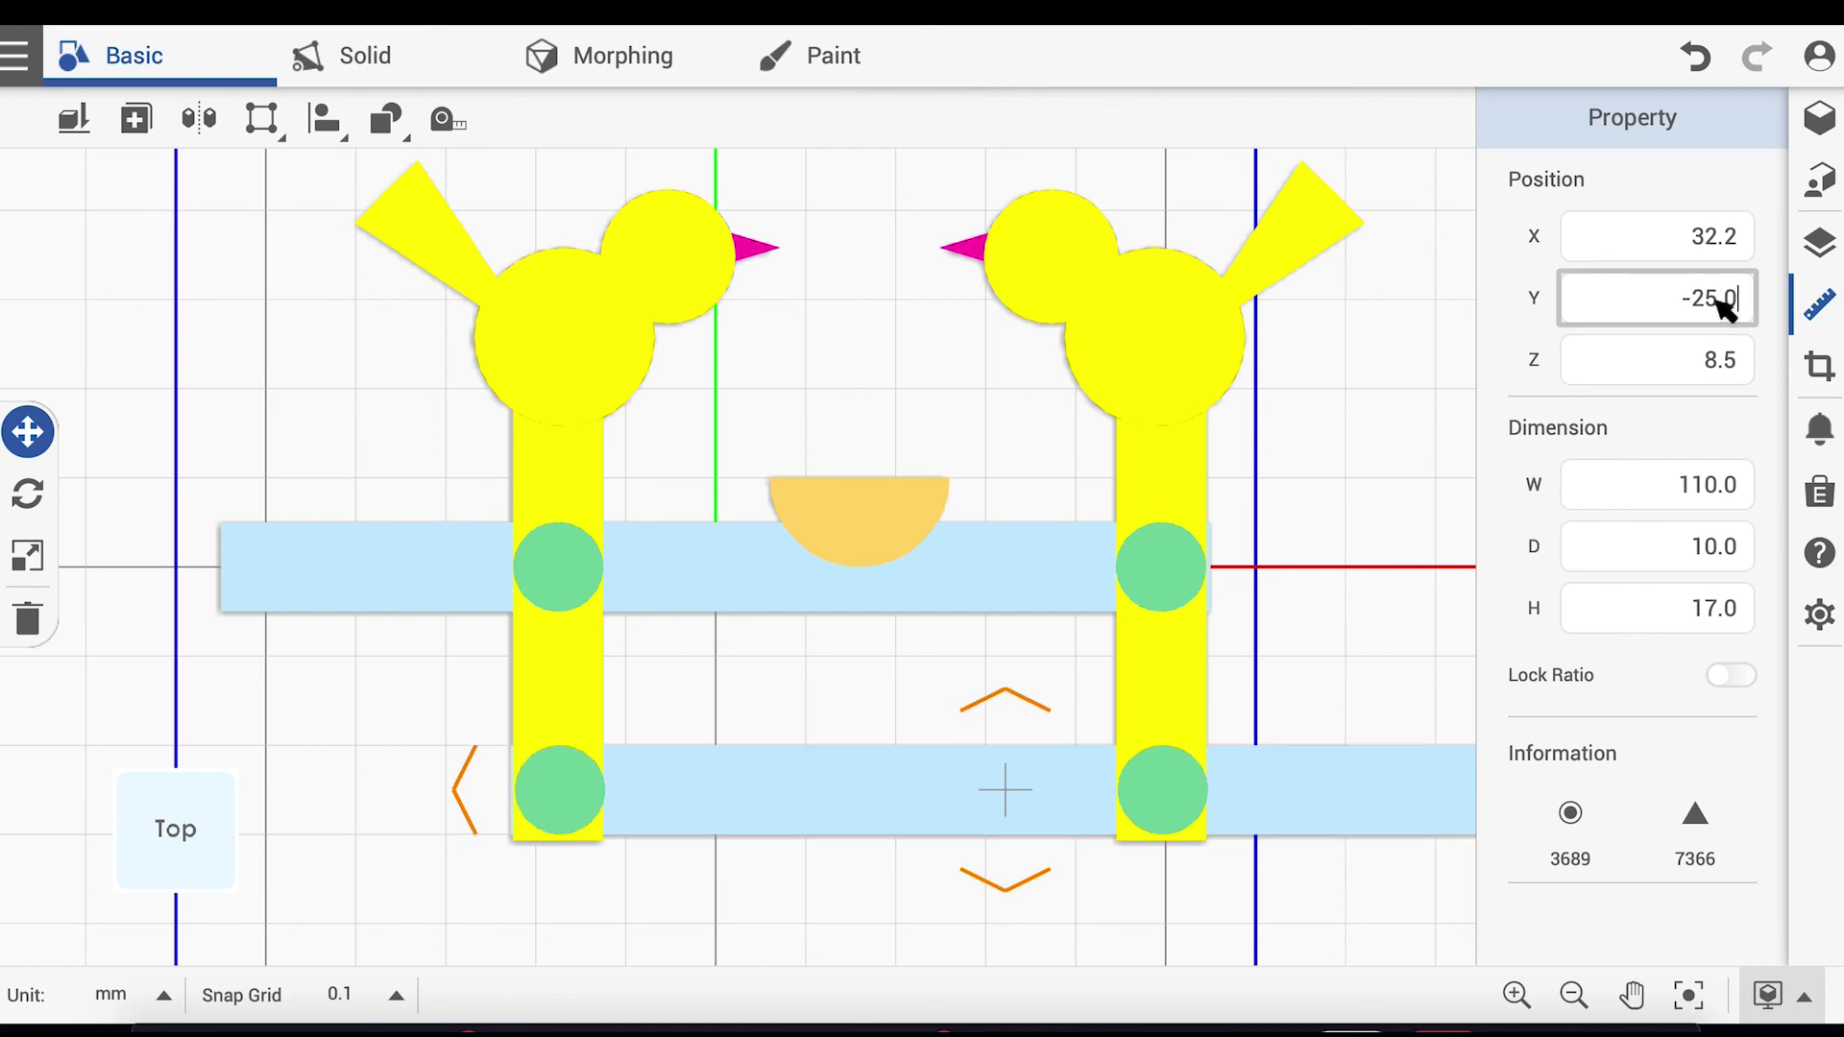
pyautogui.click(1724, 259)
pyautogui.doubleClick(1723, 257)
pyautogui.write('3')
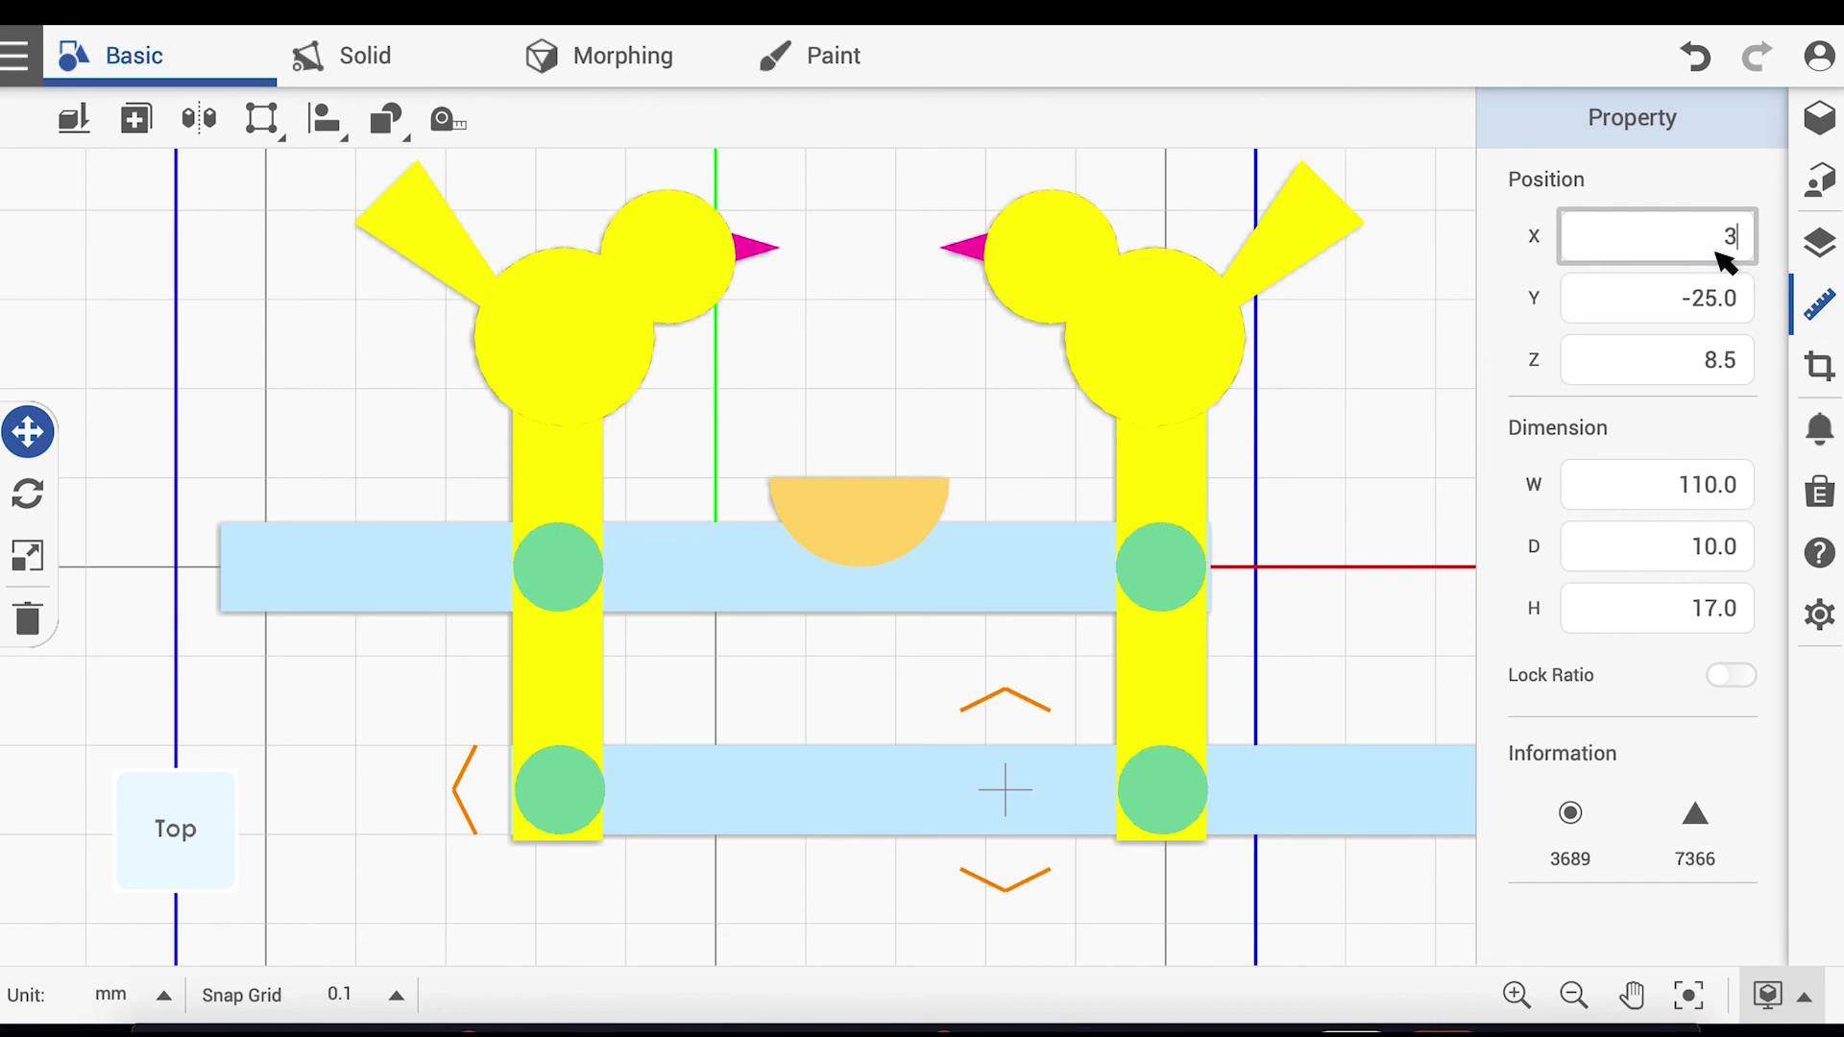
pyautogui.write('2.0')
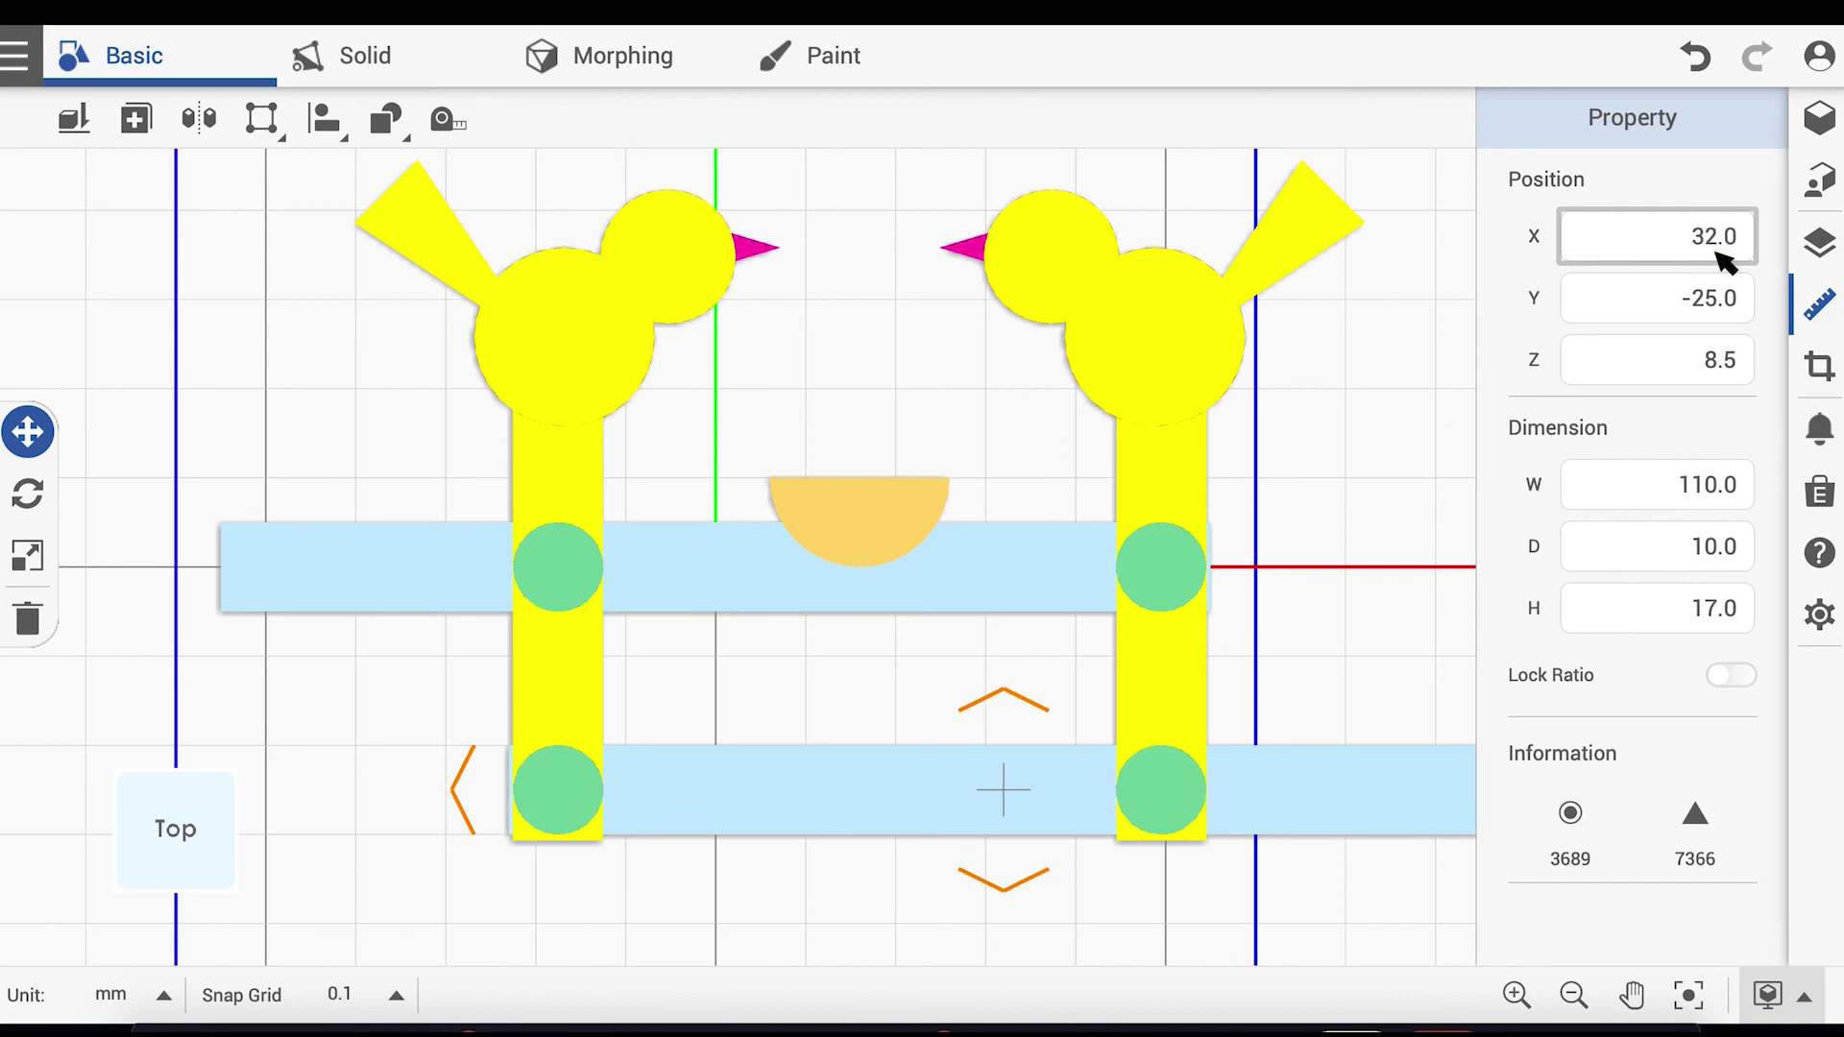
pyautogui.press('Return')
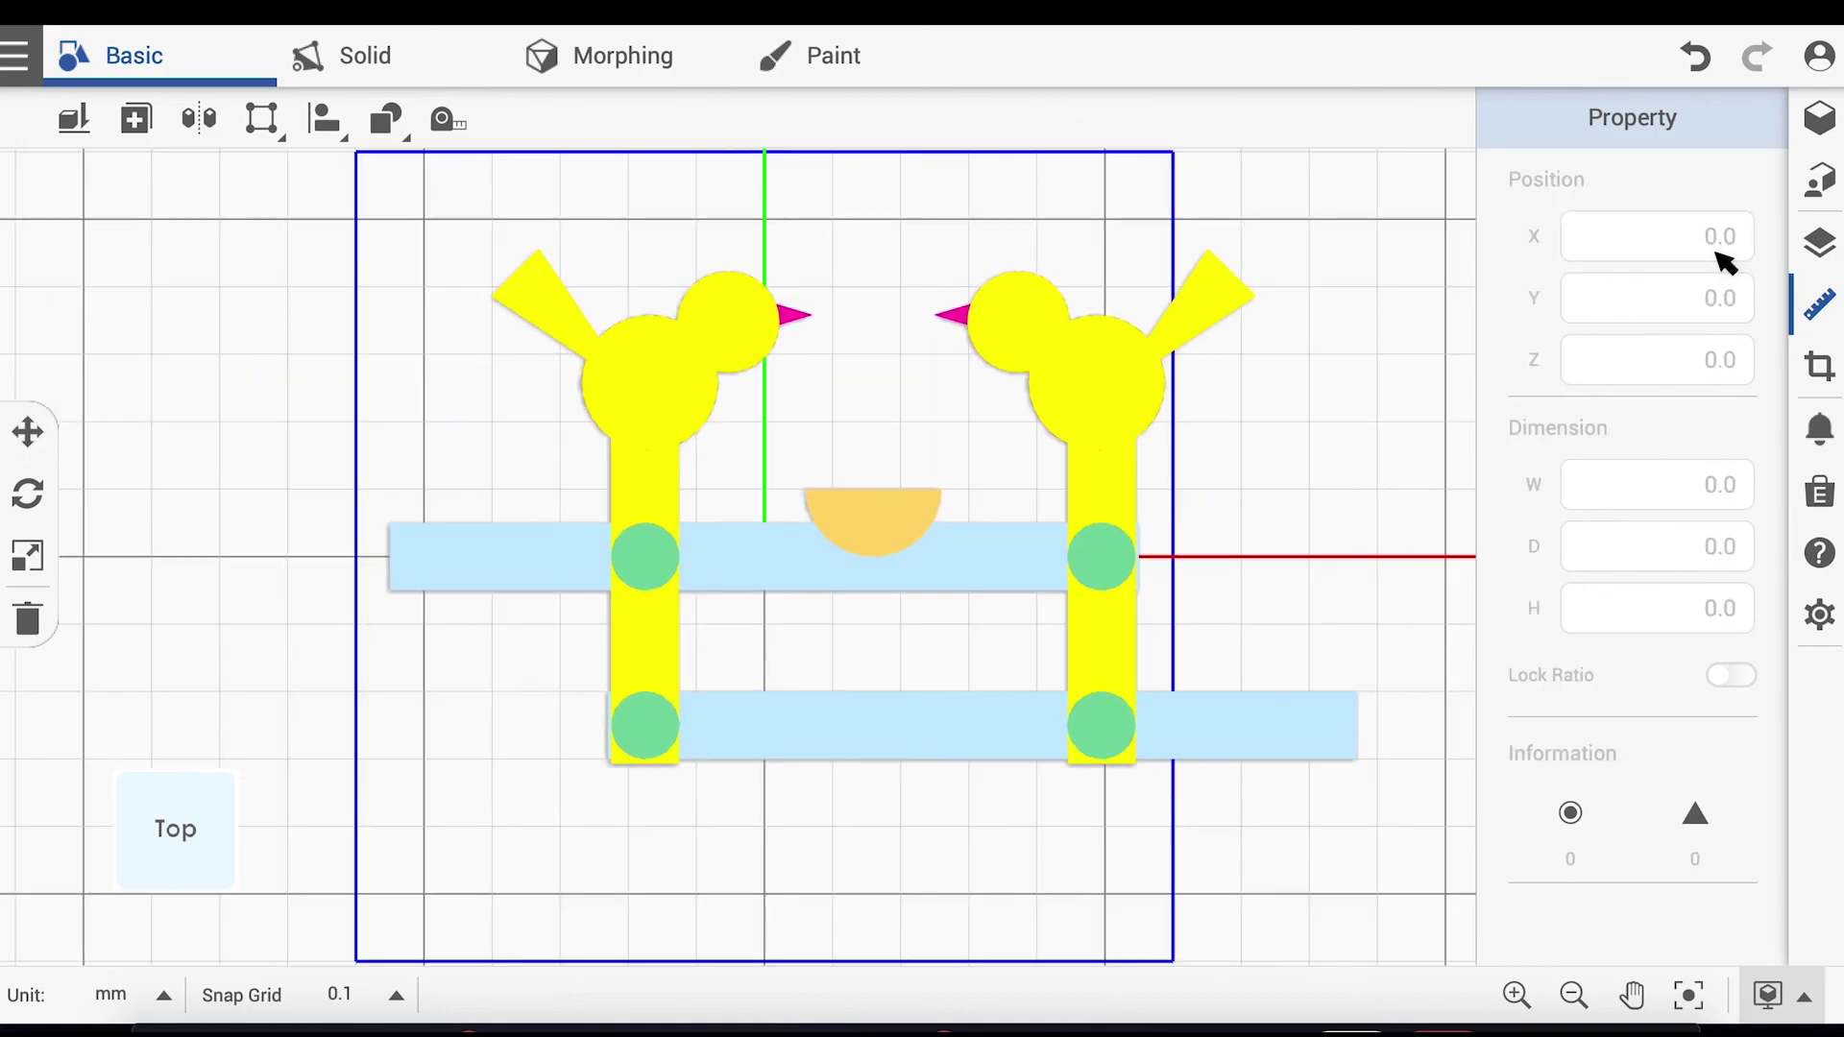